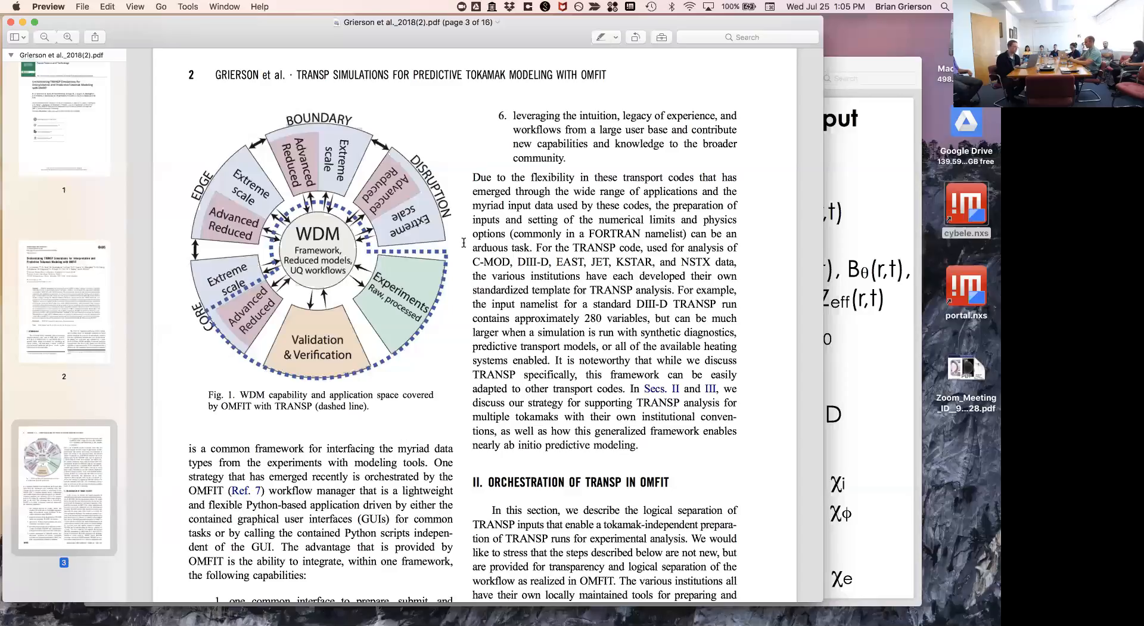
# Read through the title page and abstract of the paper on orchestrating TRANSP simulations with OMFIT.
pyautogui.scroll(15, 463, 242)
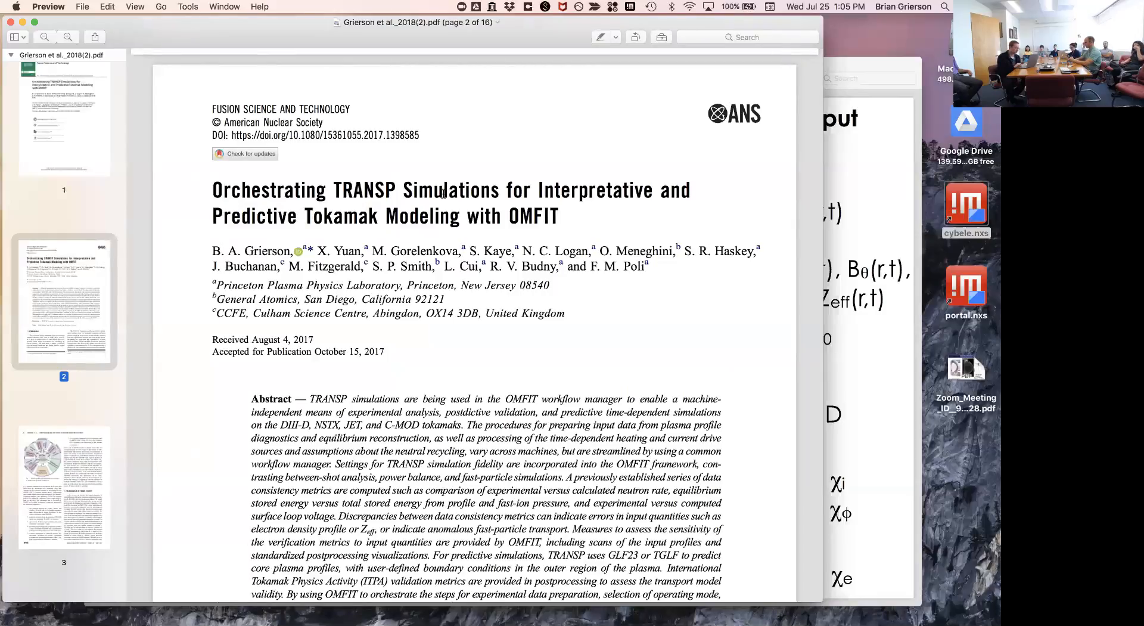
pyautogui.scroll(-15, 443, 194)
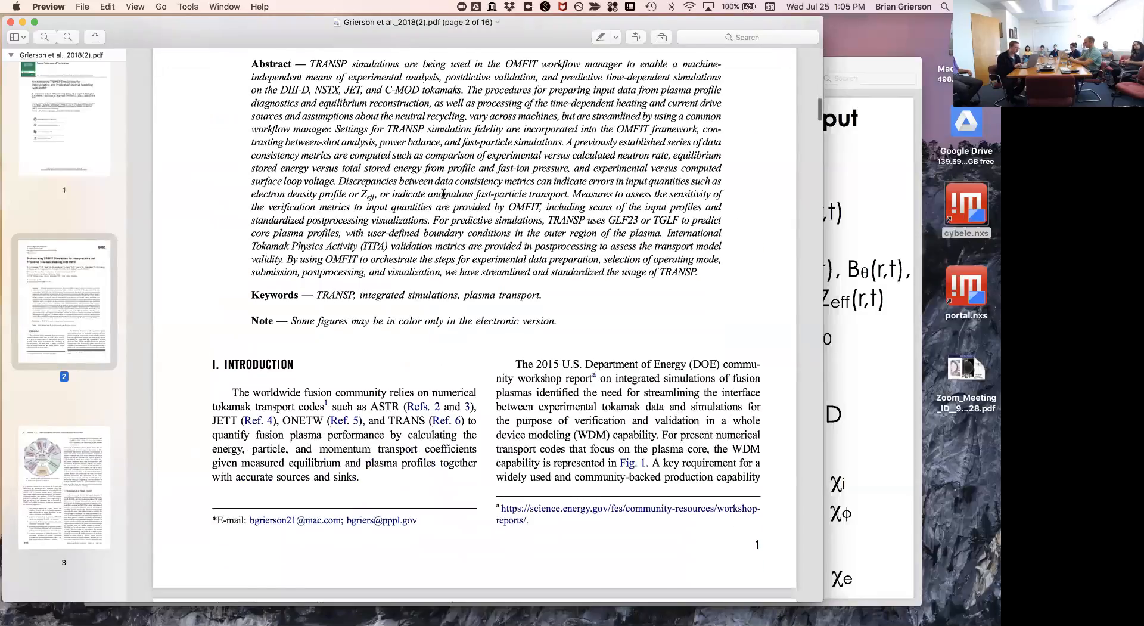
pyautogui.scroll(-10, 443, 194)
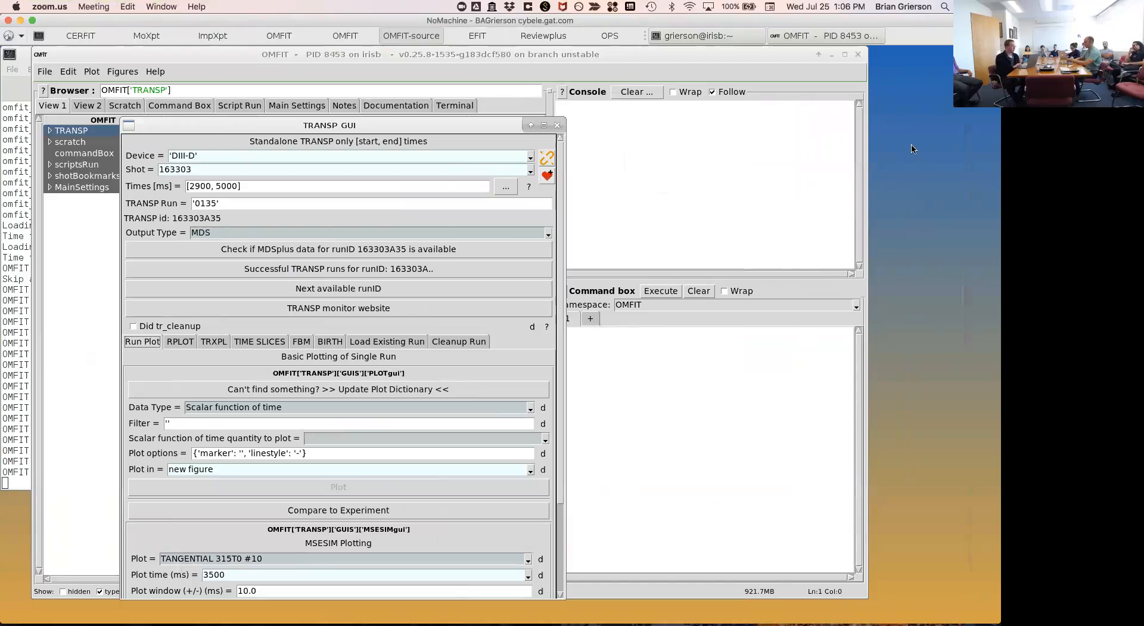
# Close the TRANSP GUI and view the TRANSP module's description in the module import dialog, filtering by "transp".
pyautogui.click(558, 124)
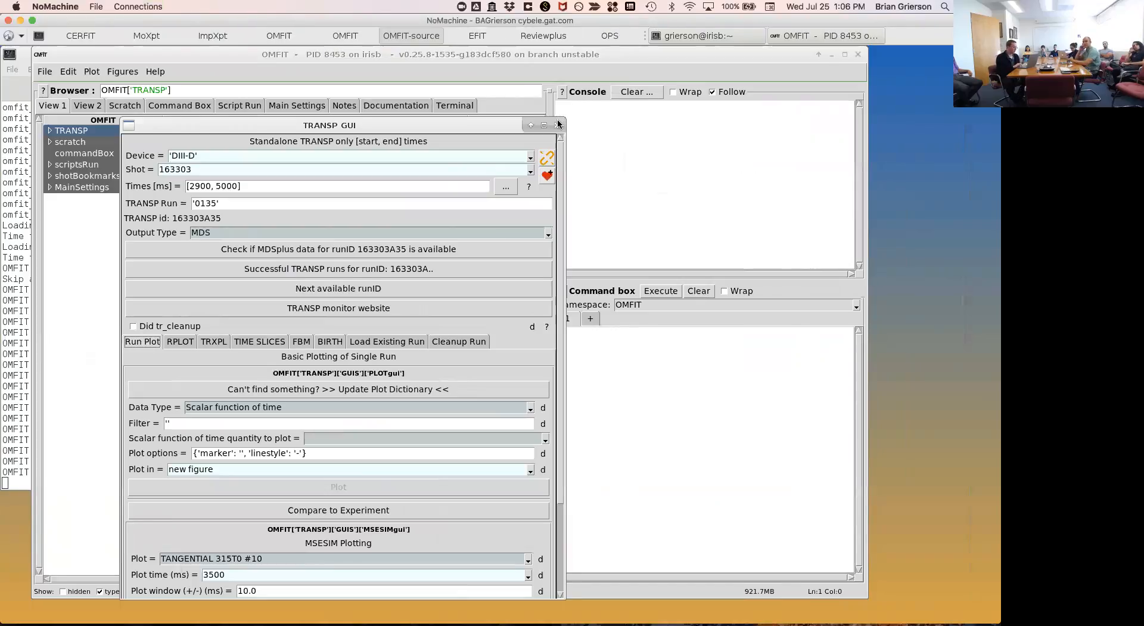
pyautogui.click(558, 124)
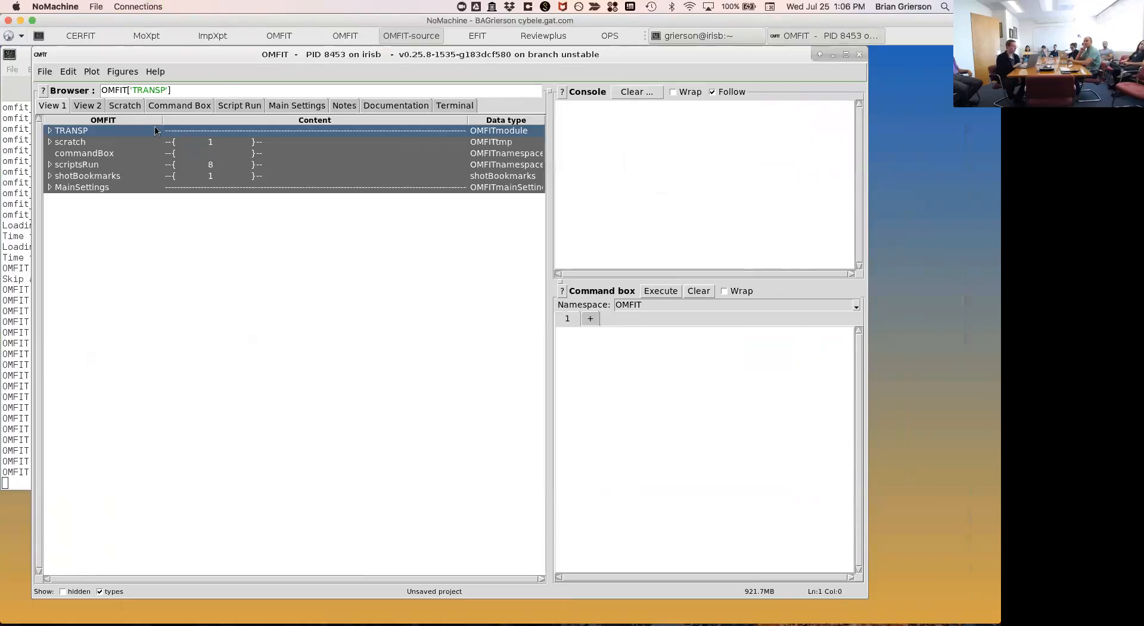
pyautogui.click(51, 77)
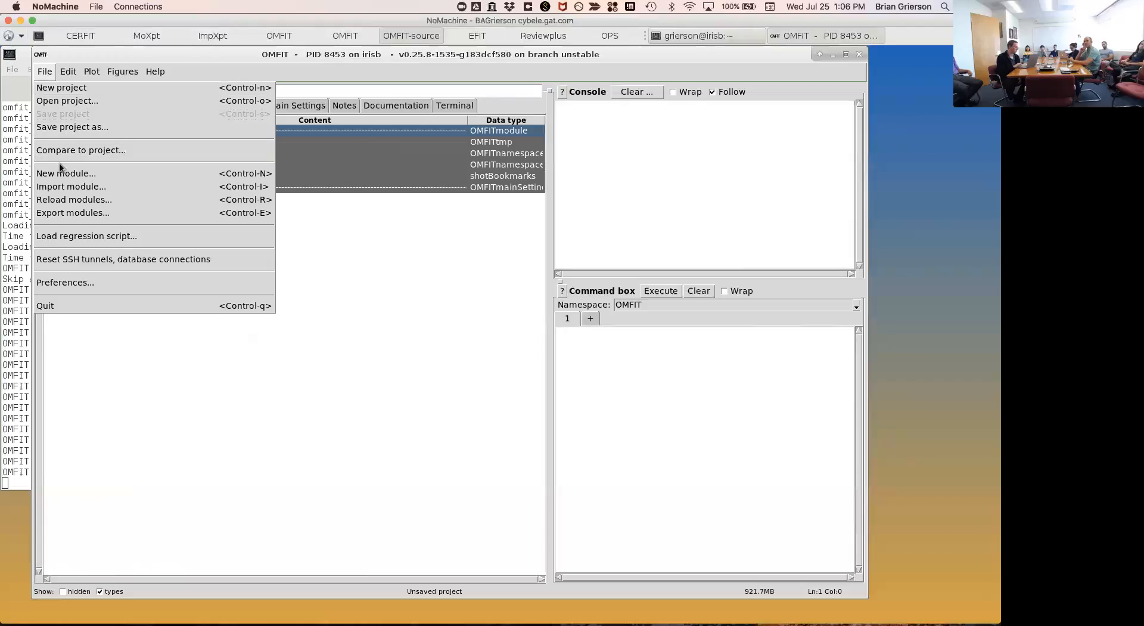
pyautogui.click(60, 186)
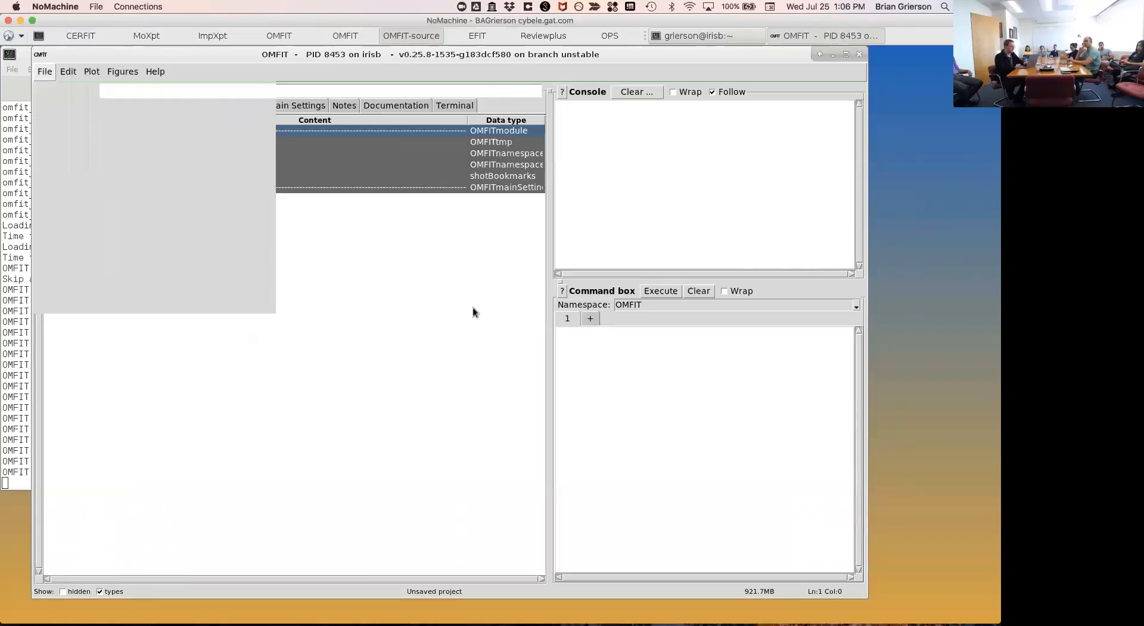
pyautogui.write('transp')
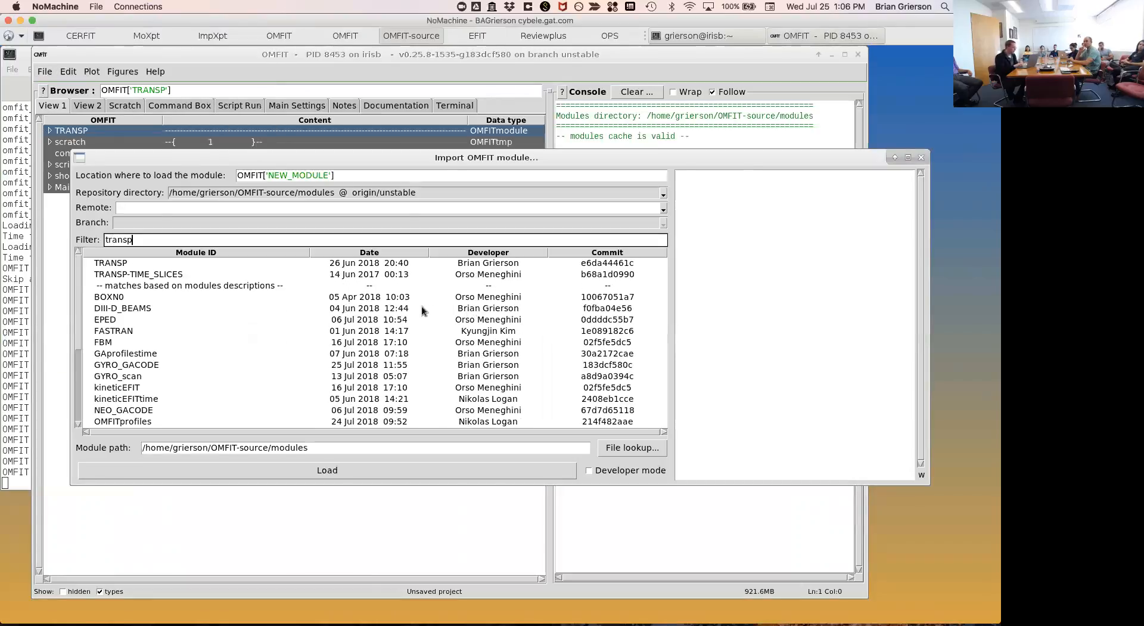
pyautogui.click(393, 266)
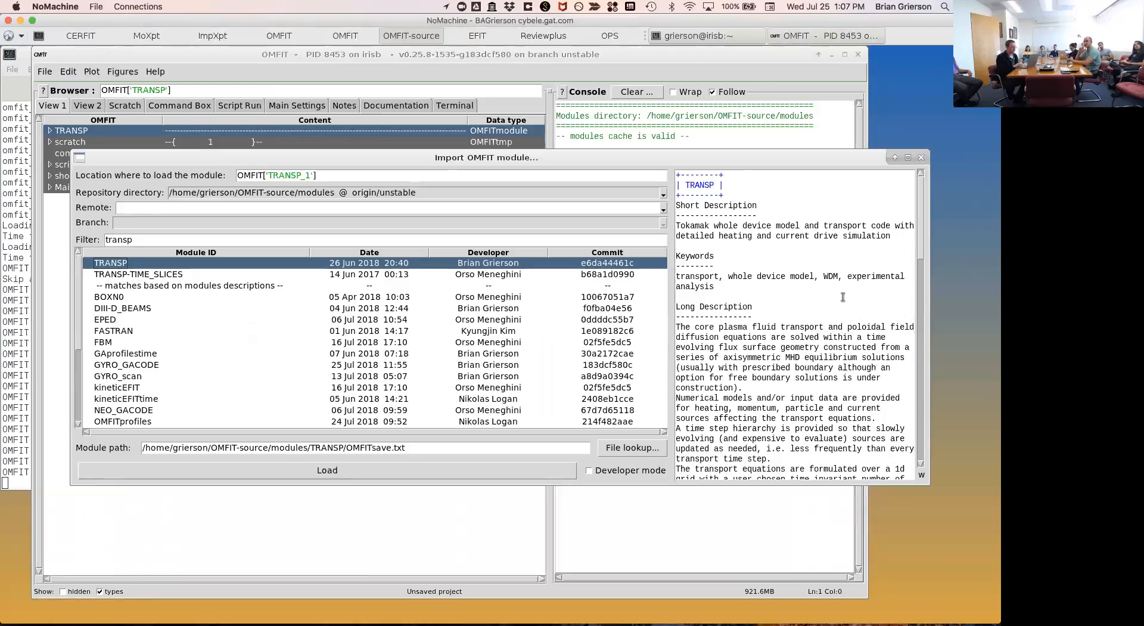
pyautogui.scroll(-1, 839, 292)
pyautogui.scroll(1, 838, 292)
pyautogui.click(922, 157)
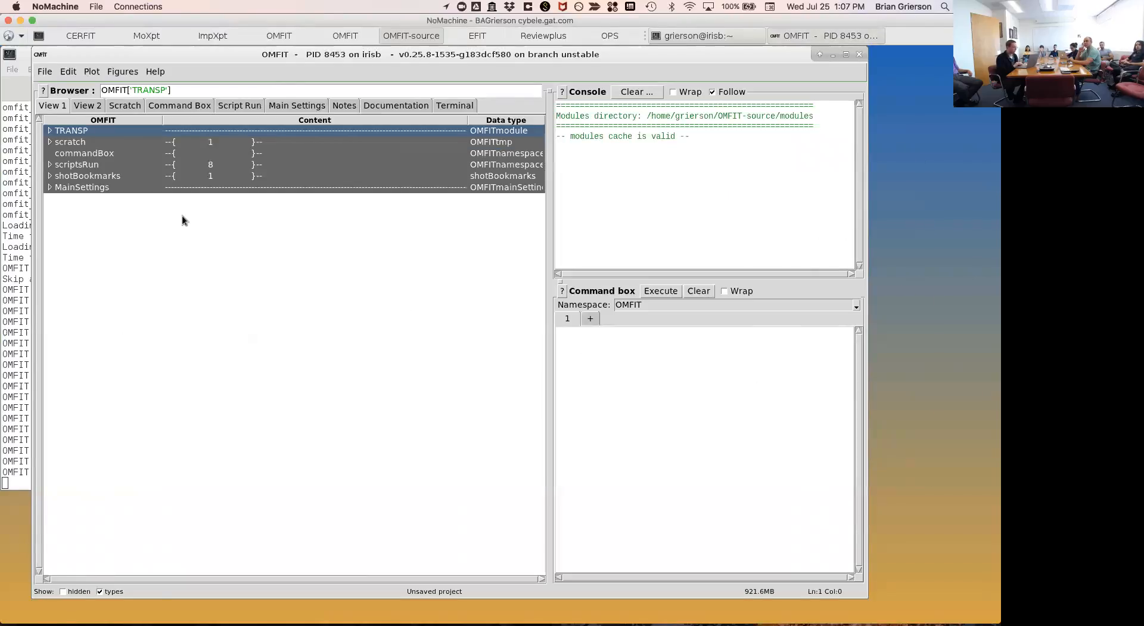
# Open the TRANSP module's GUI from the OMFIT tree and shift its window clear of the console.
pyautogui.doubleClick(179, 134)
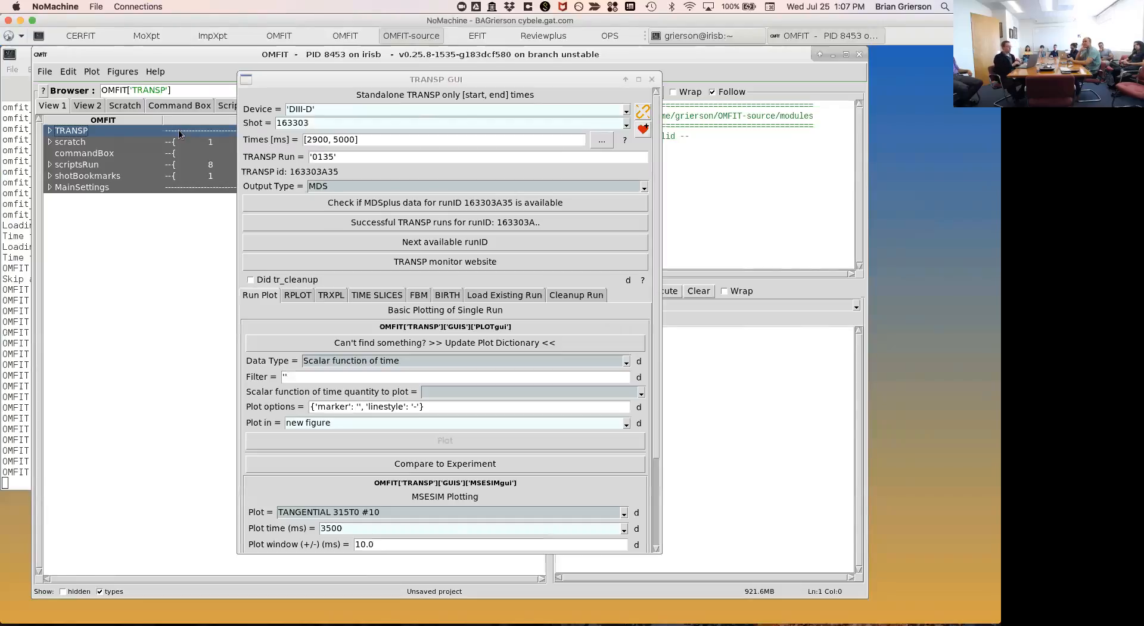
pyautogui.moveTo(301, 84); pyautogui.dragTo(188, 90)
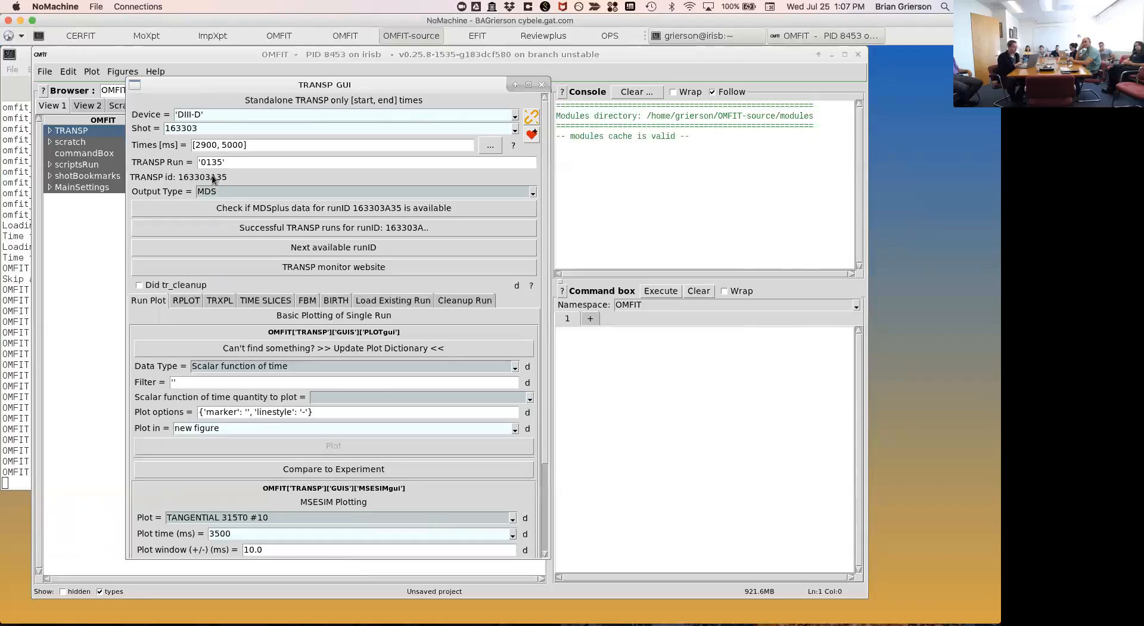
# Switch to the paper in Preview and enlarge Fig. 5 with the time traces of discharge 163303.
pyautogui.hotkey('ctrl', 'Left')
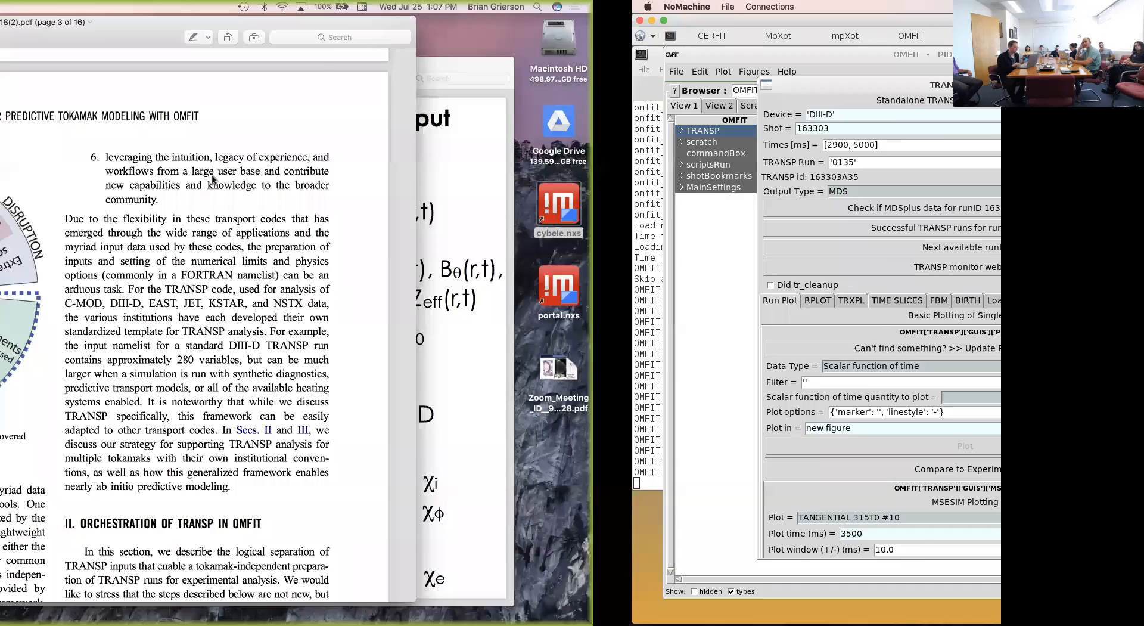
pyautogui.scroll(-5, 365, 272)
pyautogui.scroll(-15, 366, 272)
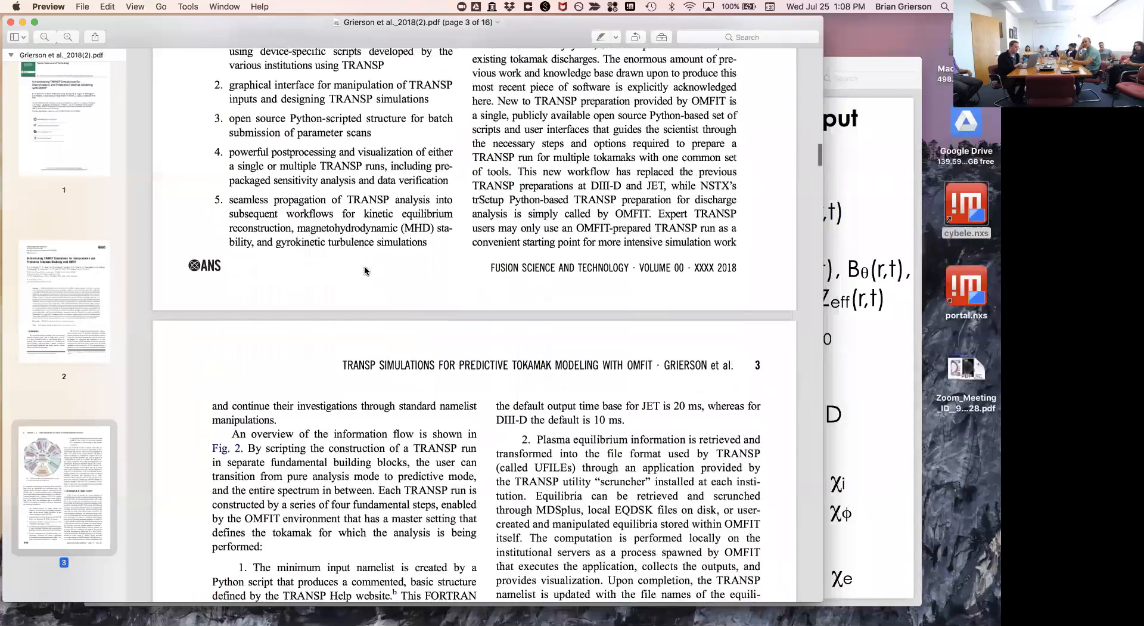
pyautogui.scroll(-10, 366, 271)
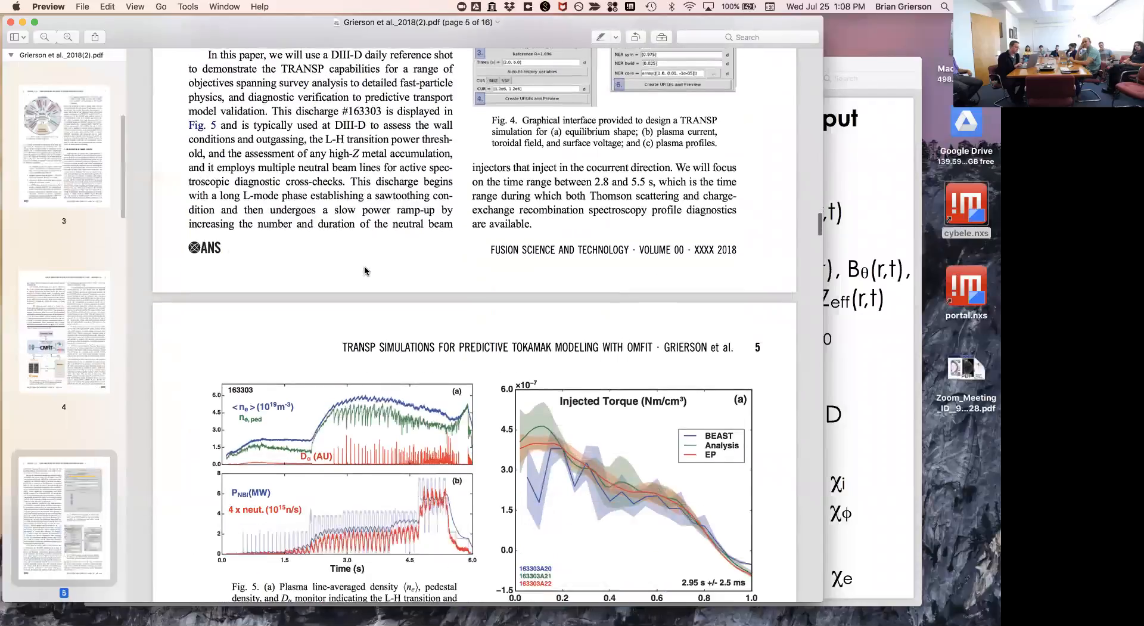
pyautogui.scroll(3, 261, 246)
pyautogui.scroll(5, 261, 246)
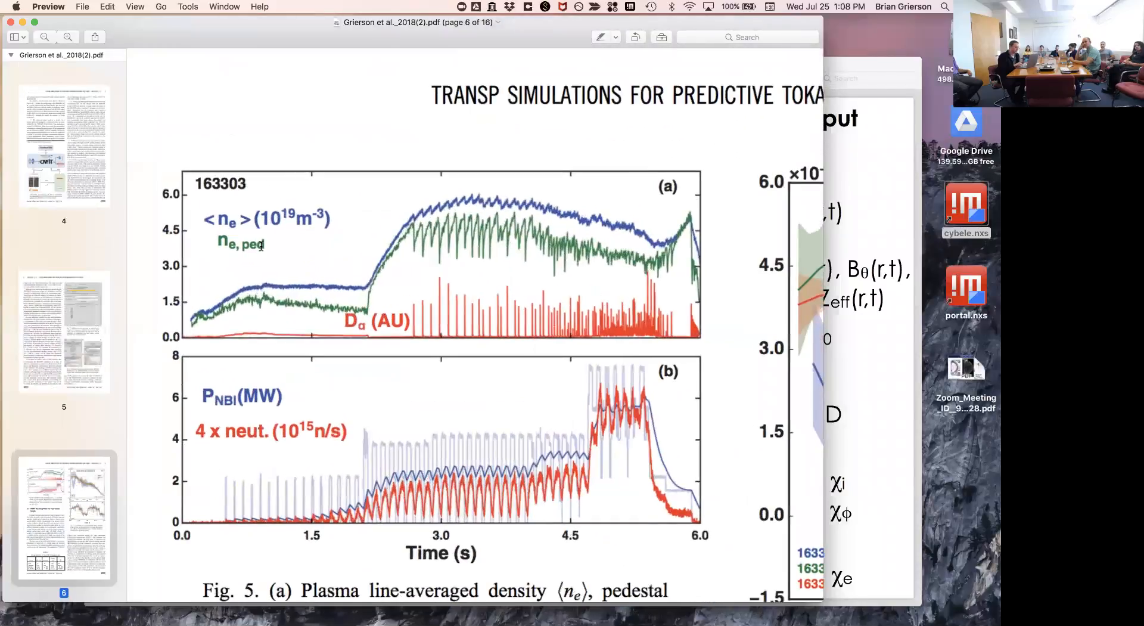
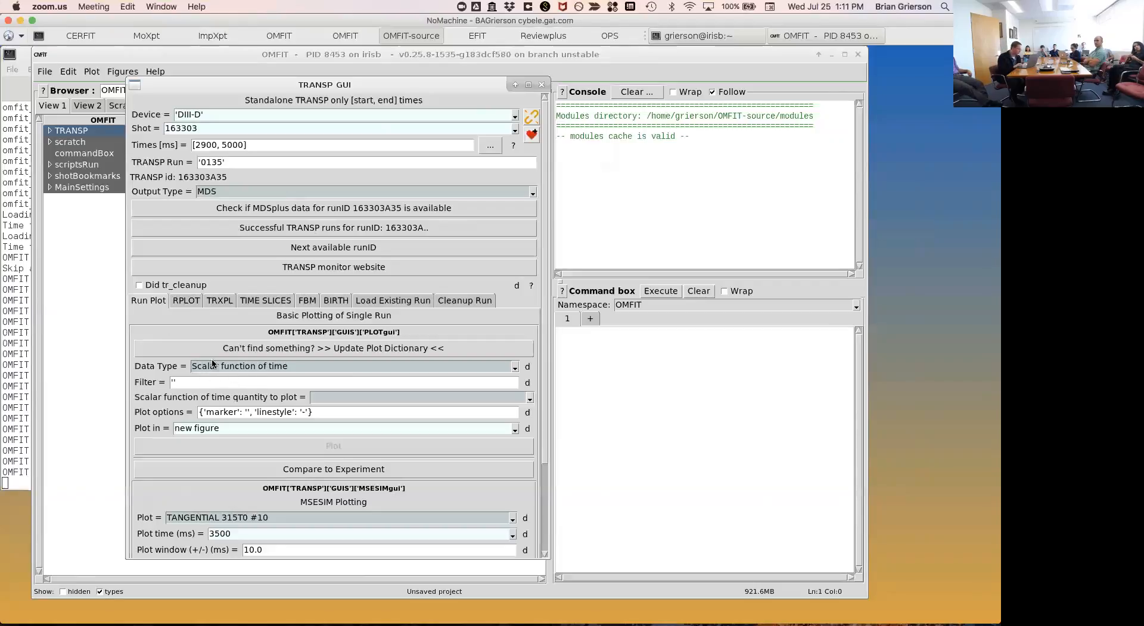
# Plot the comparison of the TRANSP run with experiment and move the figure fully into view.
pyautogui.click(229, 365)
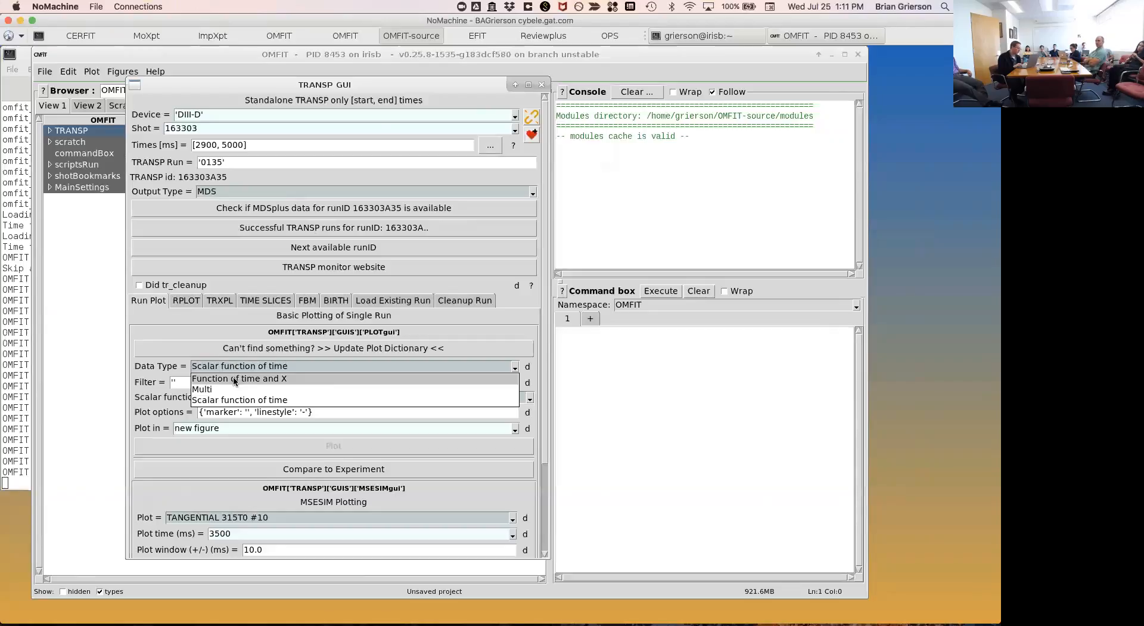
pyautogui.click(181, 321)
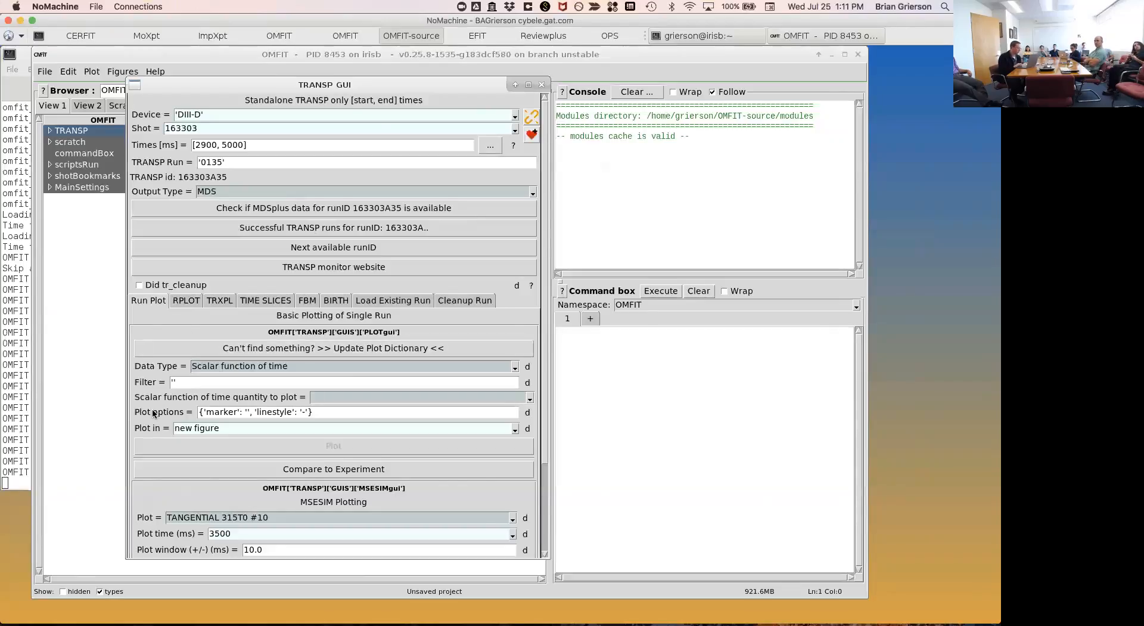
pyautogui.scroll(-3, 153, 421)
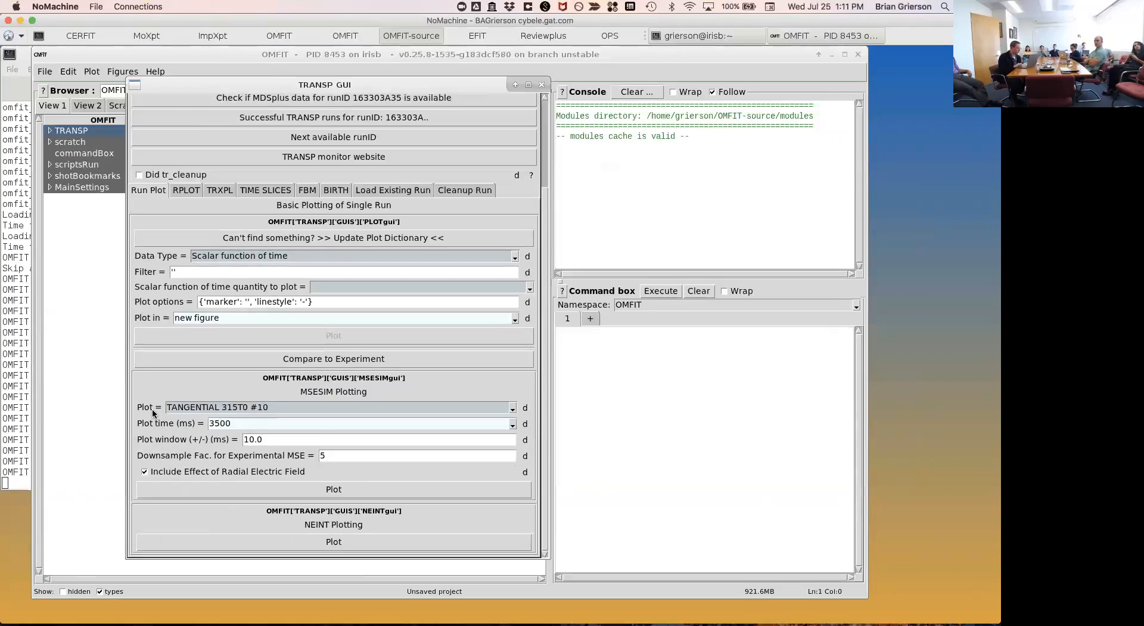
pyautogui.click(257, 360)
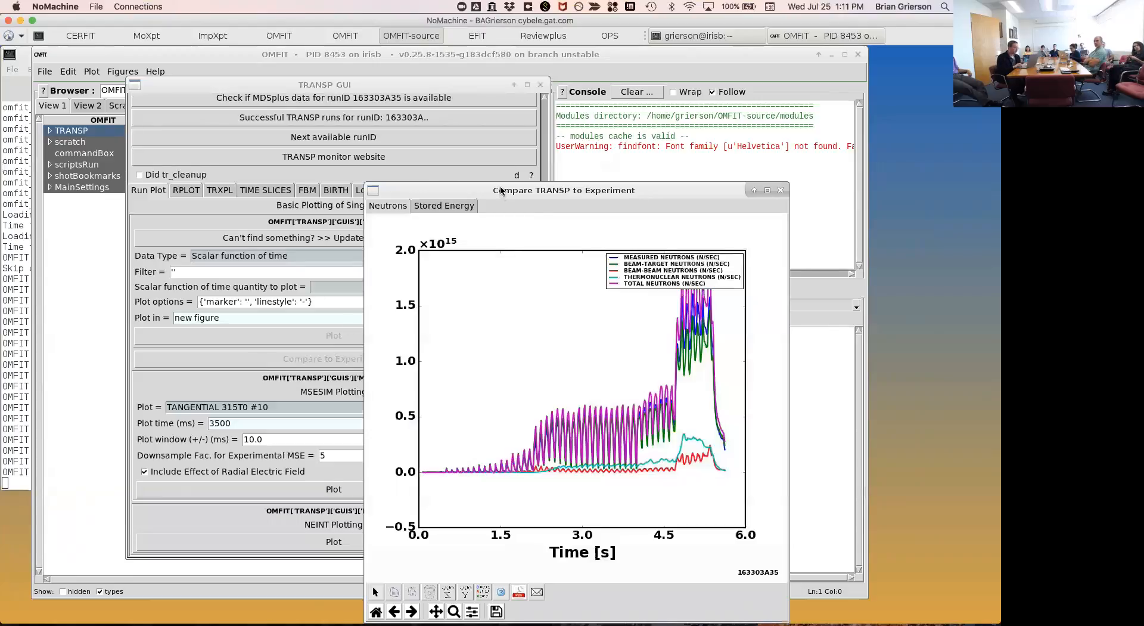
pyautogui.moveTo(498, 188); pyautogui.dragTo(320, 69)
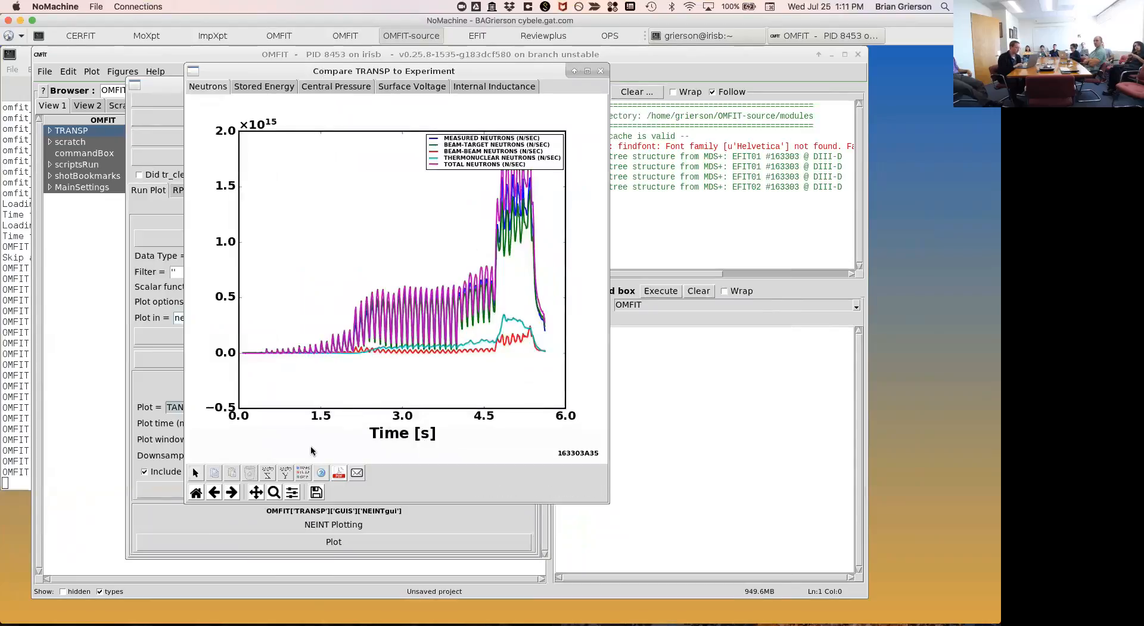
# Zoom the neutron rate plot to about 2.1 to 3.6 s, and reset it to the original view.
pyautogui.click(273, 491)
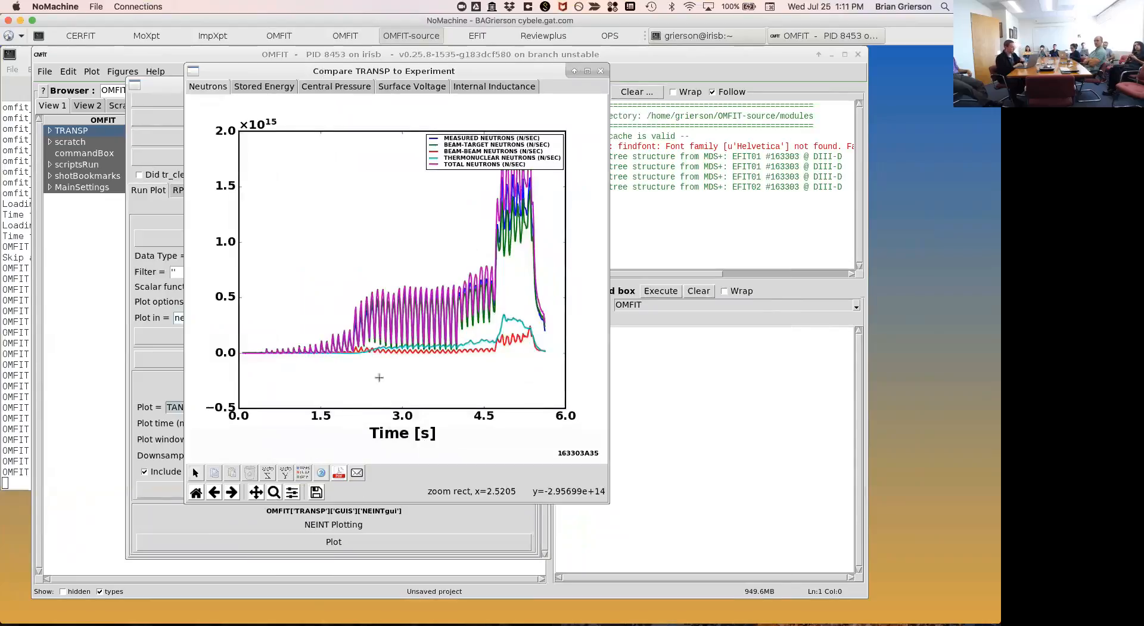
pyautogui.moveTo(377, 361); pyautogui.dragTo(383, 156)
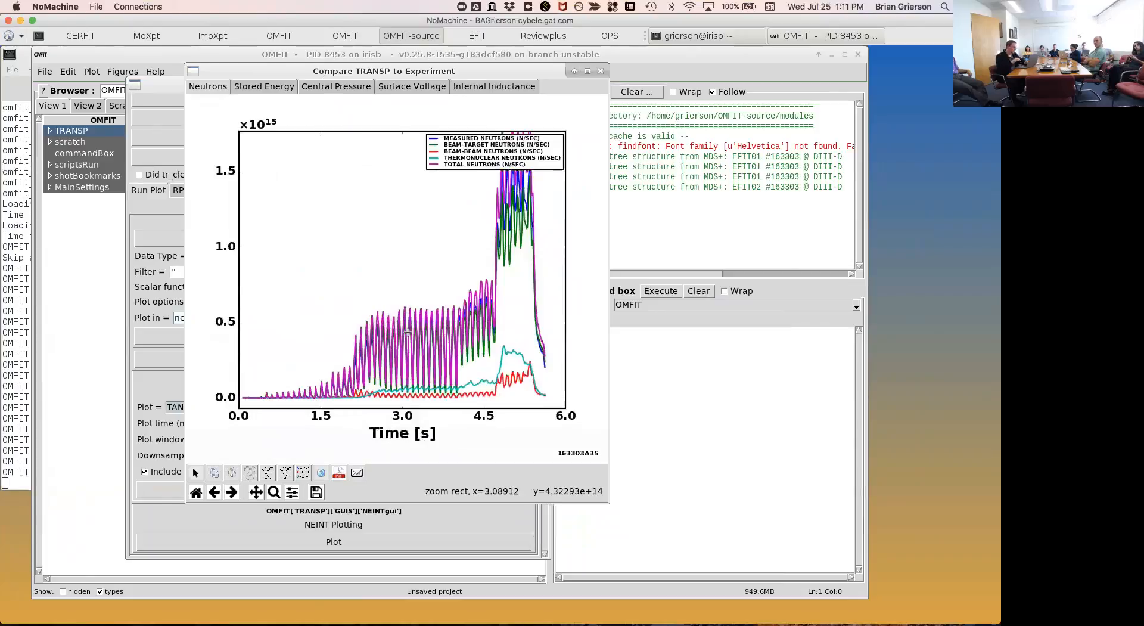
pyautogui.moveTo(356, 312); pyautogui.dragTo(434, 311)
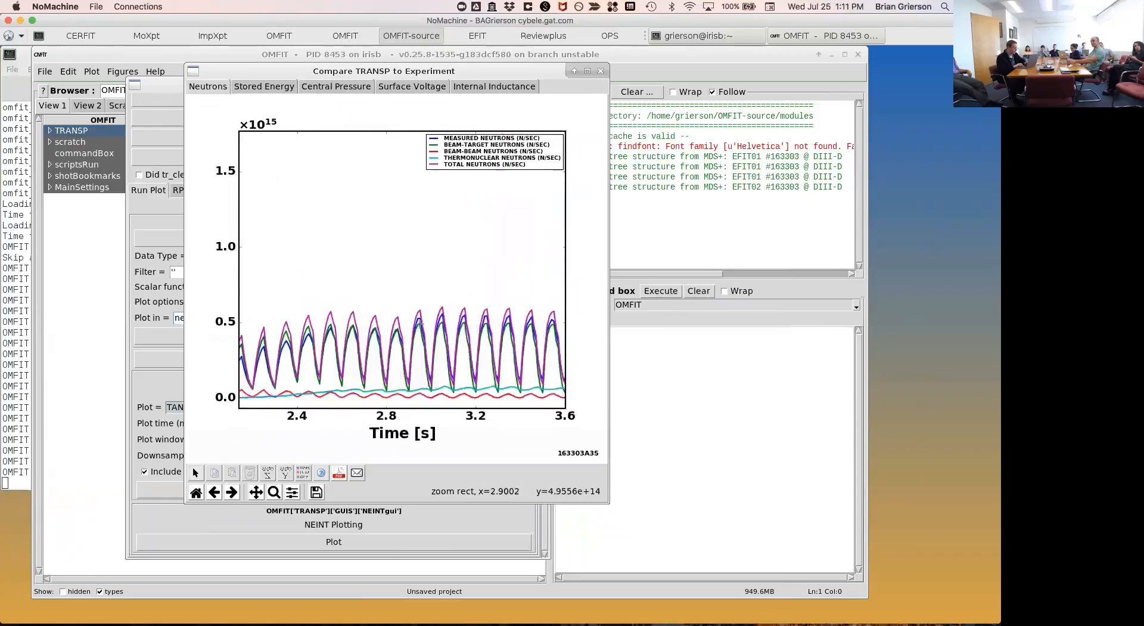
pyautogui.click(196, 493)
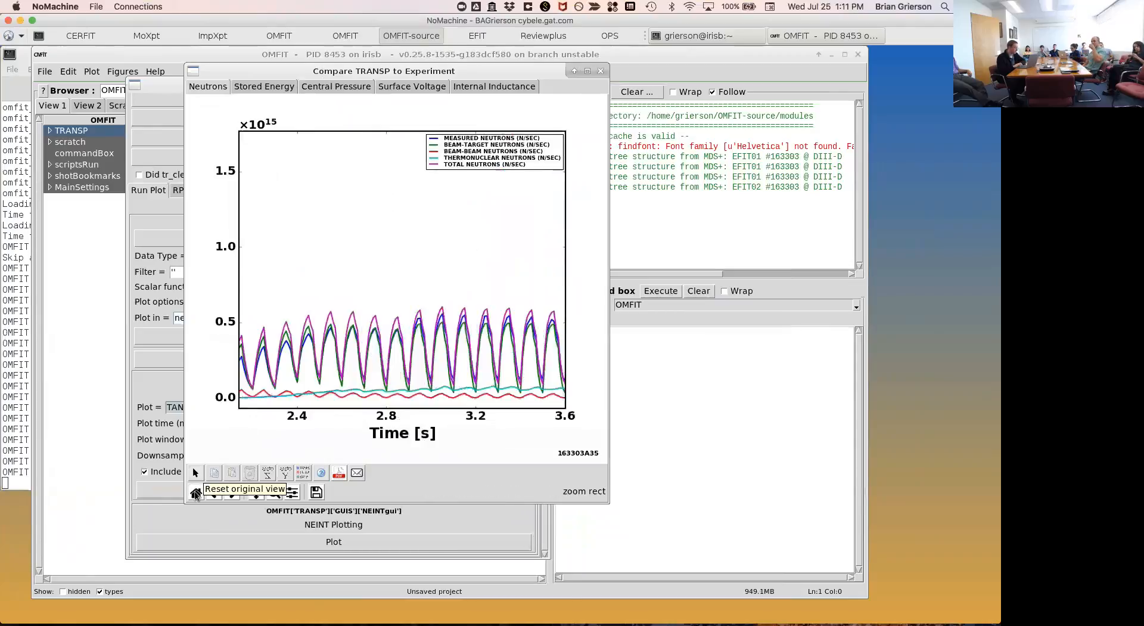
# View the stored energy comparison with its legend moved off the curves, and close the comparison figure.
pyautogui.click(265, 87)
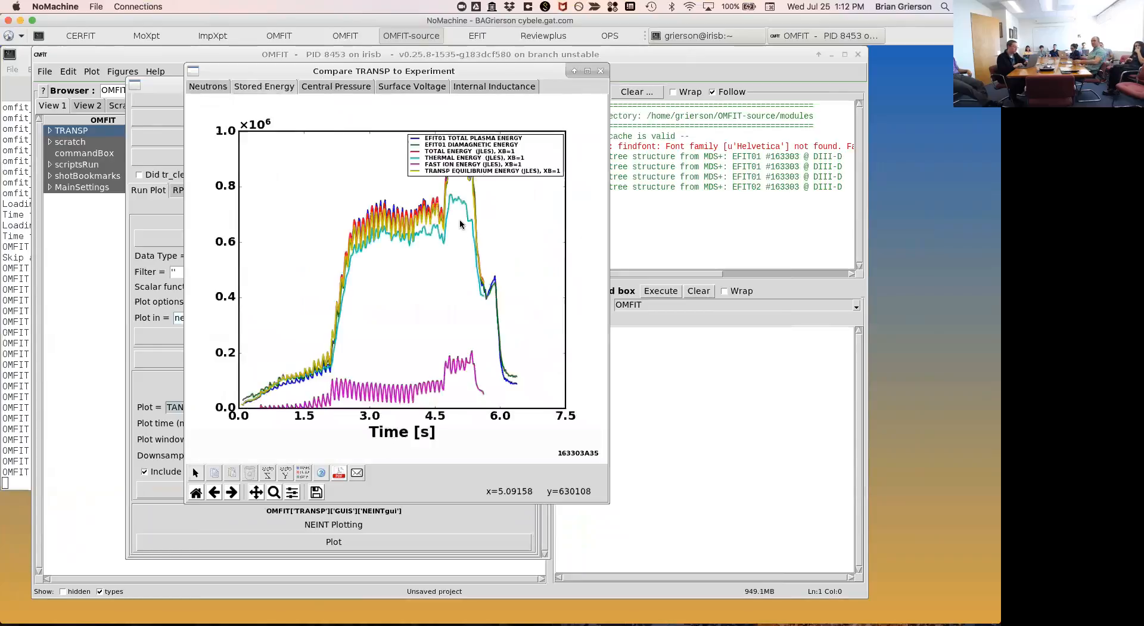
pyautogui.moveTo(427, 140); pyautogui.dragTo(265, 146)
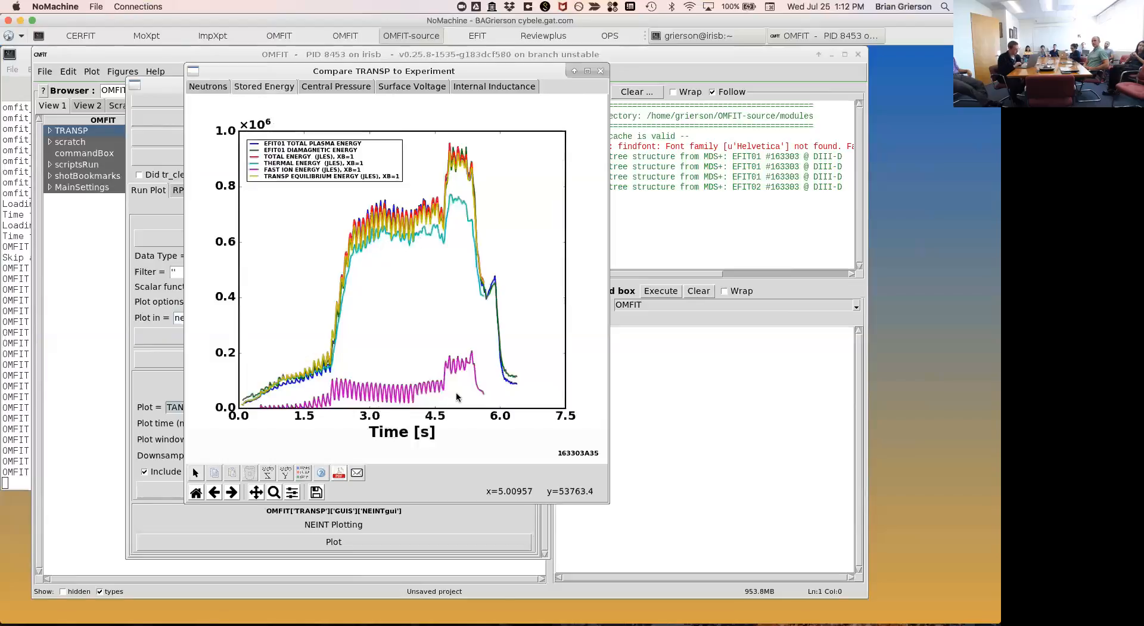
pyautogui.click(601, 71)
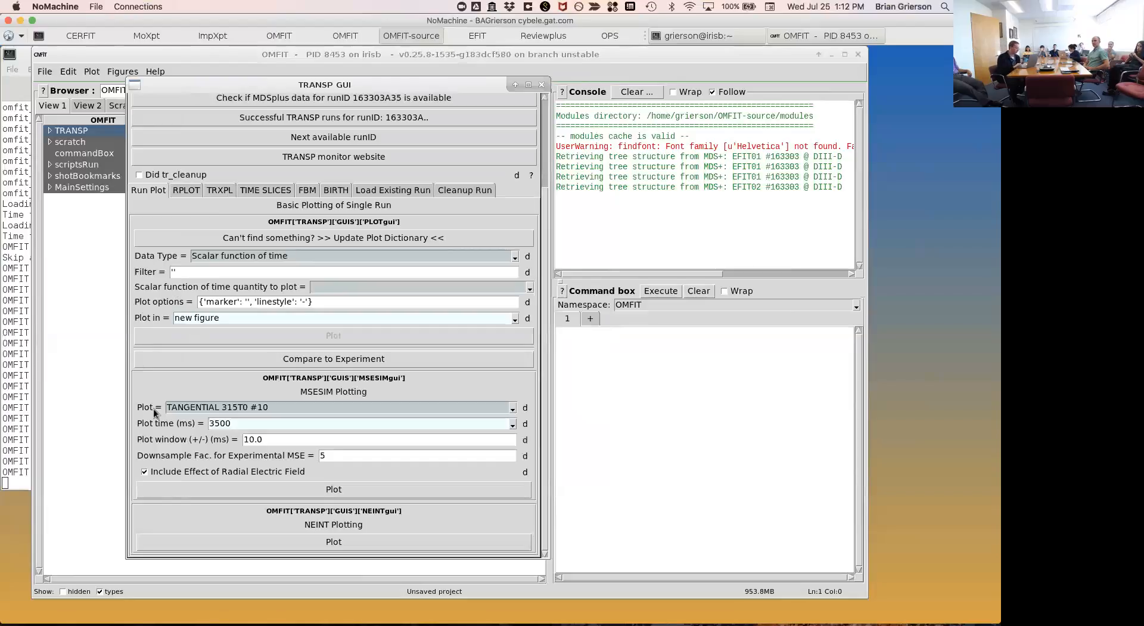
# Plot the MSESIM pitch angles, examine the measured and simulated TANGENTIAL 315T0 channels up close, and close the figure.
pyautogui.click(241, 489)
pyautogui.moveTo(517, 192); pyautogui.dragTo(381, 83)
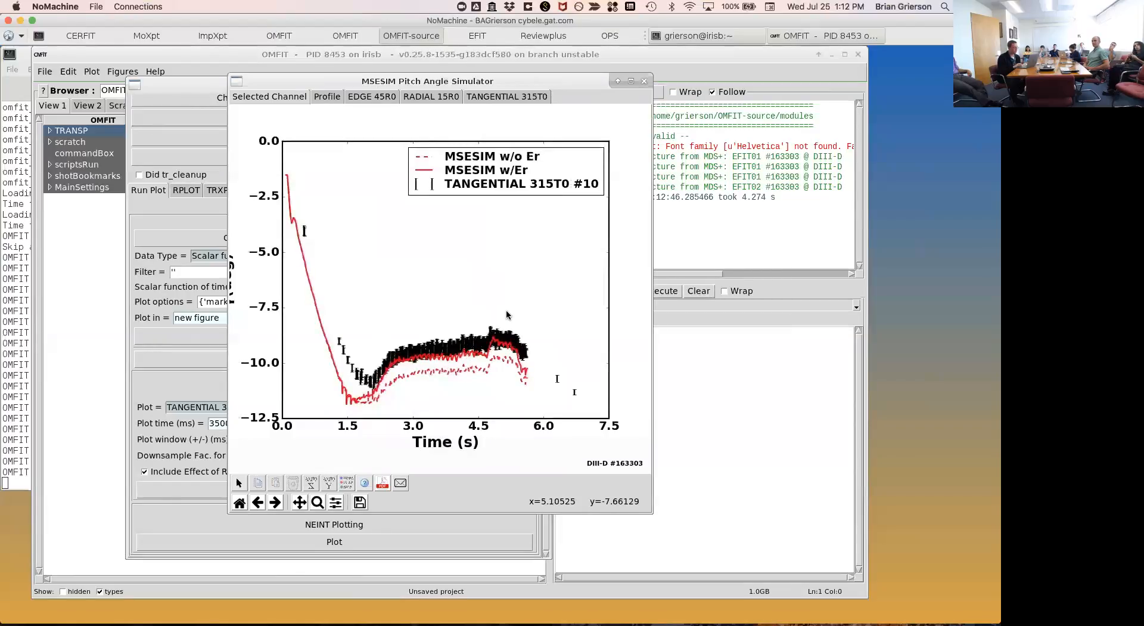
pyautogui.click(514, 98)
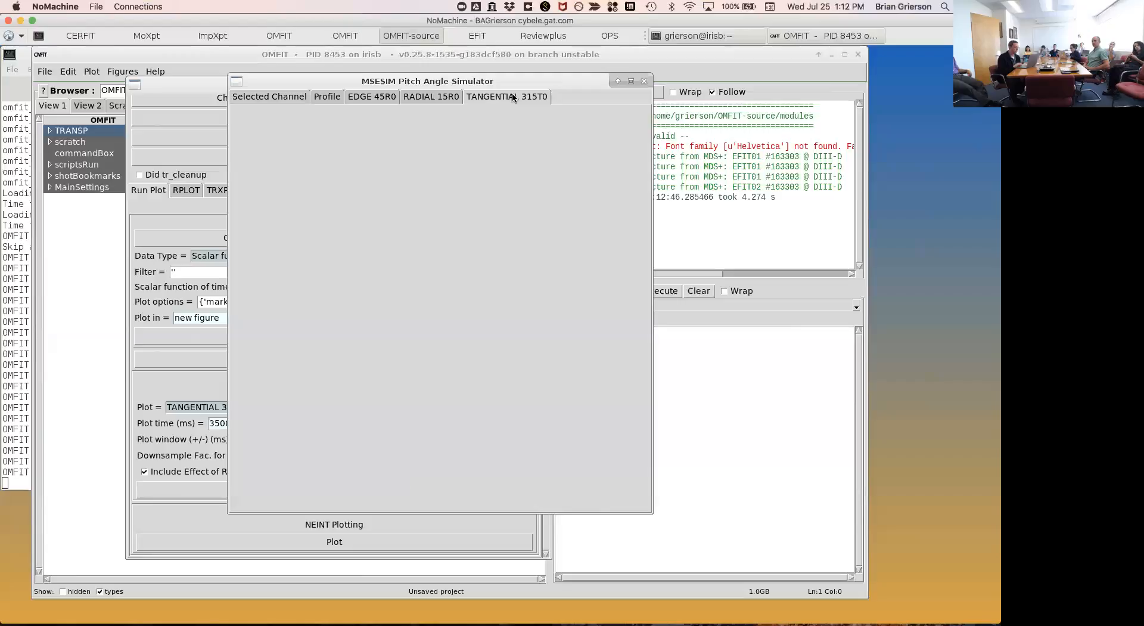
pyautogui.click(318, 502)
pyautogui.moveTo(440, 234); pyautogui.dragTo(432, 406)
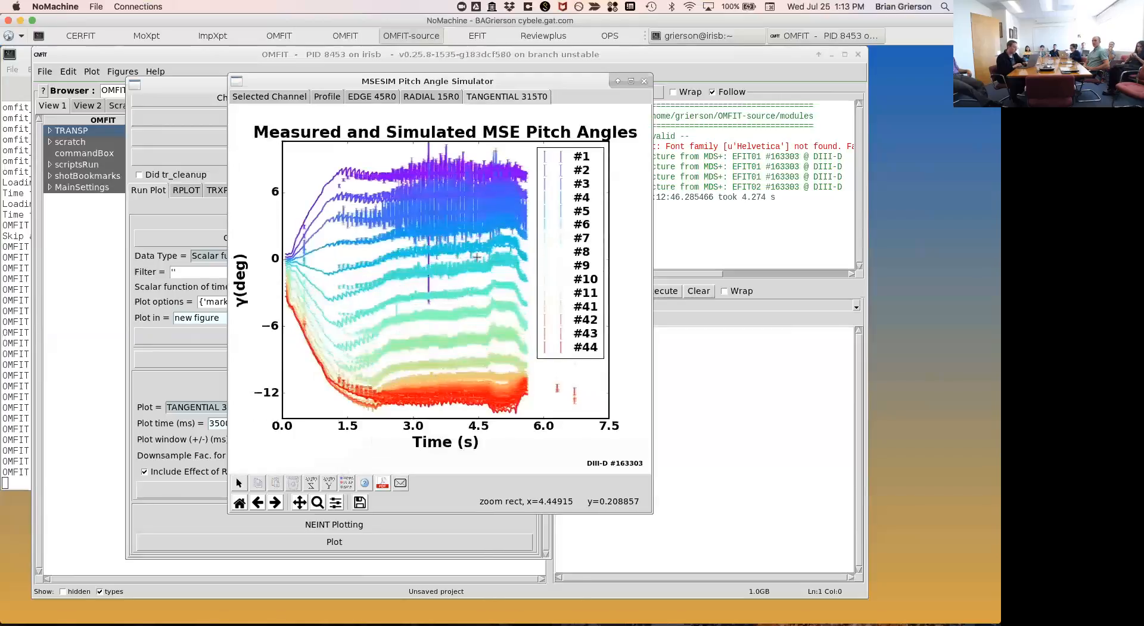
pyautogui.click(643, 82)
# Create the NEINT plot, inspect the measured and TRANSP line densities at full window size, and restore the window.
pyautogui.click(345, 538)
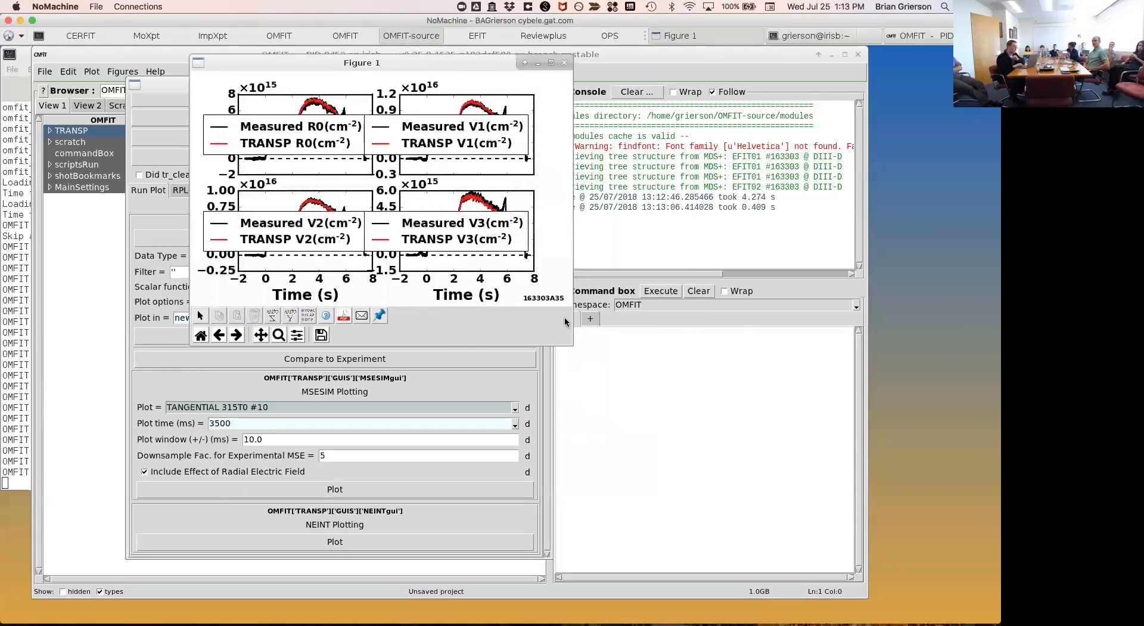
pyautogui.doubleClick(463, 59)
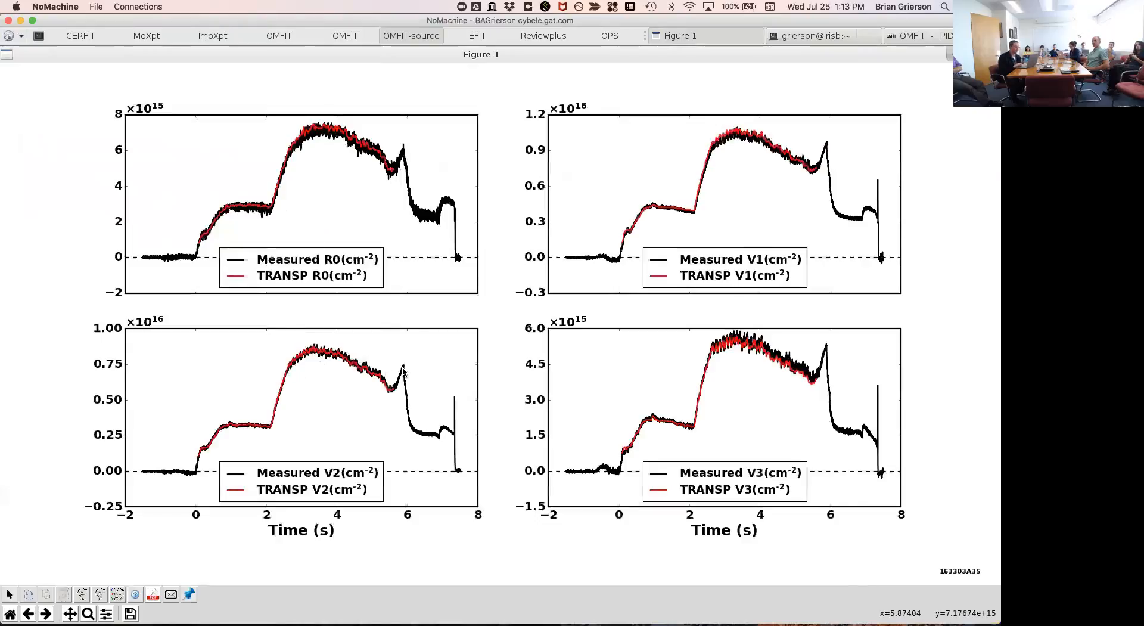
pyautogui.doubleClick(495, 57)
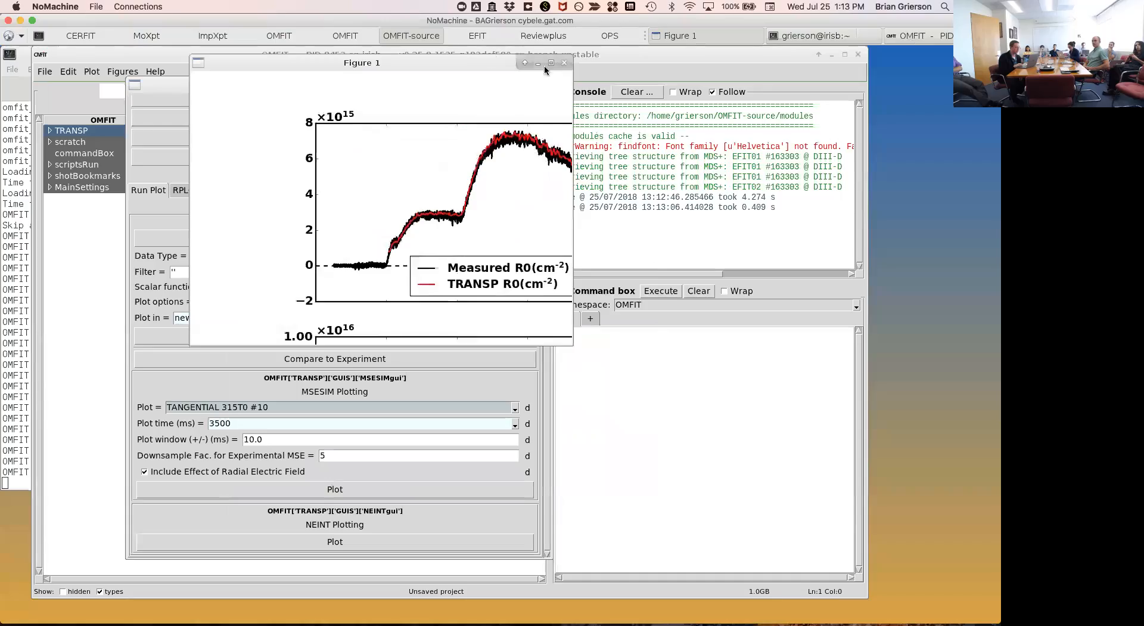
# Close the line density figure and plot the 'tauea' history of run 163303A34 with RPLOT.
pyautogui.click(564, 64)
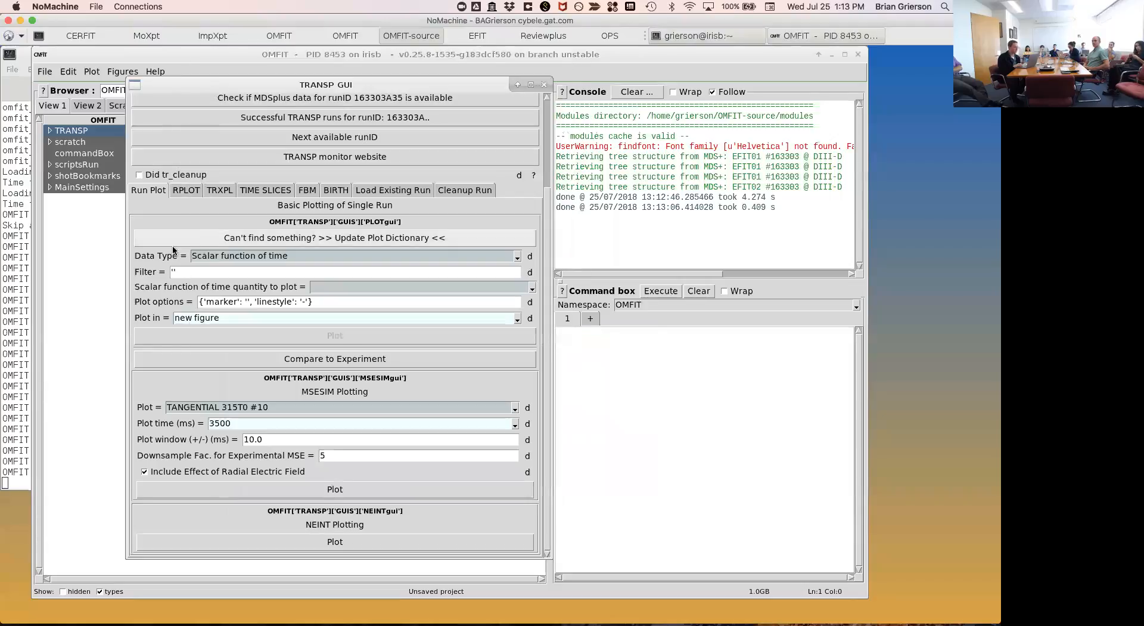
pyautogui.scroll(3, 174, 251)
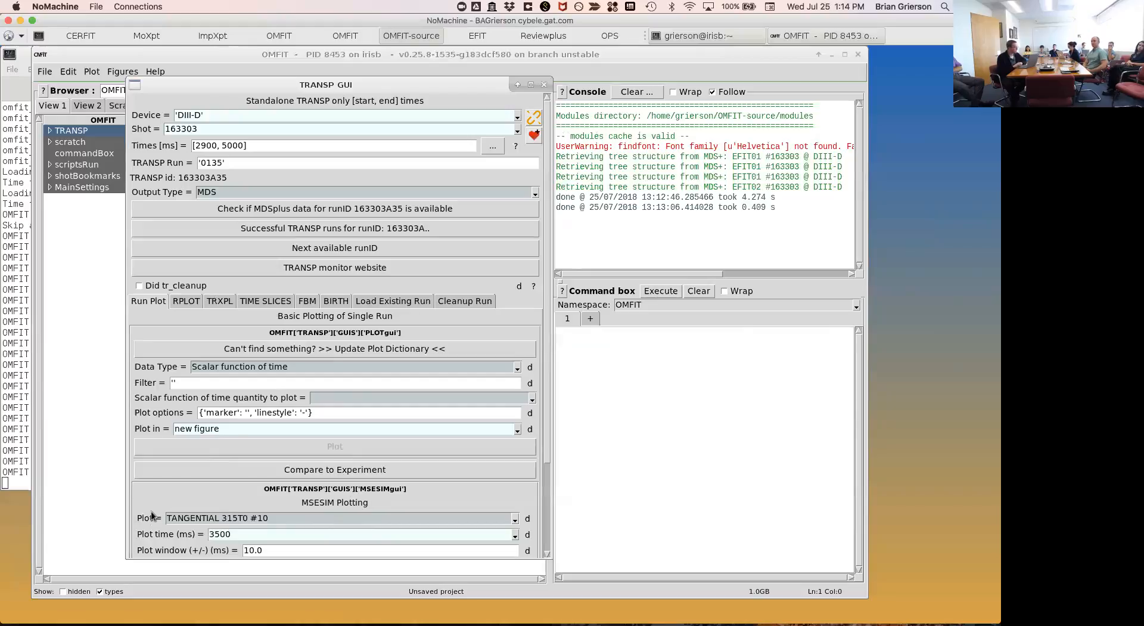
pyautogui.click(187, 301)
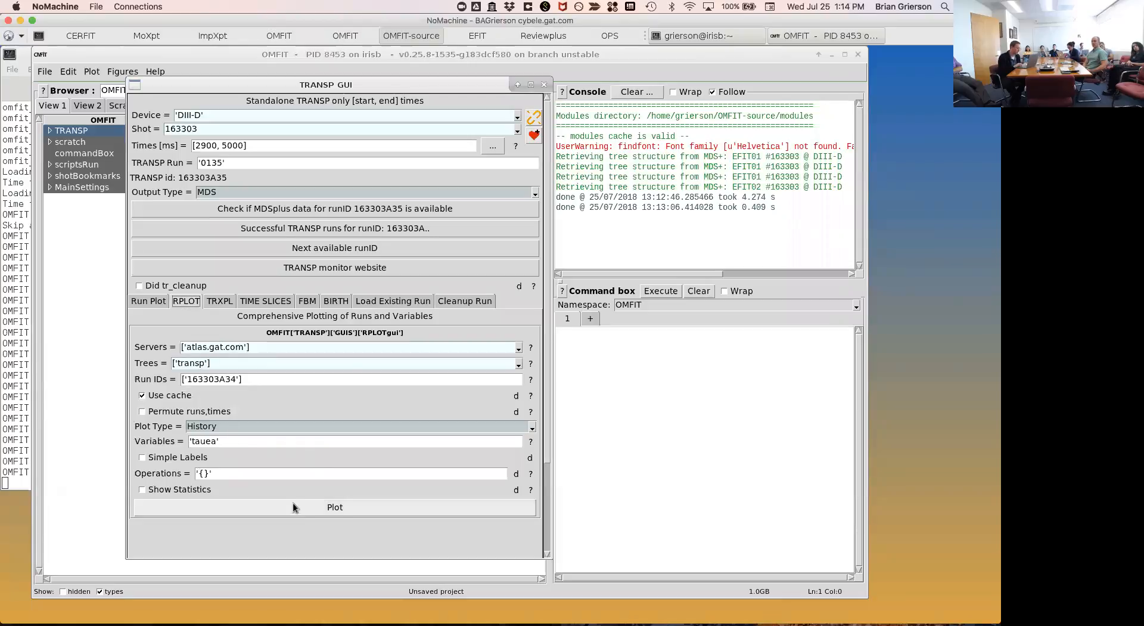
pyautogui.click(278, 510)
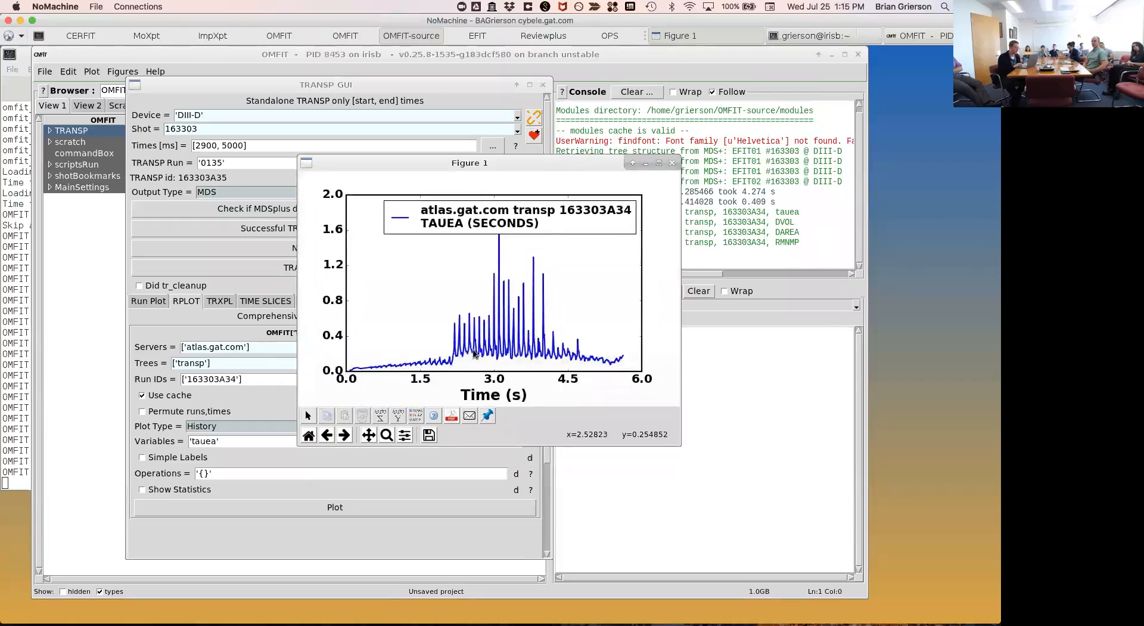
# Zoom the TAUEA plot vertically to about 0 to 0.8 s over the full time range, and close the figure.
pyautogui.click(387, 435)
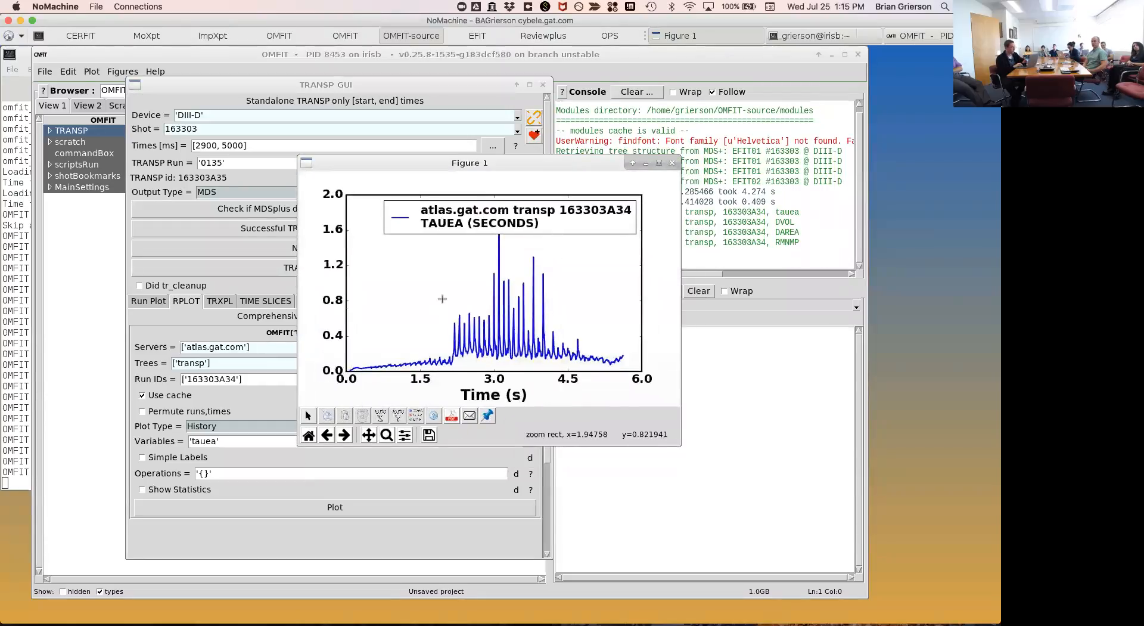
pyautogui.press('y')
pyautogui.moveTo(442, 301); pyautogui.dragTo(440, 378)
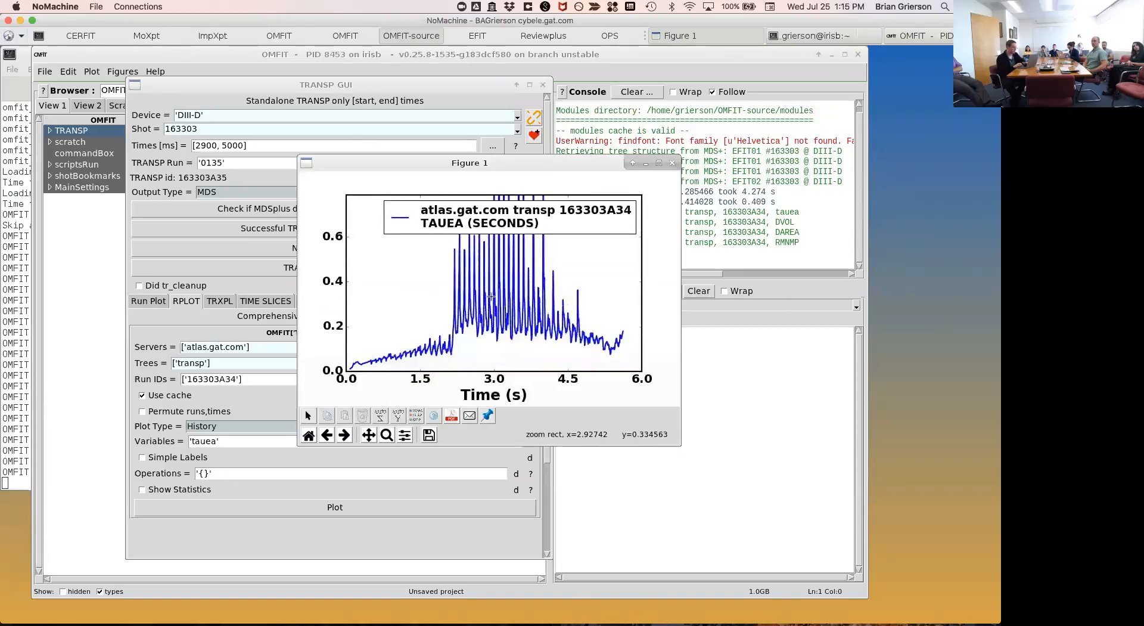
pyautogui.click(672, 163)
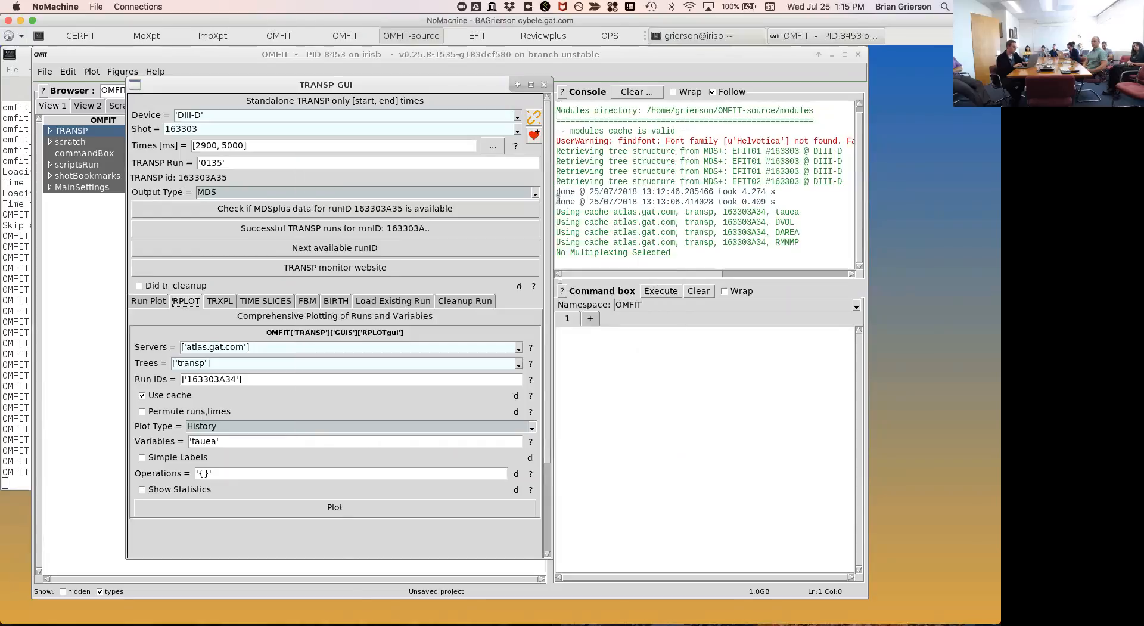
# Set the RPLOT plot type to Profile and the variable to 'ne'.
pyautogui.click(259, 425)
pyautogui.click(248, 445)
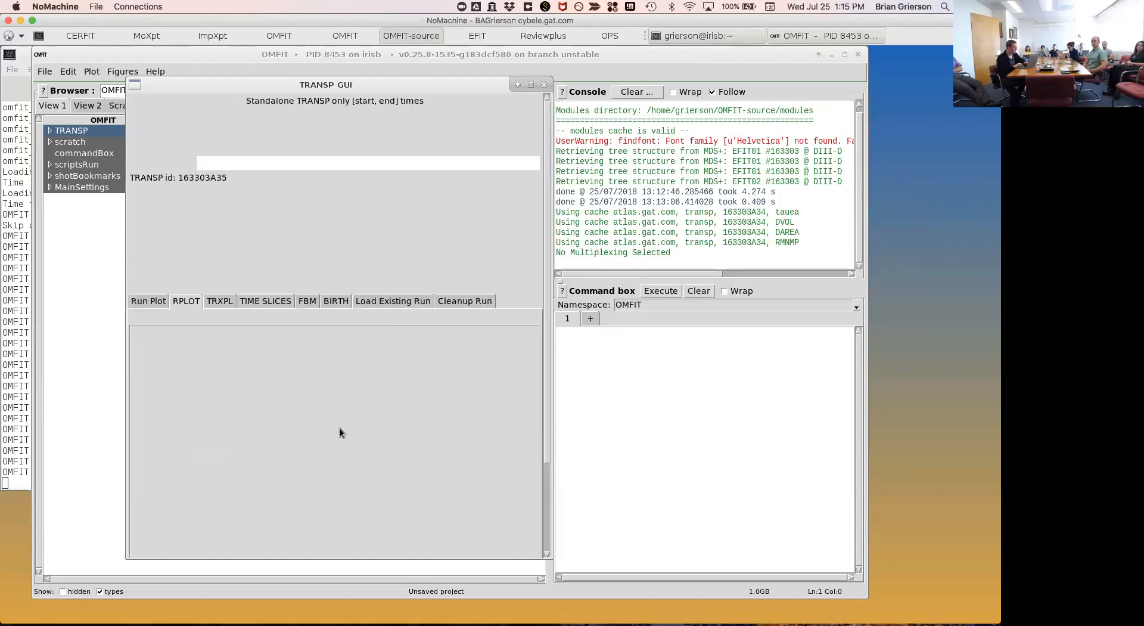
pyautogui.click(295, 438)
pyautogui.press('Left')
pyautogui.press('BackSpace')
pyautogui.press('BackSpace')
pyautogui.press('BackSpace')
pyautogui.press('BackSpace')
pyautogui.press('BackSpace')
pyautogui.write('ne')
pyautogui.scroll(-3, 323, 481)
pyautogui.write("'")
pyautogui.scroll(-1, 316, 525)
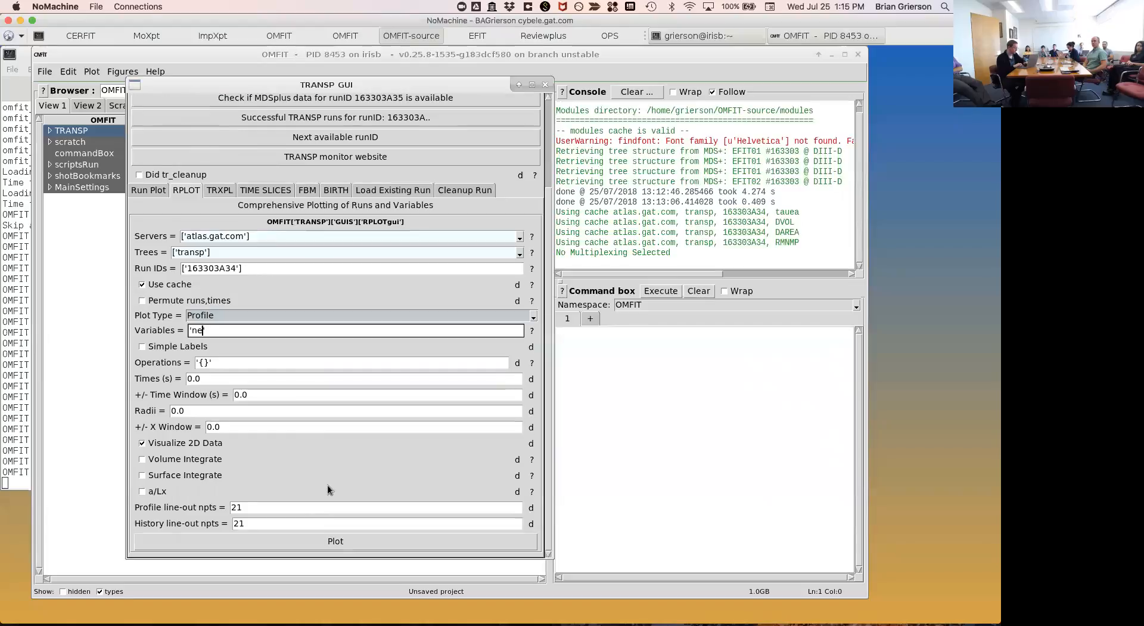
# Plot the electron density of run 163303A34, inspect its contour, surface, profile and history plots in an enlarged window, and close it.
pyautogui.click(333, 544)
pyautogui.moveTo(575, 186); pyautogui.dragTo(459, 121)
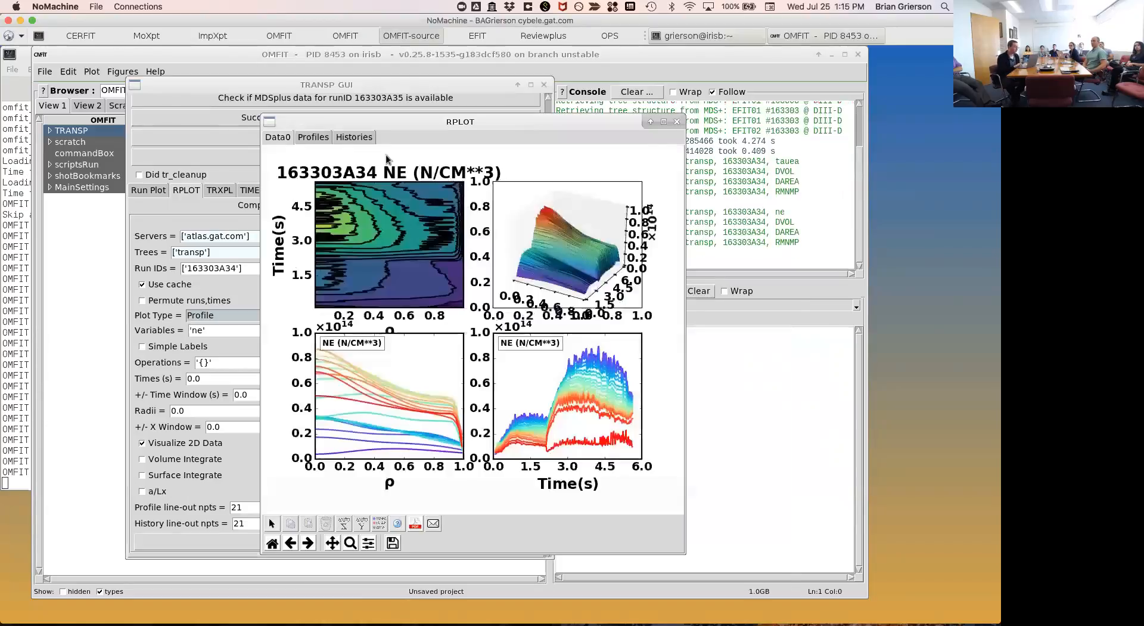
pyautogui.moveTo(263, 117); pyautogui.dragTo(77, 50)
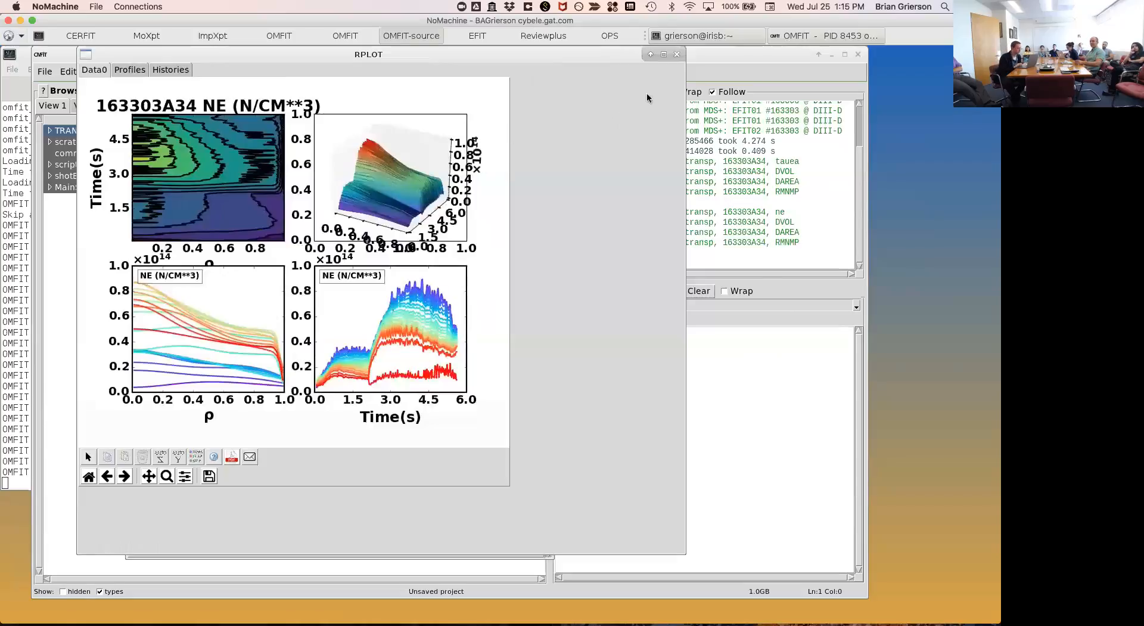
pyautogui.click(677, 55)
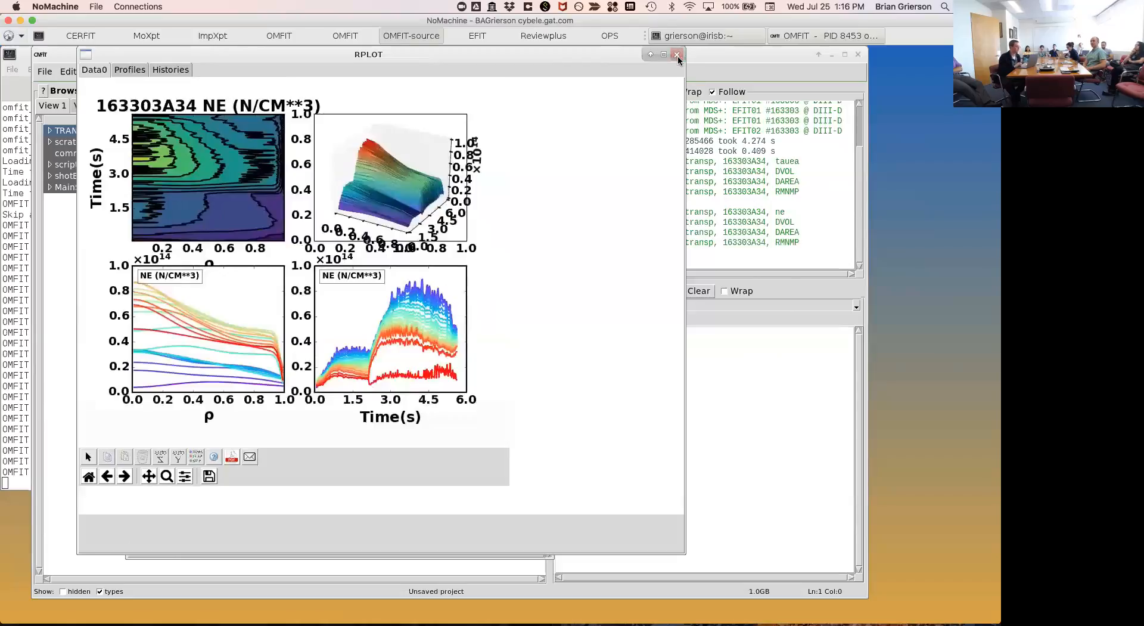
pyautogui.click(728, 58)
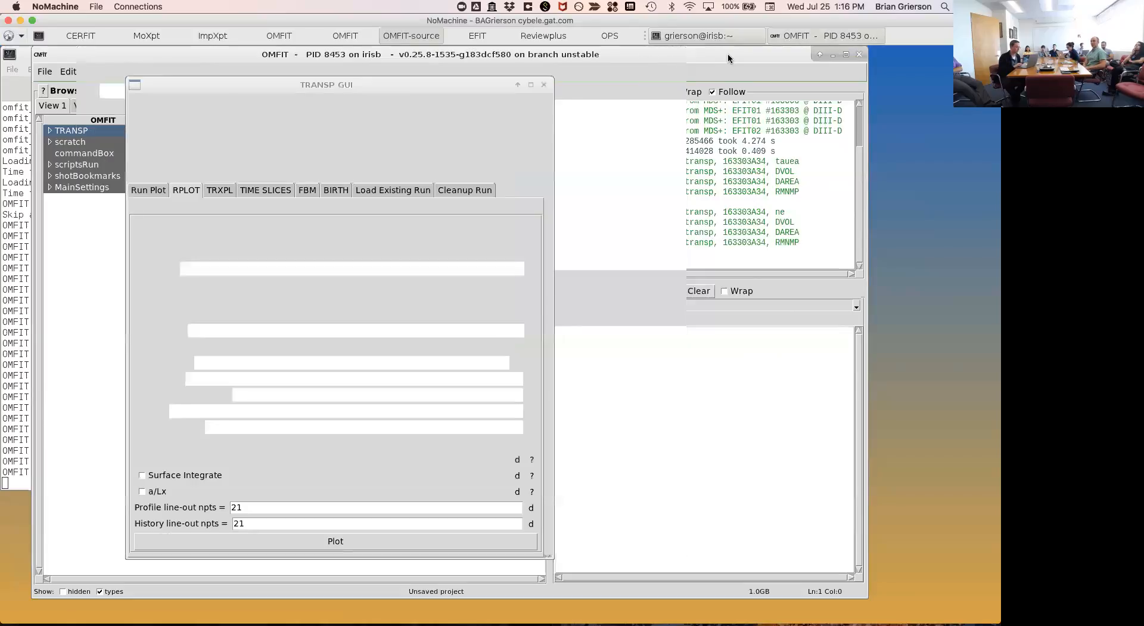
pyautogui.click(249, 334)
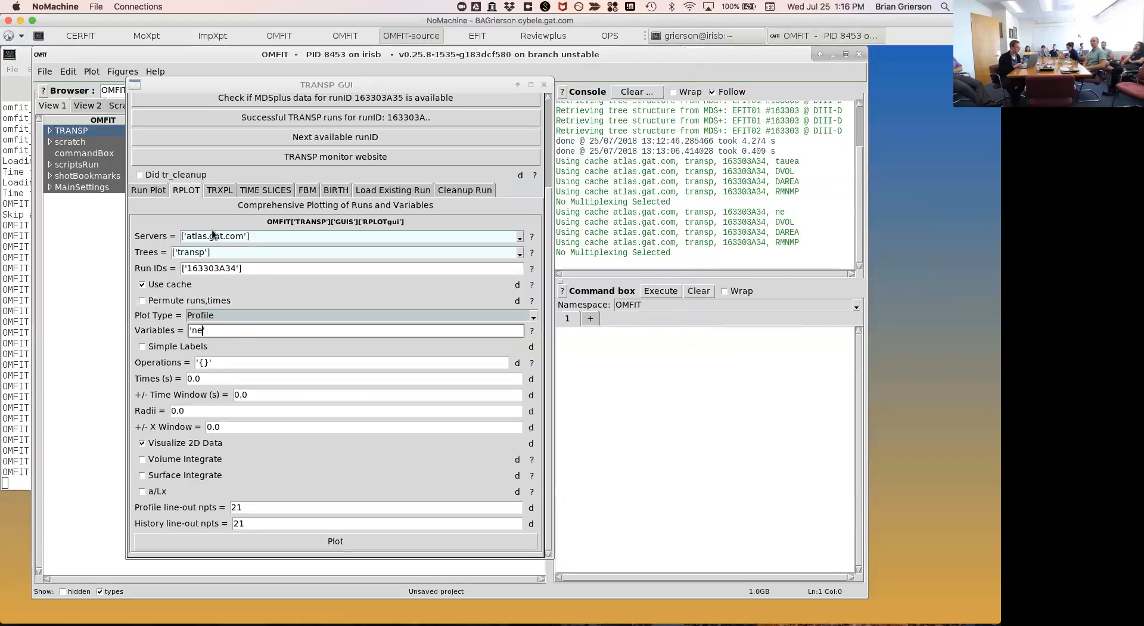
# Filter the scalar time quantities in Run Plot by 'energy' and browse the matching quantities.
pyautogui.click(152, 192)
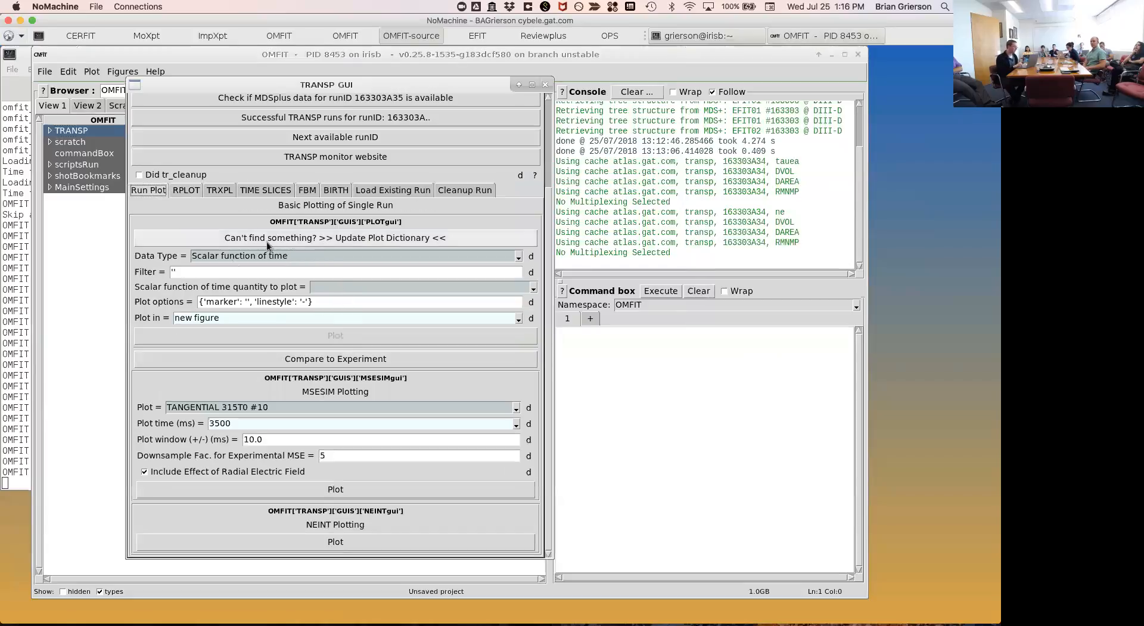
pyautogui.click(276, 256)
pyautogui.click(275, 256)
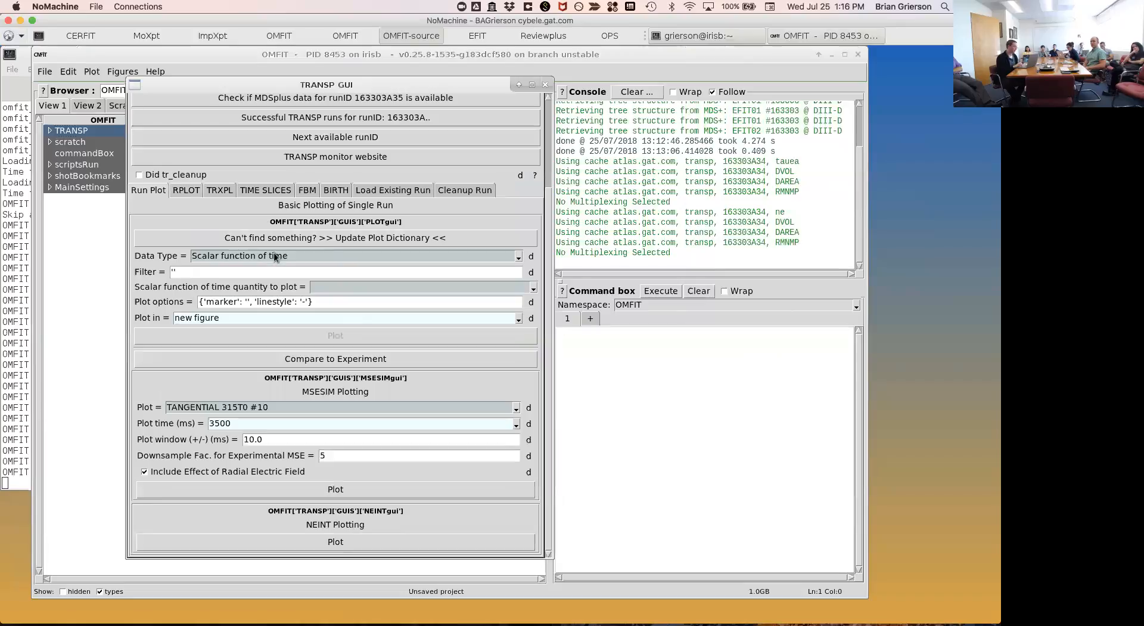
pyautogui.click(245, 271)
pyautogui.write("'")
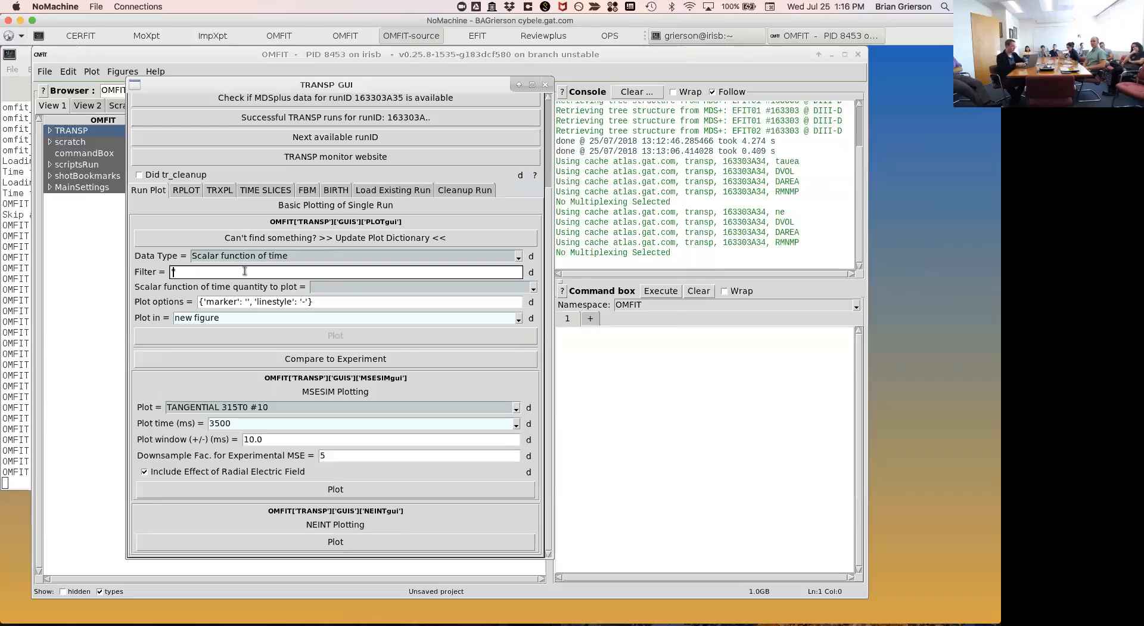
pyautogui.write('energy')
pyautogui.press('Return')
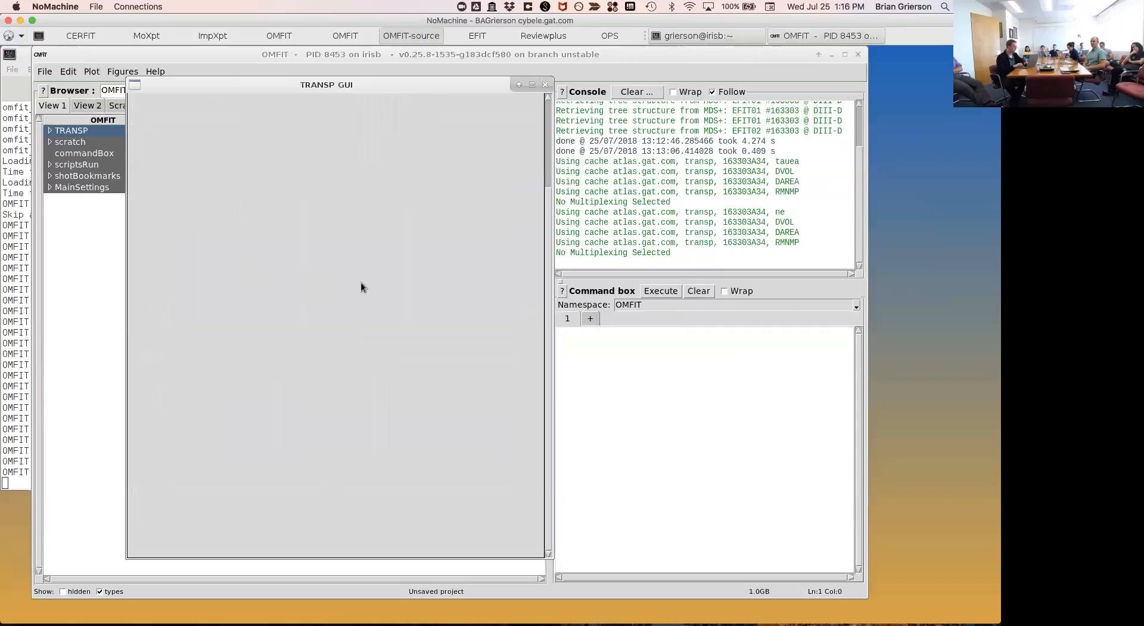
pyautogui.click(351, 287)
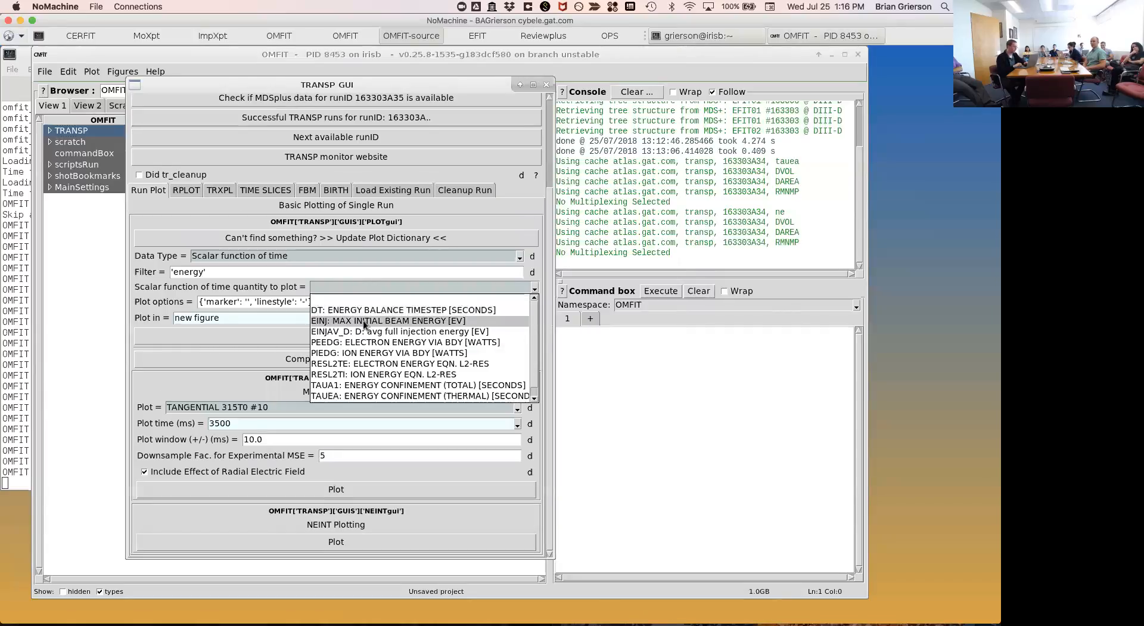
pyautogui.scroll(-1, 364, 322)
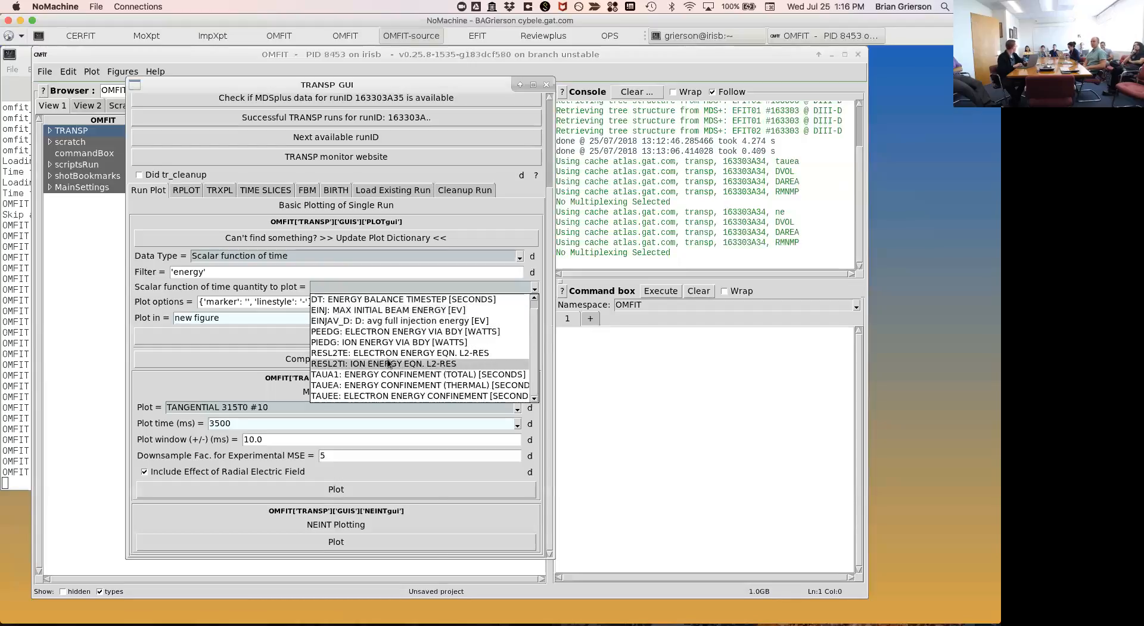
# Change the Run Plot data type to Multi and browse the energy-related multi quantities without choosing one.
pyautogui.click(268, 274)
pyautogui.click(269, 273)
pyautogui.click(279, 261)
pyautogui.click(276, 277)
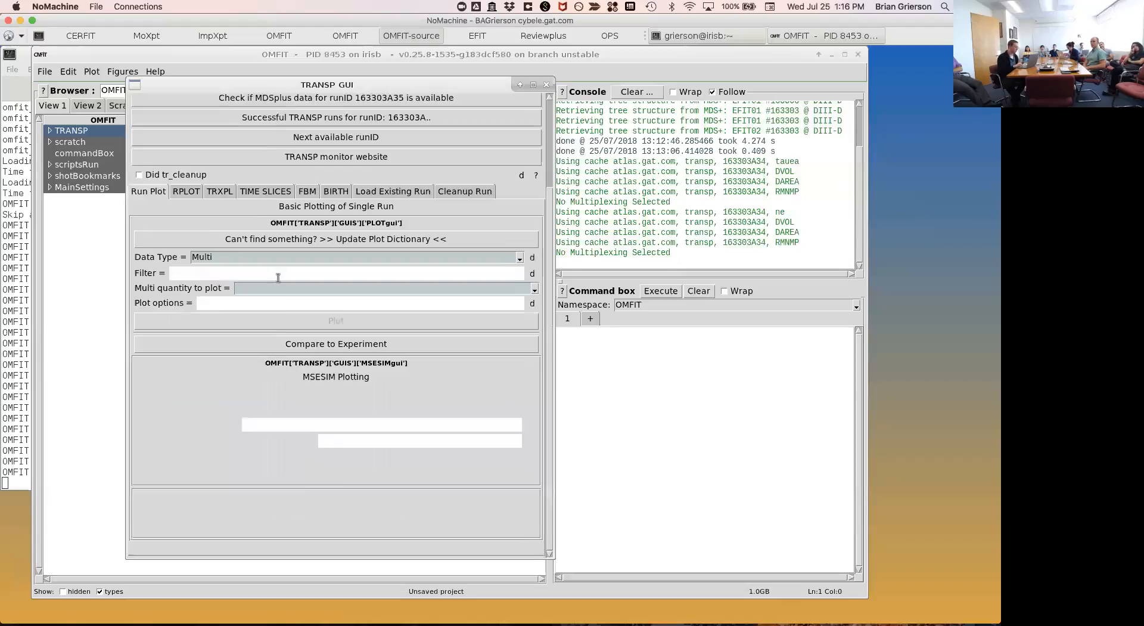
pyautogui.click(287, 290)
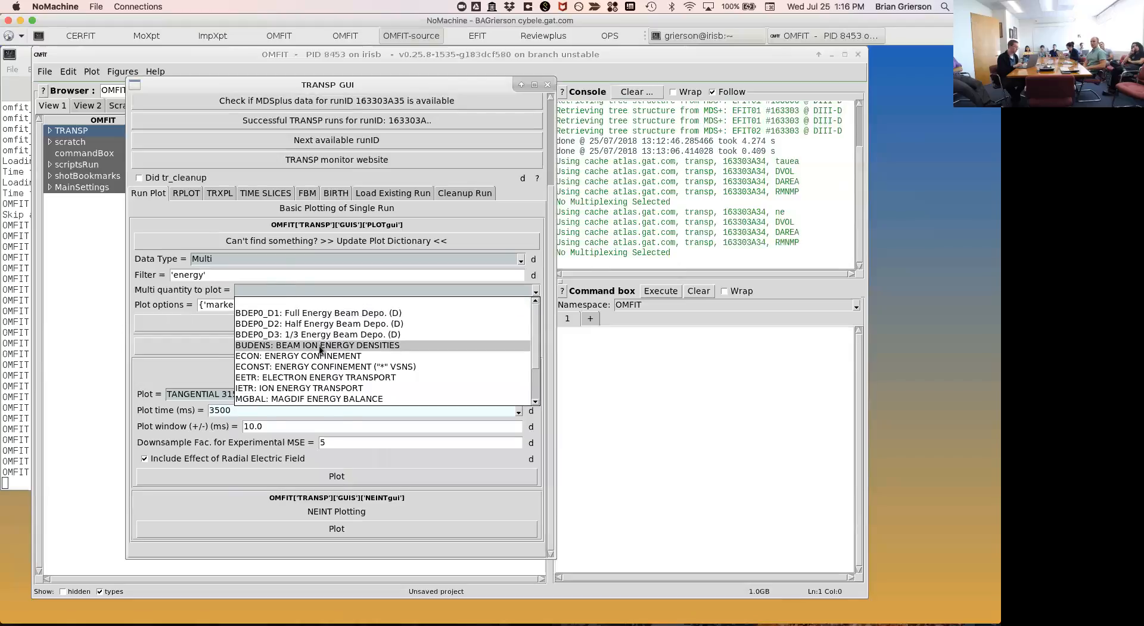
pyautogui.scroll(-2, 324, 342)
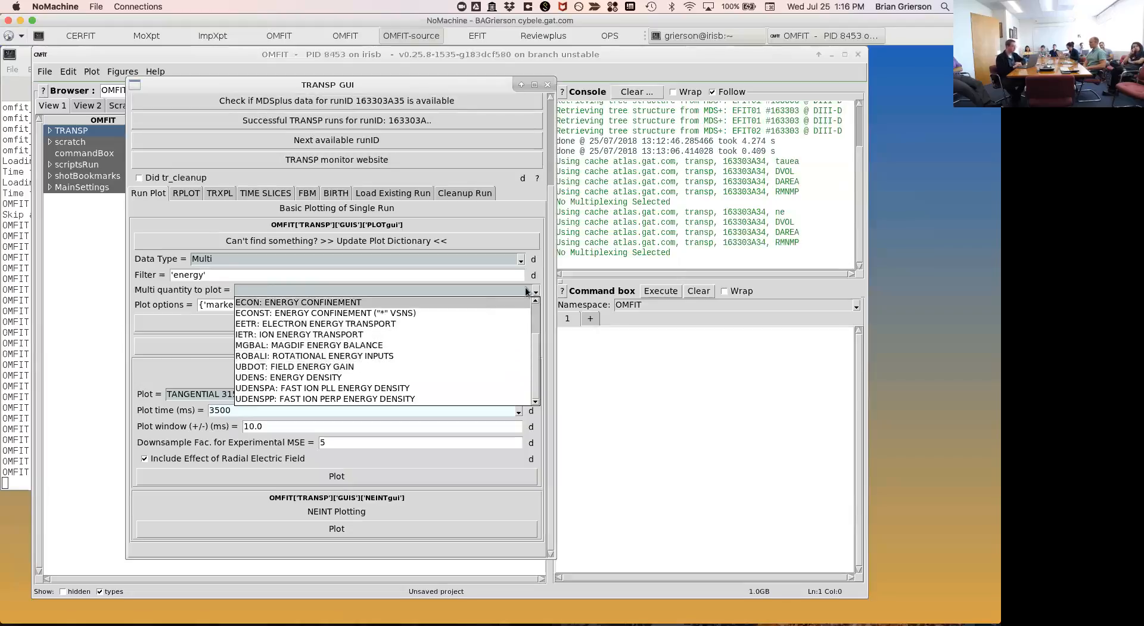
pyautogui.click(290, 293)
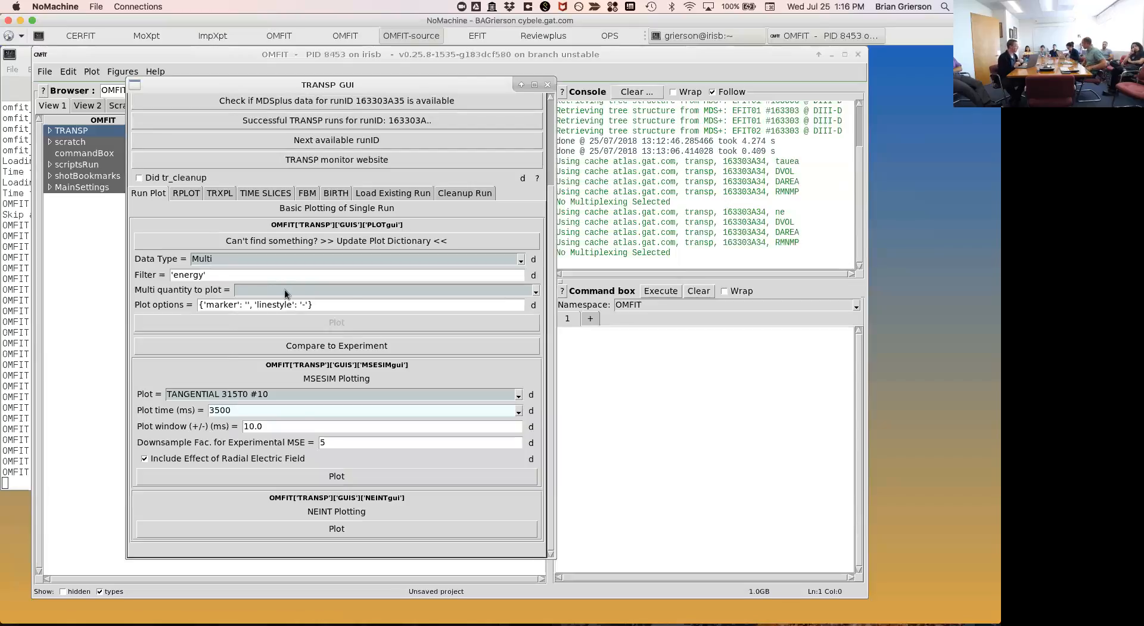
# Set the TRANSP run to 'T32' for shot 163303.
pyautogui.scroll(3, 160, 277)
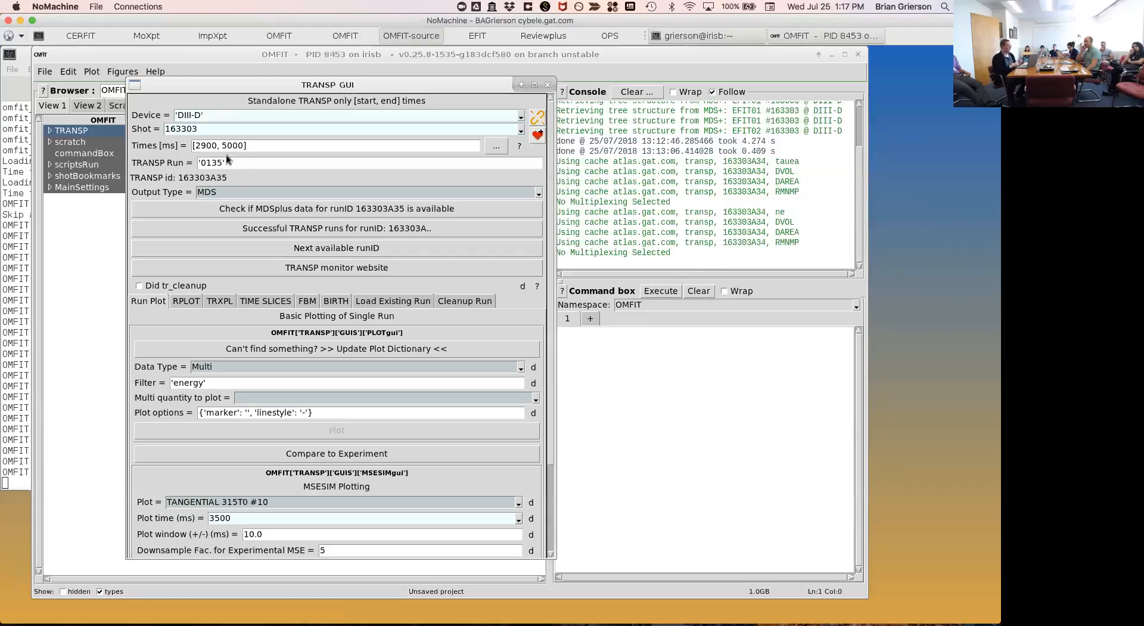
pyautogui.click(247, 163)
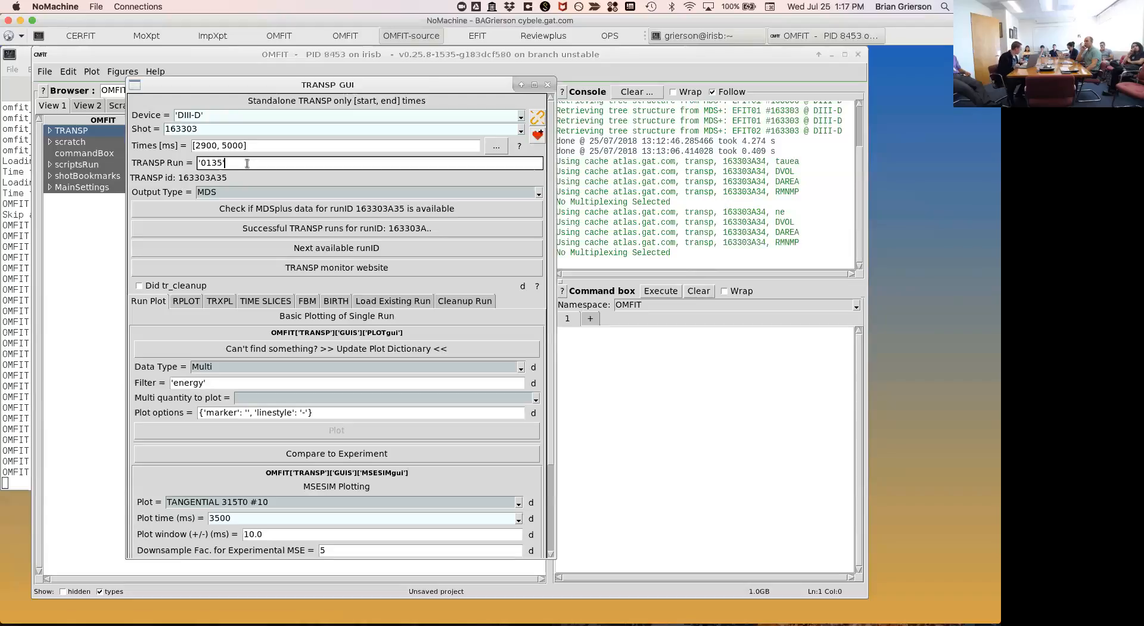
pyautogui.press('BackSpace')
pyautogui.press('BackSpace')
pyautogui.press('BackSpace')
pyautogui.press('BackSpace')
pyautogui.press('BackSpace')
pyautogui.press('BackSpace')
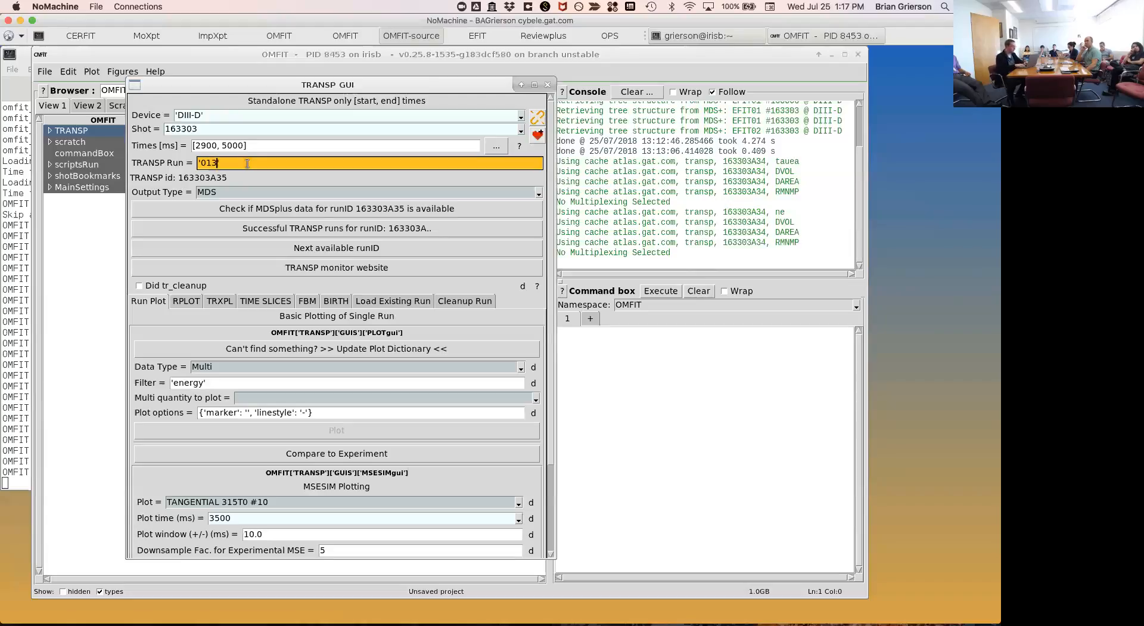
pyautogui.write("'T32")
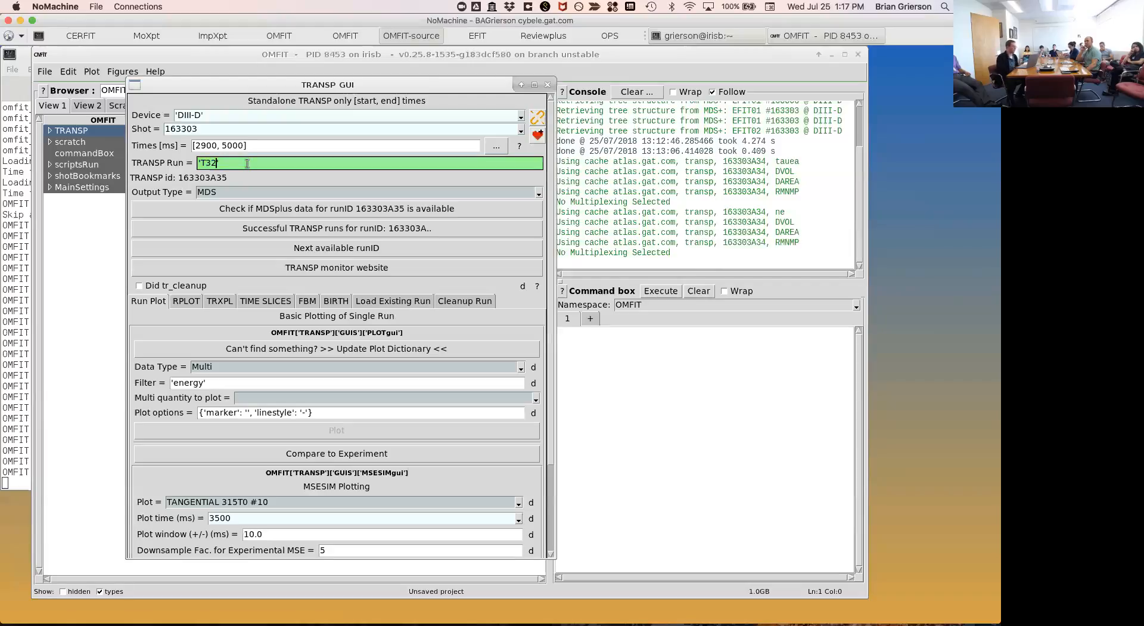
pyautogui.press('Return')
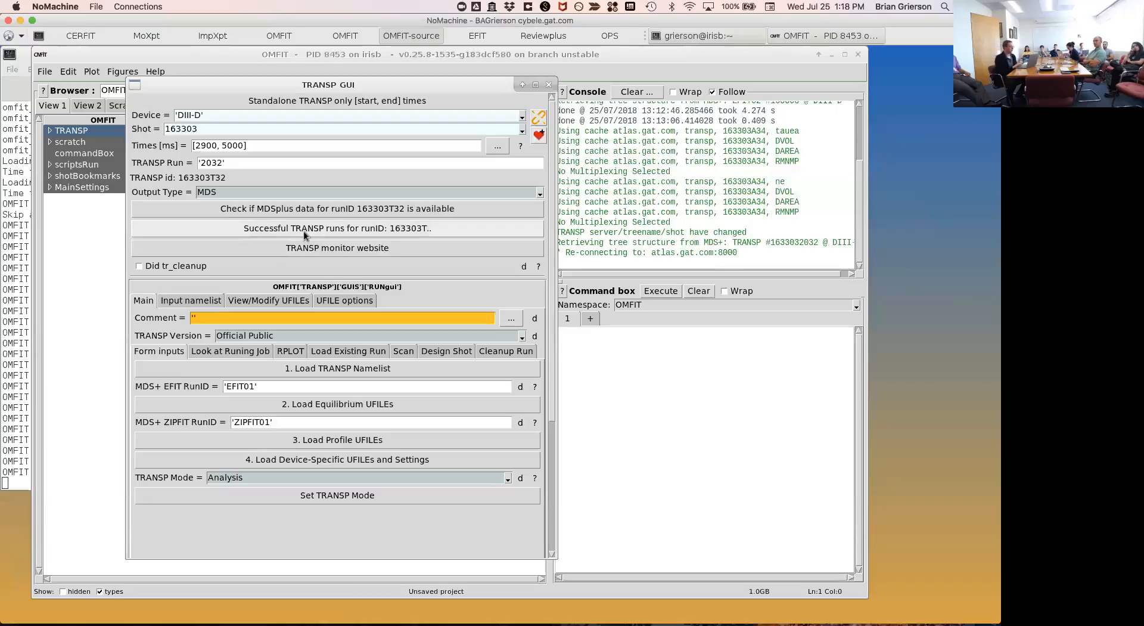
# Set the TRANSP run to '2031' and find the next available run ID from there.
pyautogui.click(282, 163)
pyautogui.press('BackSpace')
pyautogui.write('1')
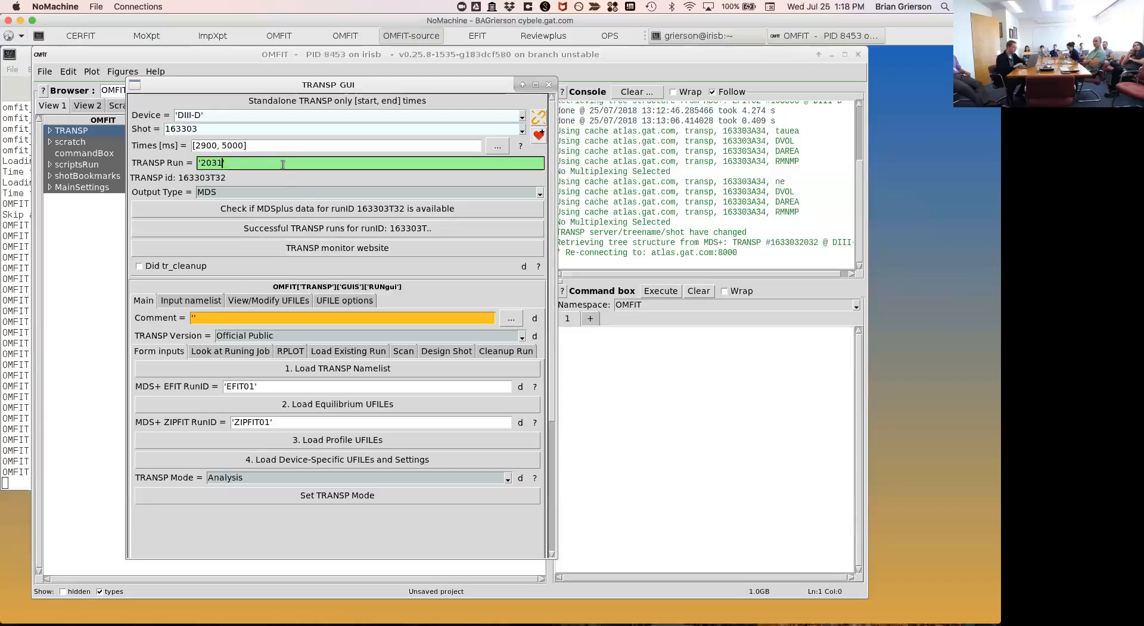
pyautogui.press('Return')
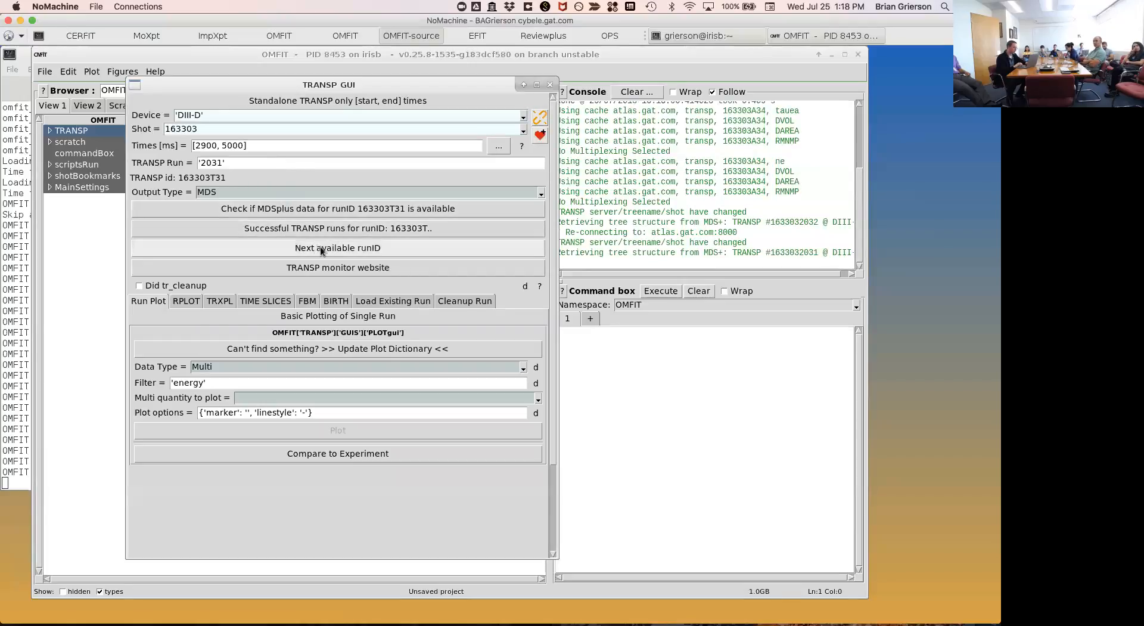
pyautogui.click(349, 251)
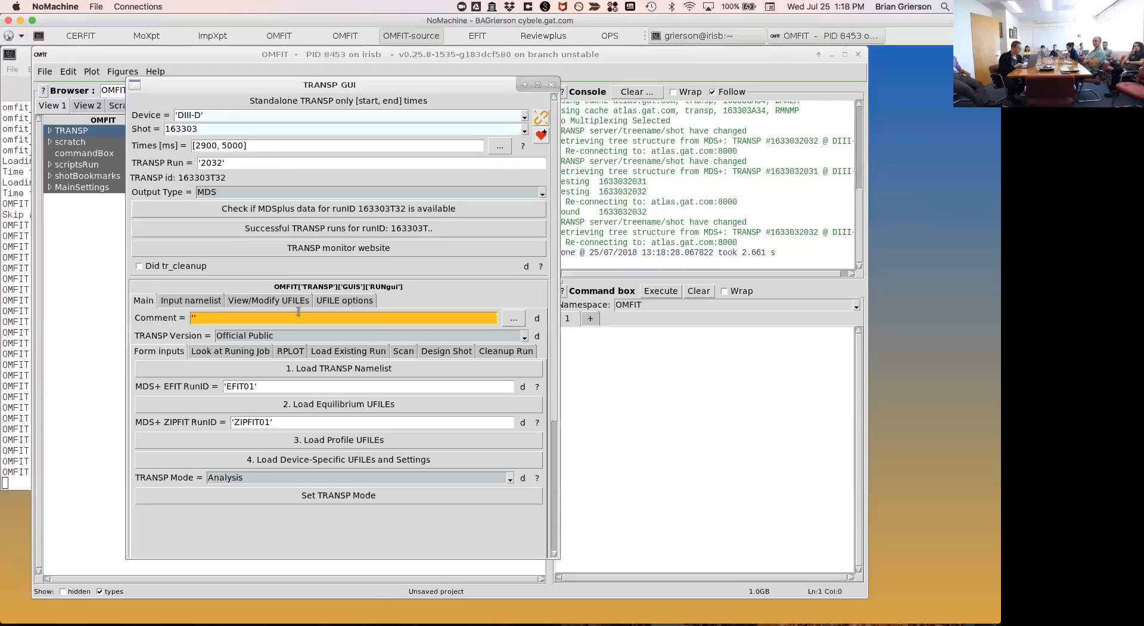
# Enter 'Tutorial for OMFIT guides' as the comment of the new TRANSP run.
pyautogui.click(233, 319)
pyautogui.write("'T")
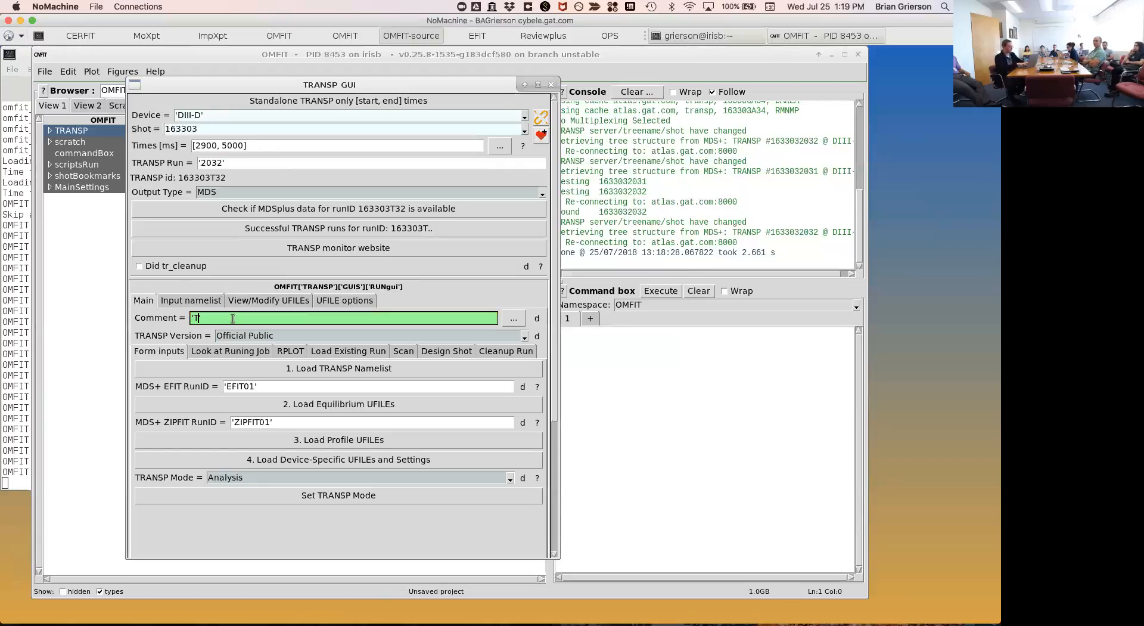
pyautogui.write('utorial for OMFIT guie')
pyautogui.press('BackSpace')
pyautogui.press('BackSpace')
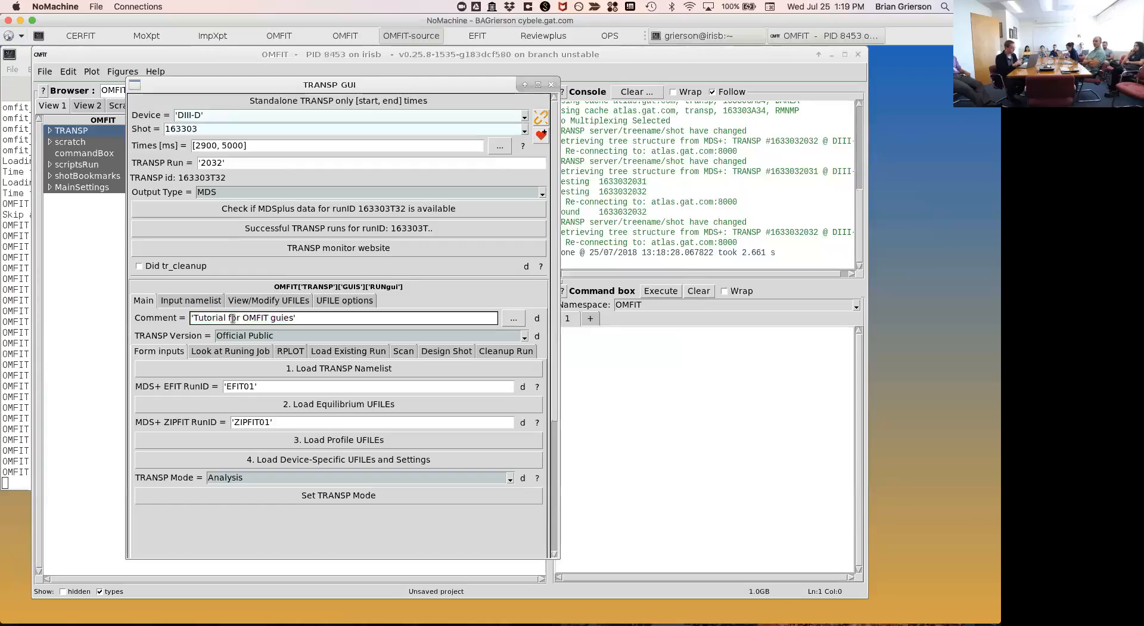
pyautogui.write('de')
pyautogui.press('Left')
pyautogui.press('Left')
pyautogui.write('i')
pyautogui.press('End')
pyautogui.write("s'")
pyautogui.press('Return')
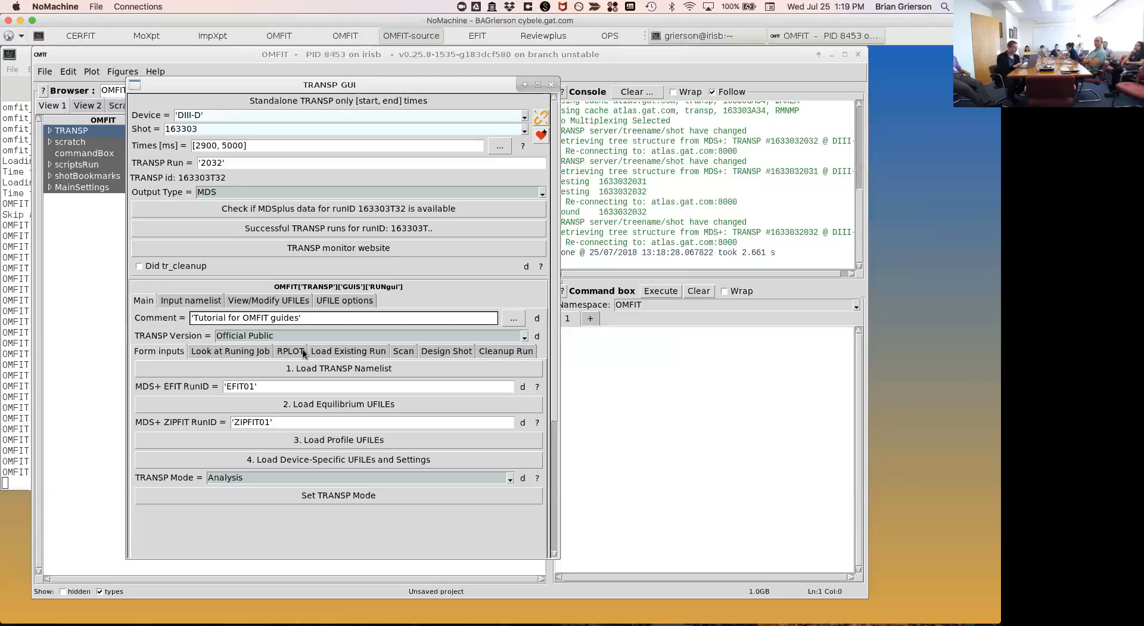
# Reset the TRANSP module with its reset script and load a new TRANSP namelist.
pyautogui.click(293, 364)
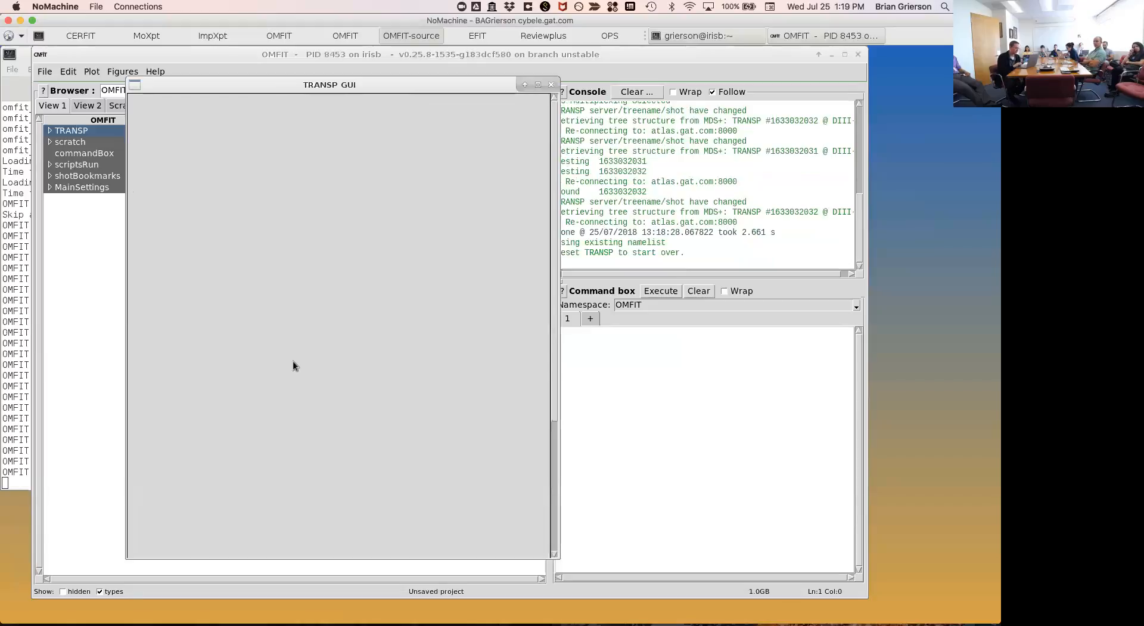
pyautogui.click(50, 131)
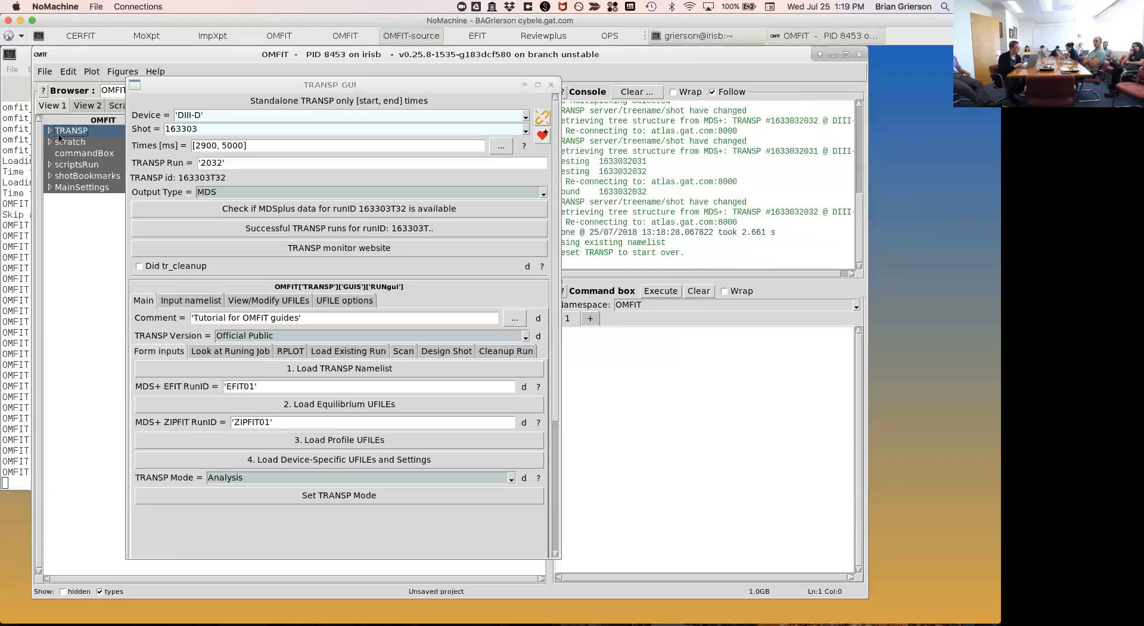
pyautogui.click(62, 255)
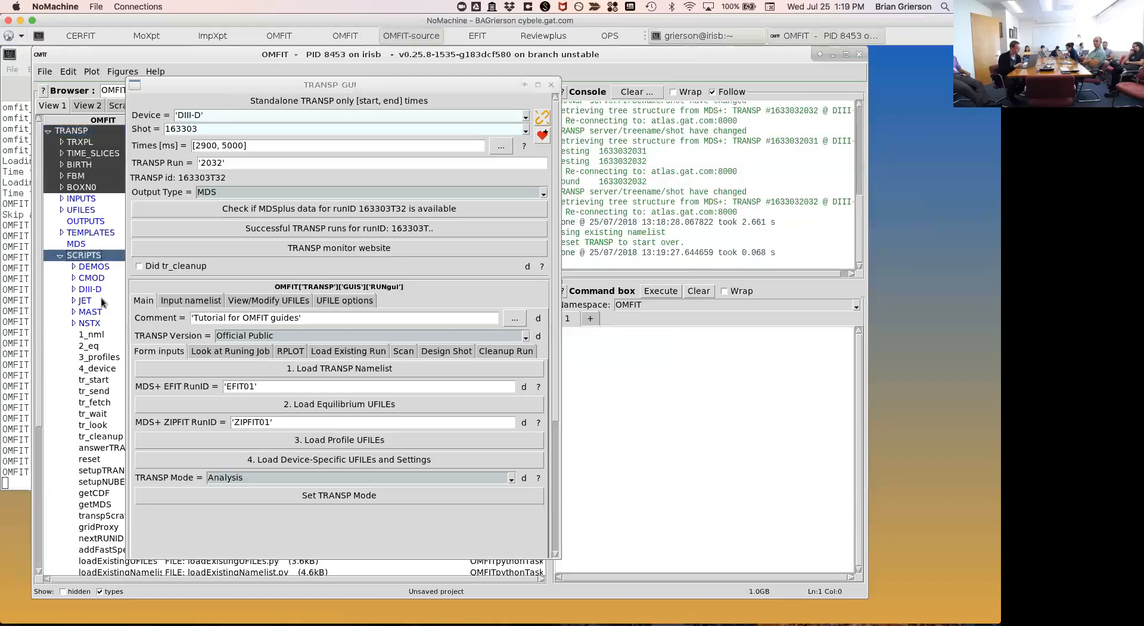
pyautogui.doubleClick(93, 460)
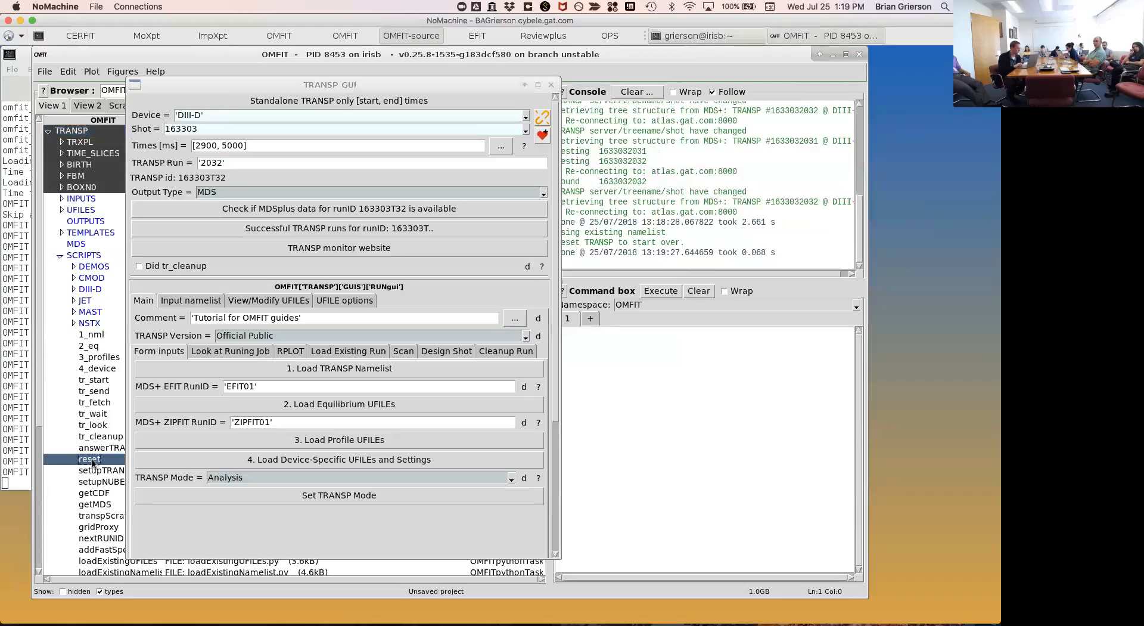
pyautogui.click(61, 257)
pyautogui.click(50, 130)
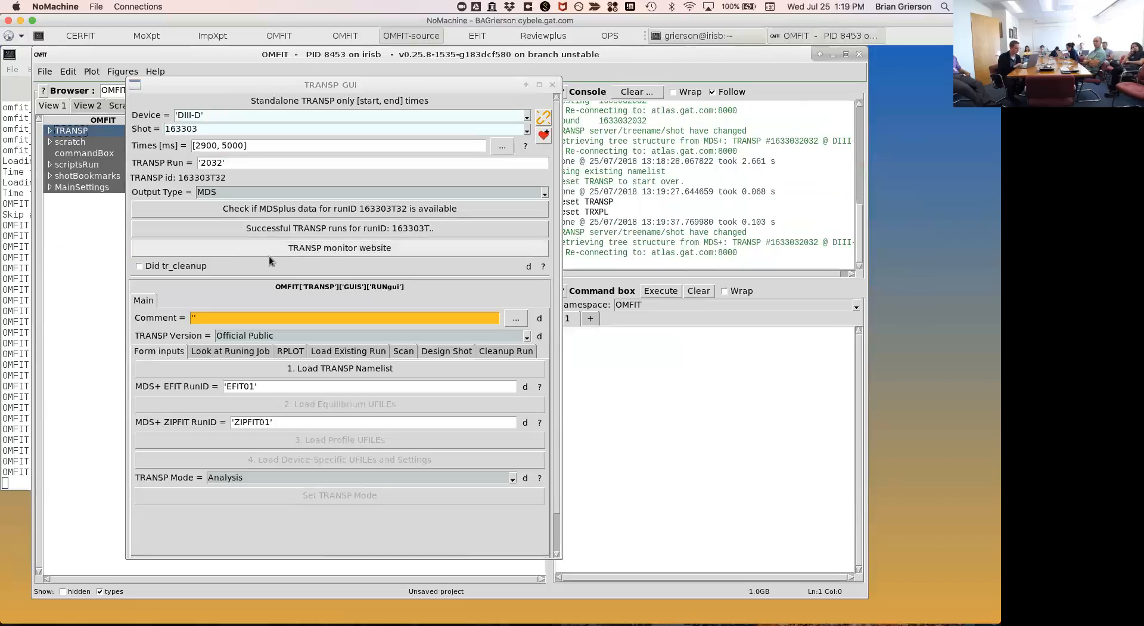
pyautogui.click(241, 363)
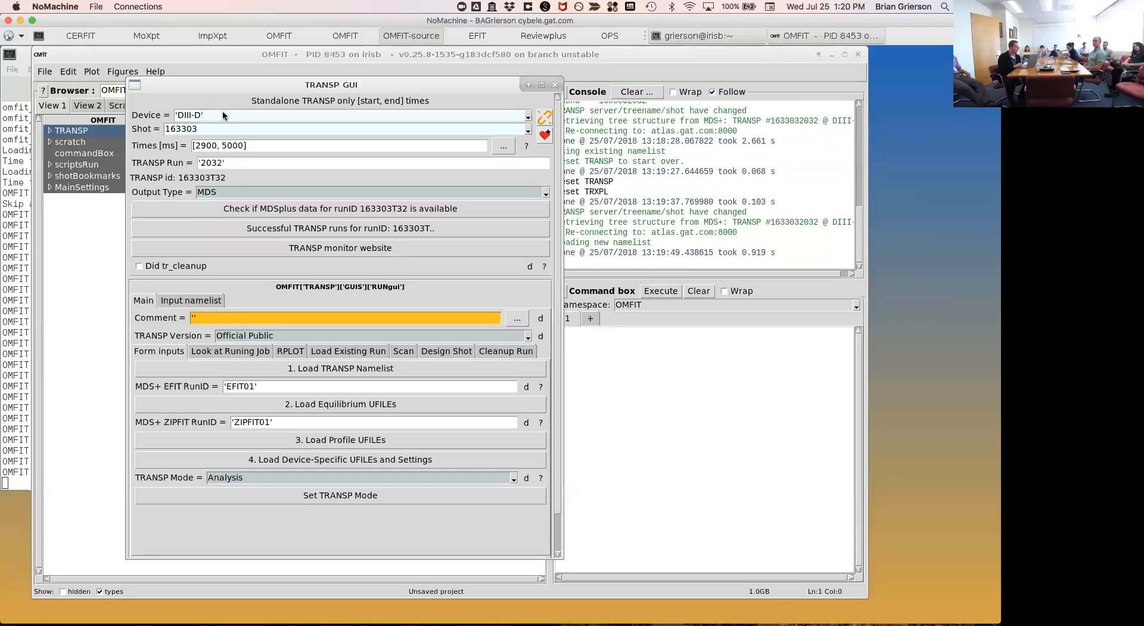
# Uncover the OMFIT tree and expand the INPUTS branch of the TRANSP module.
pyautogui.moveTo(209, 87); pyautogui.dragTo(286, 125)
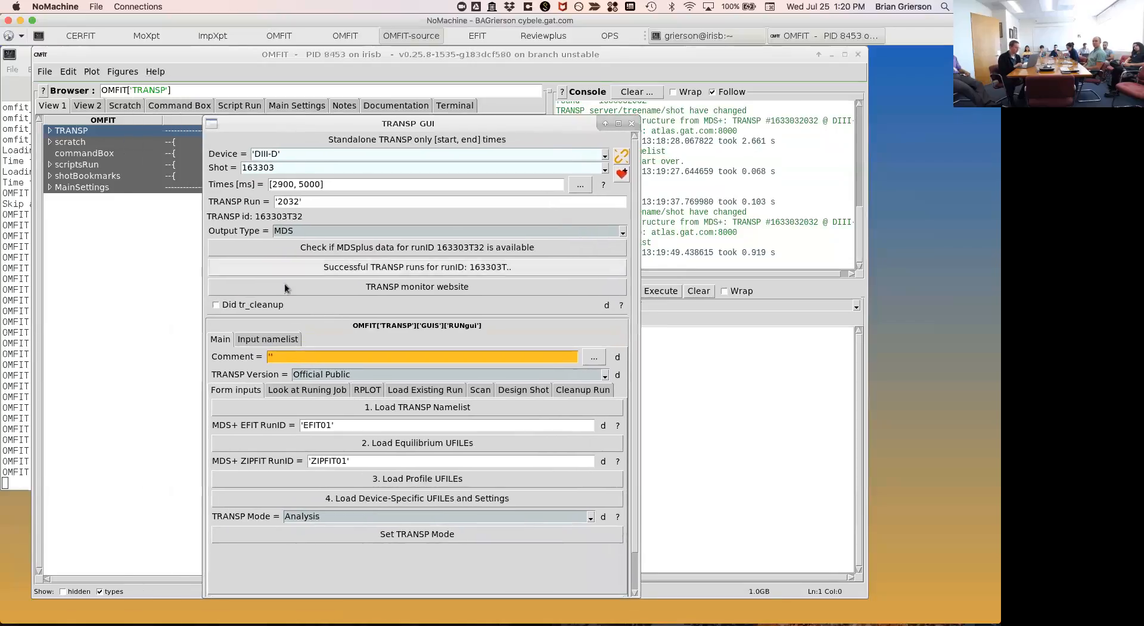
pyautogui.click(49, 130)
pyautogui.press('Down')
pyautogui.press('Down')
pyautogui.press('Down')
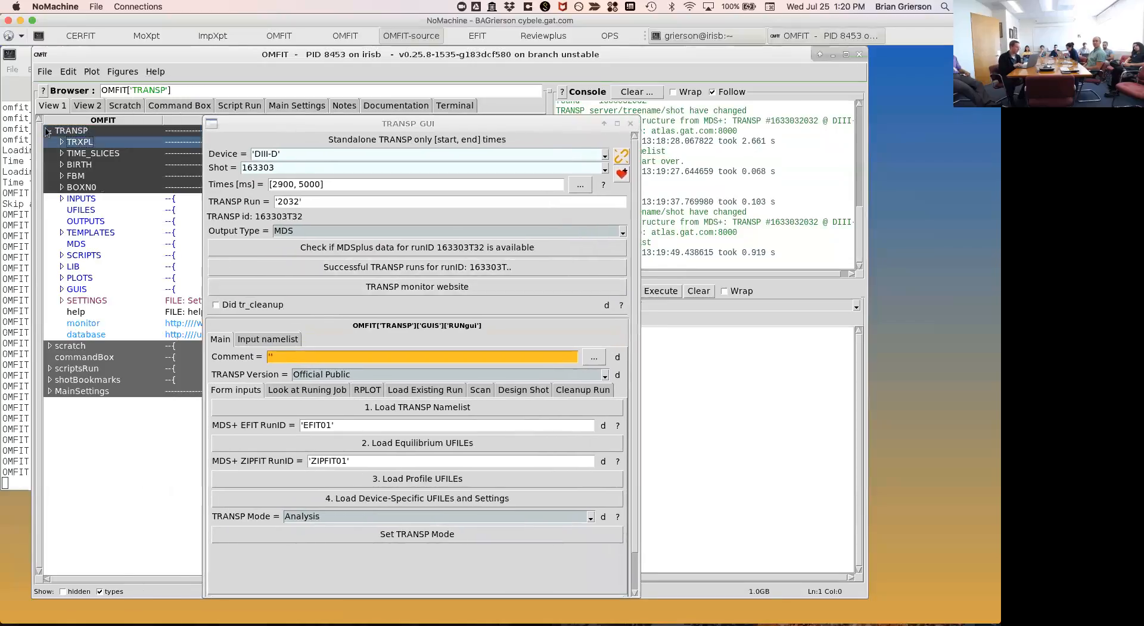
pyautogui.press('Down')
pyautogui.press('Down')
pyautogui.press('Down')
pyautogui.press('Right')
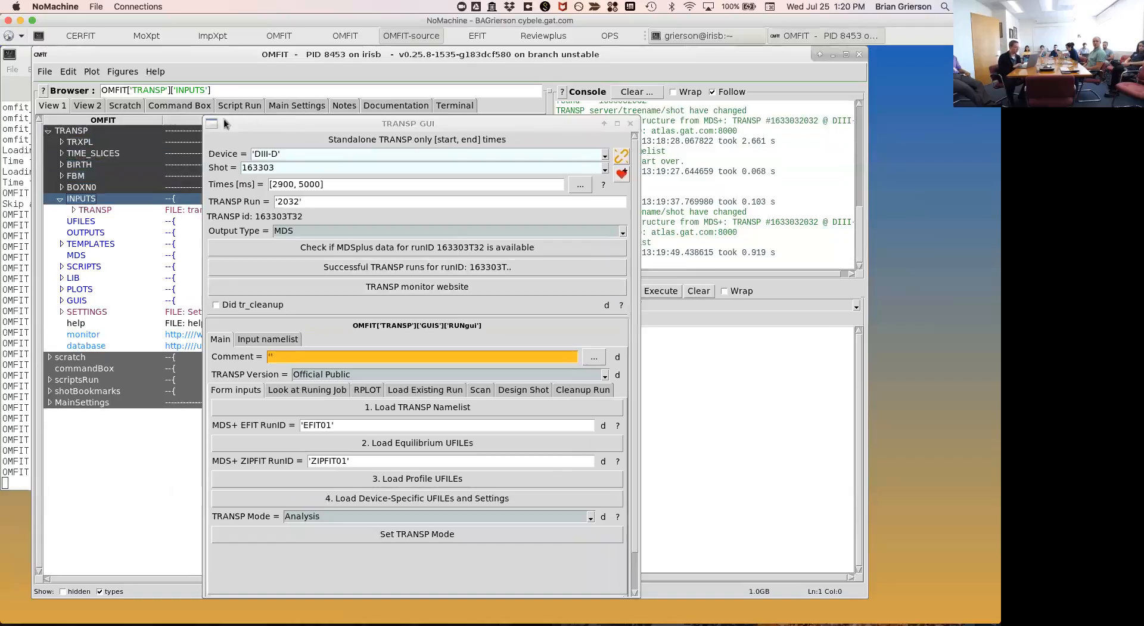
# Open the transp.nml namelist file from INPUTS in the text editor and place its window in clear view.
pyautogui.moveTo(275, 126); pyautogui.dragTo(357, 254)
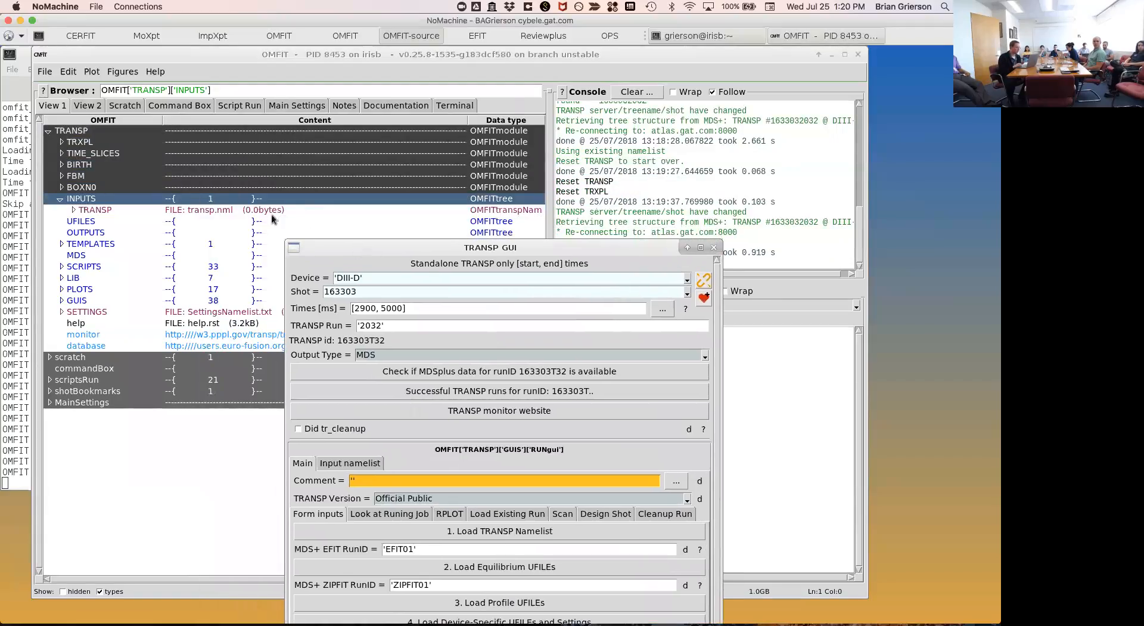
pyautogui.click(246, 211)
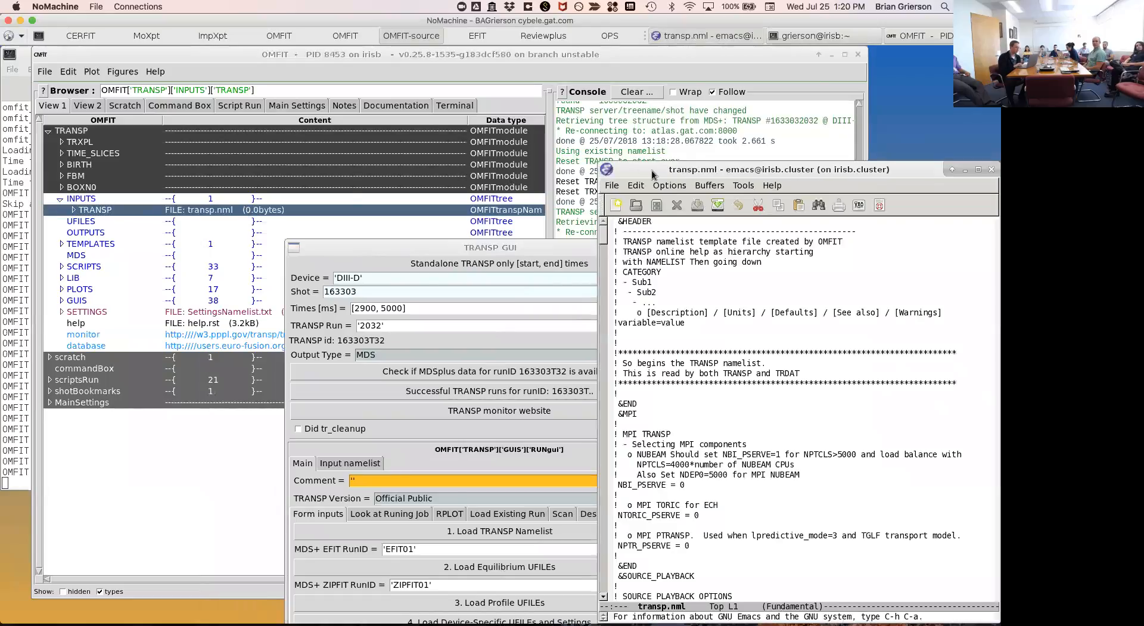
pyautogui.moveTo(644, 166); pyautogui.dragTo(416, 214)
pyautogui.click(381, 189)
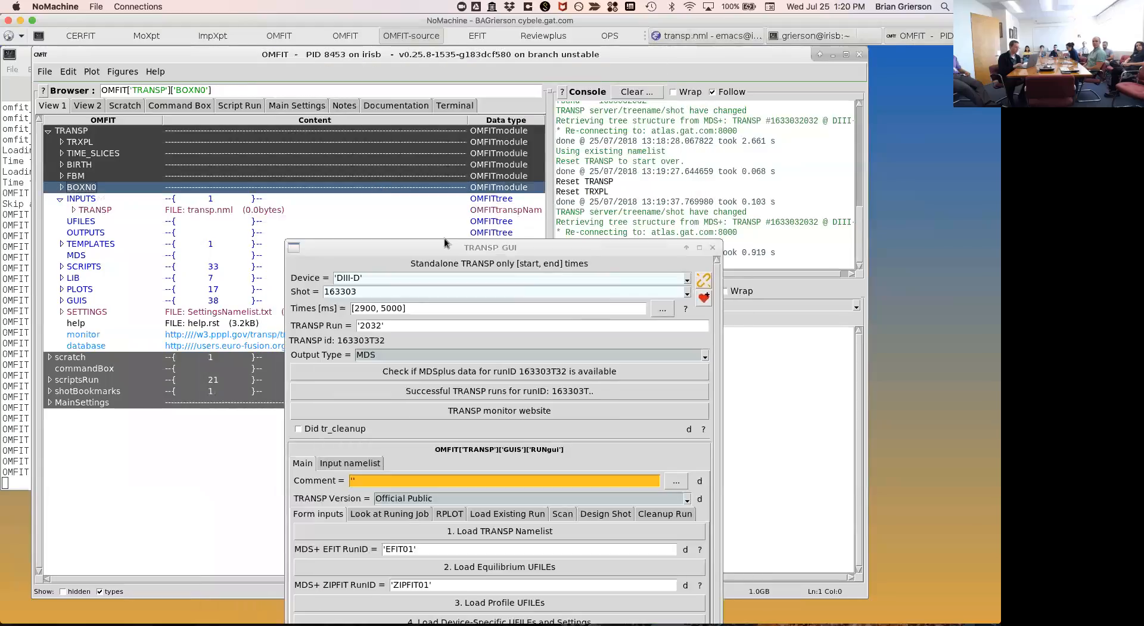
pyautogui.click(704, 37)
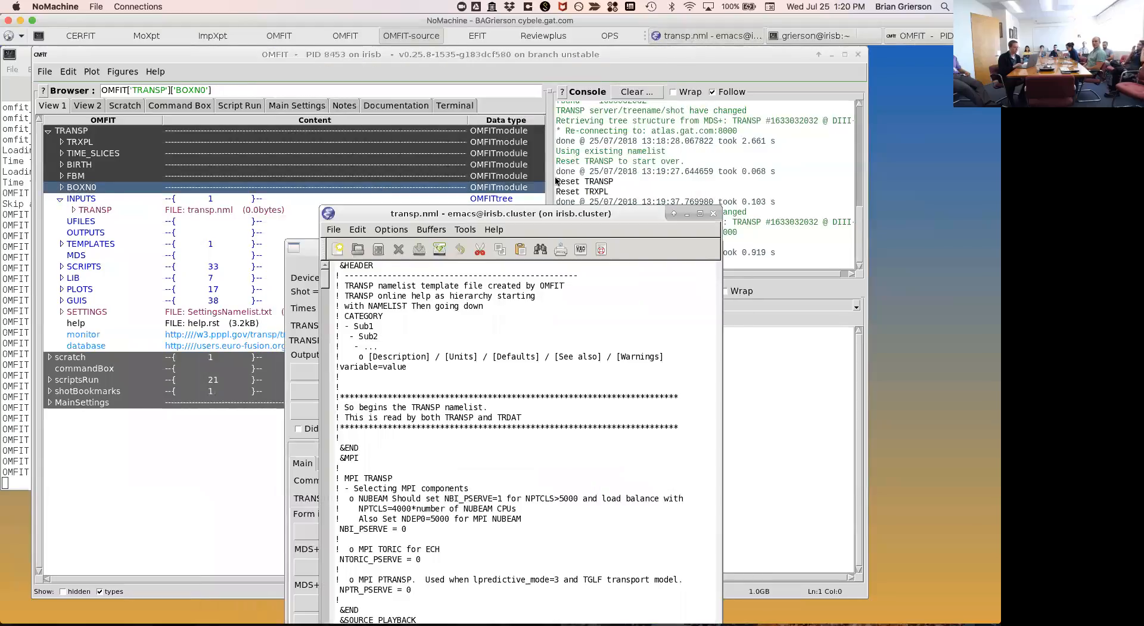
pyautogui.moveTo(524, 206); pyautogui.dragTo(387, 61)
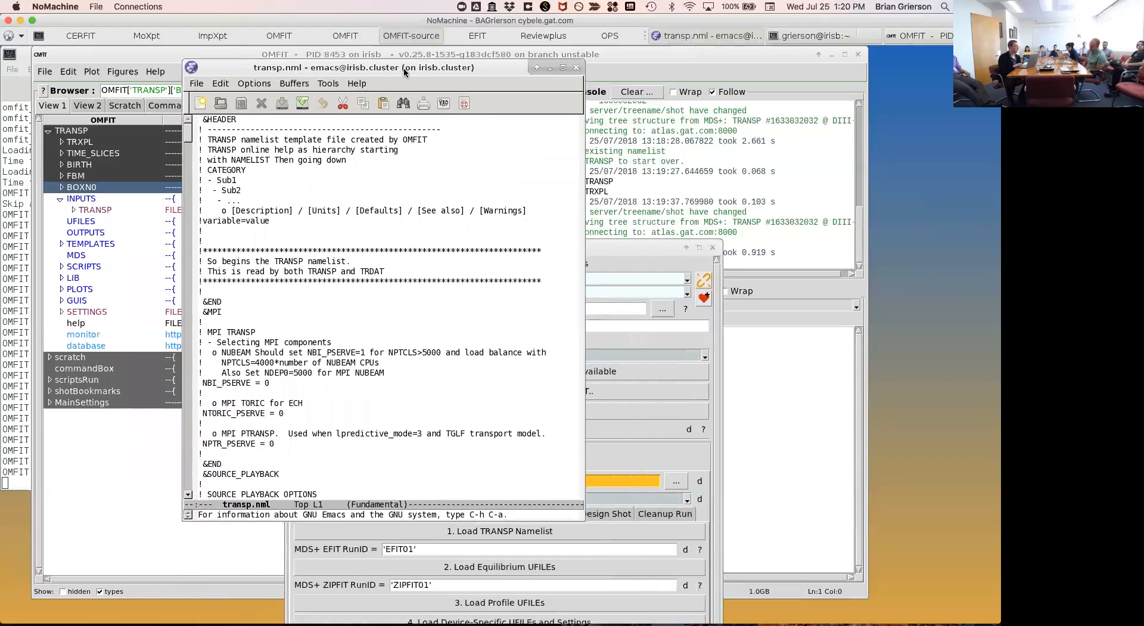
# Read through transp.nml from the header and MPI sections to the MAGNETICS settings, and close the file.
pyautogui.press('Up')
pyautogui.press('Up')
pyautogui.press('Right')
pyautogui.press('Down')
pyautogui.press('Down')
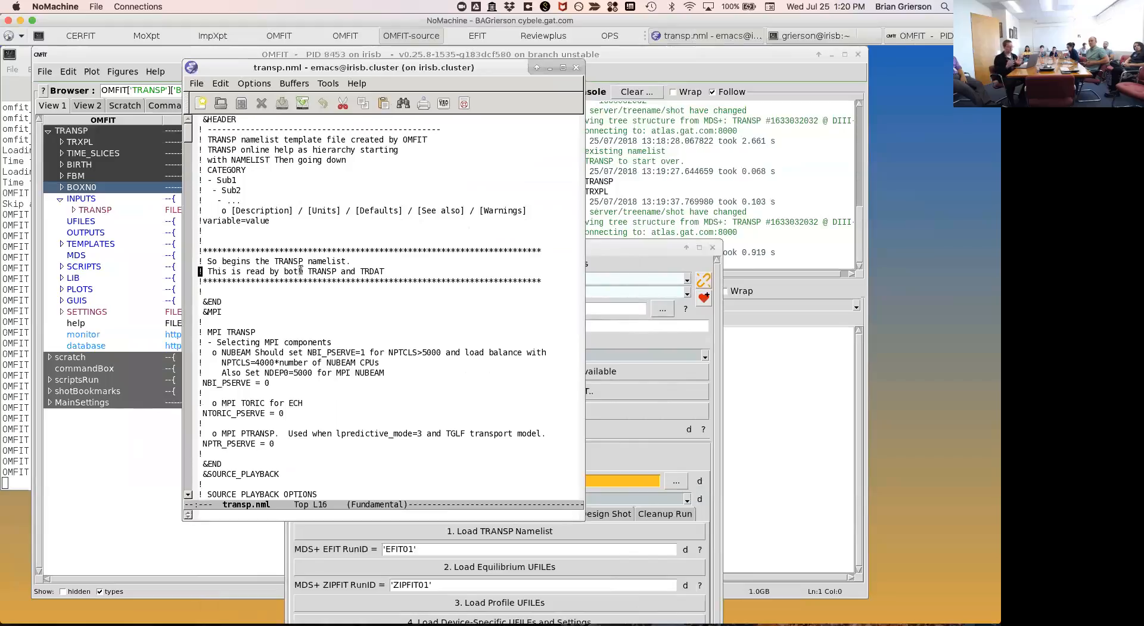
pyautogui.press('Down')
pyautogui.press('Down')
pyautogui.press('Down')
pyautogui.press('Down')
pyautogui.press('Down')
pyautogui.press('Down')
pyautogui.press('Down')
pyautogui.press('Down')
pyautogui.press('Down')
pyautogui.press('Down')
pyautogui.press('pagedown')
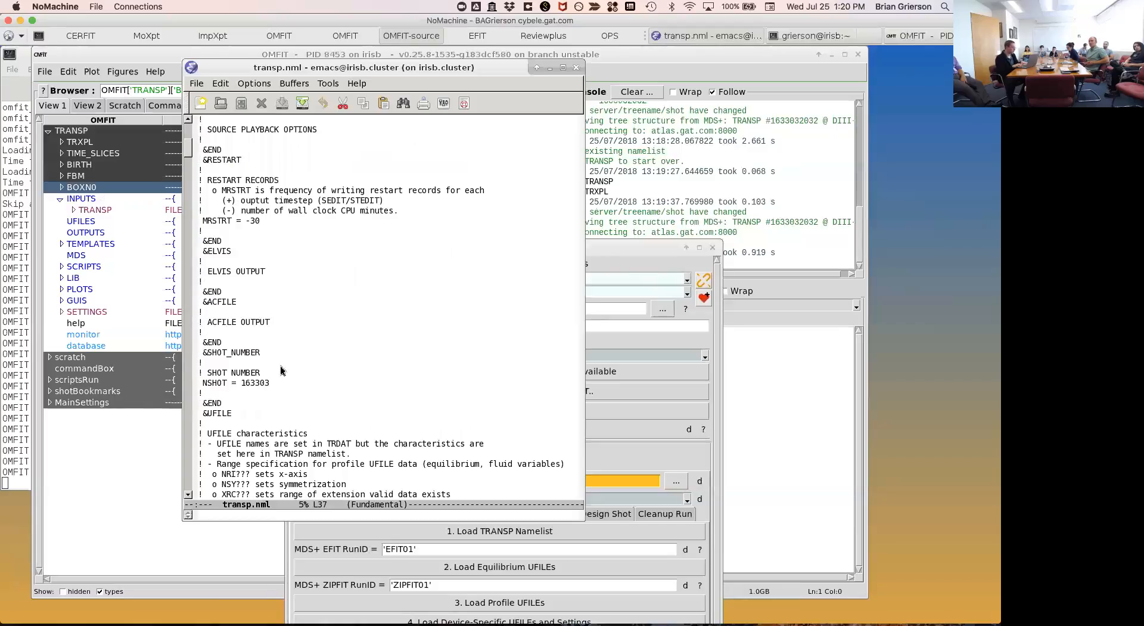
pyautogui.press('pagedown')
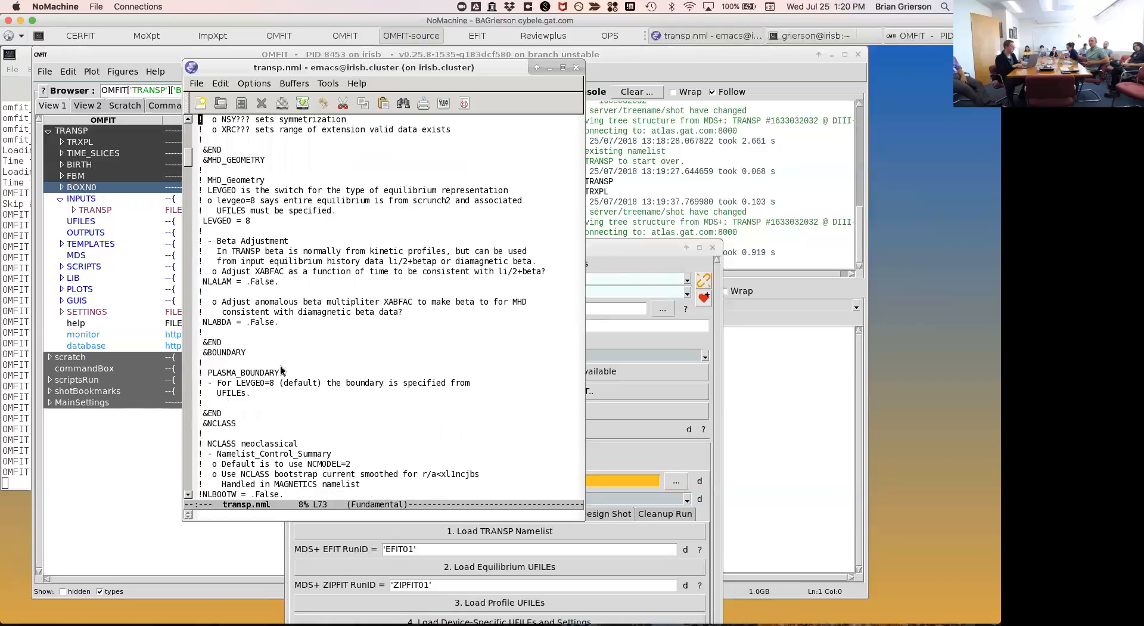
pyautogui.press('pagedown')
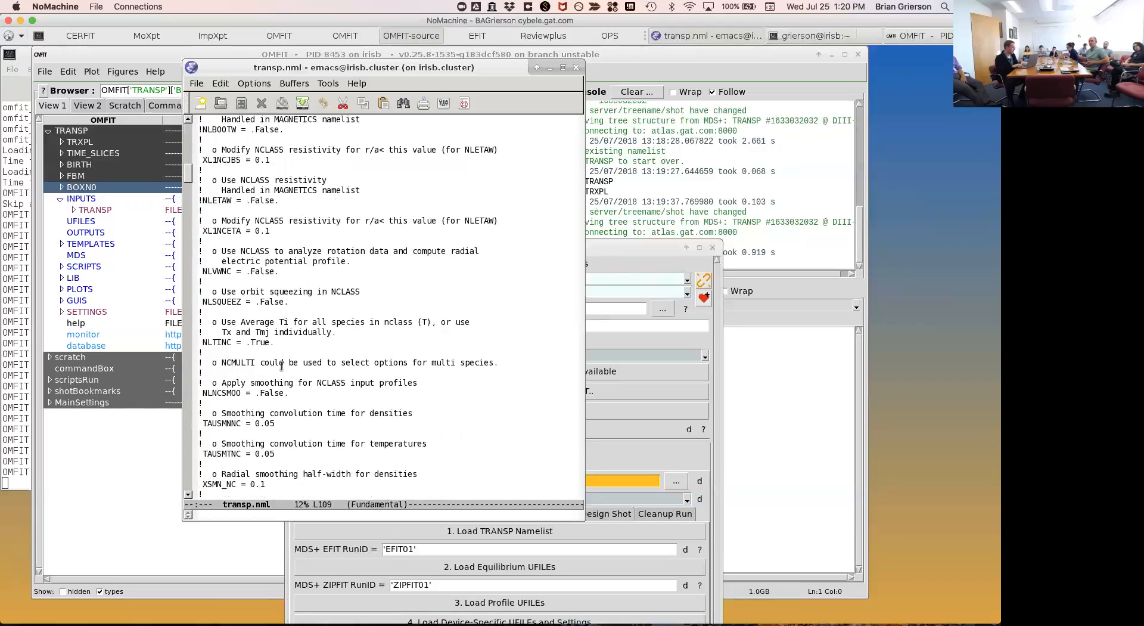
pyautogui.press('pagedown')
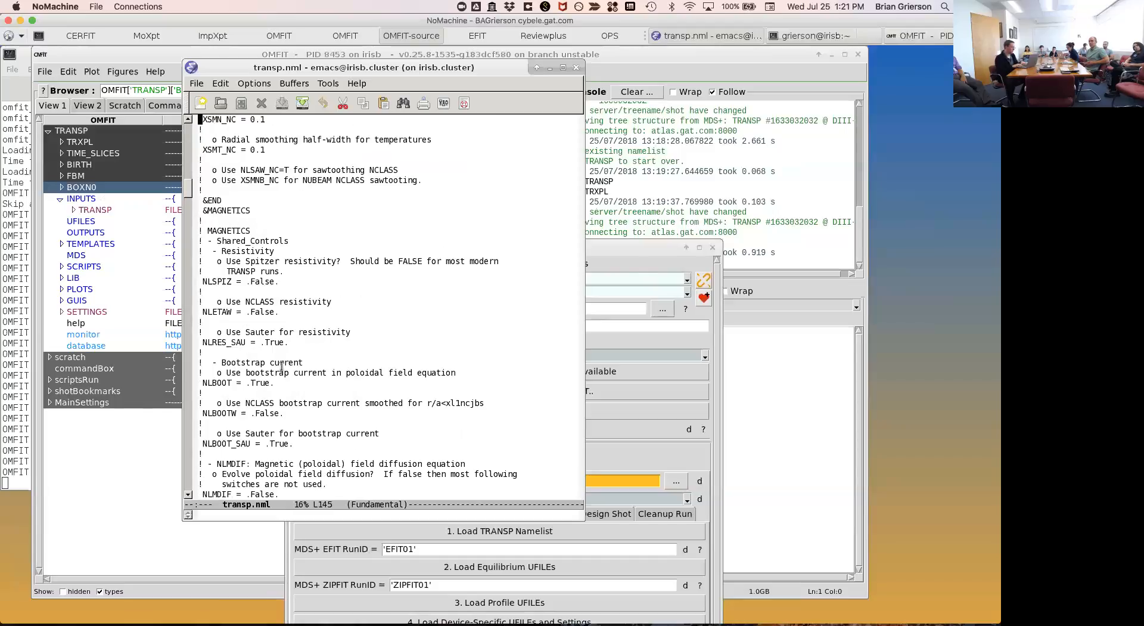
pyautogui.press('pagedown')
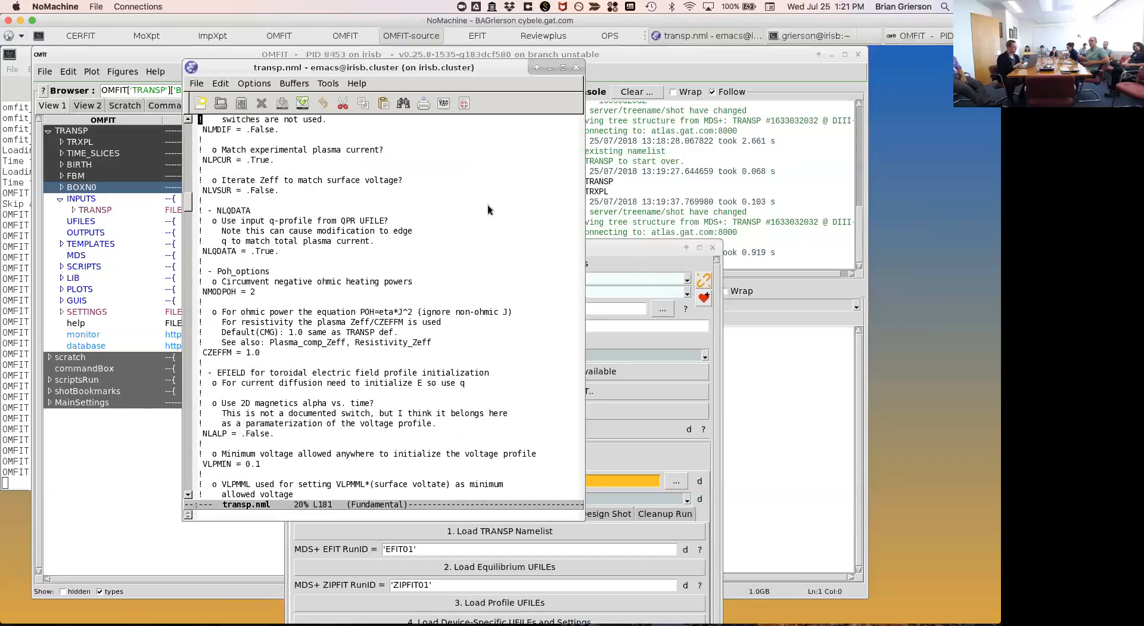
pyautogui.click(577, 67)
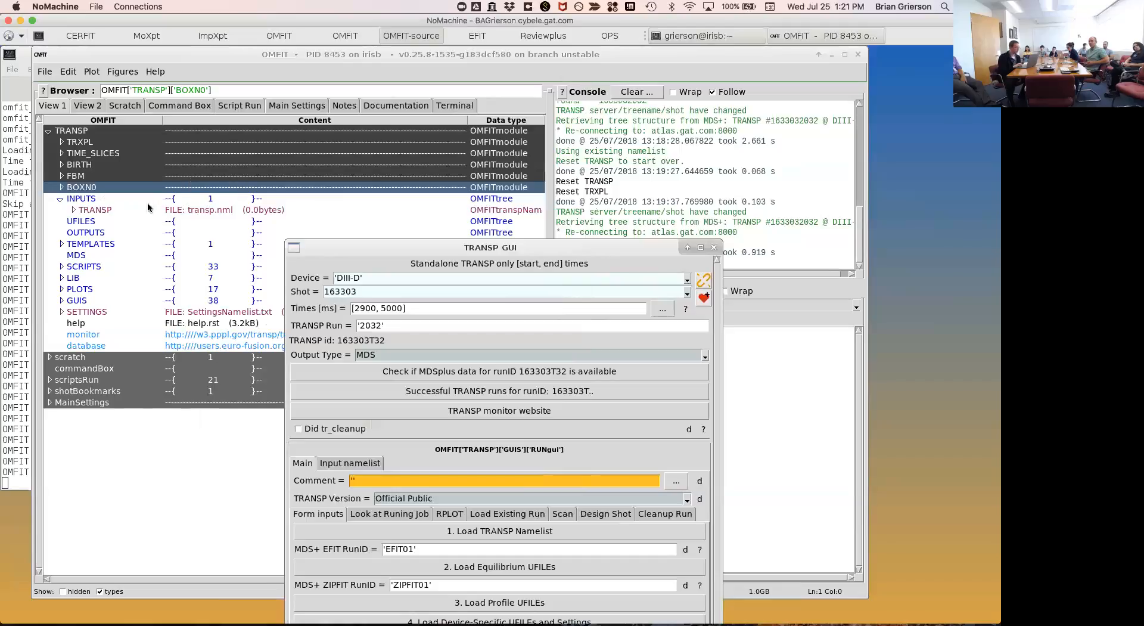
# Expand the TRANSP namelist in the tree and examine the NBI_PSERVE entry of its MPI group.
pyautogui.click(72, 210)
pyautogui.moveTo(349, 249); pyautogui.dragTo(484, 267)
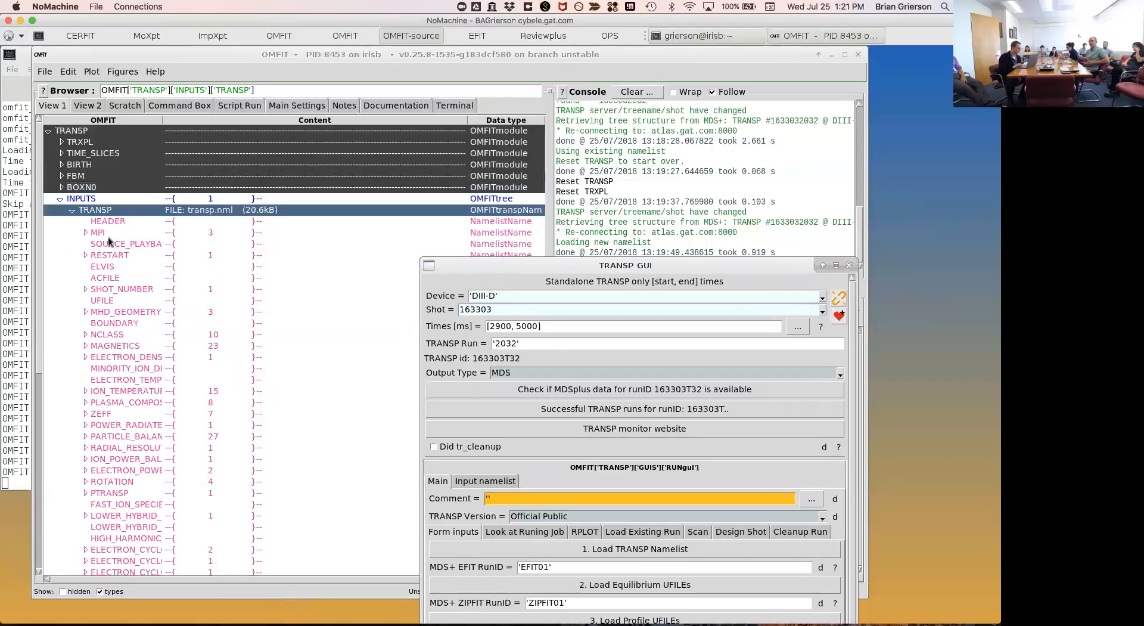
pyautogui.click(85, 233)
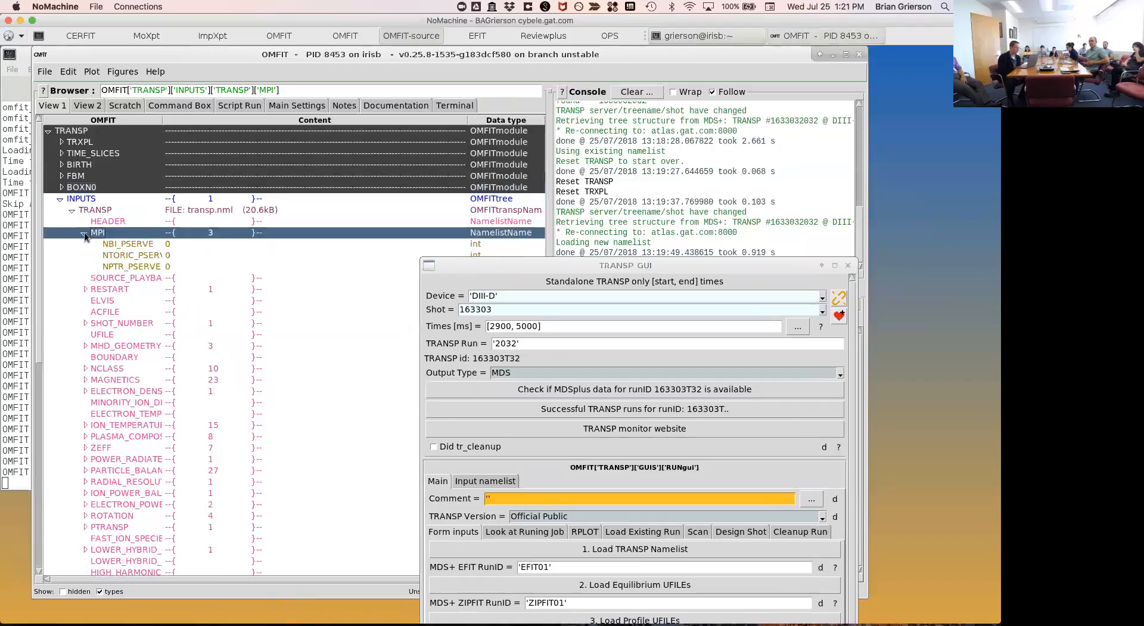
pyautogui.click(164, 245)
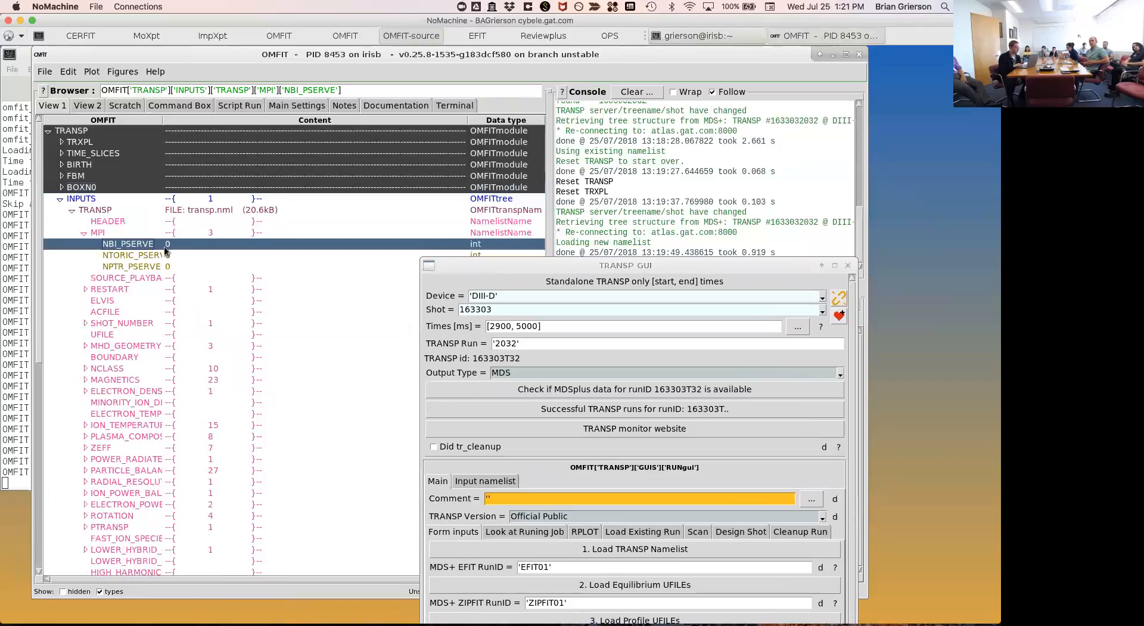
pyautogui.press('Left')
pyautogui.press('Left')
pyautogui.press('Left')
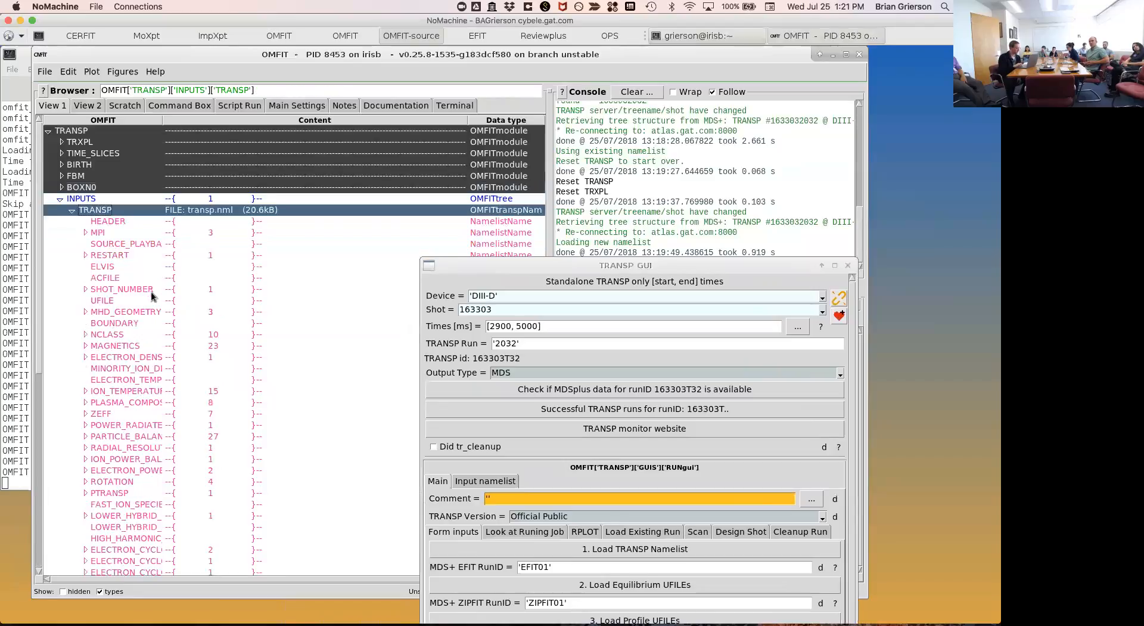
# Examine the MAGNETICS and NCLASS groups of the TRANSP namelist in the tree.
pyautogui.click(84, 345)
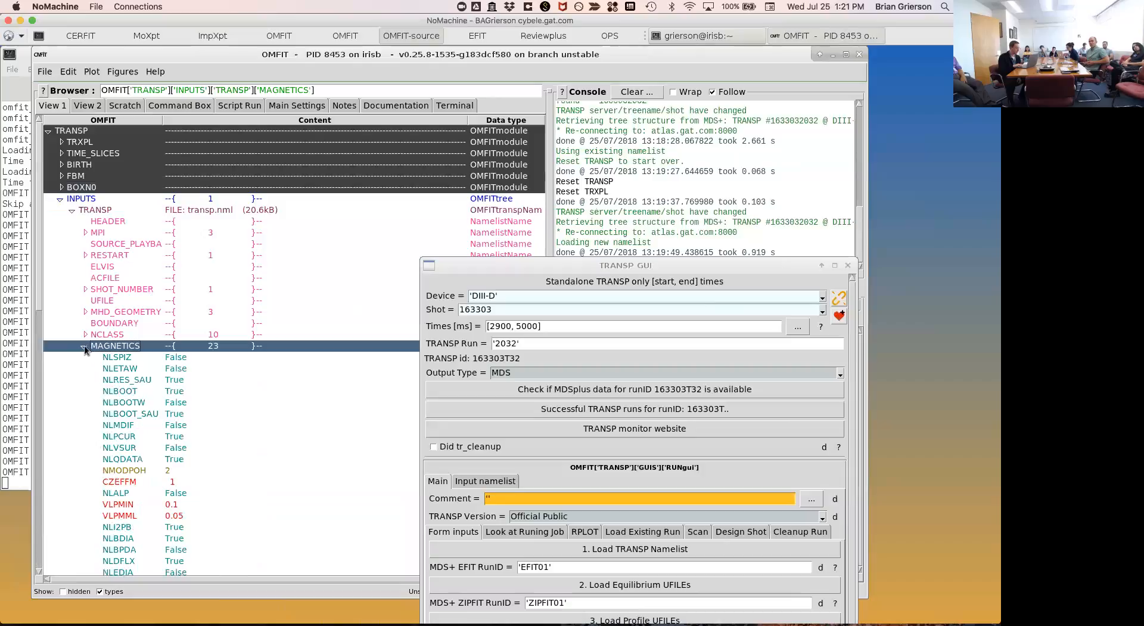
pyautogui.press('Left')
pyautogui.press('Up')
pyautogui.press('Right')
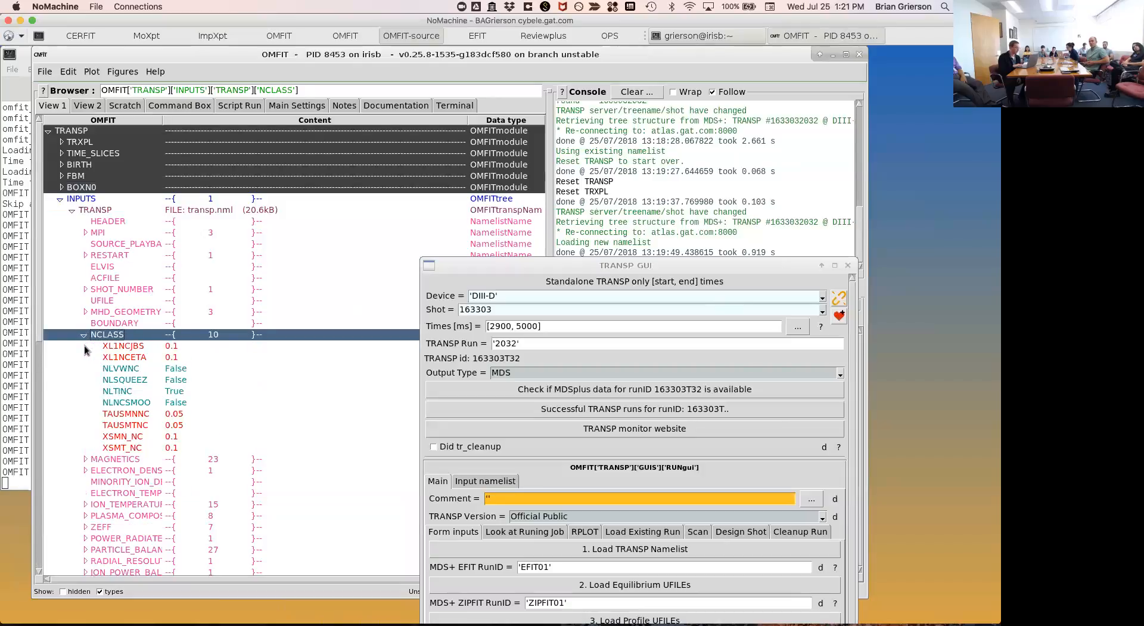
pyautogui.press('Left')
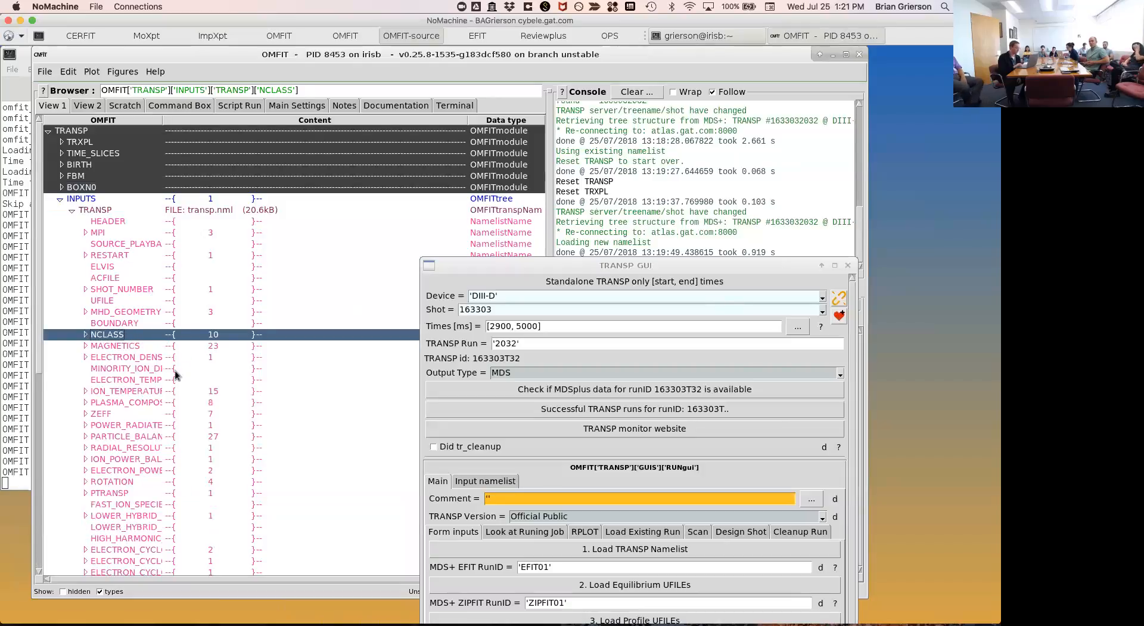
# Look over the remaining TRANSP namelist groups, collapse the namelist, and move the TRANSP GUI back fully into view.
pyautogui.scroll(-5, 176, 374)
pyautogui.scroll(-5, 176, 374)
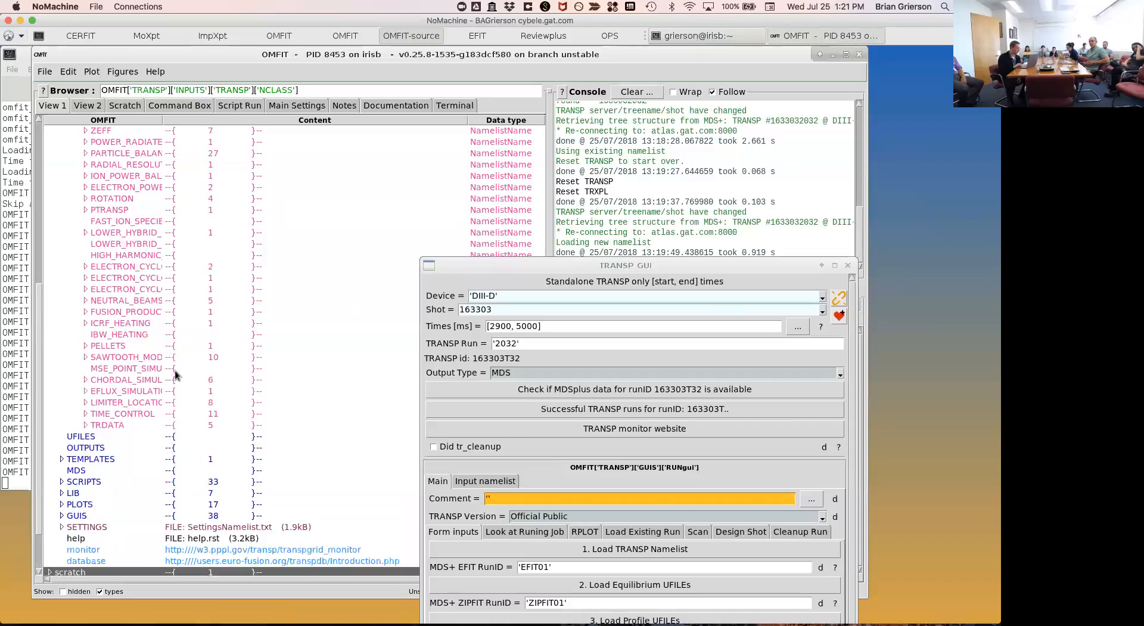
pyautogui.scroll(5, 177, 259)
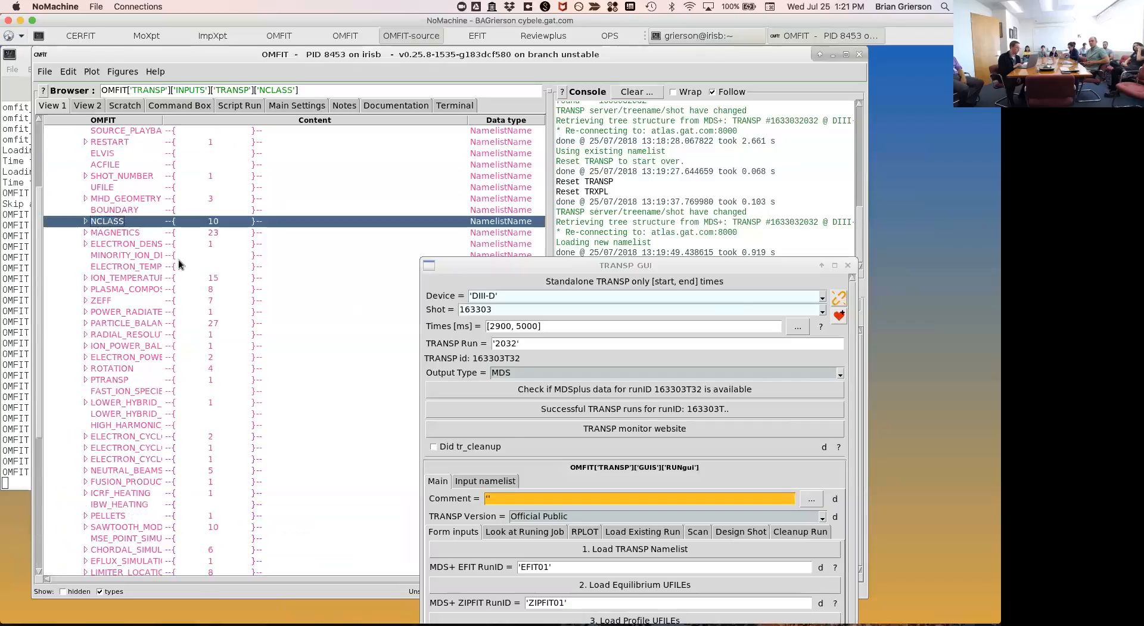
pyautogui.click(179, 256)
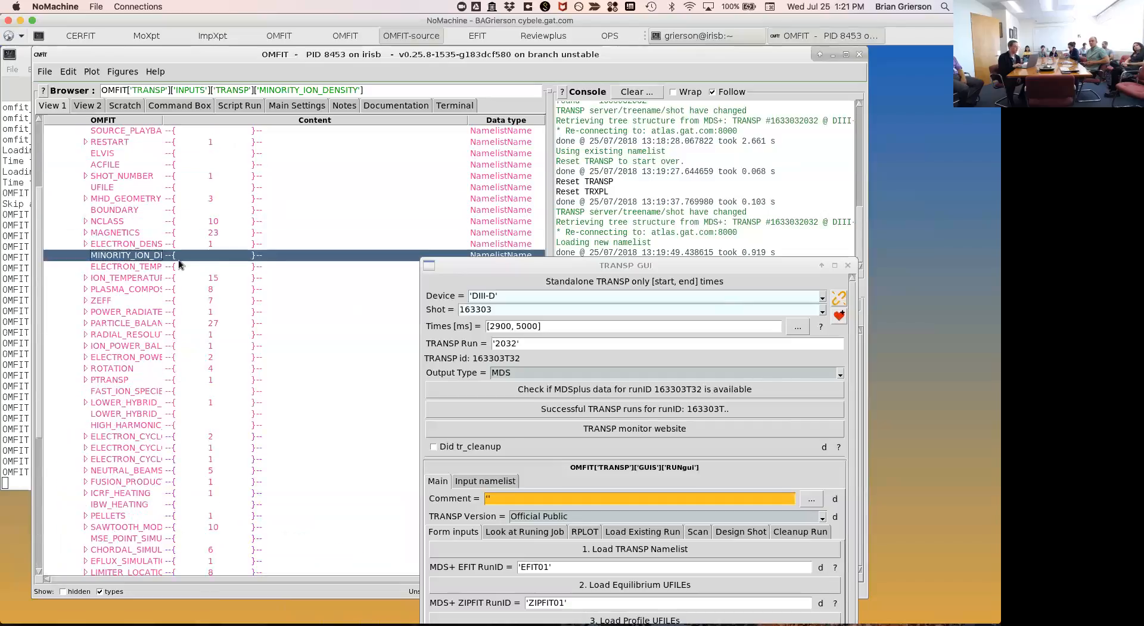
pyautogui.press('Left')
pyautogui.press('Left')
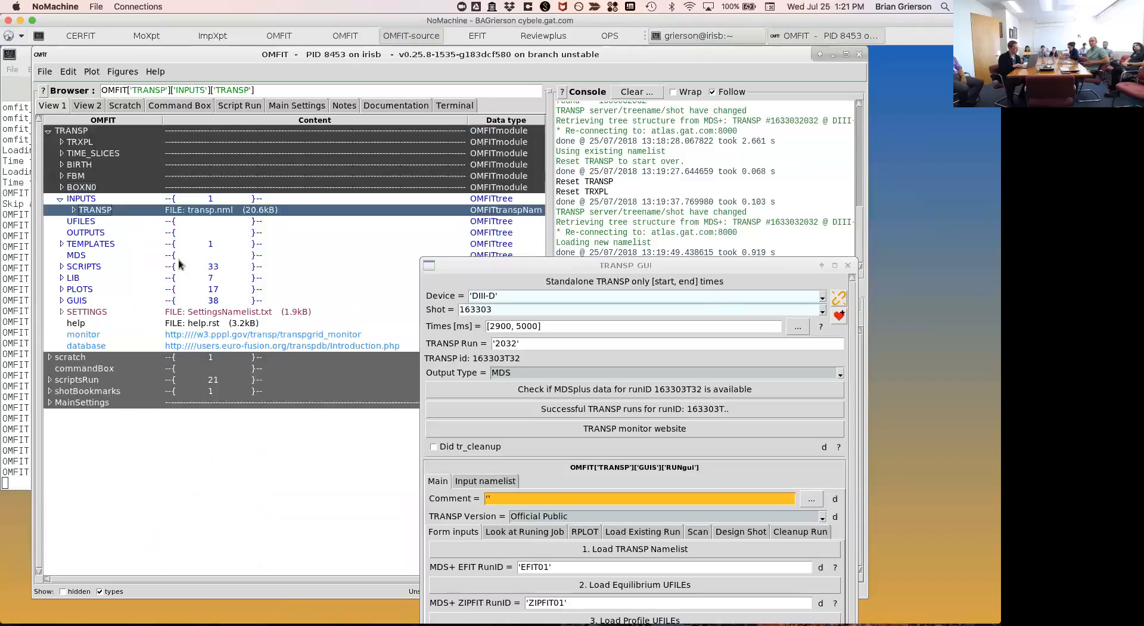
pyautogui.press('Left')
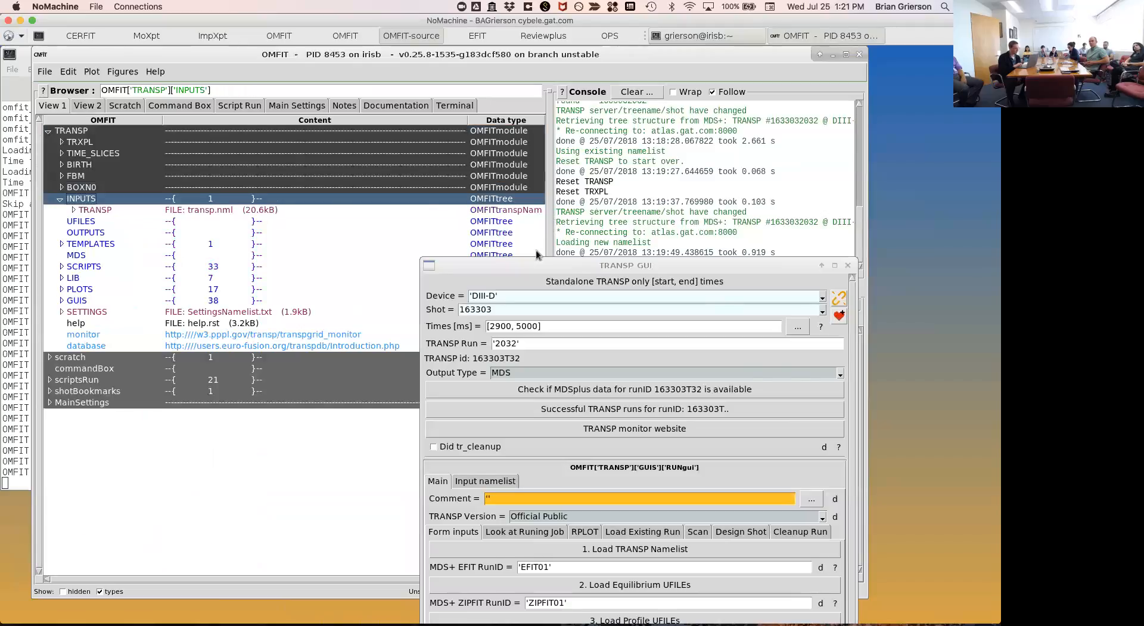
pyautogui.moveTo(535, 266); pyautogui.dragTo(287, 159)
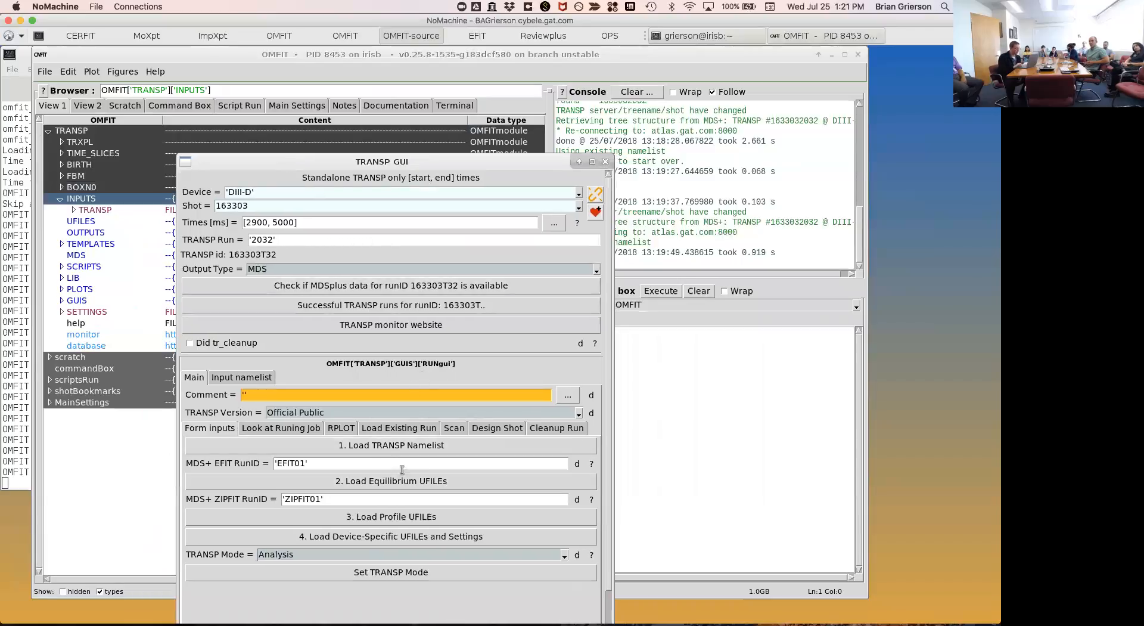
pyautogui.moveTo(446, 162); pyautogui.dragTo(378, 104)
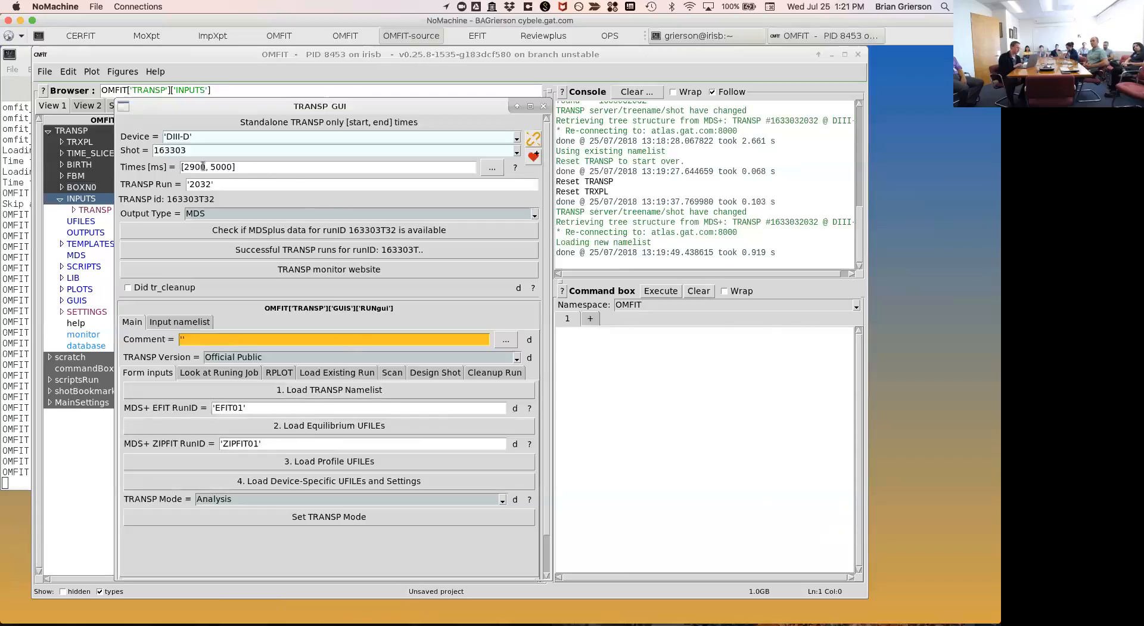
# Load the equilibrium UFILES from EFIT01 and expand the UFILES branch in the TRANSP tree.
pyautogui.click(302, 425)
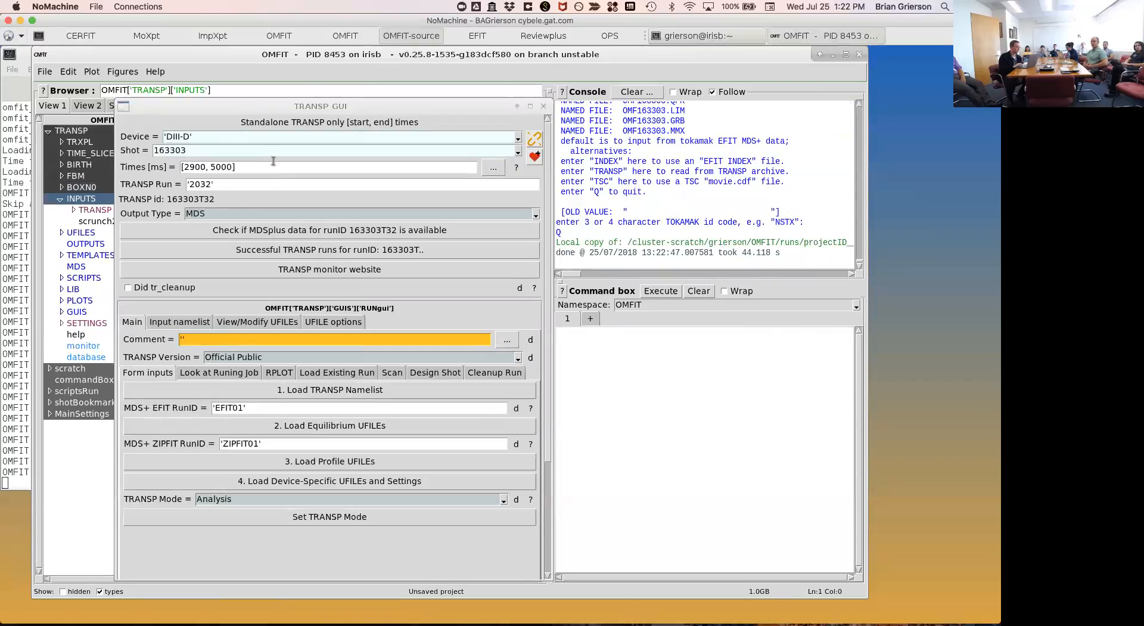
pyautogui.moveTo(234, 102); pyautogui.dragTo(354, 144)
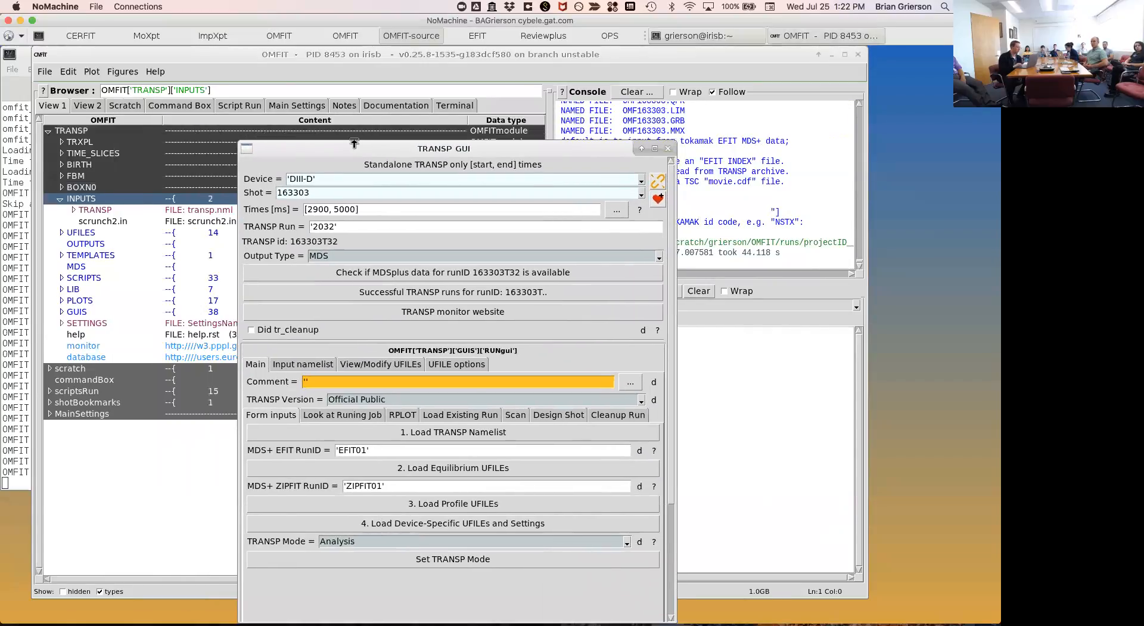
pyautogui.click(61, 234)
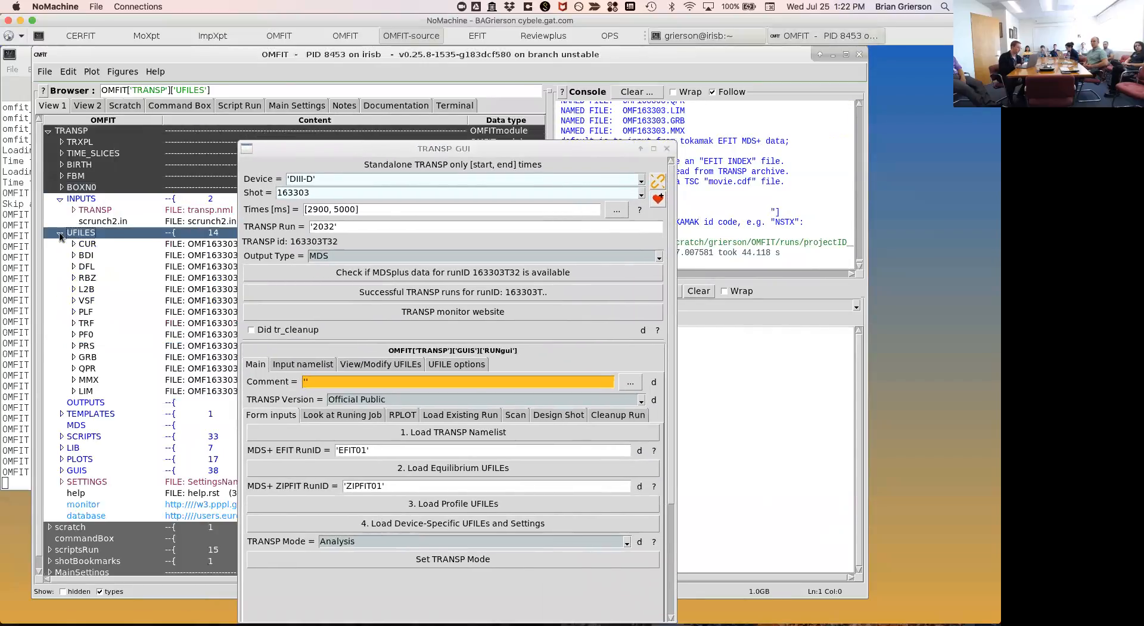
# Plot the CUR plasma current UFILE, close the figure, and look at the options for viewing and modifying UFILES.
pyautogui.click(95, 244)
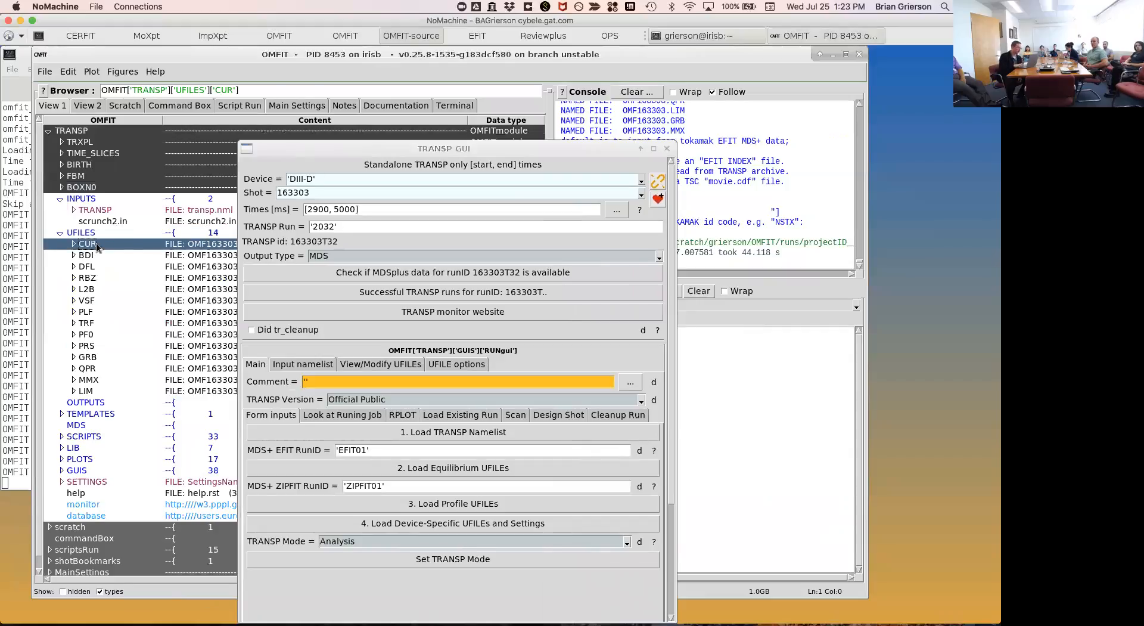
pyautogui.doubleClick(96, 247)
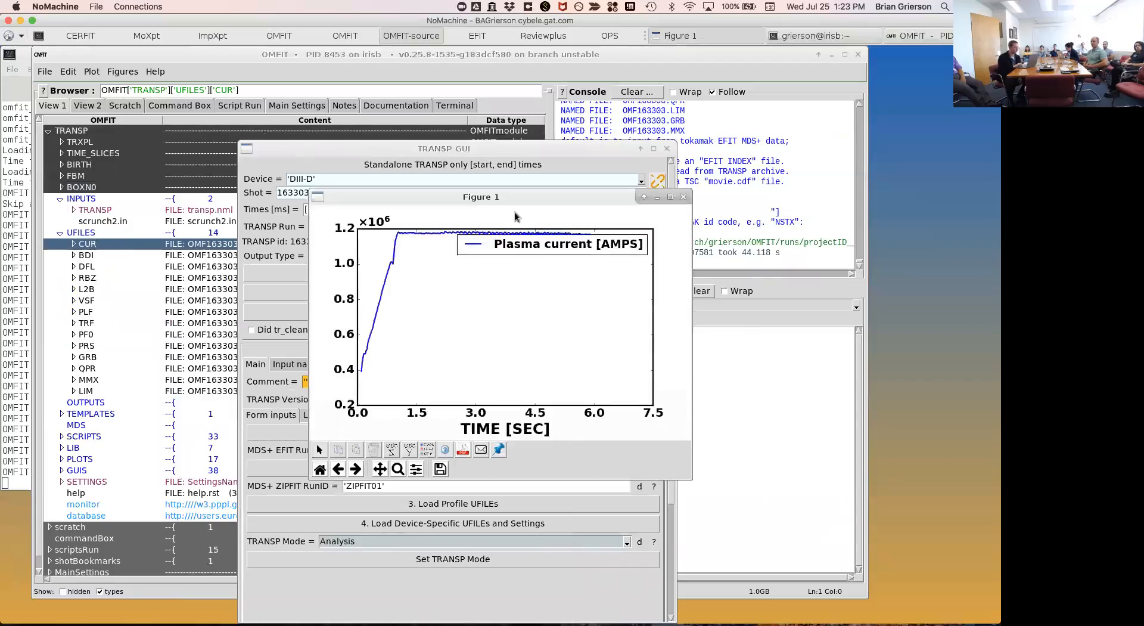
pyautogui.click(684, 197)
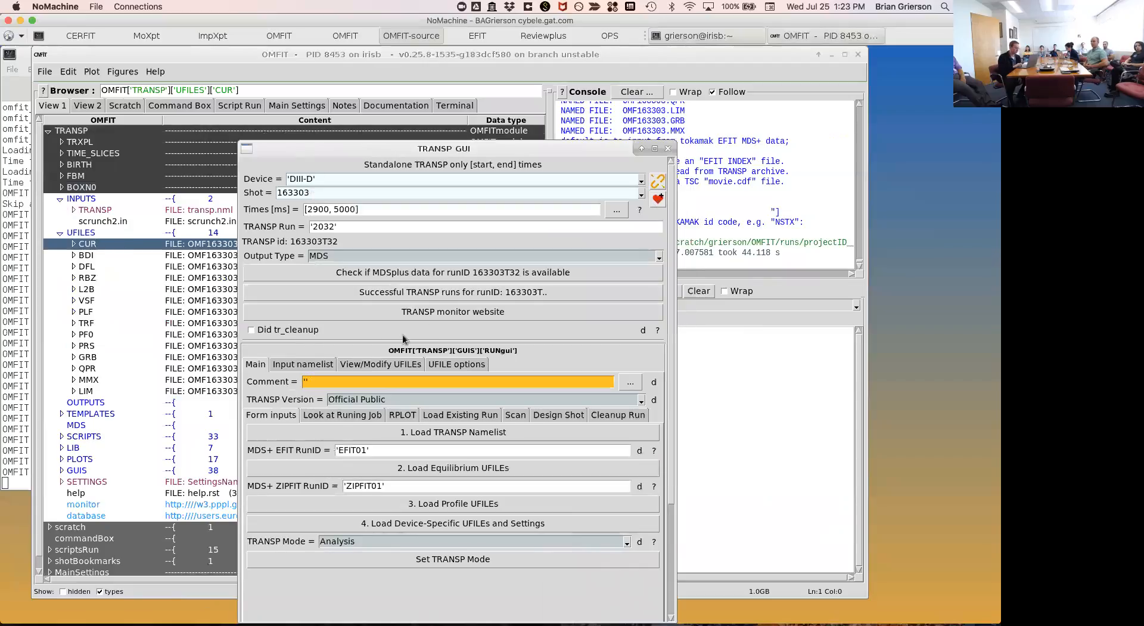
pyautogui.click(373, 364)
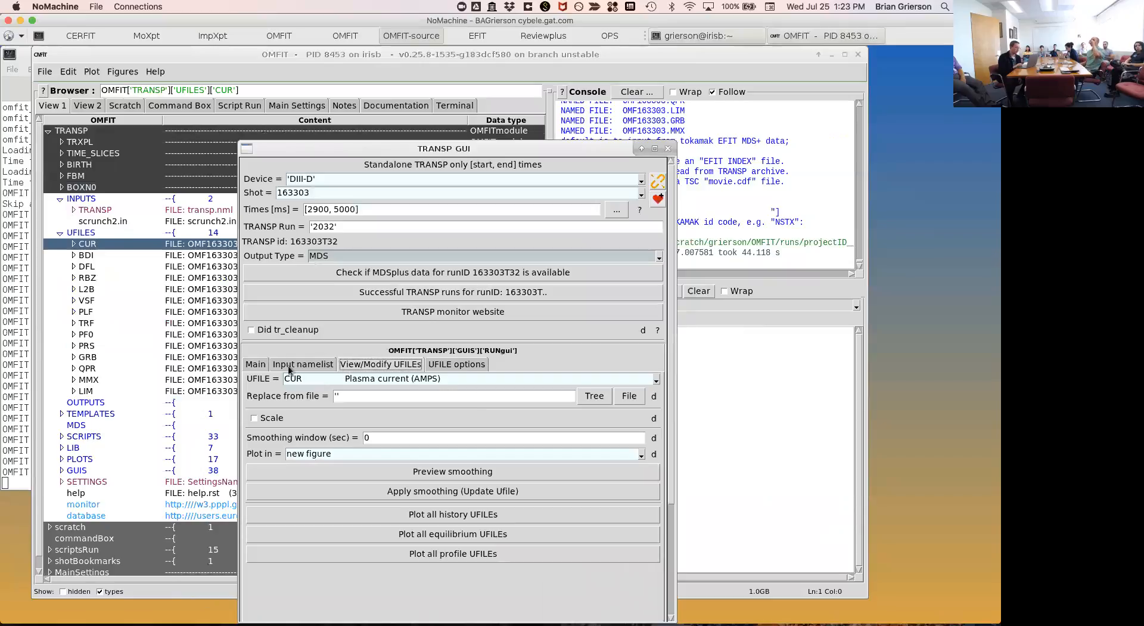
# Return to the form inputs and load the profile UFILES from ZIPFIT01.
pyautogui.click(255, 364)
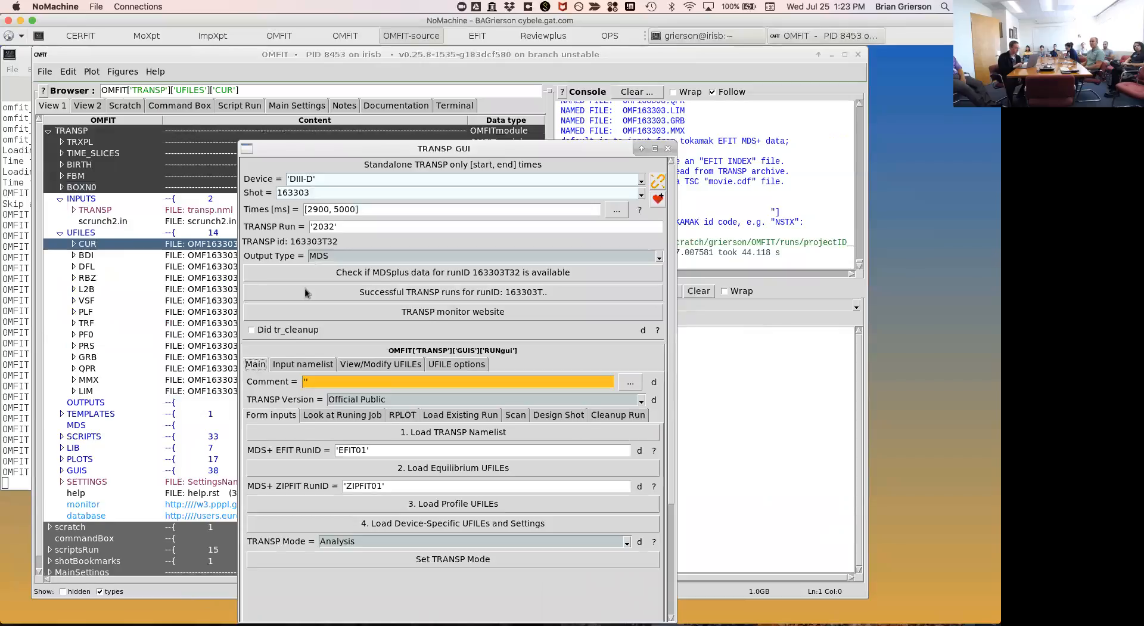
pyautogui.moveTo(319, 153); pyautogui.dragTo(281, 115)
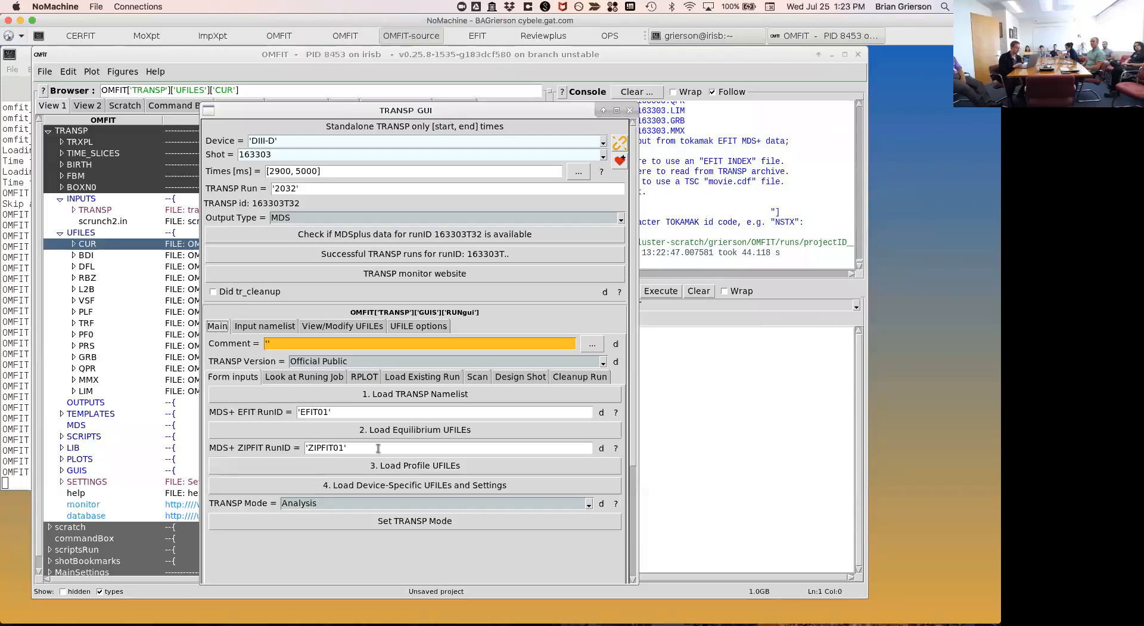
pyautogui.click(379, 466)
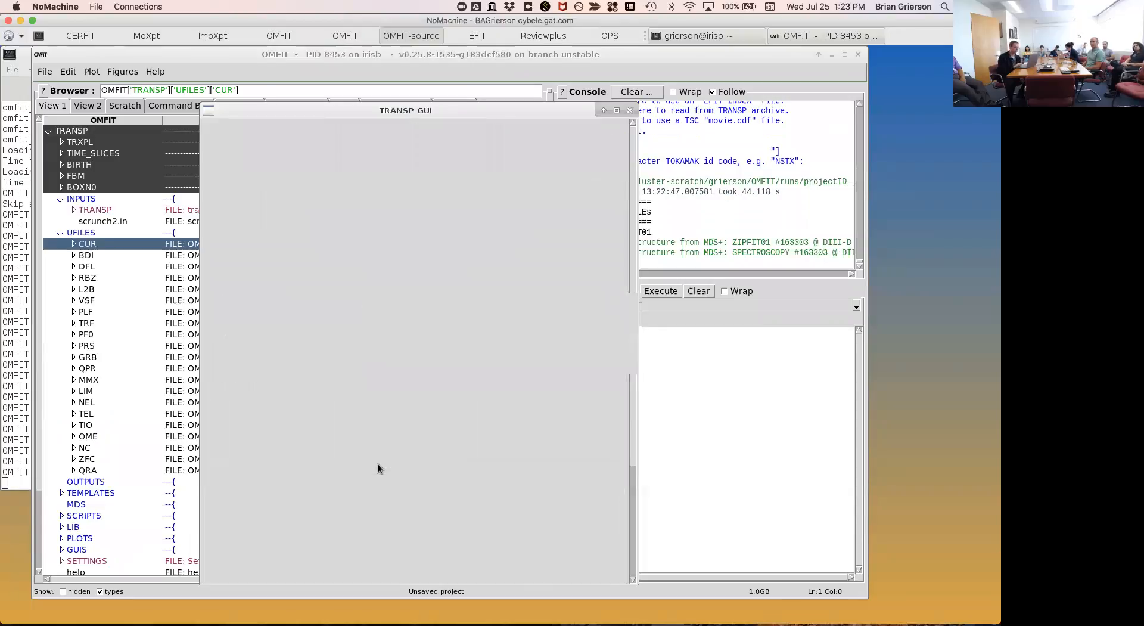
# Plot the NEL electron density UFILE, enlarge the figure to examine its profile and time slices, and close it.
pyautogui.click(140, 402)
pyautogui.press('Up')
pyautogui.press('Up')
pyautogui.press('Up')
pyautogui.press('Down')
pyautogui.press('Down')
pyautogui.press('Down')
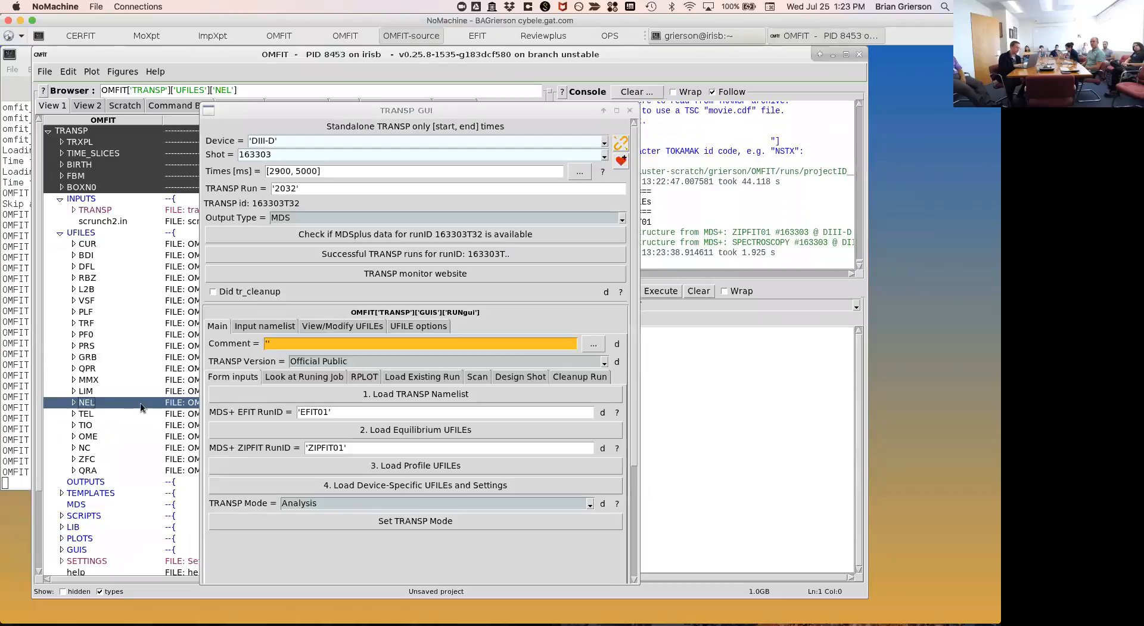
pyautogui.doubleClick(140, 407)
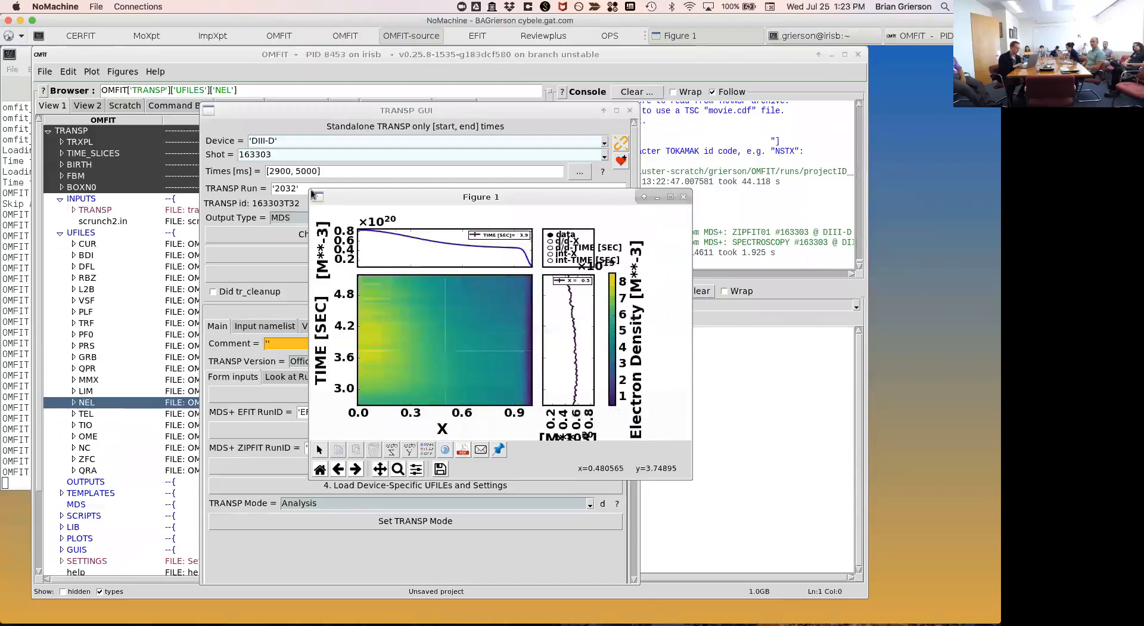
pyautogui.moveTo(296, 183); pyautogui.dragTo(149, 49)
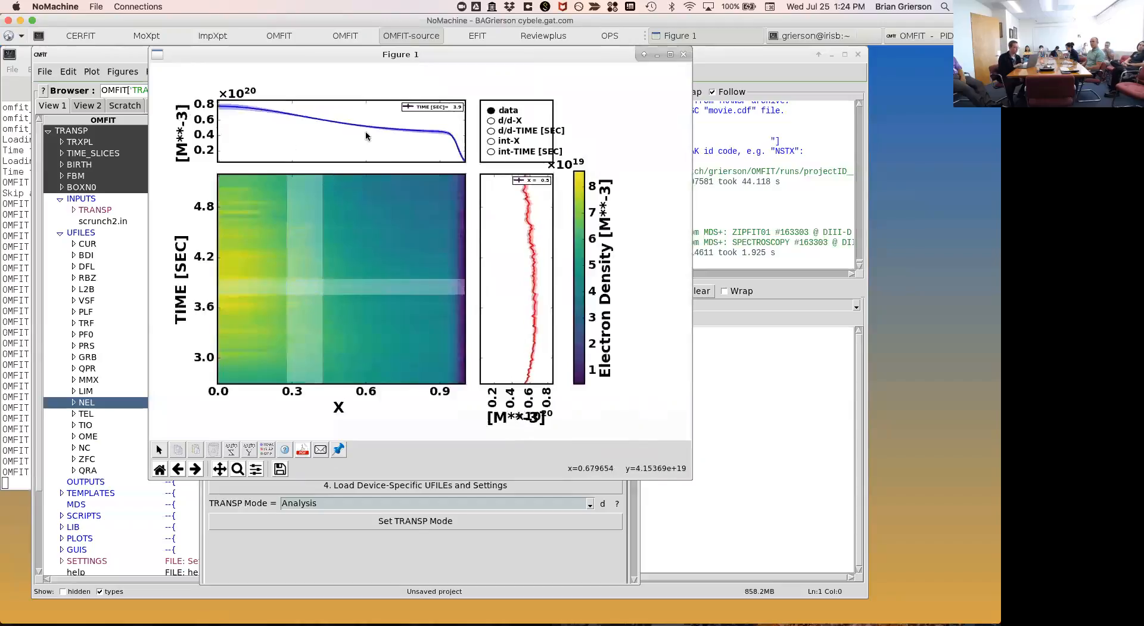
pyautogui.click(683, 55)
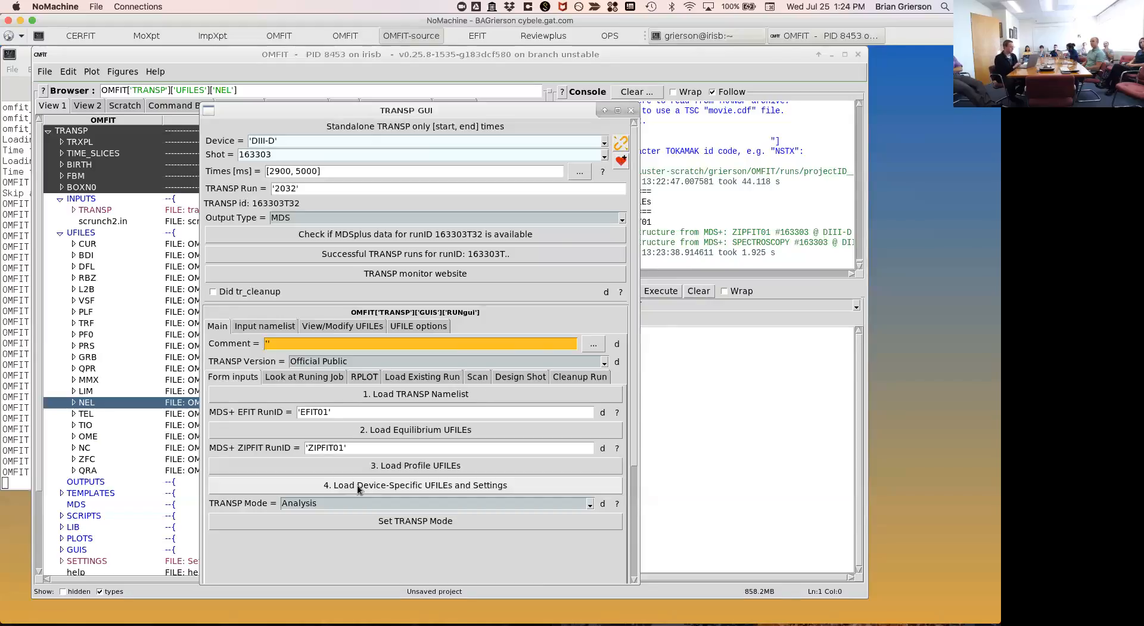
# Load the device-specific UFILES and settings, and move the TRANSP GUI clear of the console output.
pyautogui.click(325, 486)
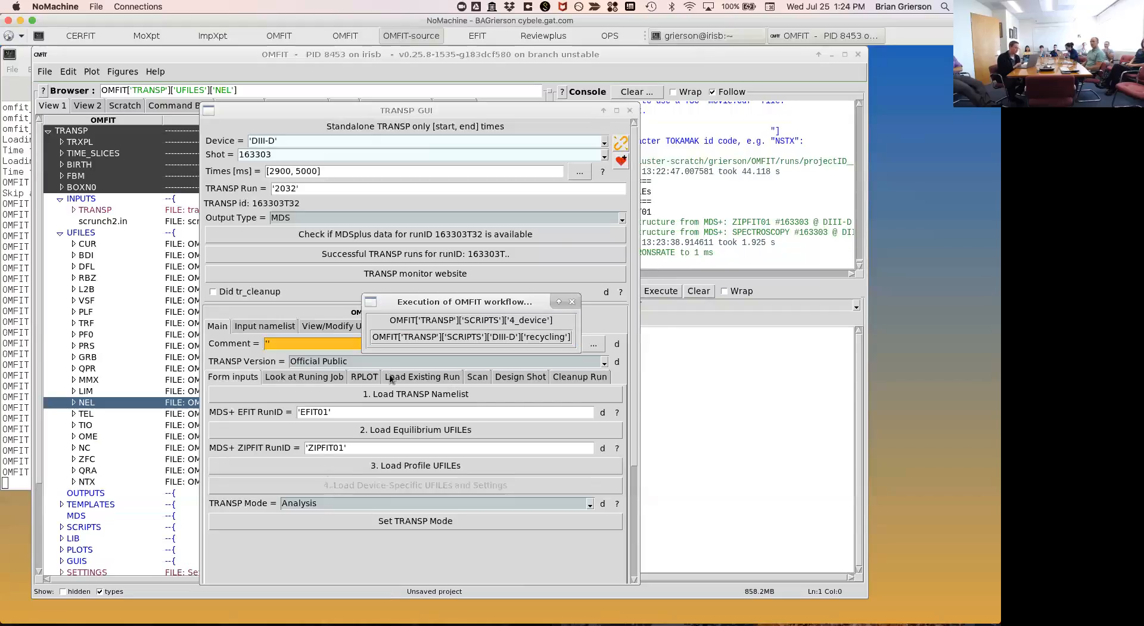
pyautogui.moveTo(411, 106); pyautogui.dragTo(324, 101)
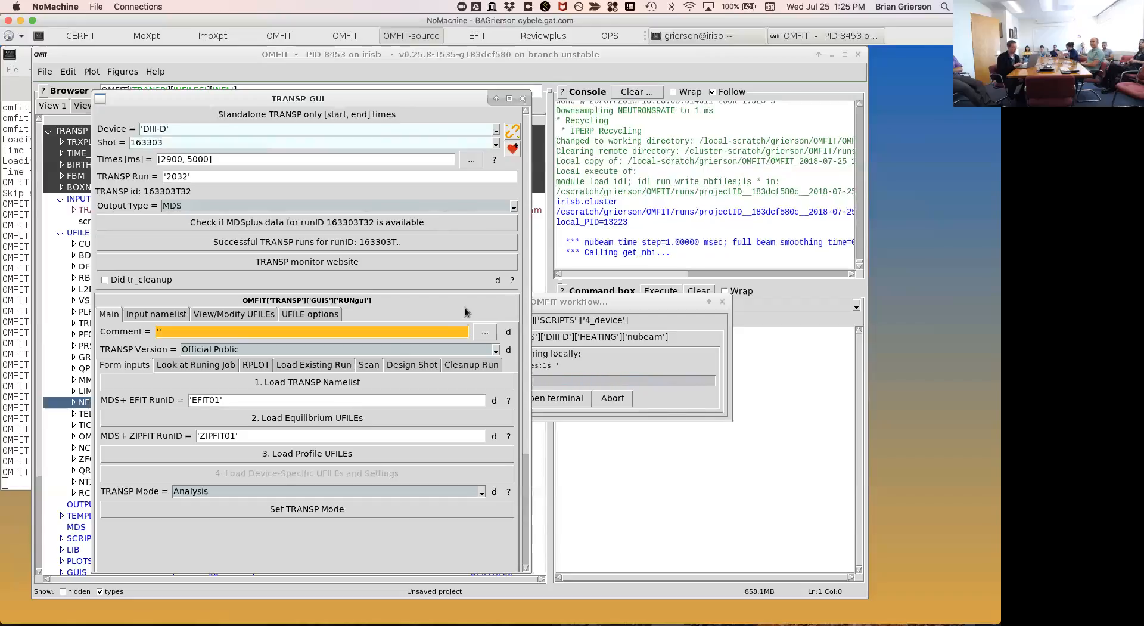
# Switch to Preview and bring the TRANSP_Flow.pdf diagram to the front.
pyautogui.hotkey('ctrl', 'Left')
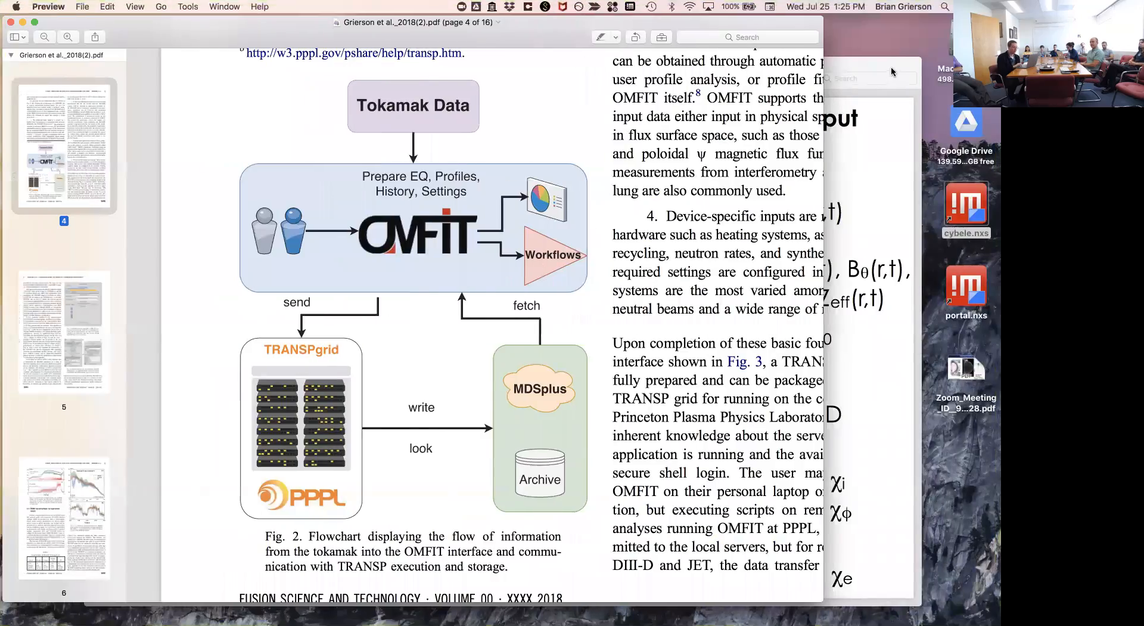
pyautogui.moveTo(888, 65); pyautogui.dragTo(889, 46)
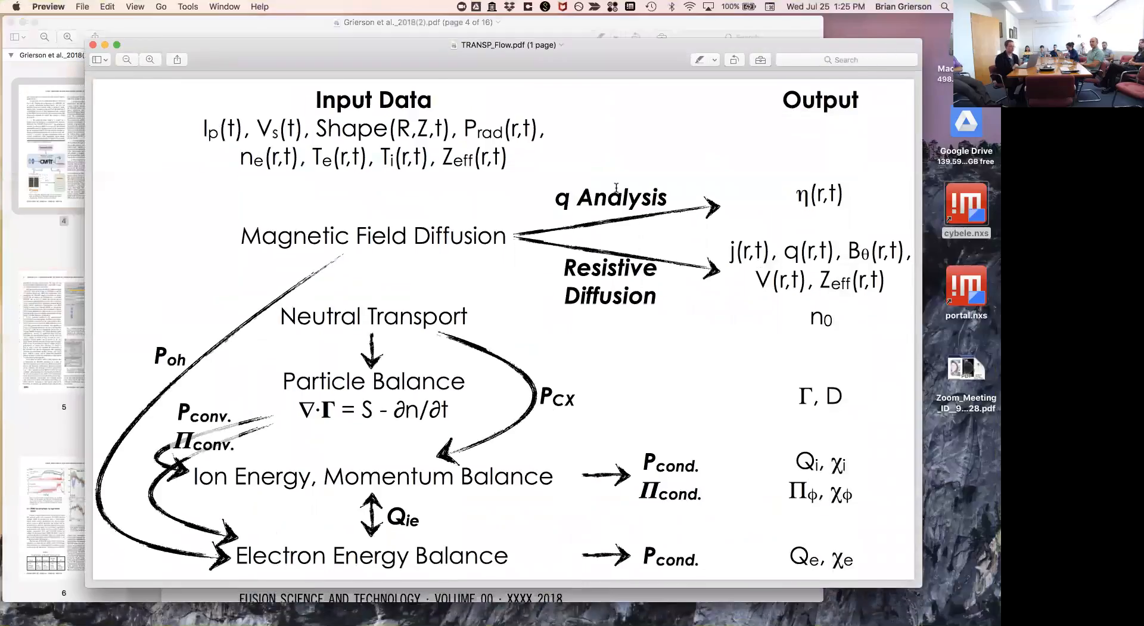
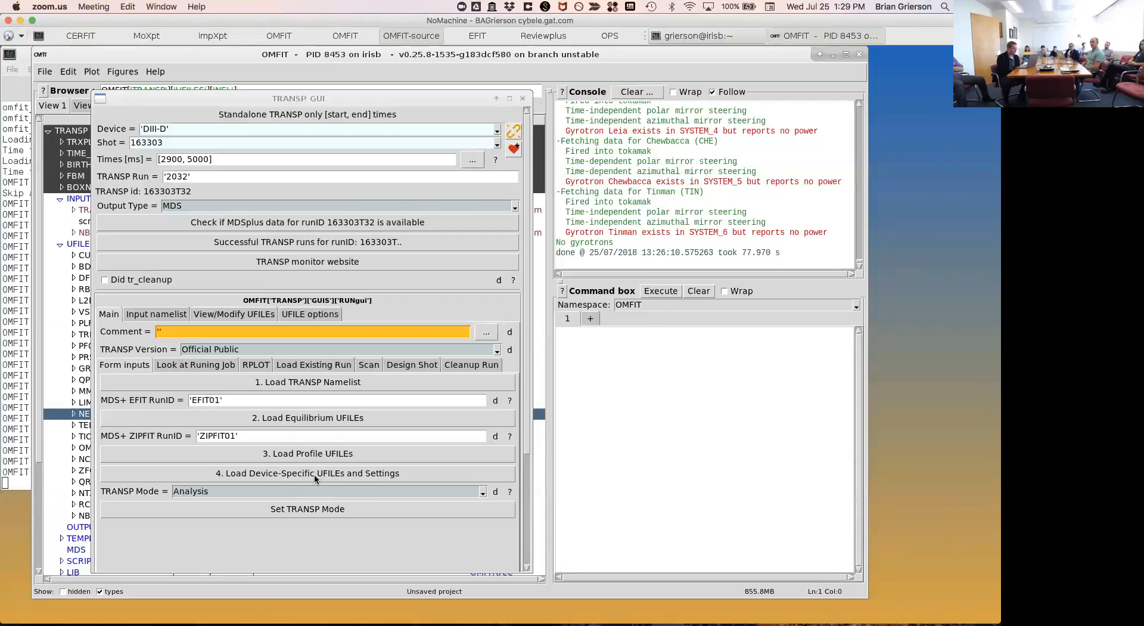
# Read back through the console output of the device-specific loading, including the RF tree and gyrotron data.
pyautogui.click(635, 205)
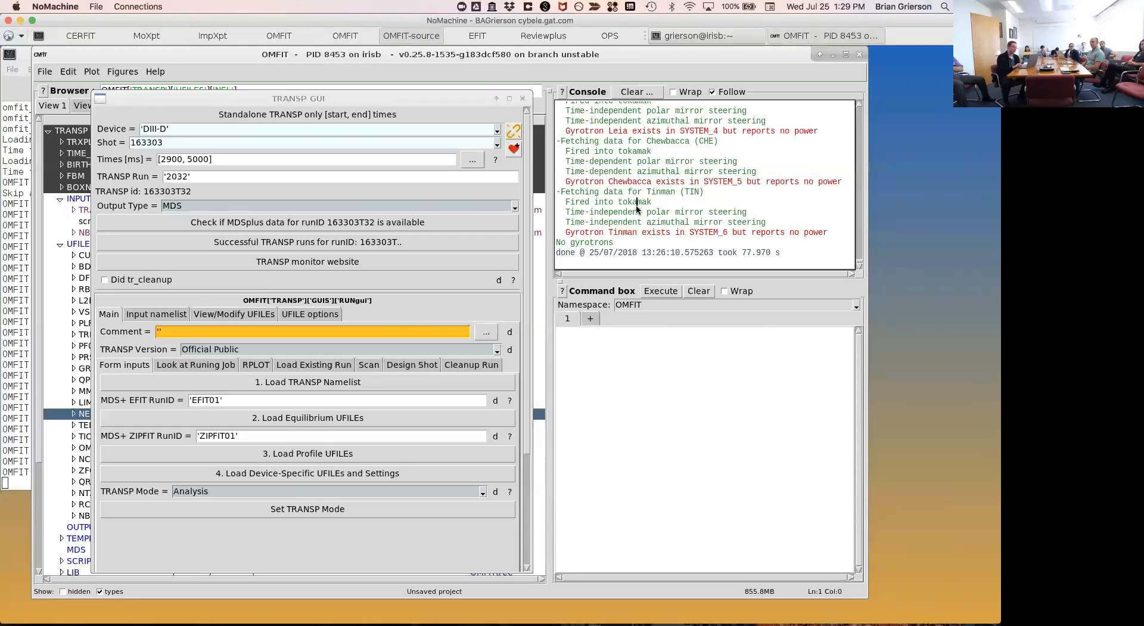
pyautogui.scroll(4, 635, 206)
pyautogui.scroll(1, 637, 209)
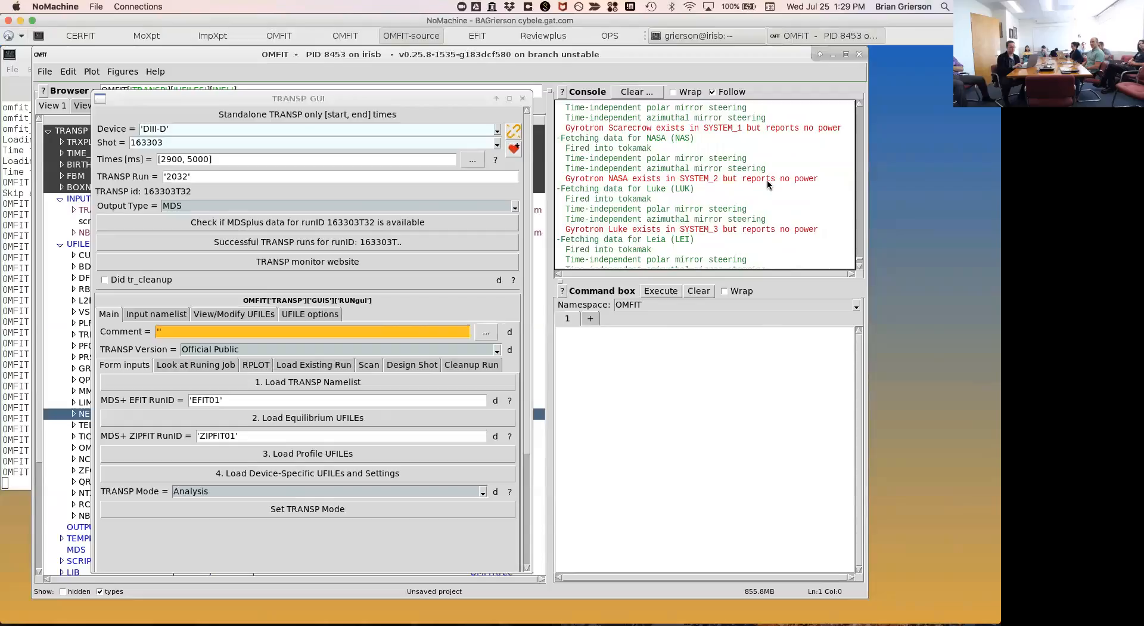
pyautogui.scroll(3, 777, 184)
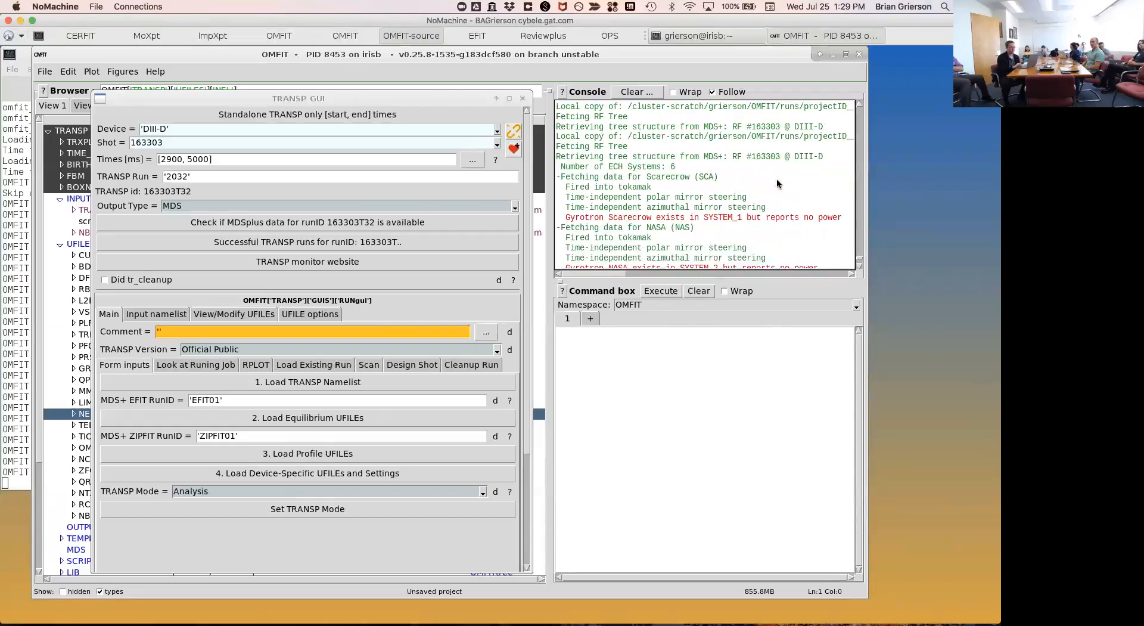
pyautogui.scroll(1, 777, 178)
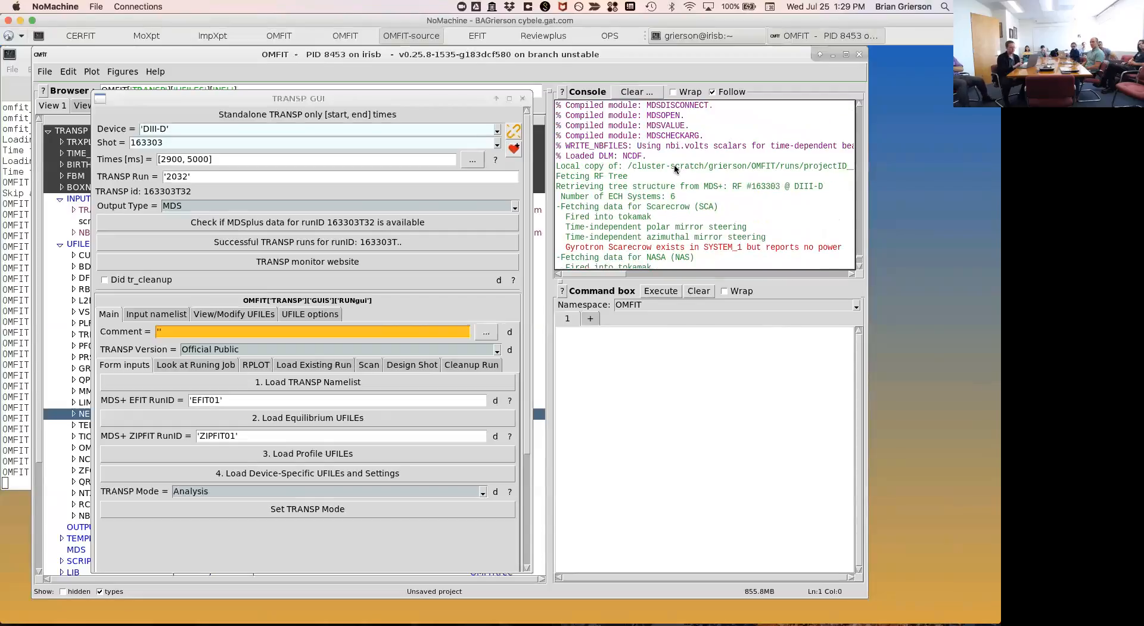
pyautogui.scroll(-10, 675, 169)
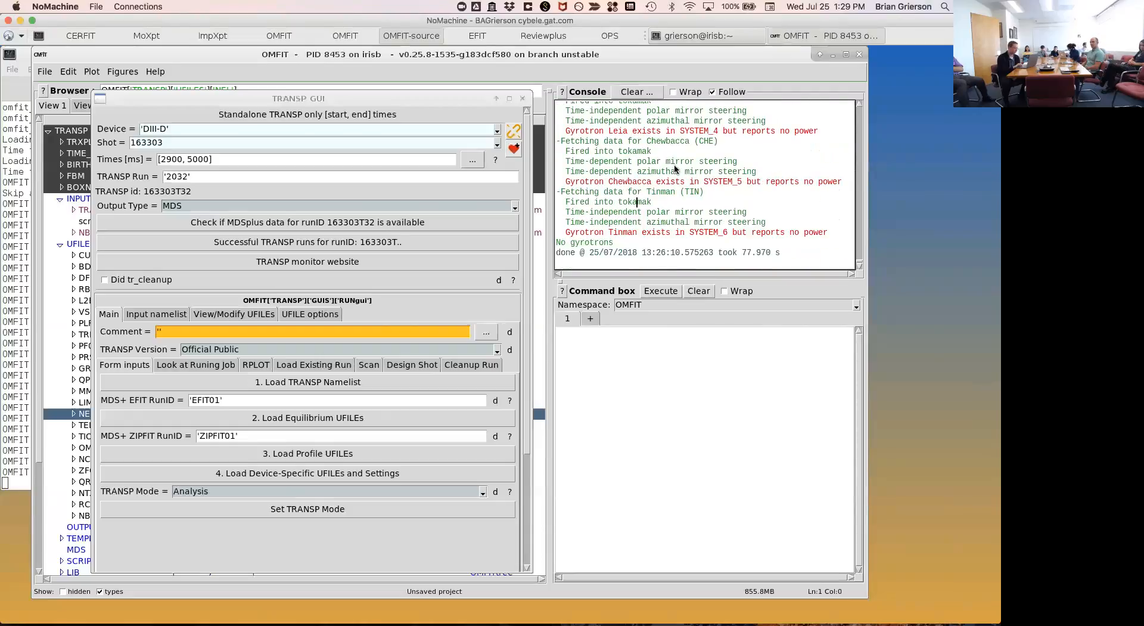
pyautogui.scroll(-3, 317, 524)
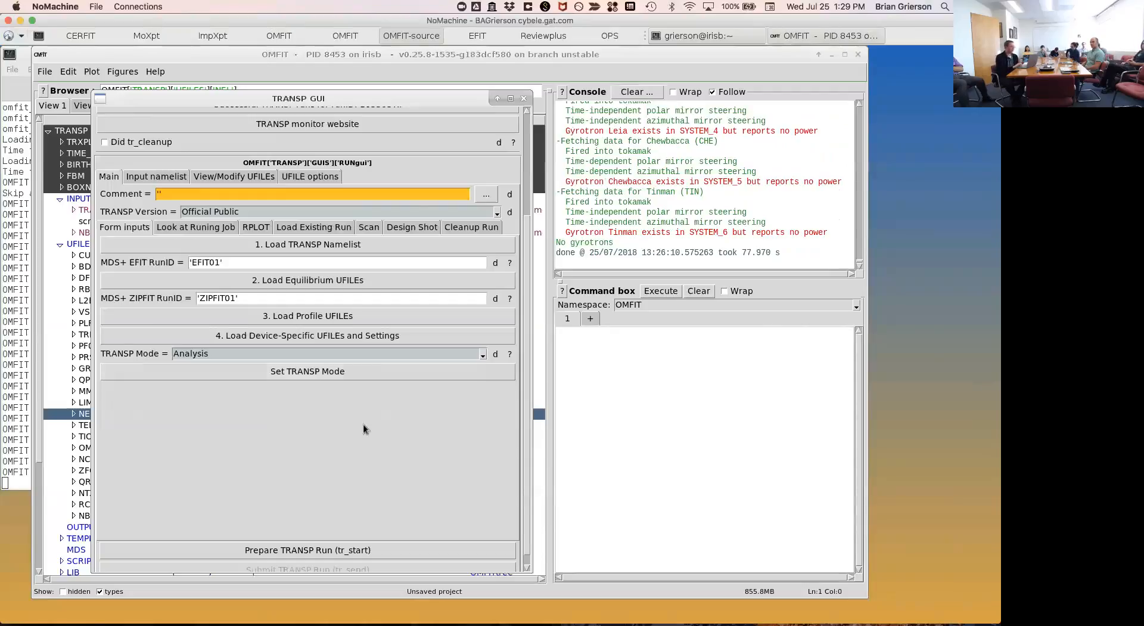
# Move the TRANSP GUI off the tree, expand the TRANSP namelist under INPUTS, and look through its groups.
pyautogui.moveTo(232, 97); pyautogui.dragTo(405, 133)
pyautogui.click(122, 210)
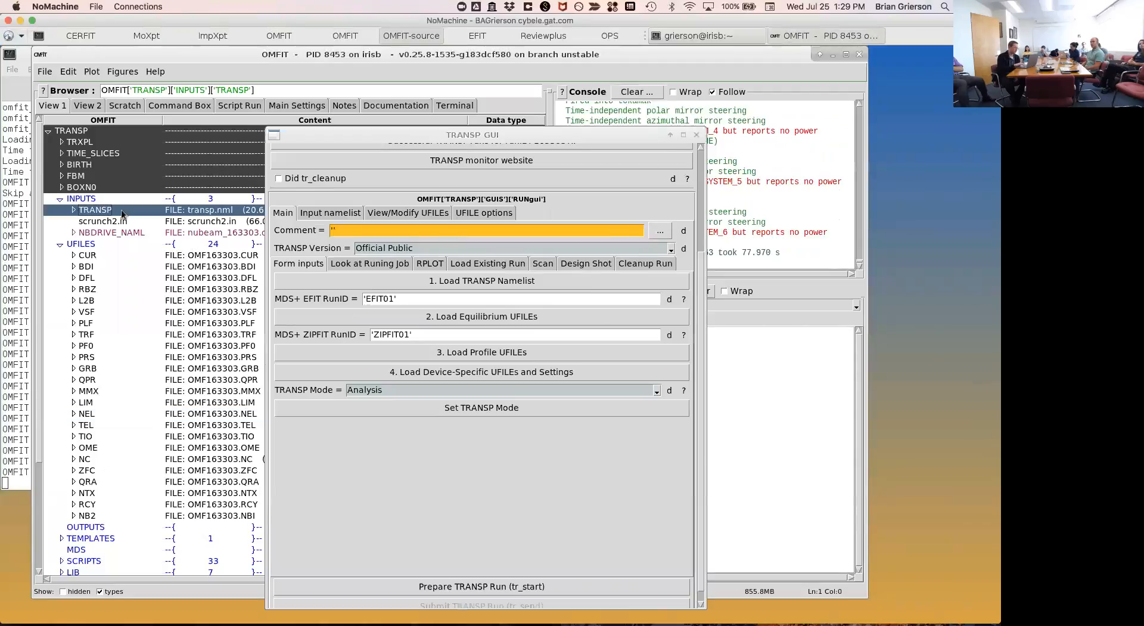
pyautogui.doubleClick(121, 211)
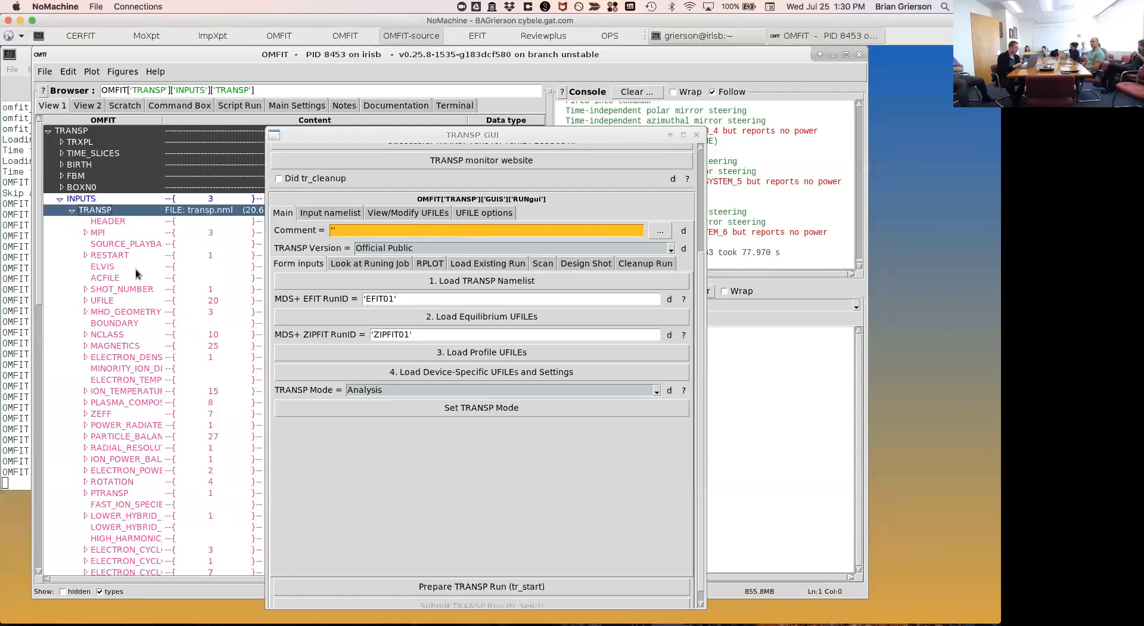
pyautogui.scroll(-2, 135, 272)
pyautogui.scroll(-5, 134, 270)
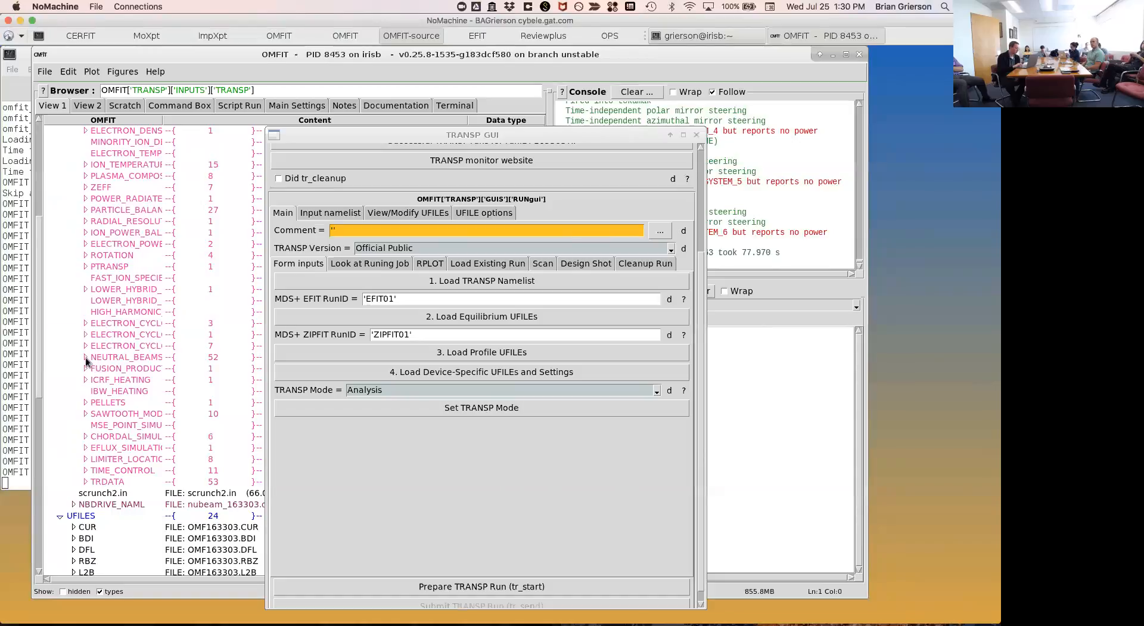
# Examine the beam settings in the NEUTRAL_BEAMS group of the TRANSP namelist and collapse the namelist.
pyautogui.doubleClick(104, 357)
pyautogui.scroll(-7, 181, 362)
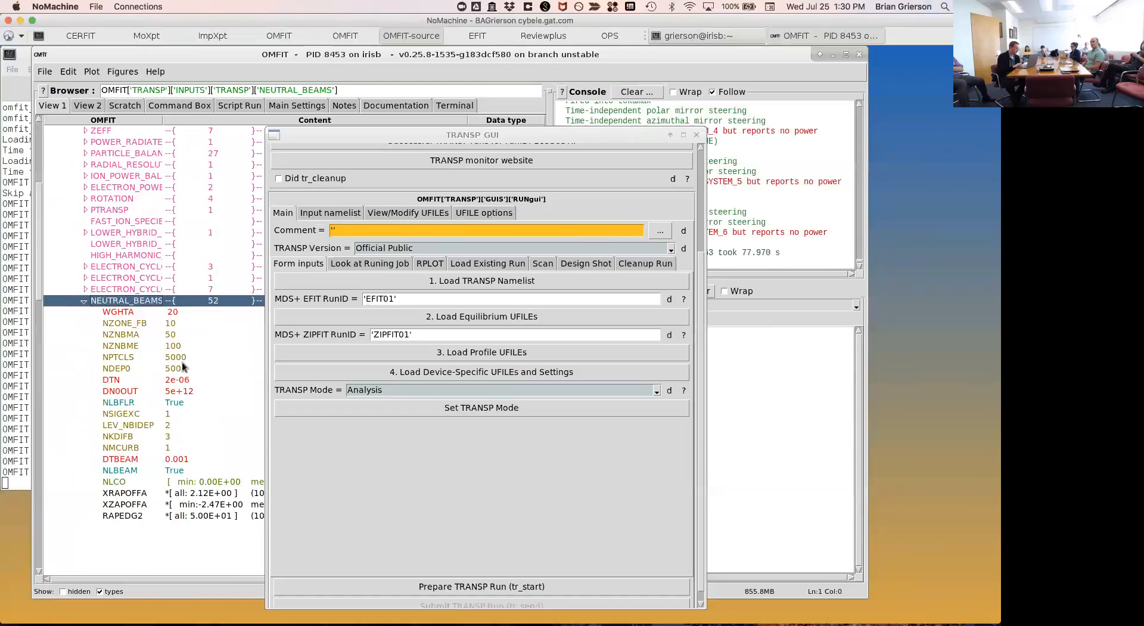
pyautogui.scroll(-7, 182, 366)
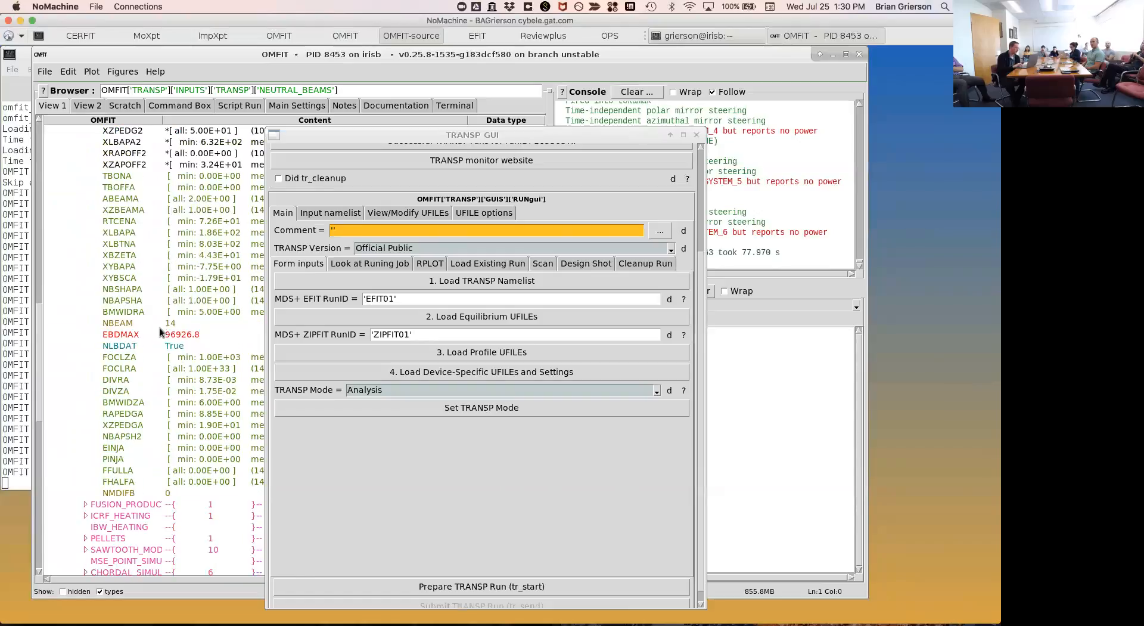
pyautogui.scroll(8, 194, 316)
pyautogui.click(194, 317)
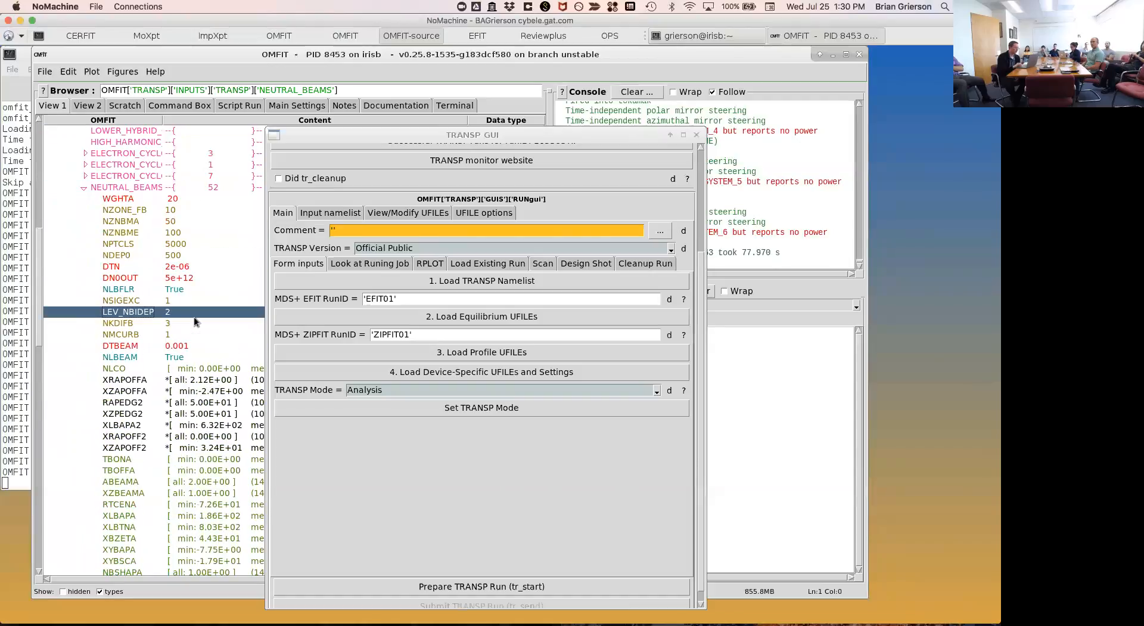
pyautogui.press('Left')
pyautogui.press('Left')
pyautogui.press('Left')
pyautogui.press('Left')
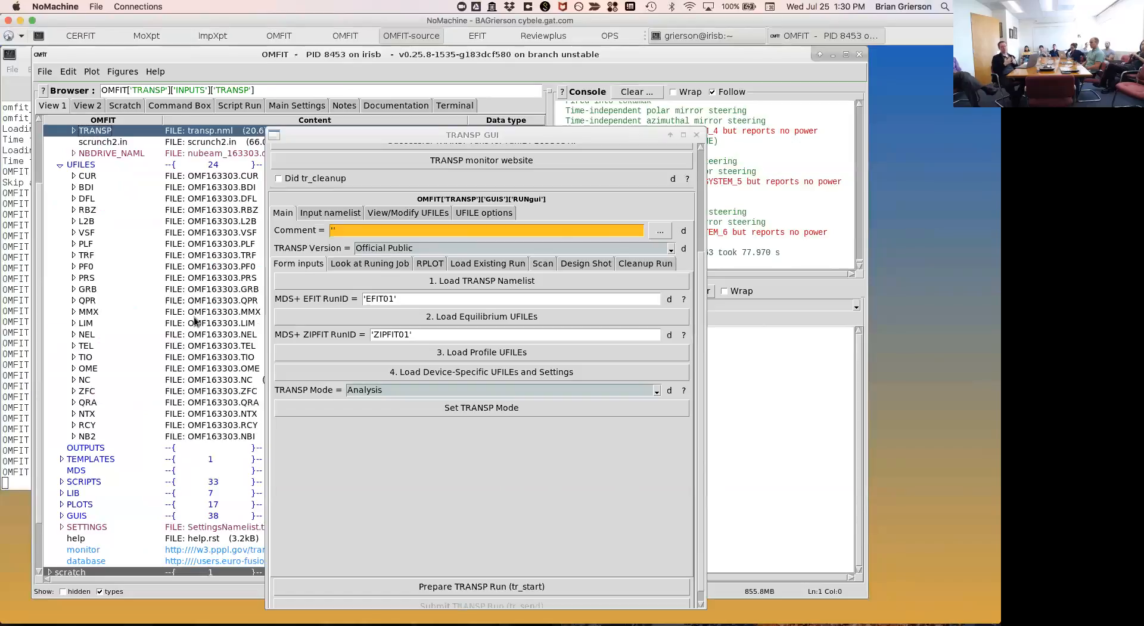
# Apply the Analysis TRANSP mode and move the TRANSP GUI to expose more of the console.
pyautogui.click(460, 389)
pyautogui.click(438, 411)
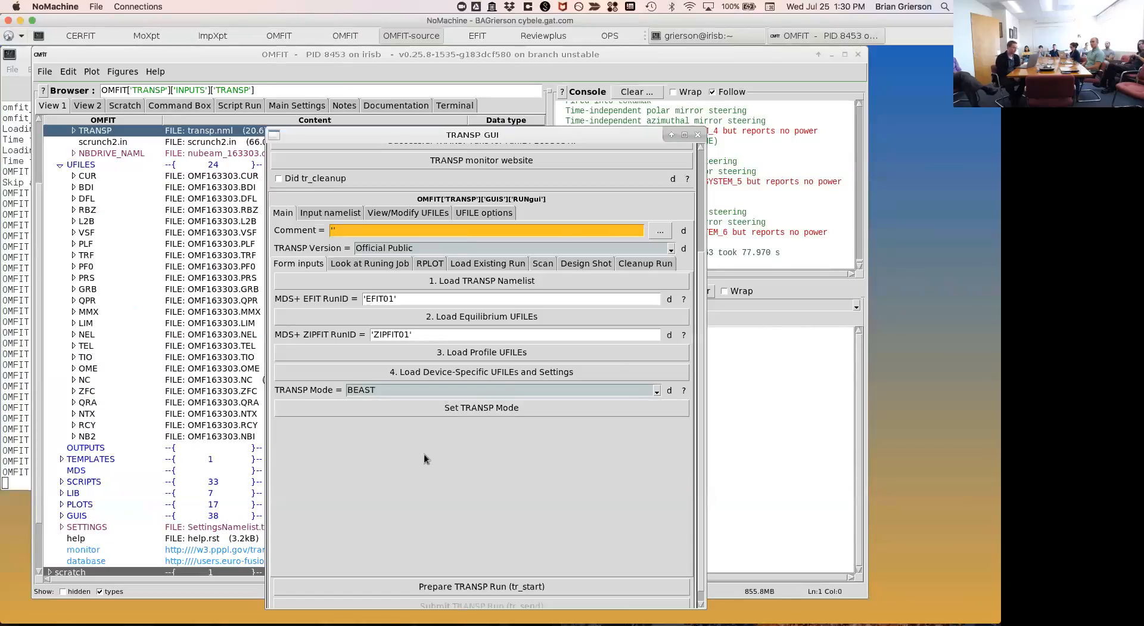
pyautogui.click(362, 403)
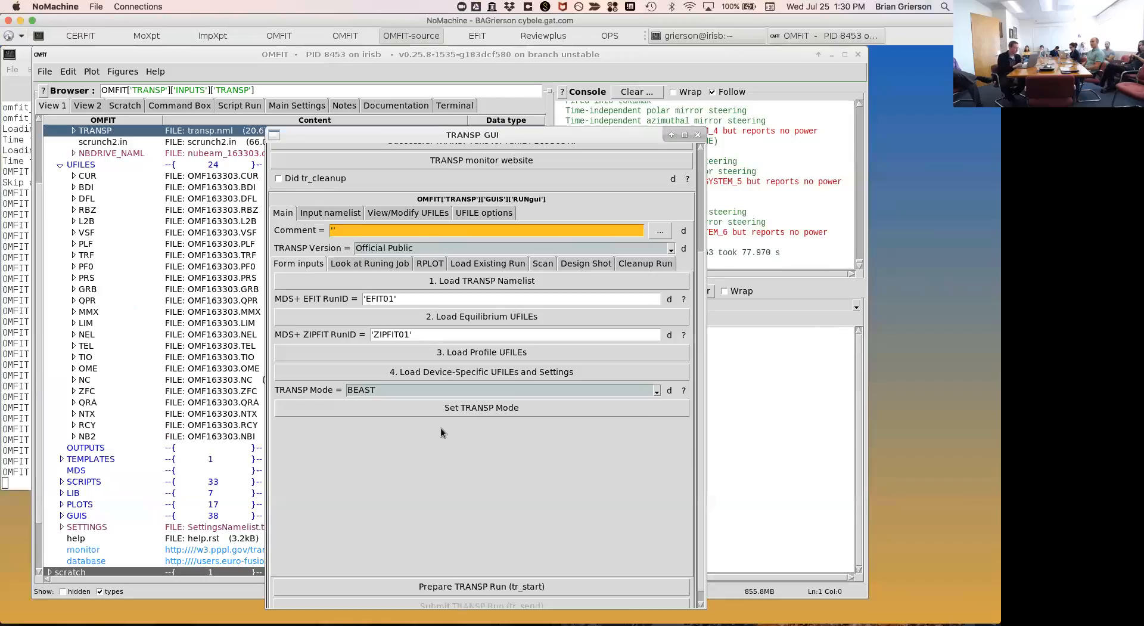
pyautogui.click(421, 390)
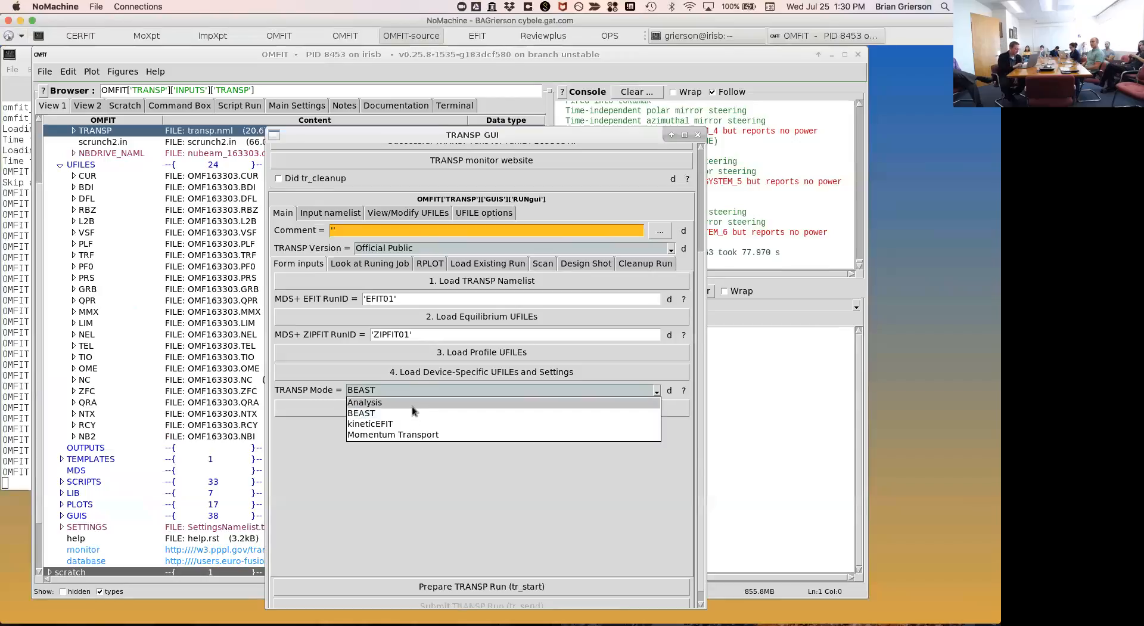
pyautogui.click(412, 405)
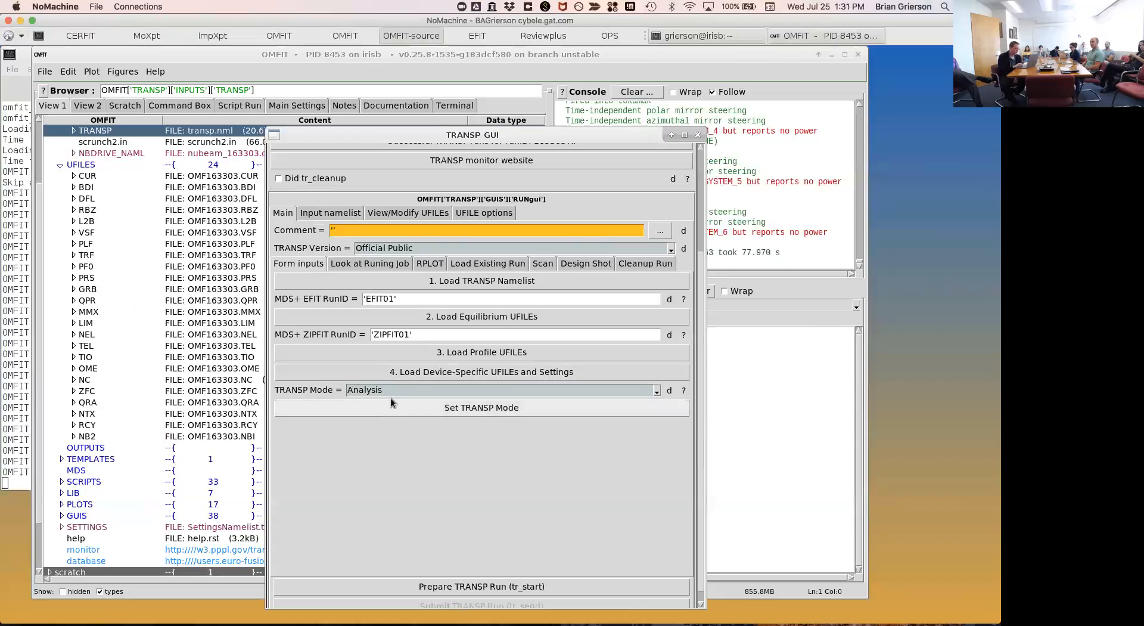
pyautogui.click(416, 410)
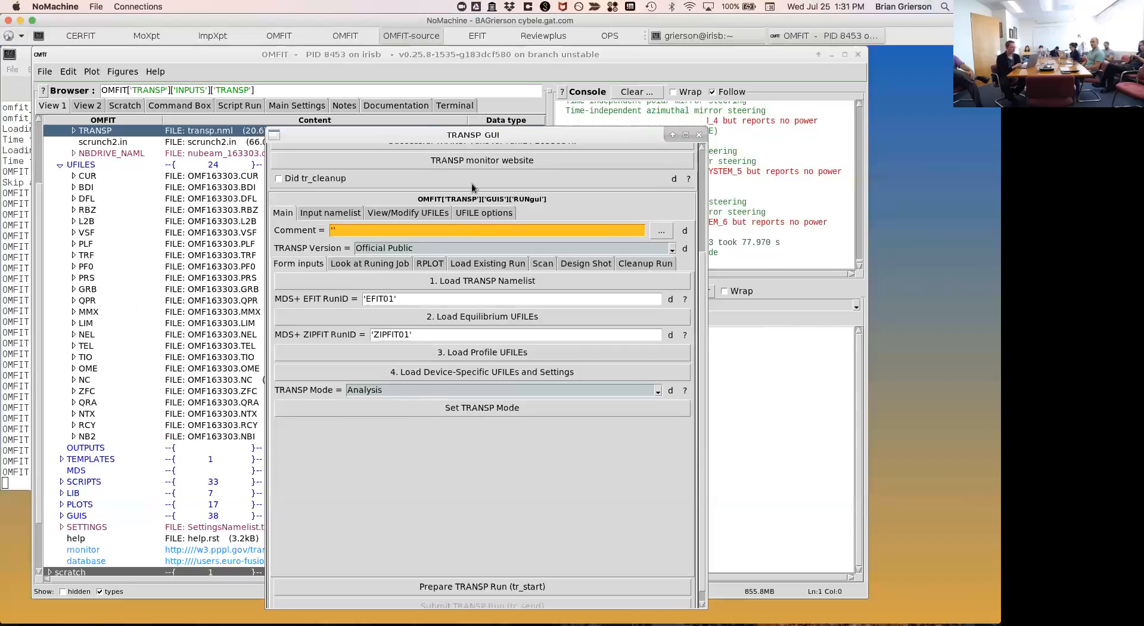
pyautogui.moveTo(448, 135); pyautogui.dragTo(389, 105)
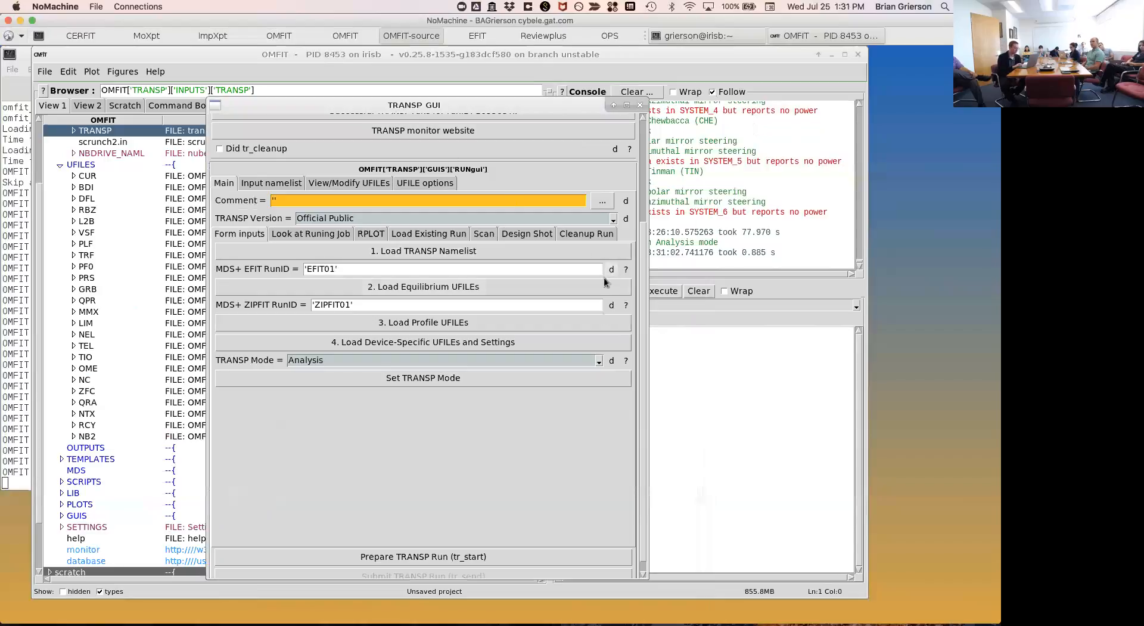
# Choose the kineticEFIT and Momentum Transport options in turn as the TRANSP mode, without applying either.
pyautogui.click(596, 360)
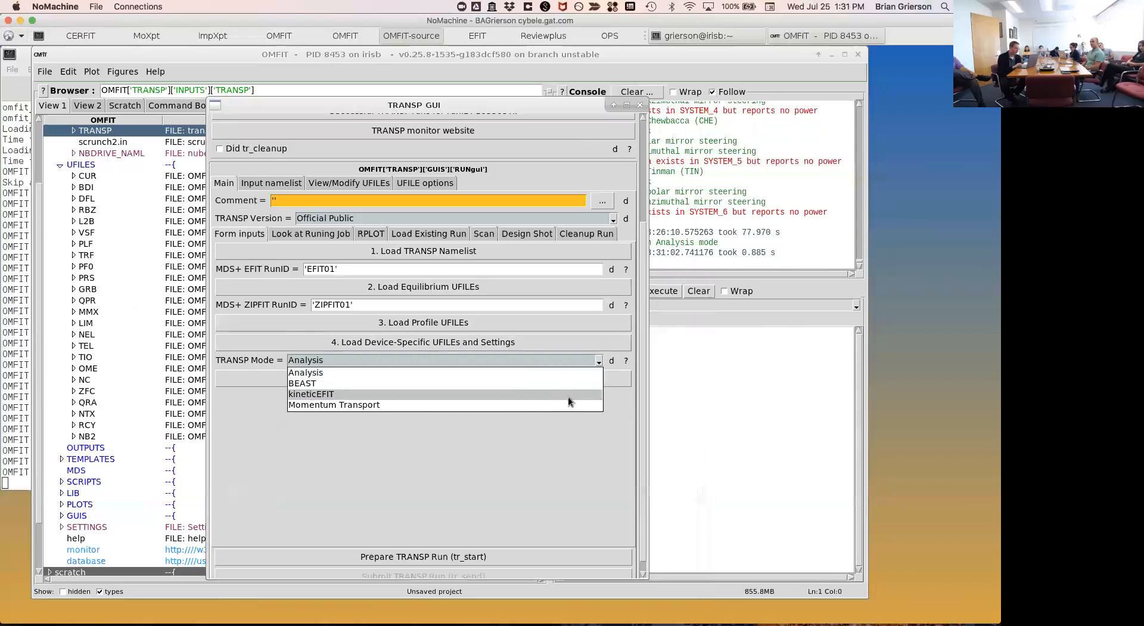
pyautogui.click(556, 396)
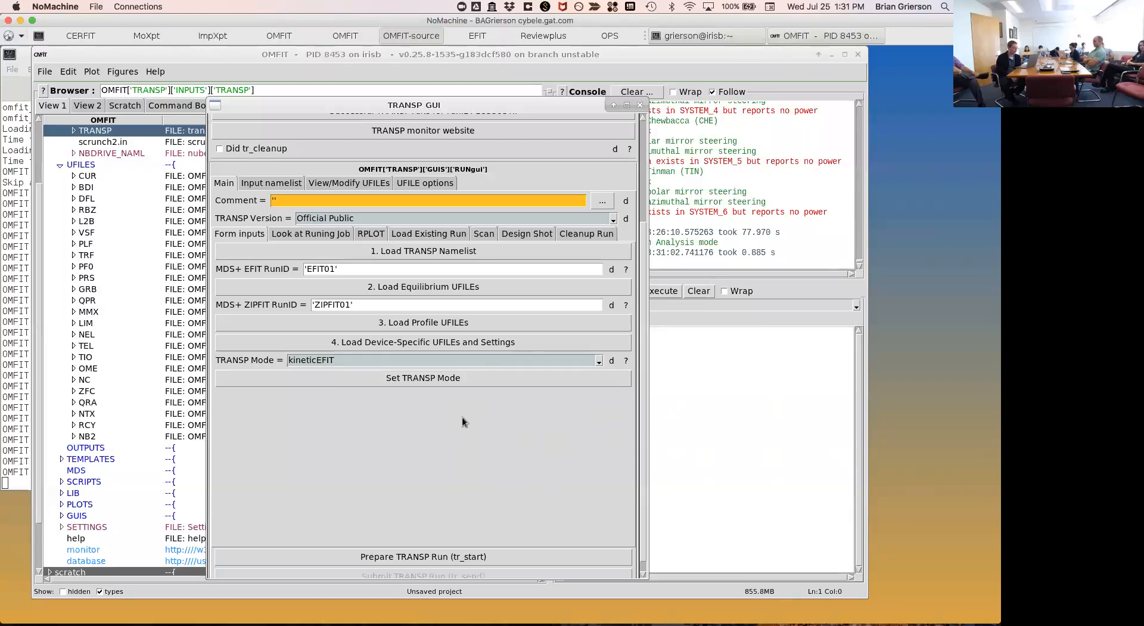
pyautogui.click(459, 359)
pyautogui.click(433, 404)
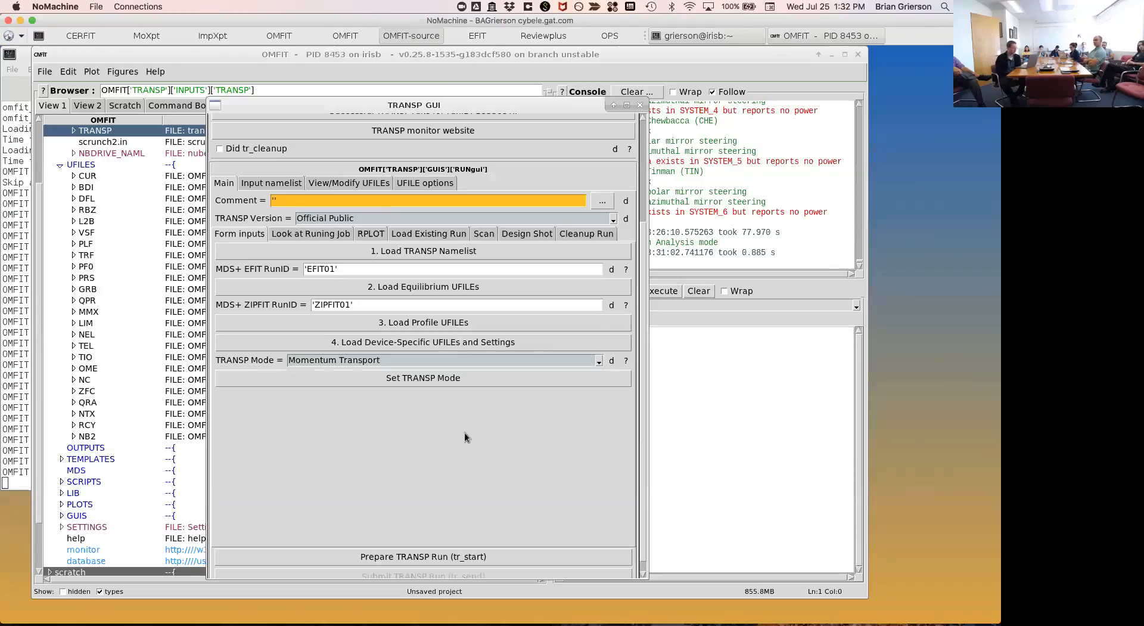
# Choose BEAST as the TRANSP mode and apply it.
pyautogui.click(491, 360)
pyautogui.click(474, 381)
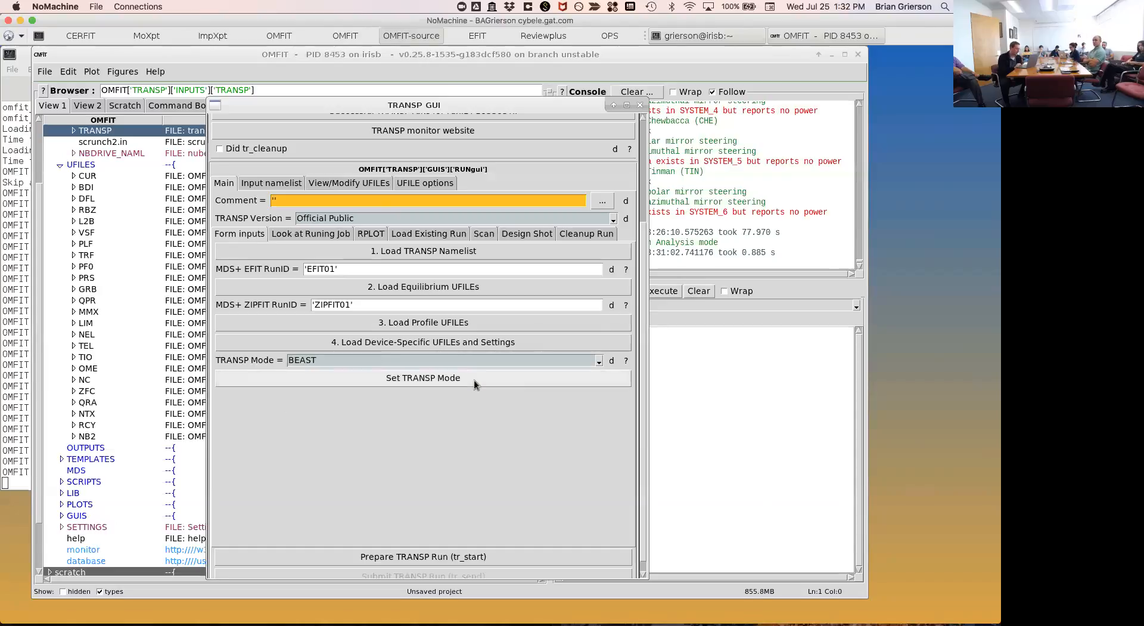
pyautogui.click(474, 379)
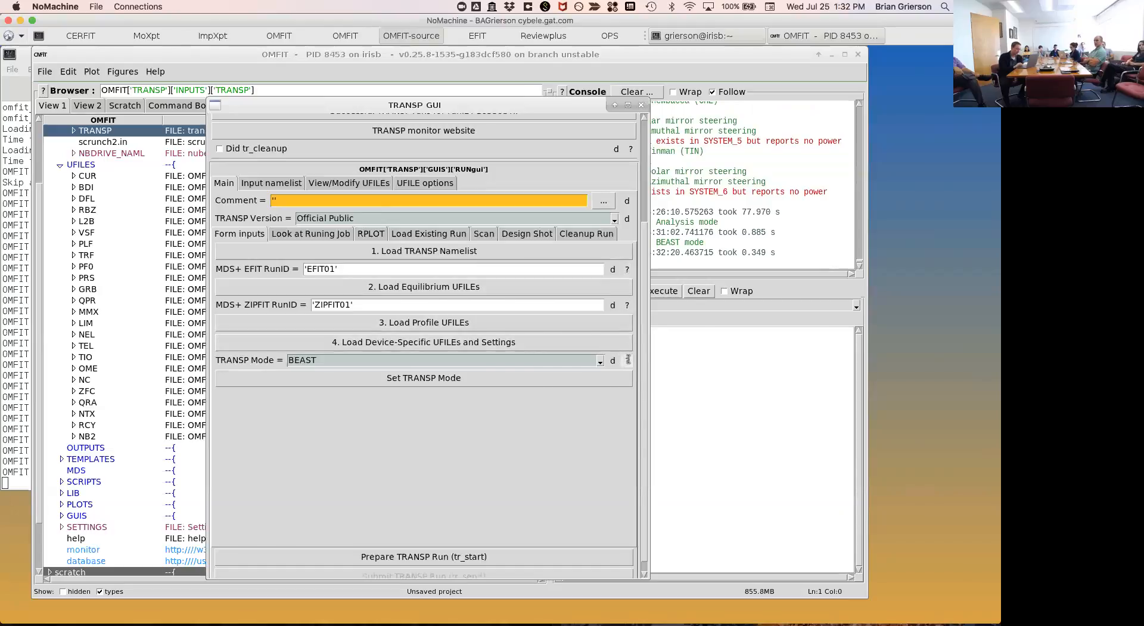
pyautogui.moveTo(627, 360)
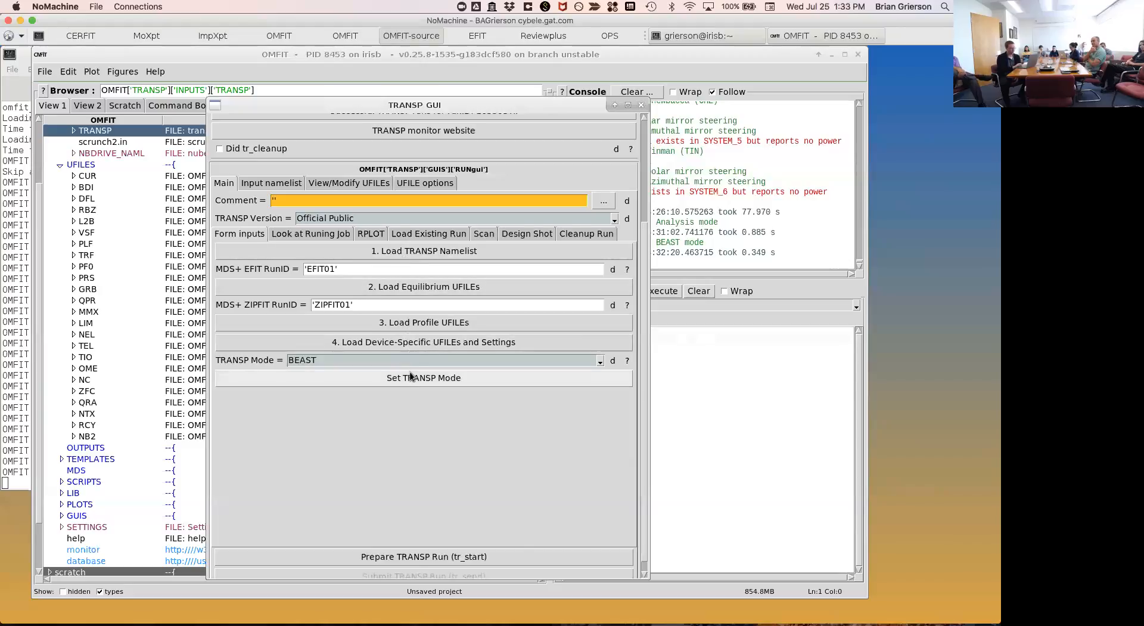
# Try to prepare the TRANSP run with an empty comment, and uncover the console to read its response.
pyautogui.scroll(-1, 410, 435)
pyautogui.click(396, 545)
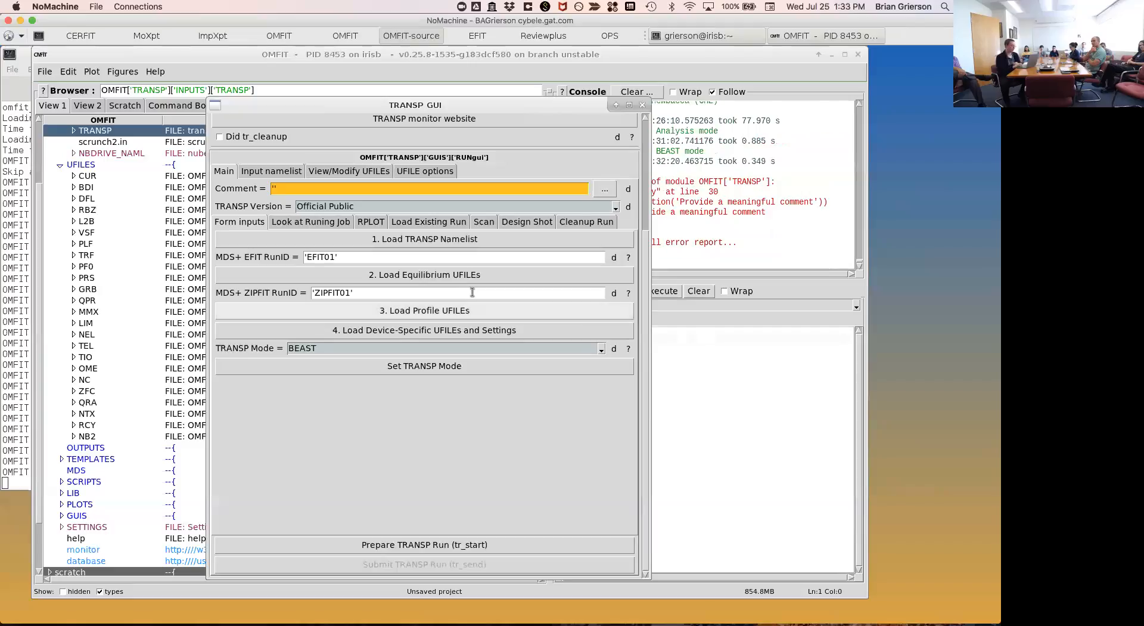
pyautogui.moveTo(420, 105); pyautogui.dragTo(221, 109)
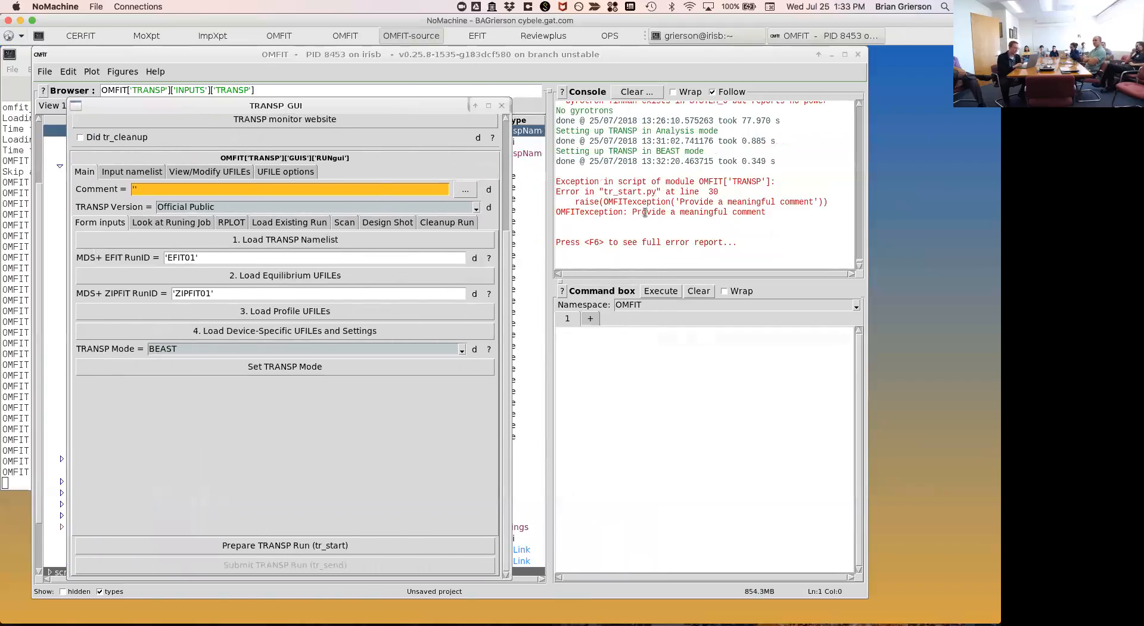
pyautogui.moveTo(639, 212); pyautogui.dragTo(748, 212)
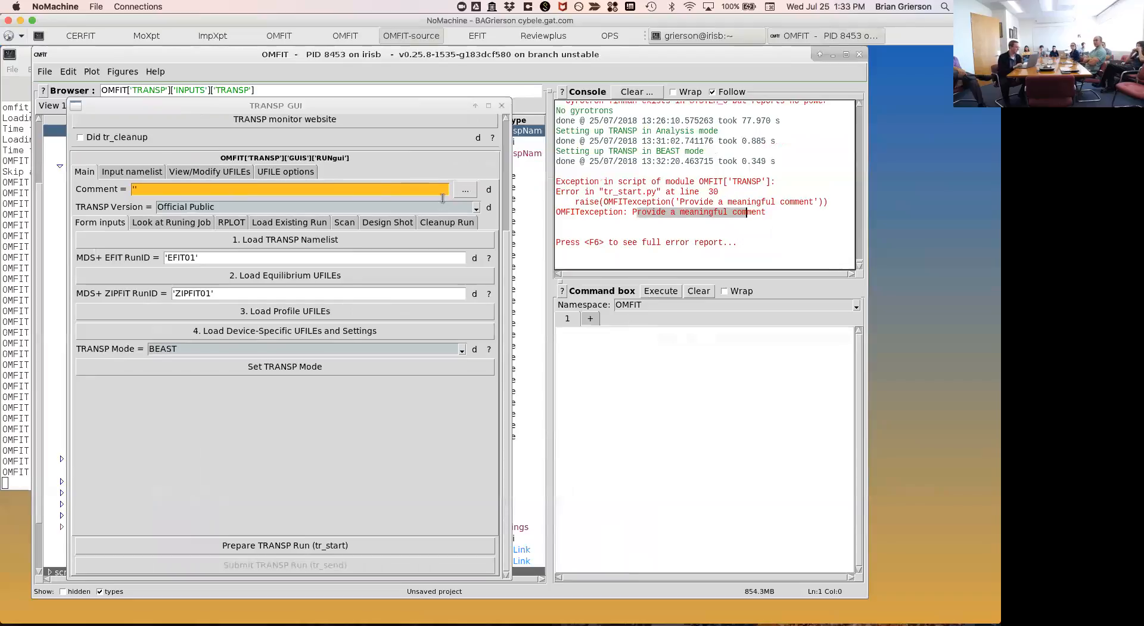
# Enter 'Example for OMFIT tutorials' as the run comment and prepare the TRANSP run with tr_start.
pyautogui.click(401, 185)
pyautogui.write("'Example f")
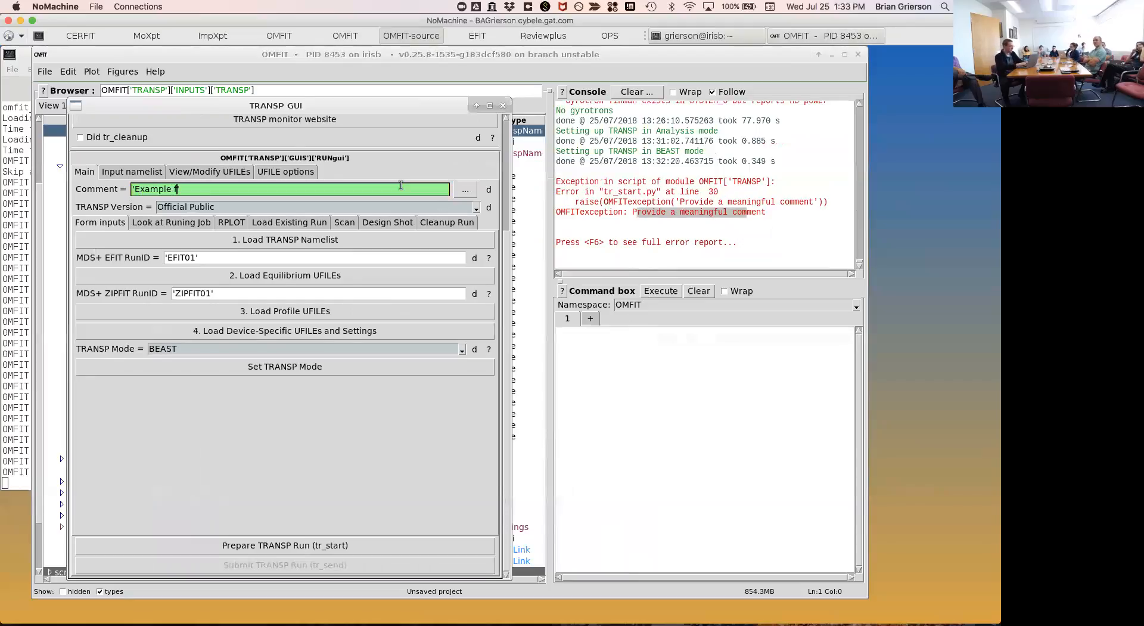
pyautogui.write('or OMFIT tutorials')
pyautogui.press('Return')
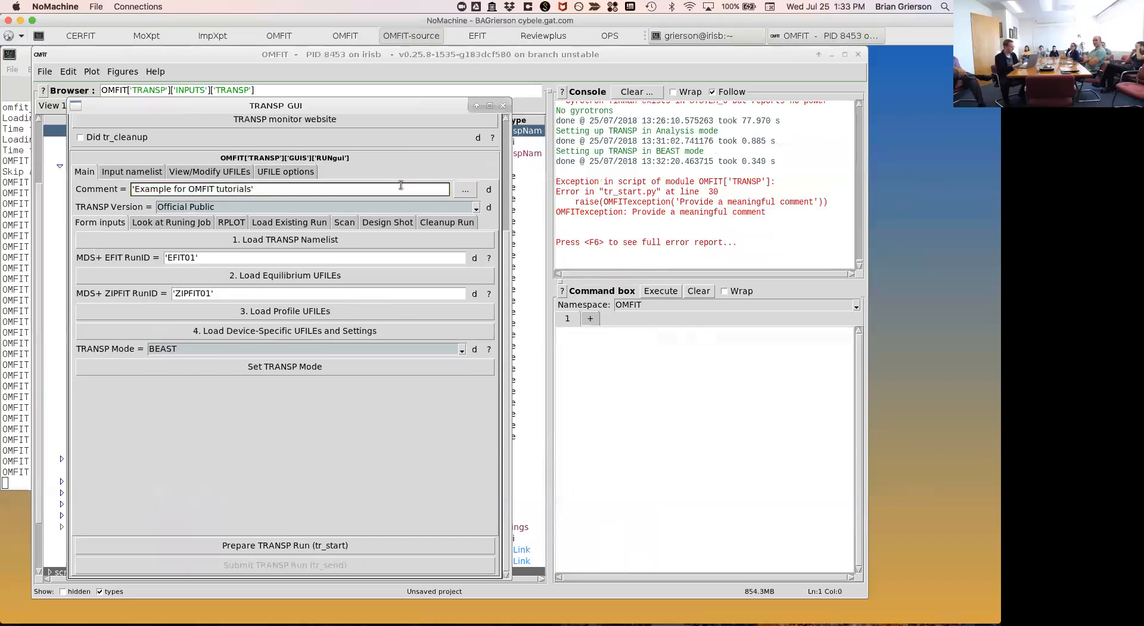
pyautogui.click(306, 542)
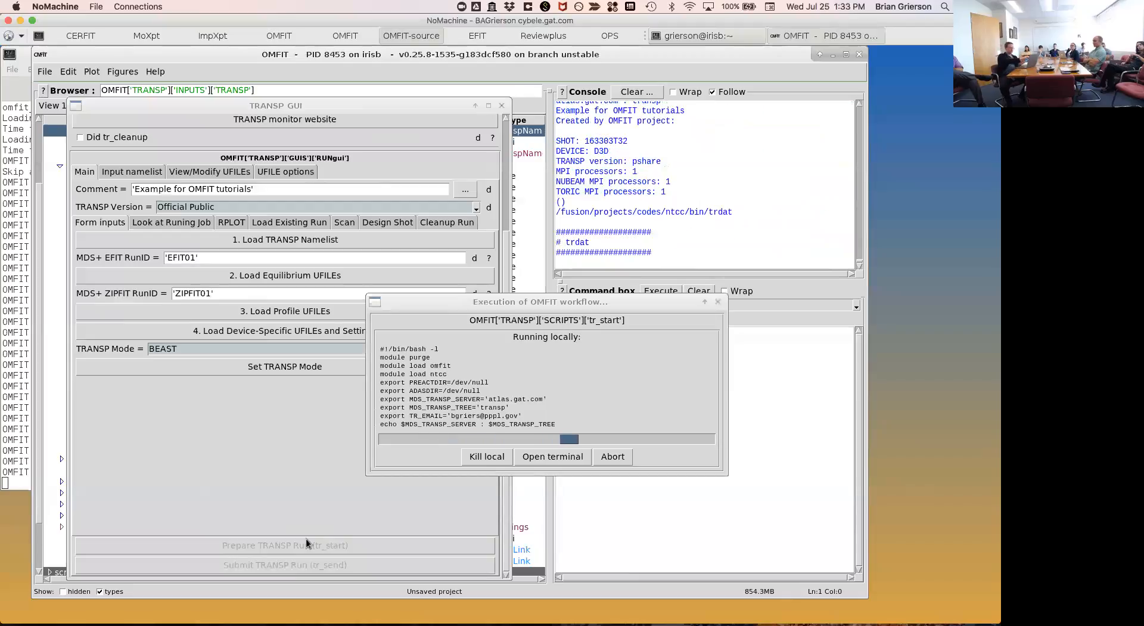
# Move the TRANSP GUI to uncover the tree and submit the prepared run with tr_send.
pyautogui.click(235, 107)
pyautogui.moveTo(236, 107); pyautogui.dragTo(302, 137)
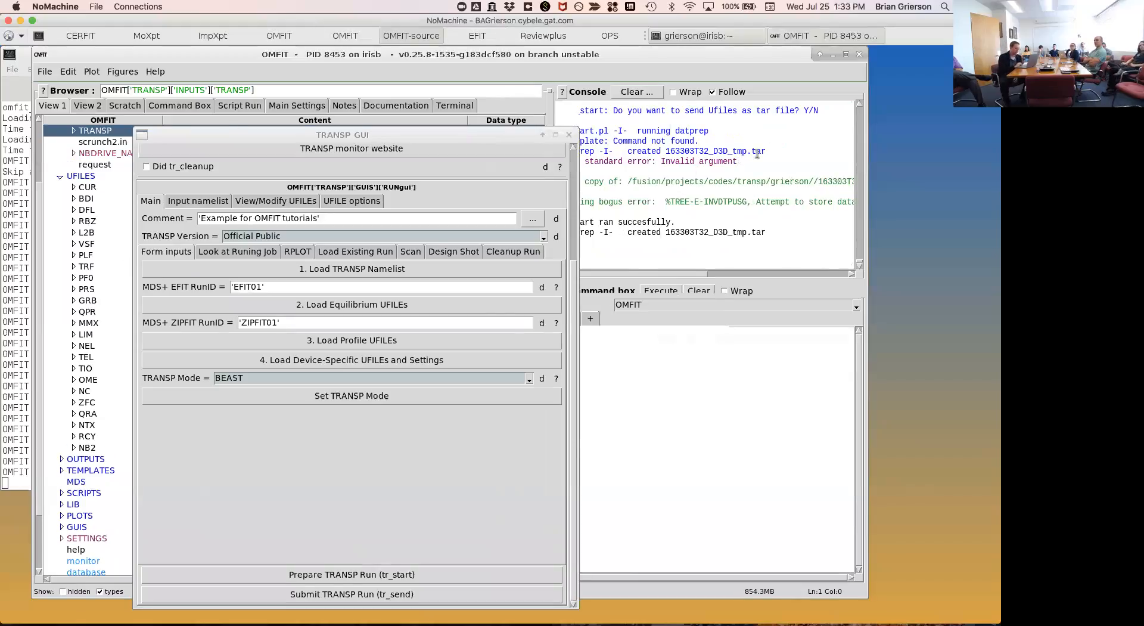
pyautogui.click(405, 595)
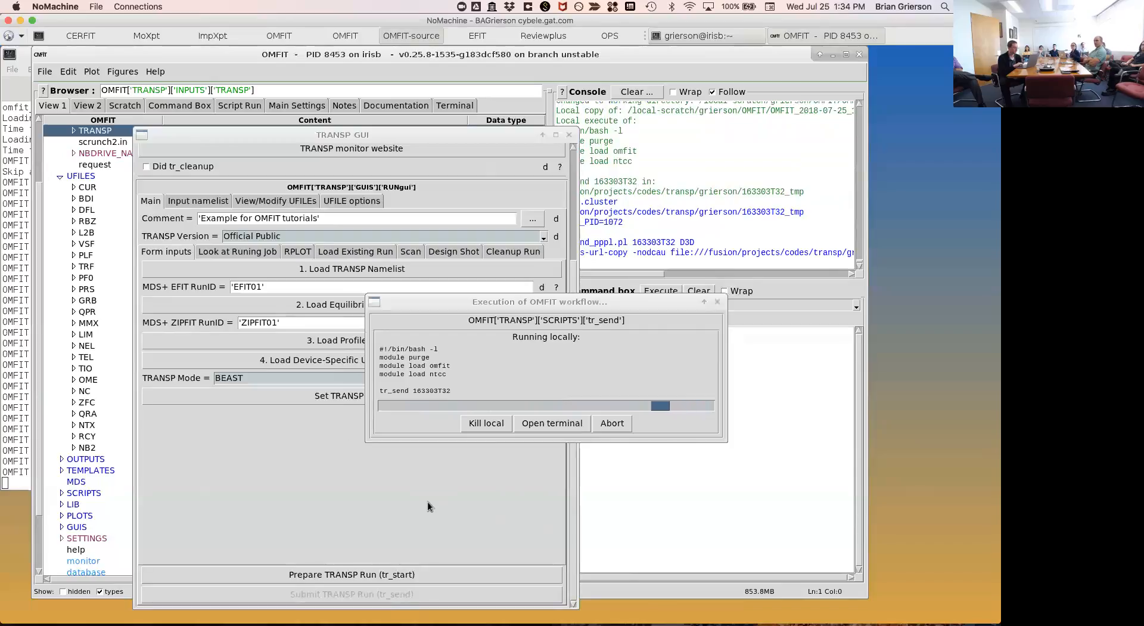
# Switch to Preview, examine the Fig. 2 flowchart of TRANSP execution in the Grierson et al. paper, and return to OMFIT.
pyautogui.hotkey('ctrl', 'Left')
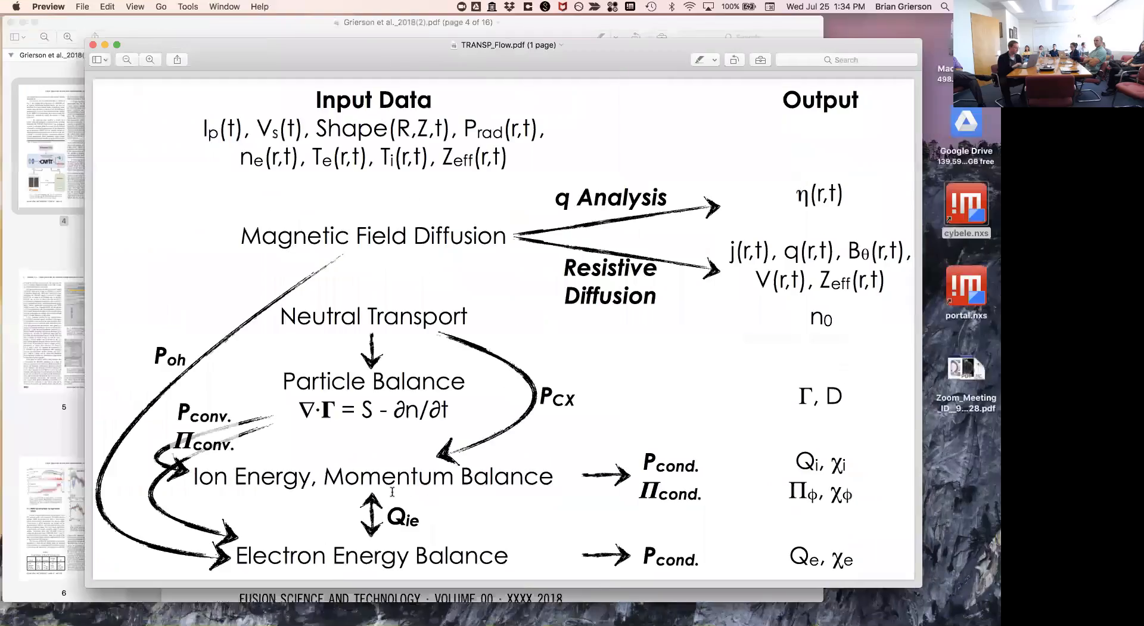
pyautogui.click(42, 154)
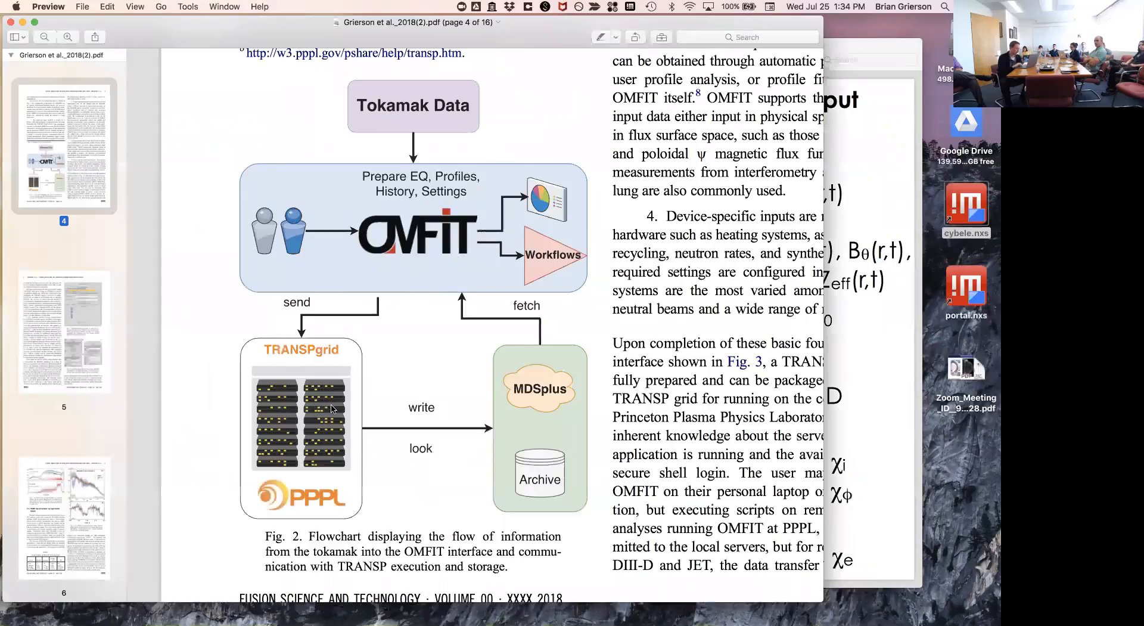
pyautogui.hotkey('ctrl', 'Right')
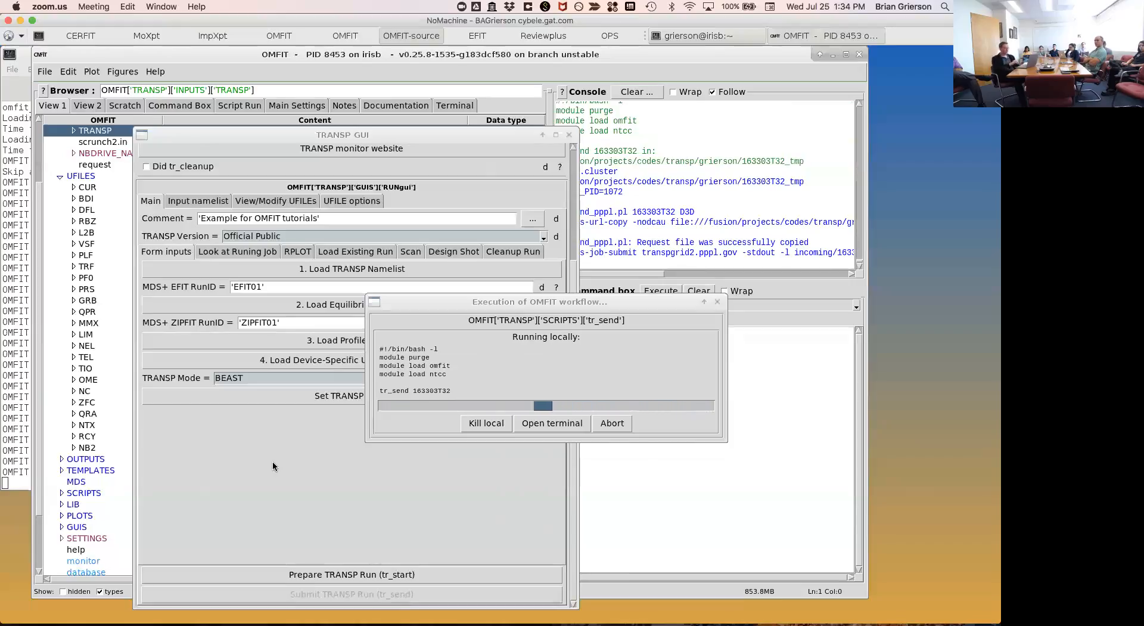
# Open the input namelist settings and review the run's time range, output time resolution and equilibrium time steps.
pyautogui.moveTo(305, 132); pyautogui.dragTo(238, 113)
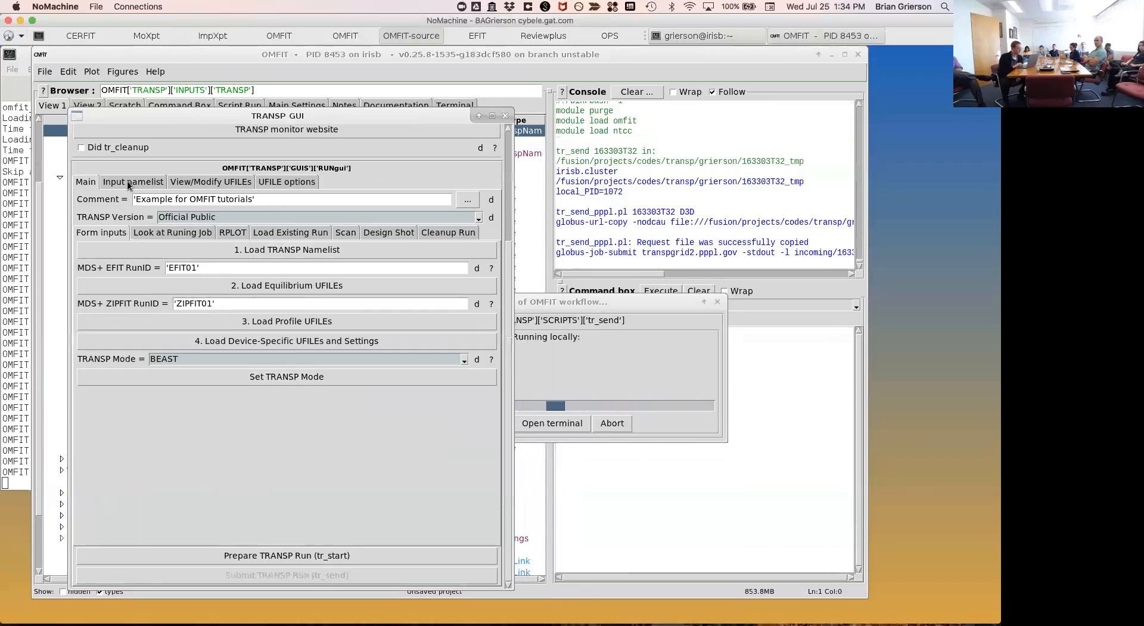
pyautogui.click(131, 182)
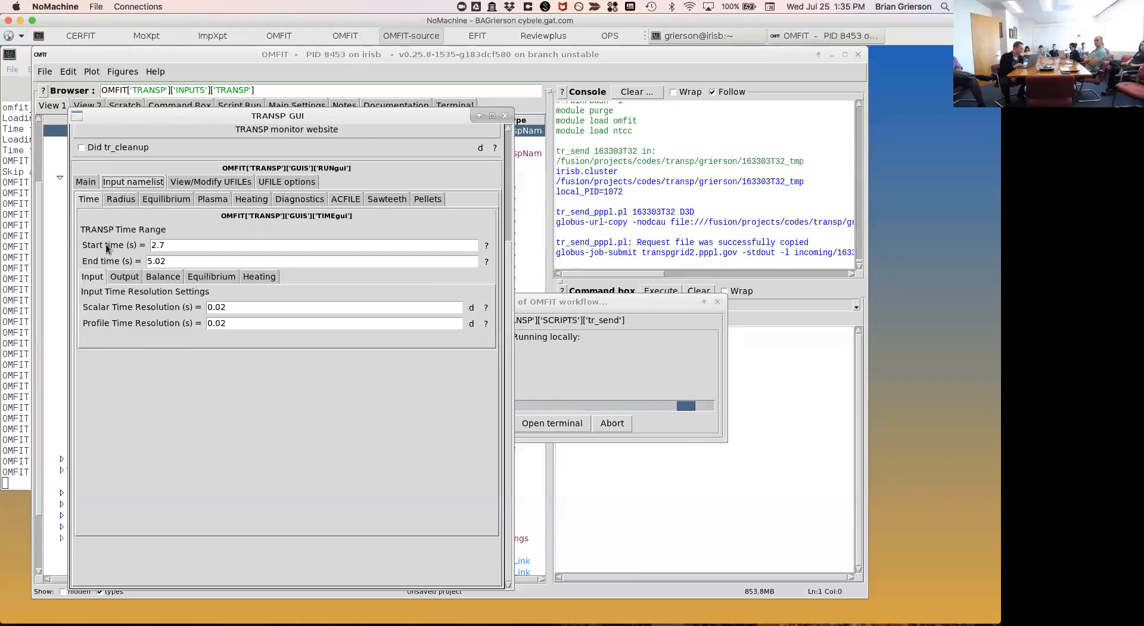
pyautogui.scroll(3, 106, 249)
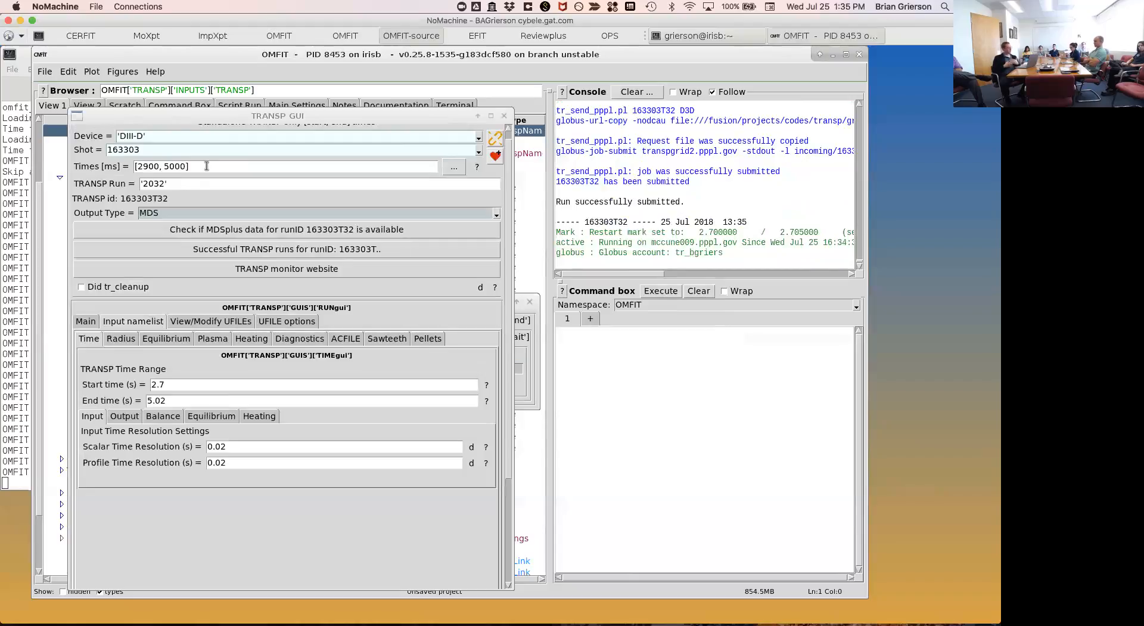
pyautogui.click(146, 165)
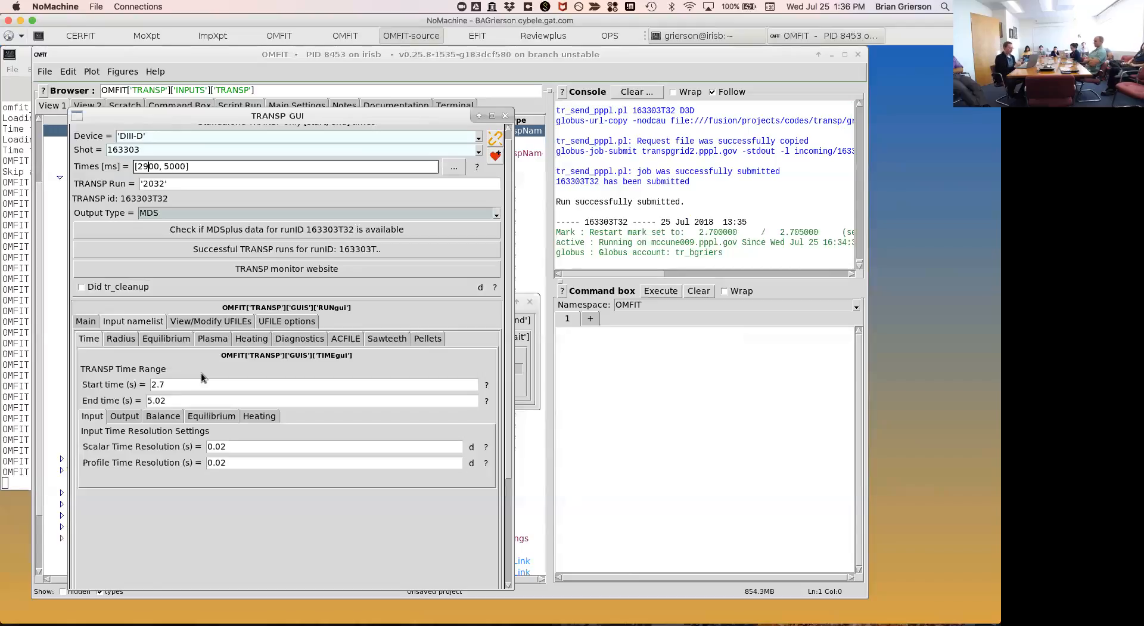
pyautogui.click(177, 401)
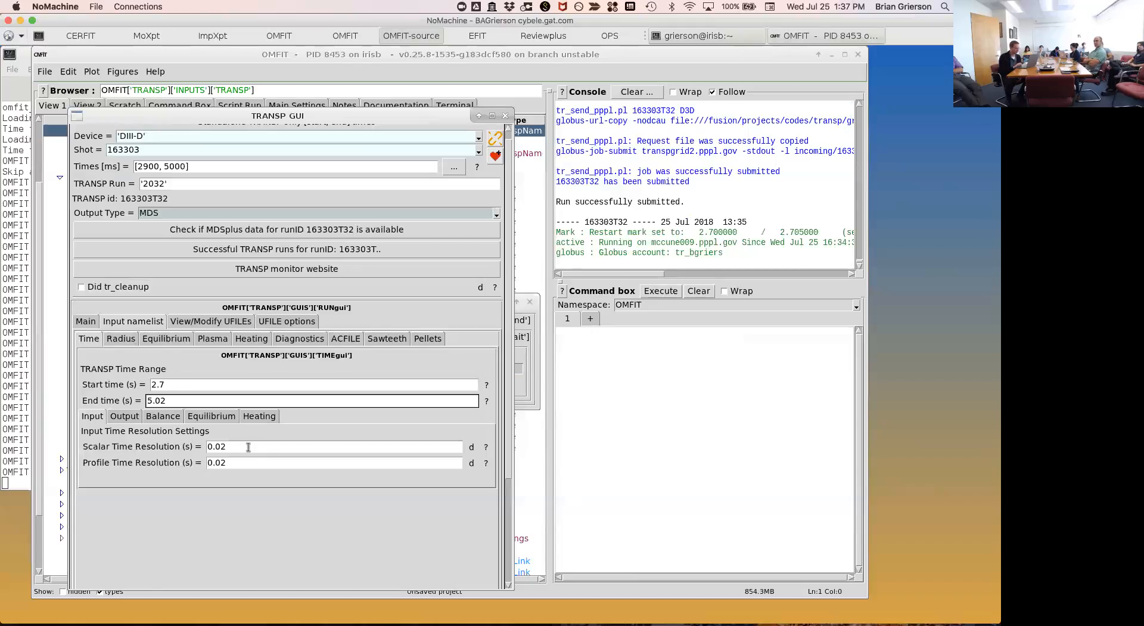
pyautogui.click(125, 417)
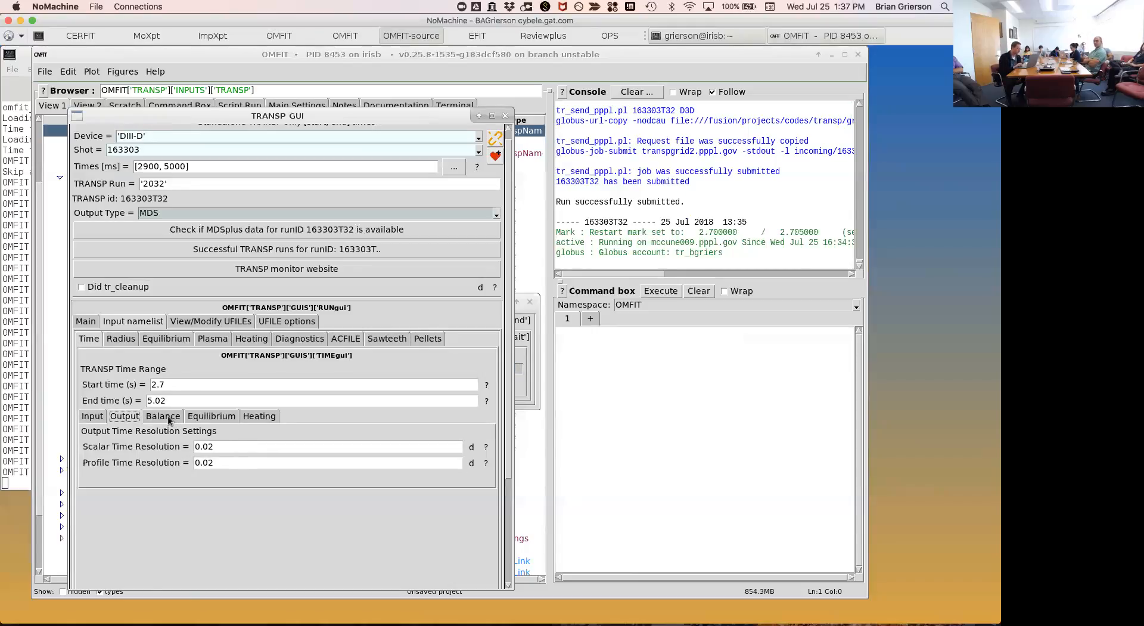
pyautogui.click(223, 417)
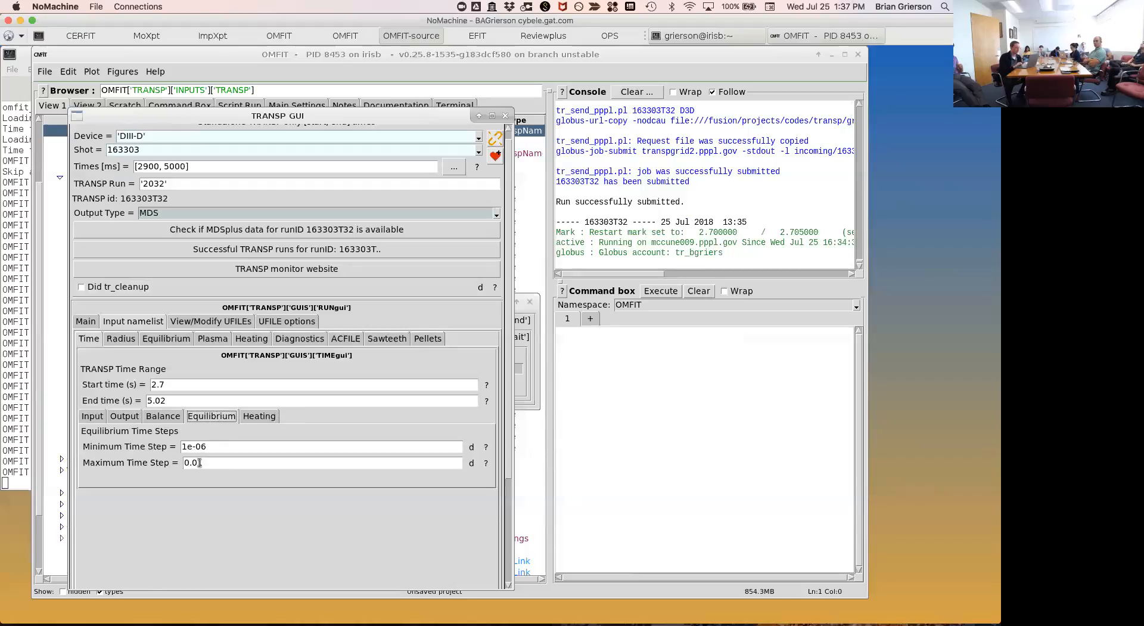
# Review the number of radial zones and the available equilibrium solver options in the input namelist settings.
pyautogui.click(122, 338)
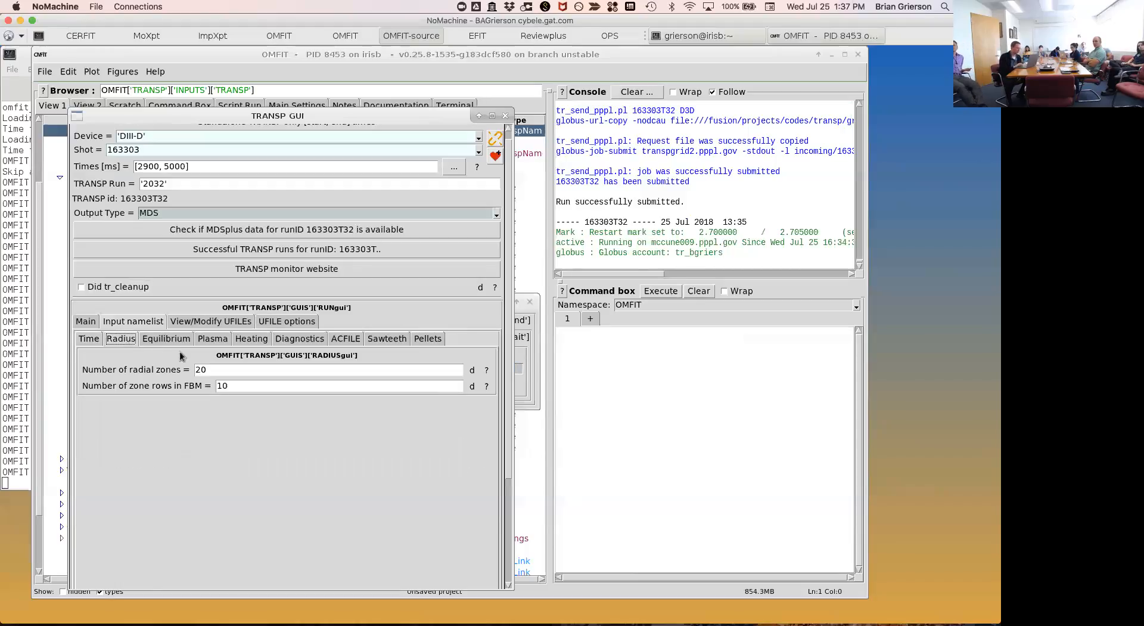
pyautogui.click(226, 367)
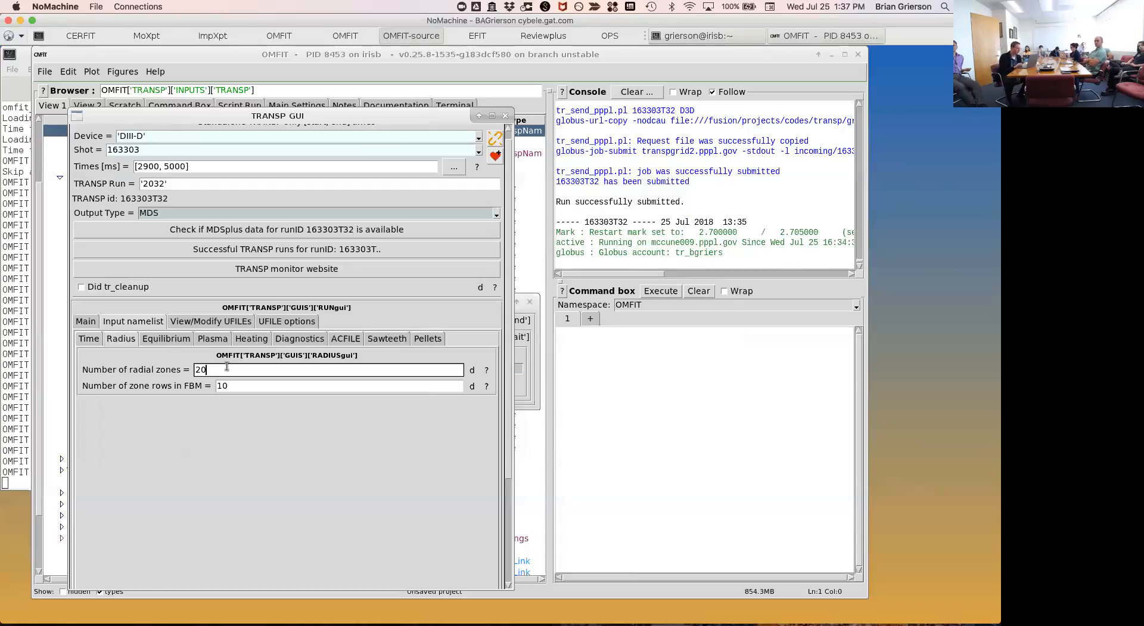
pyautogui.click(167, 338)
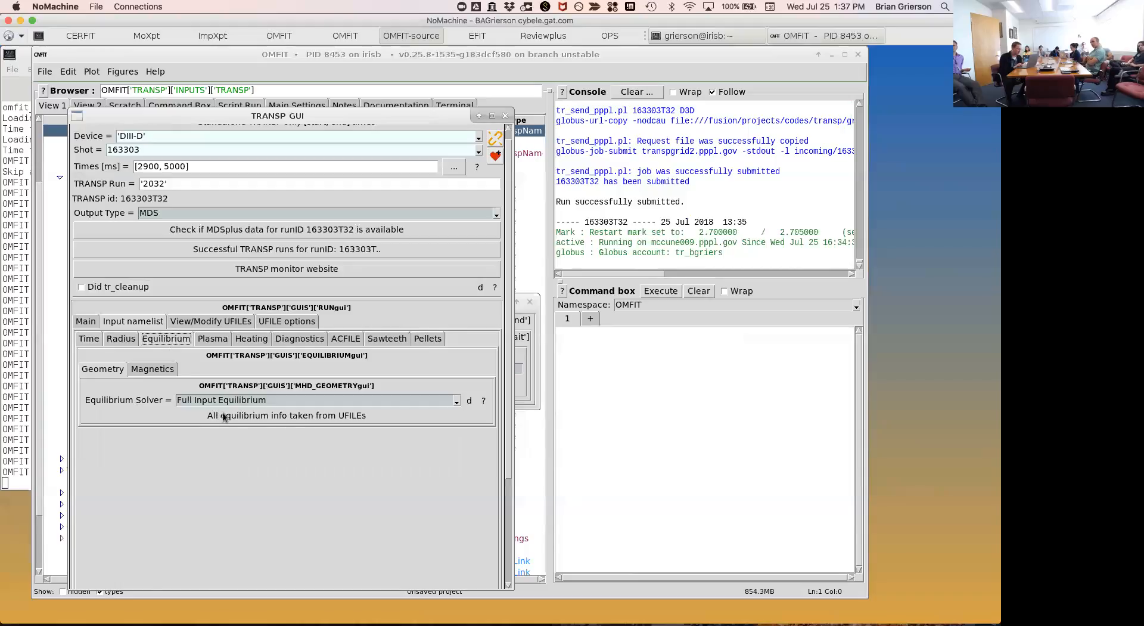
pyautogui.click(370, 402)
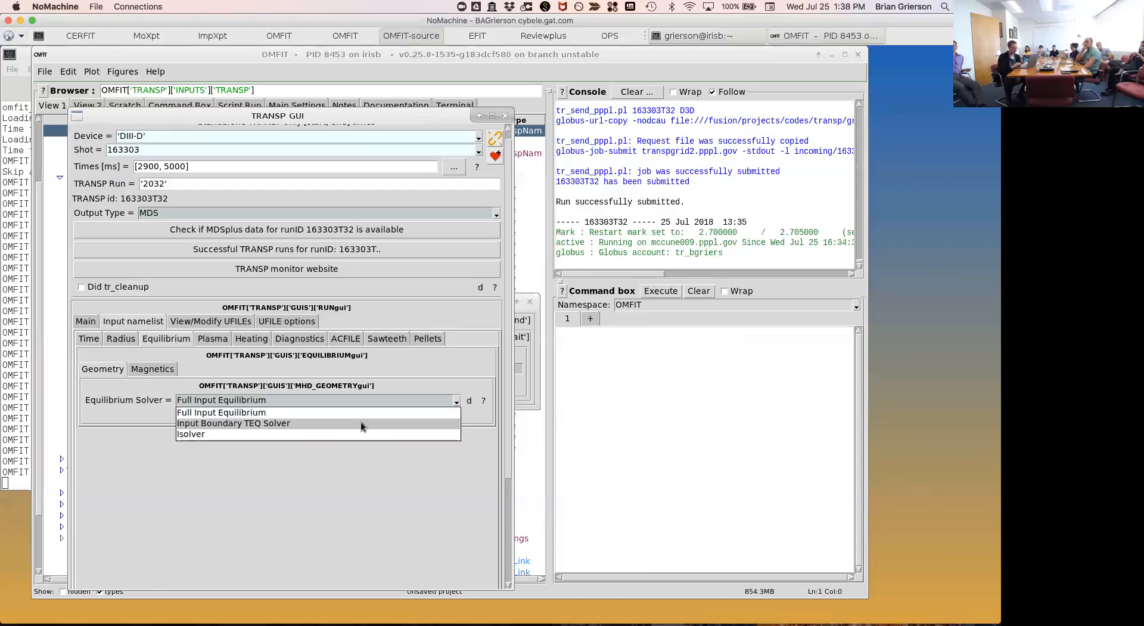
pyautogui.click(338, 467)
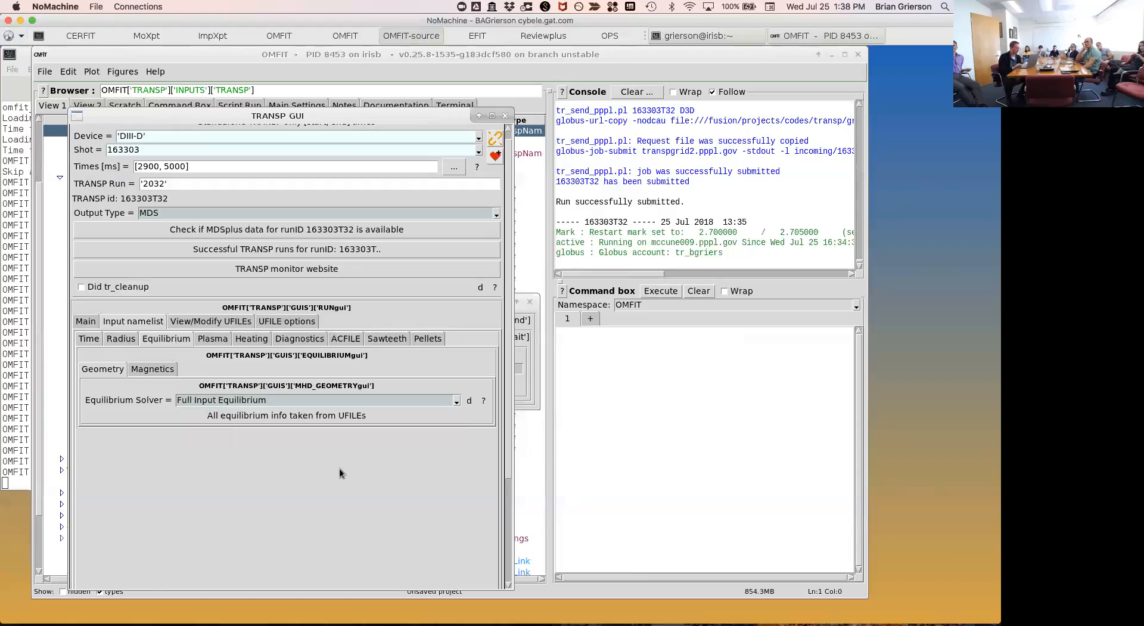
# Review the current evolution setting and the plasma composition settings for bulk species, impurity species and Zeff in the input namelist.
pyautogui.click(157, 370)
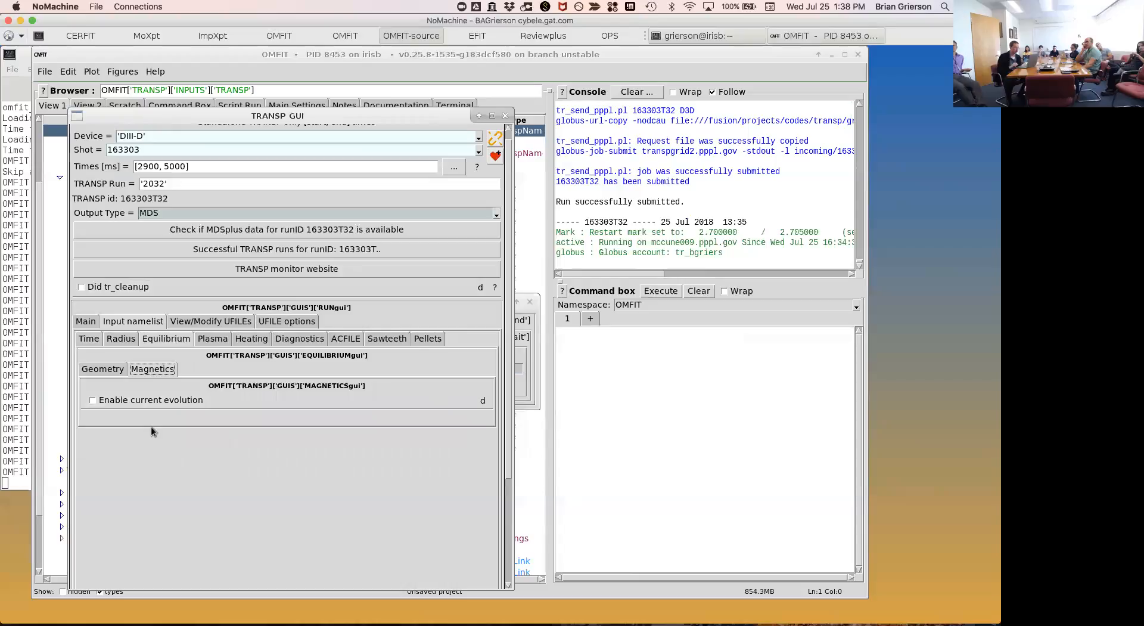
pyautogui.click(216, 339)
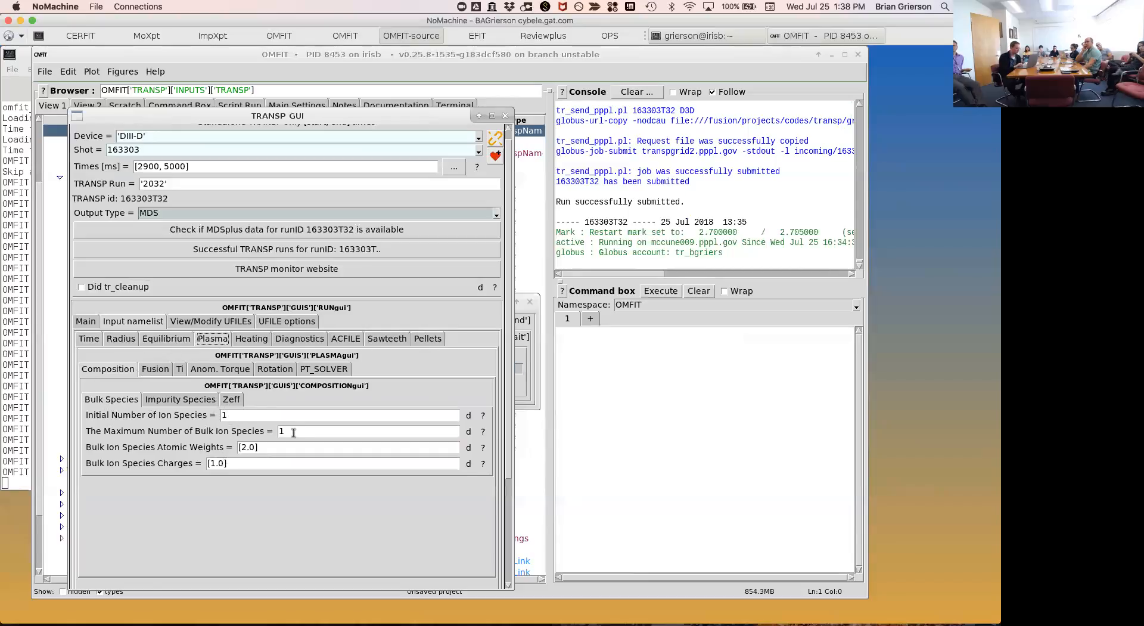
pyautogui.click(186, 403)
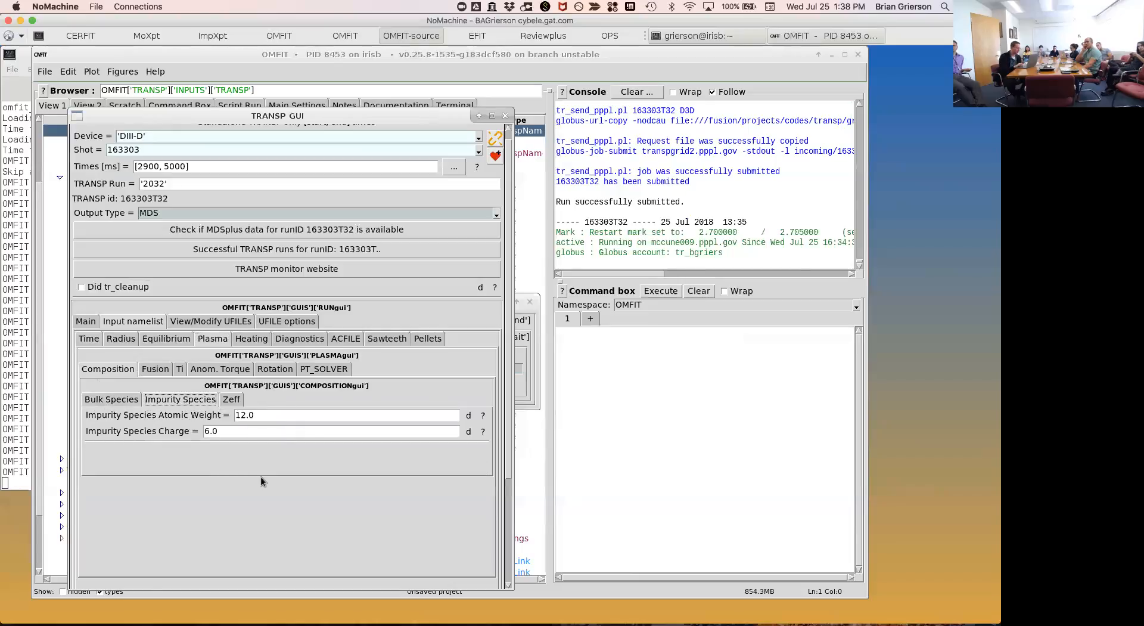
pyautogui.click(234, 400)
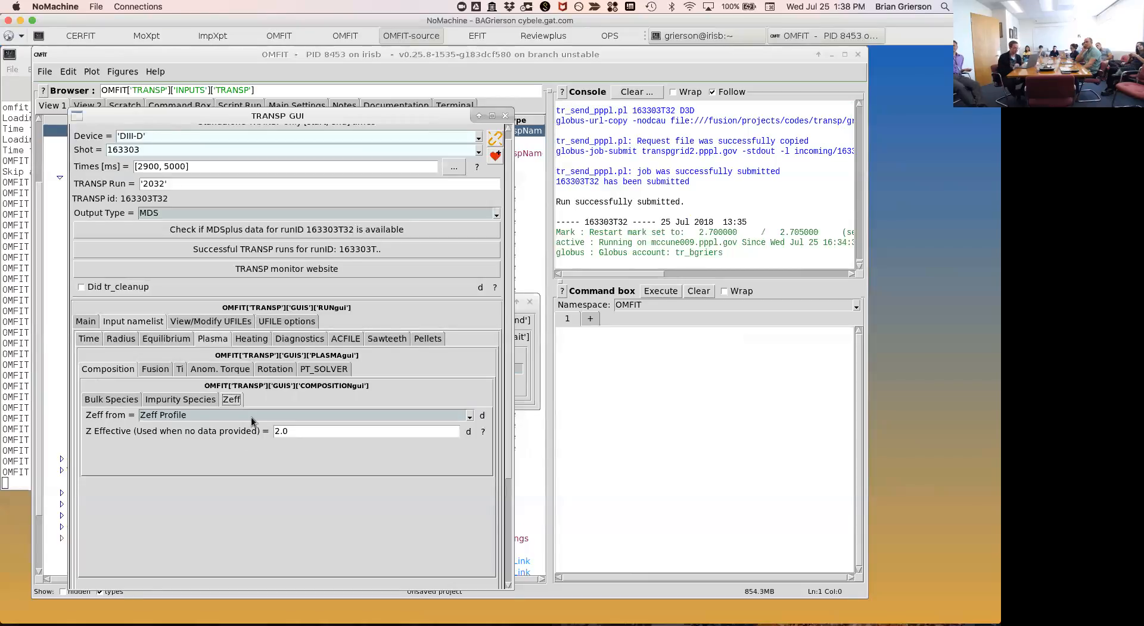
# Review the plasma settings for fusion products, ion temperature, anomalous torque, rotation prediction and PT_SOLVER.
pyautogui.click(160, 369)
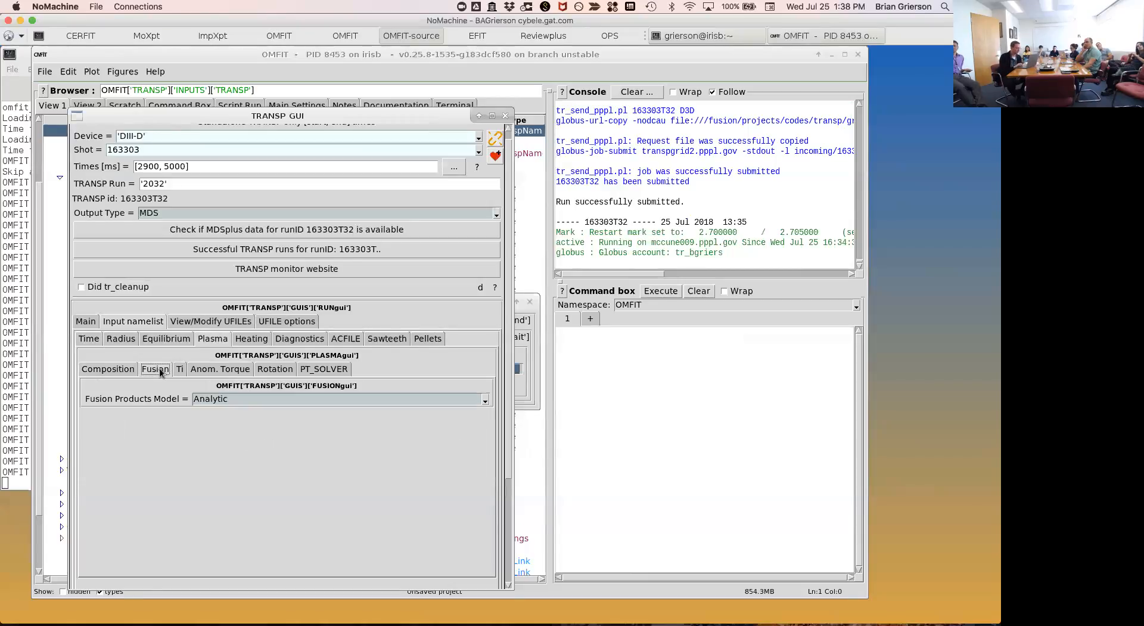
pyautogui.click(179, 370)
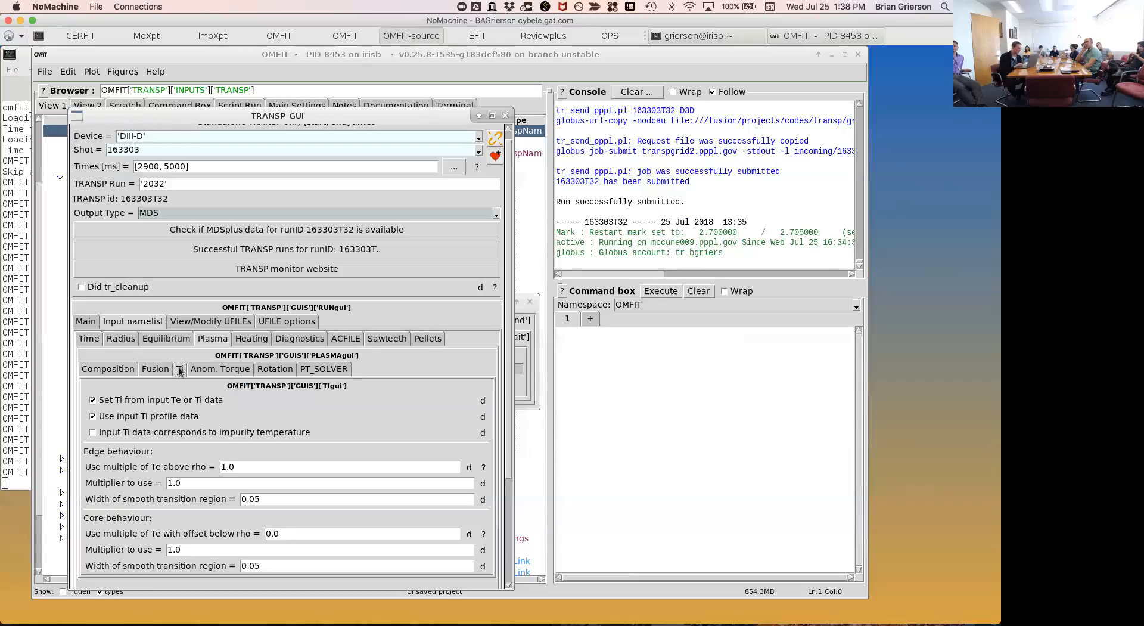
pyautogui.click(205, 371)
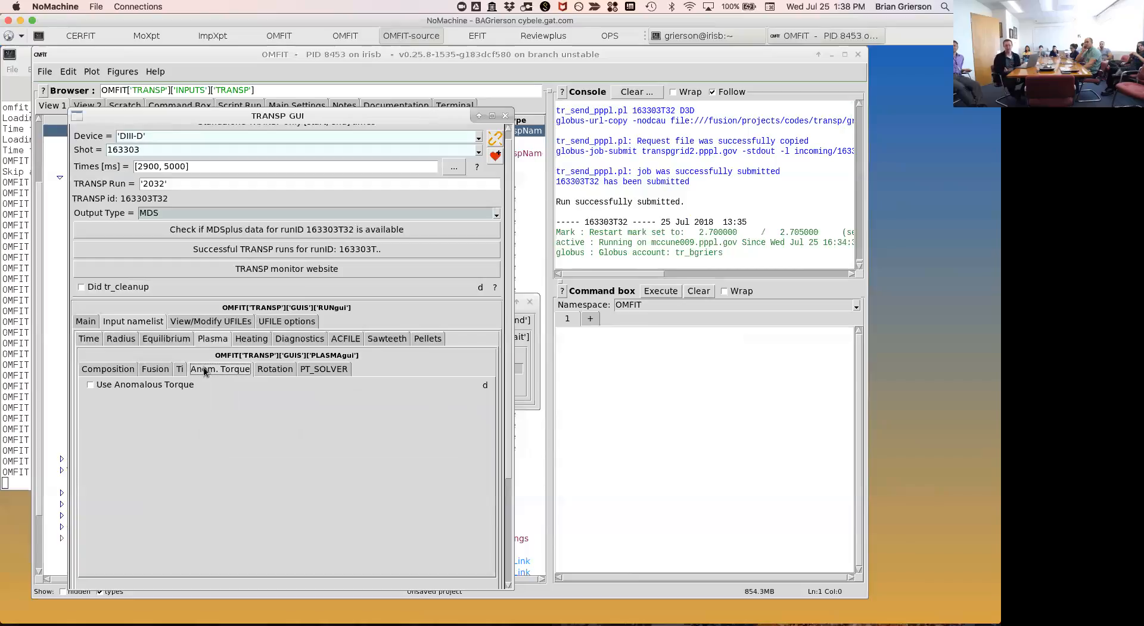
pyautogui.click(264, 371)
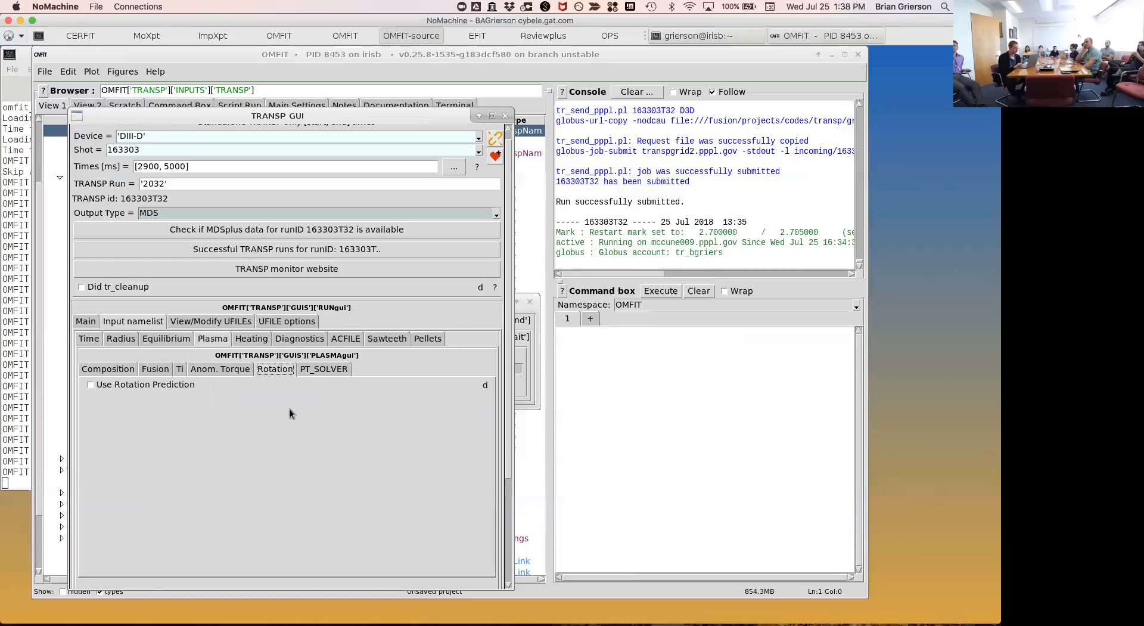
pyautogui.click(325, 369)
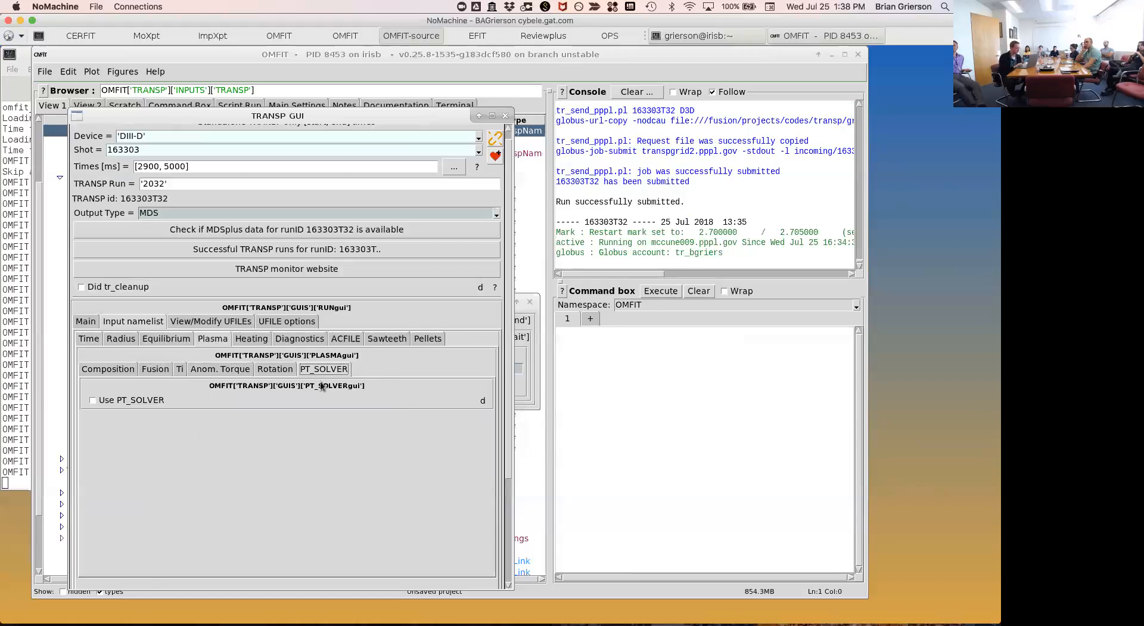
# Review the neutral beam heating settings, from the NUBEAM drive and fidelity options through to fast ion diffusion.
pyautogui.click(257, 341)
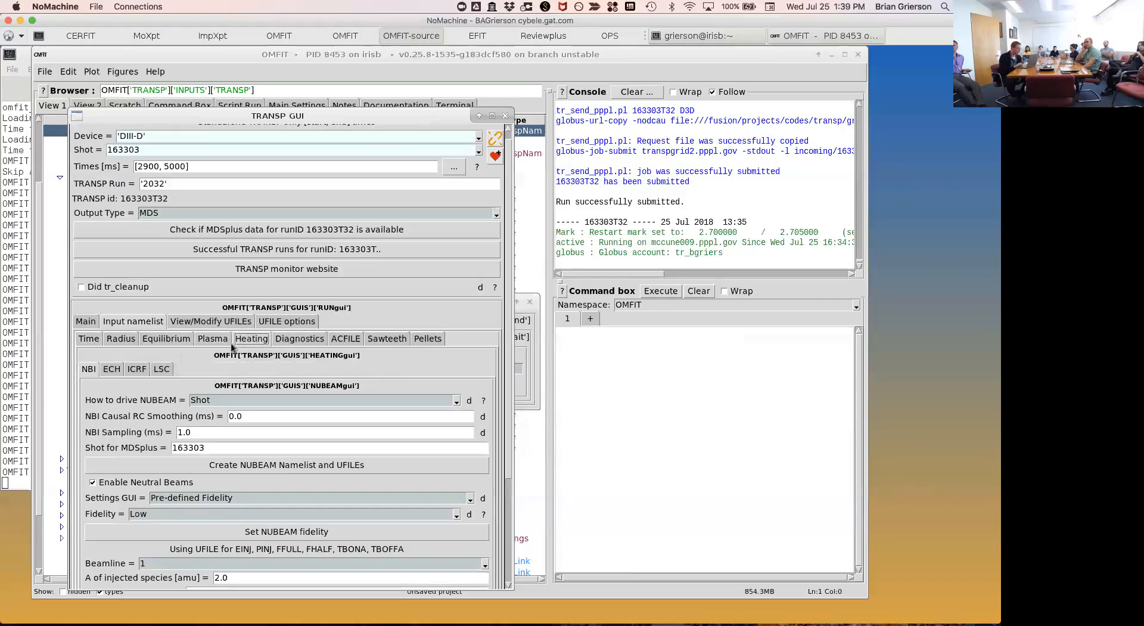
pyautogui.scroll(-3, 134, 427)
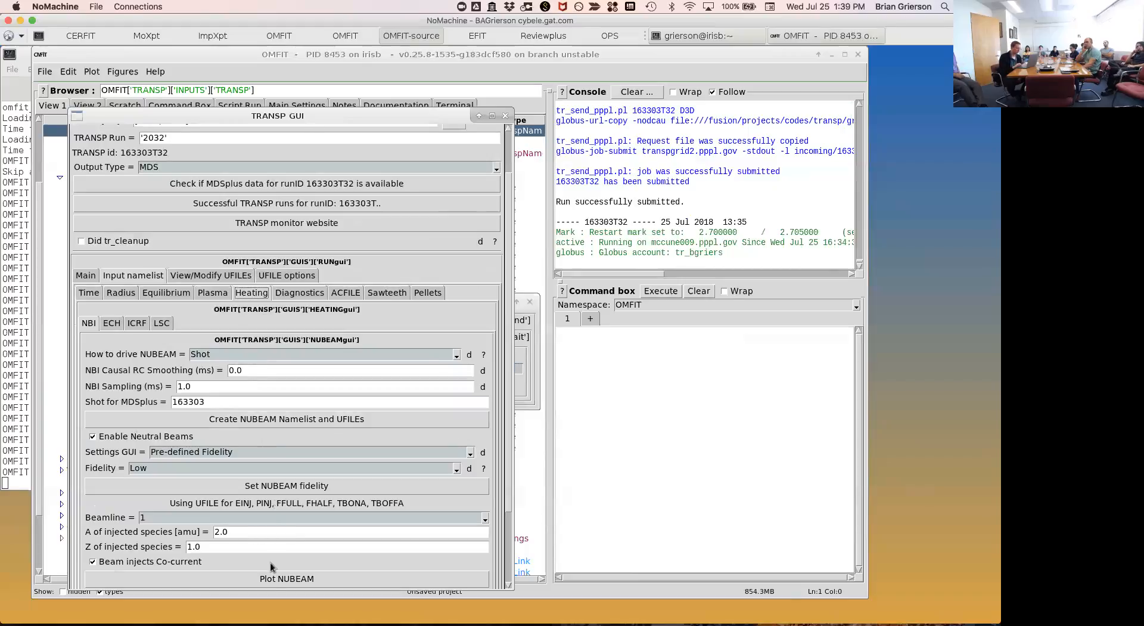
pyautogui.scroll(-3, 267, 556)
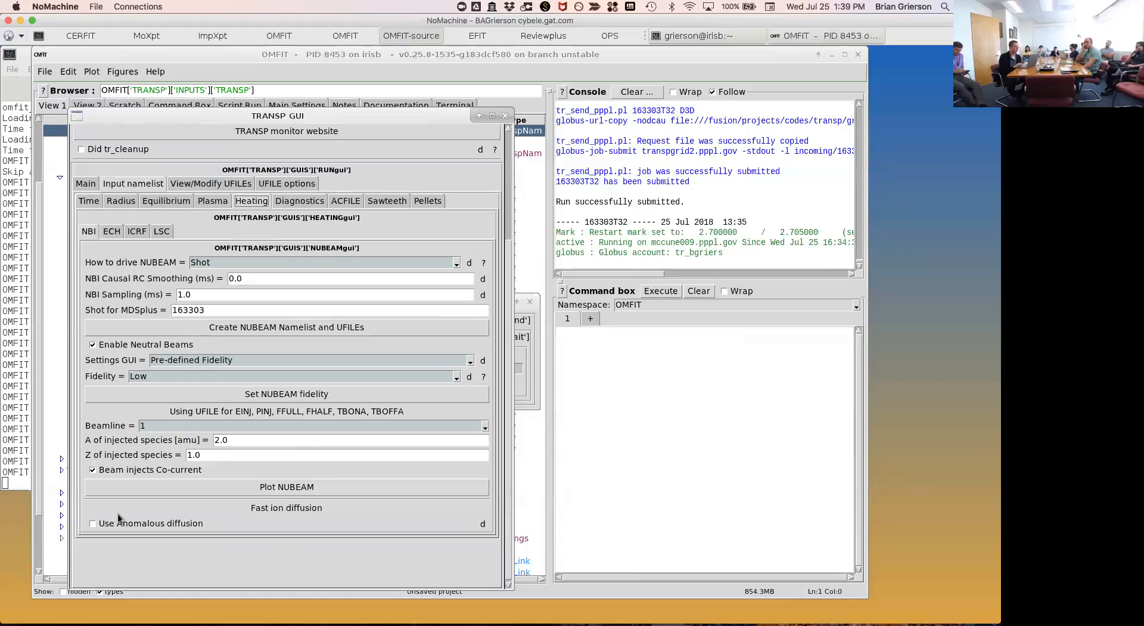
pyautogui.scroll(5, 118, 517)
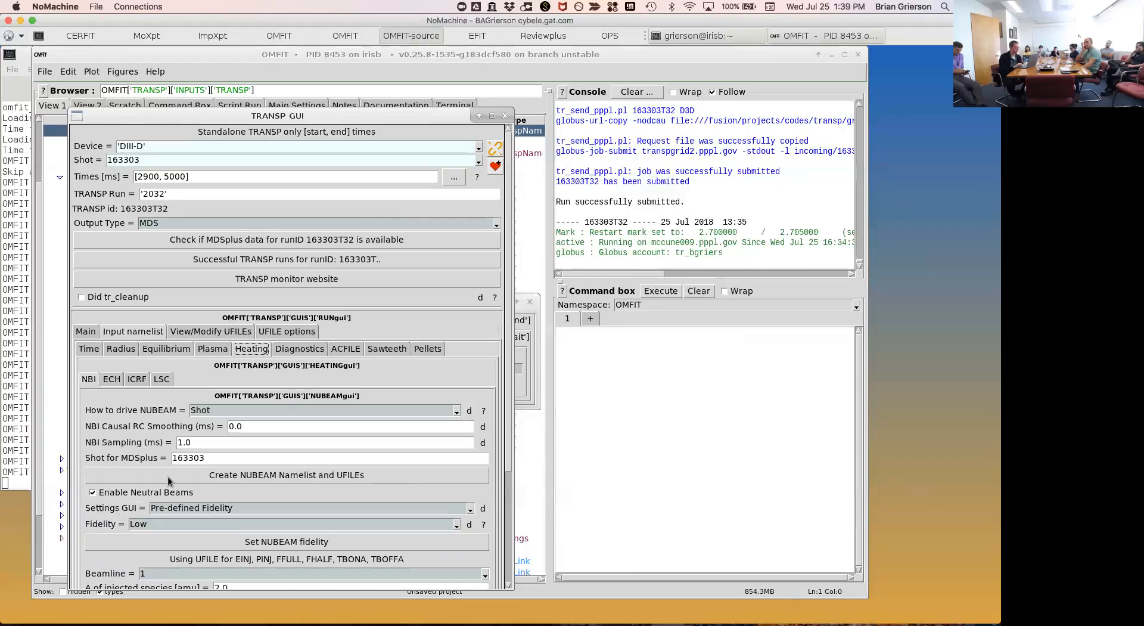
# Review the simulated diagnostics and ACFILE output settings, and return to the main form inputs for the run.
pyautogui.click(300, 351)
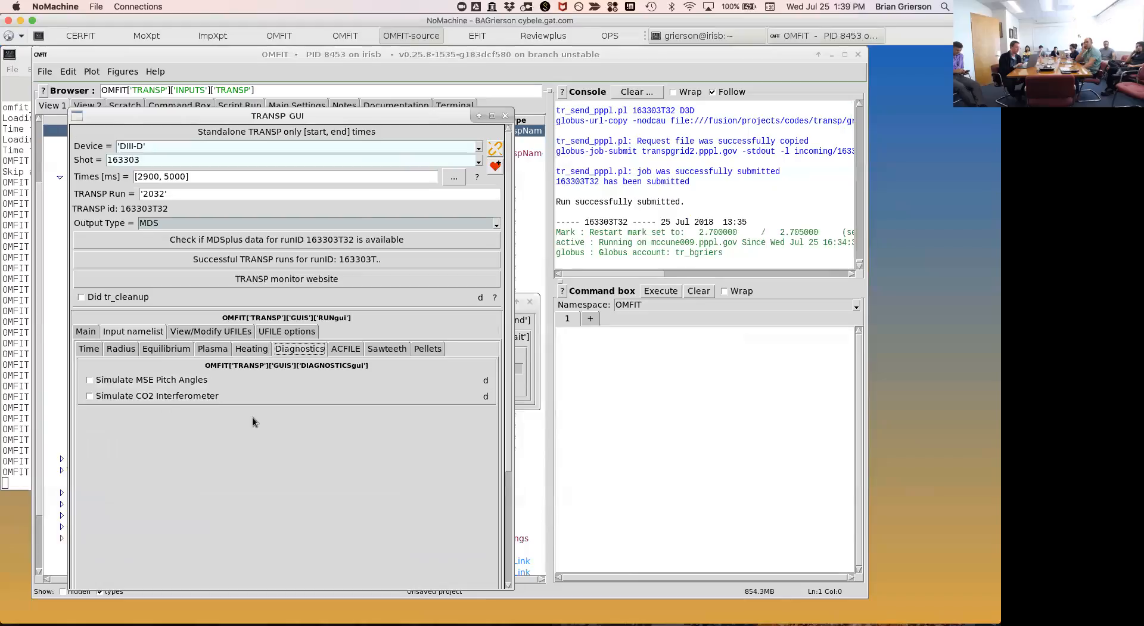
pyautogui.click(343, 349)
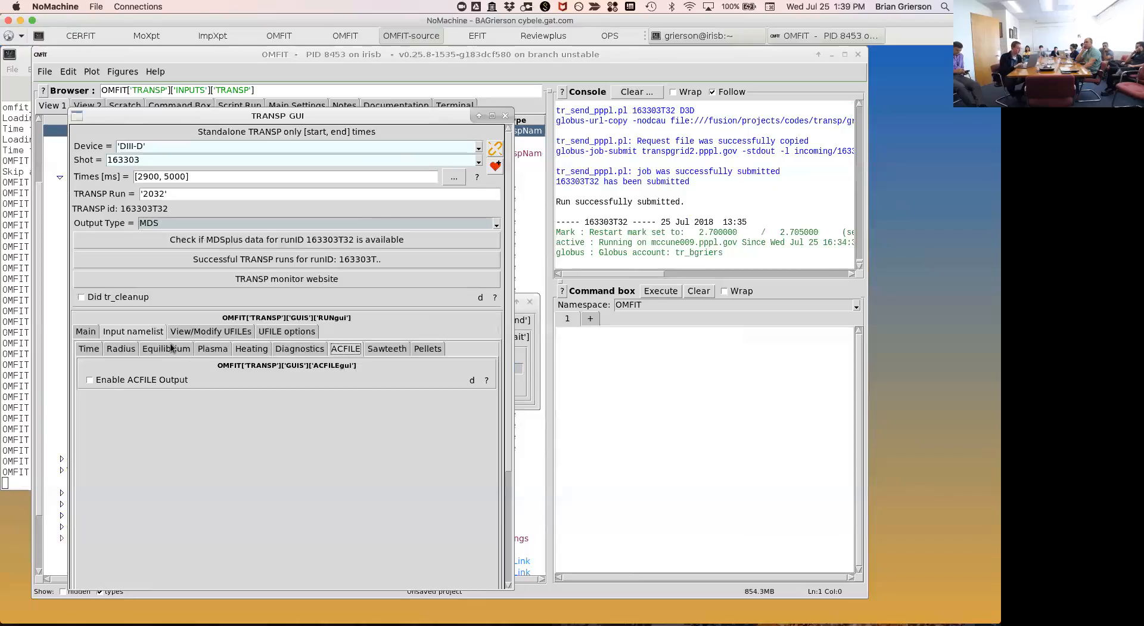
pyautogui.click(87, 332)
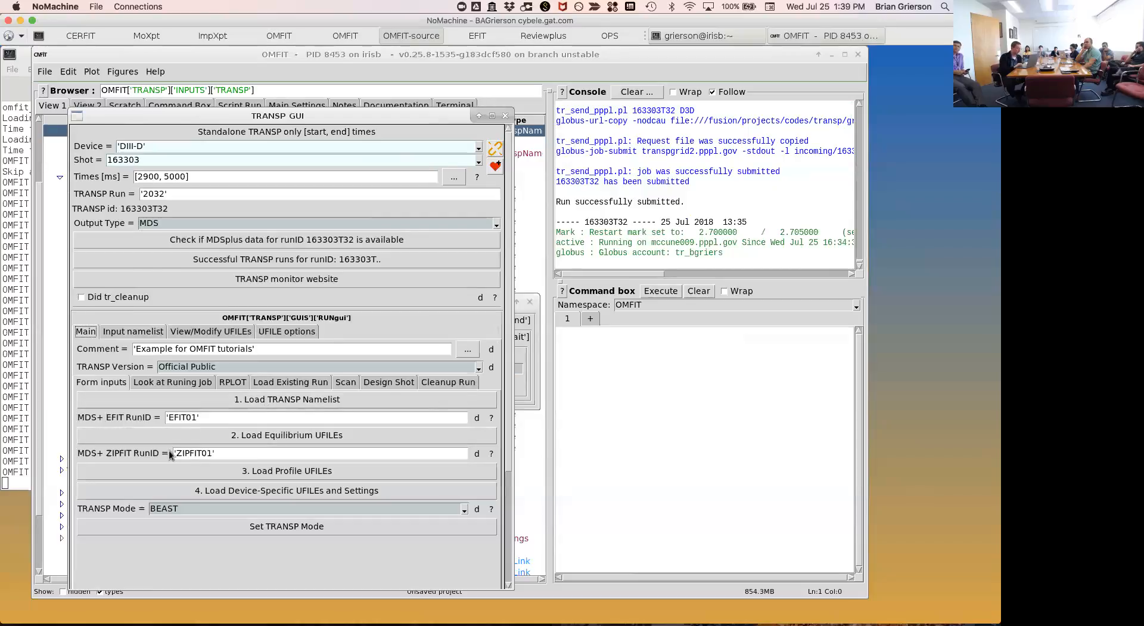
pyautogui.scroll(-3, 169, 449)
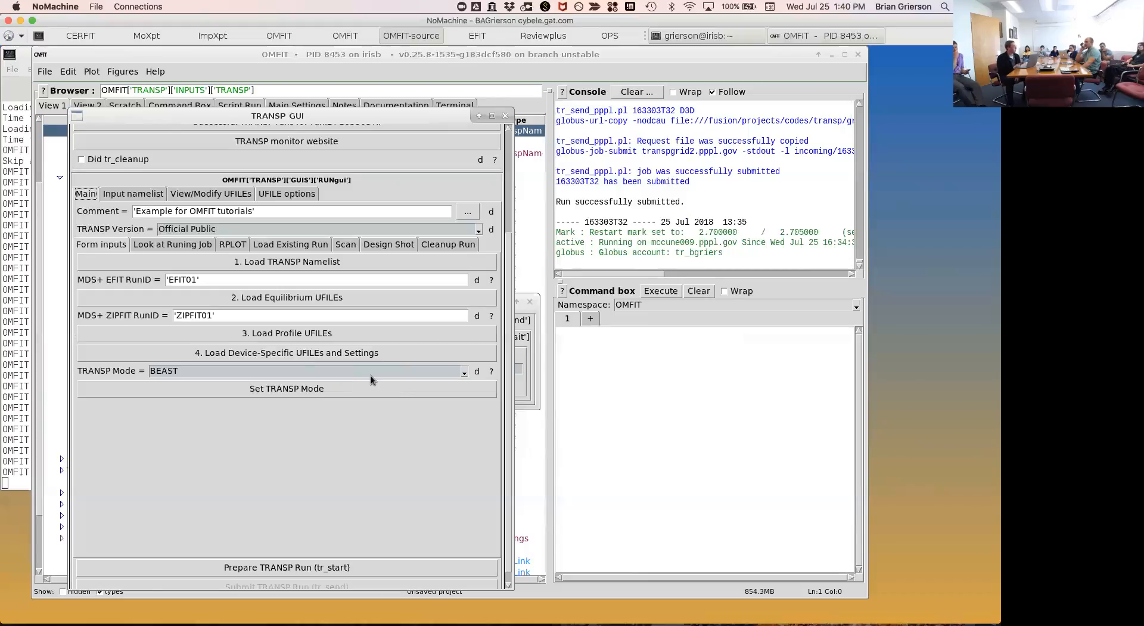
# Check the radial zone settings in the input namelist and select Momentum Transport as the TRANSP mode in the form inputs.
pyautogui.click(142, 195)
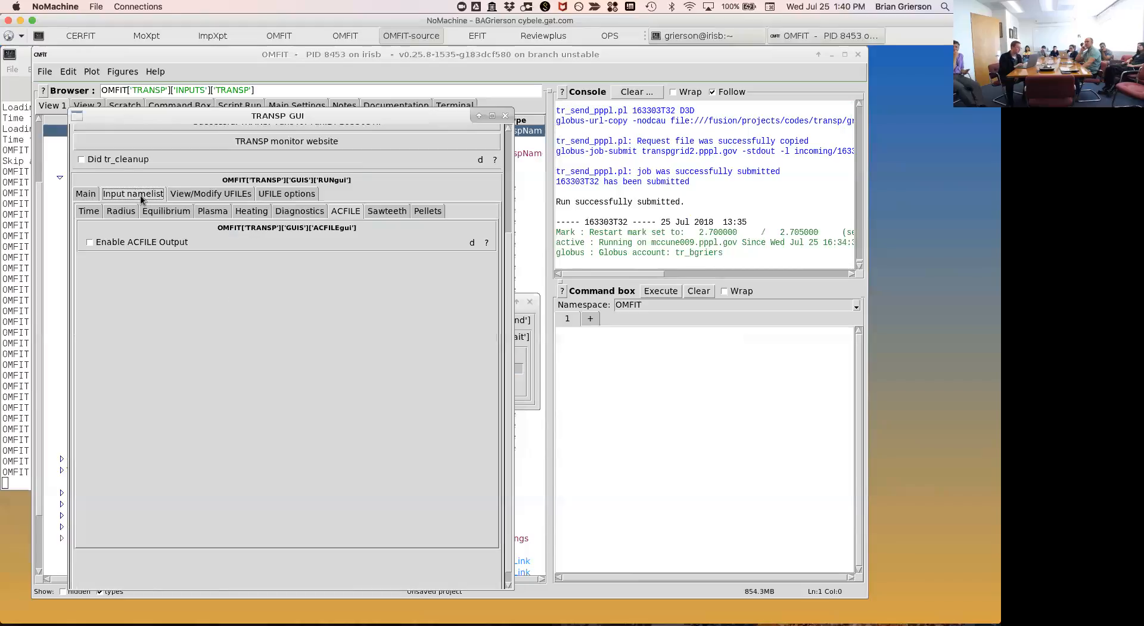
pyautogui.click(133, 213)
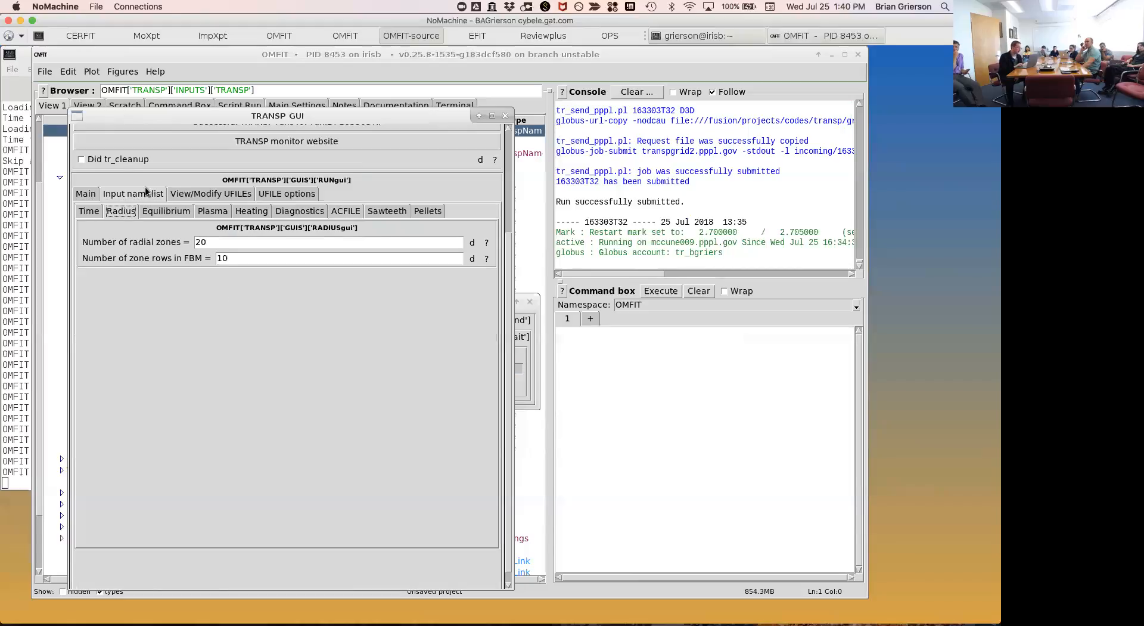
pyautogui.click(92, 194)
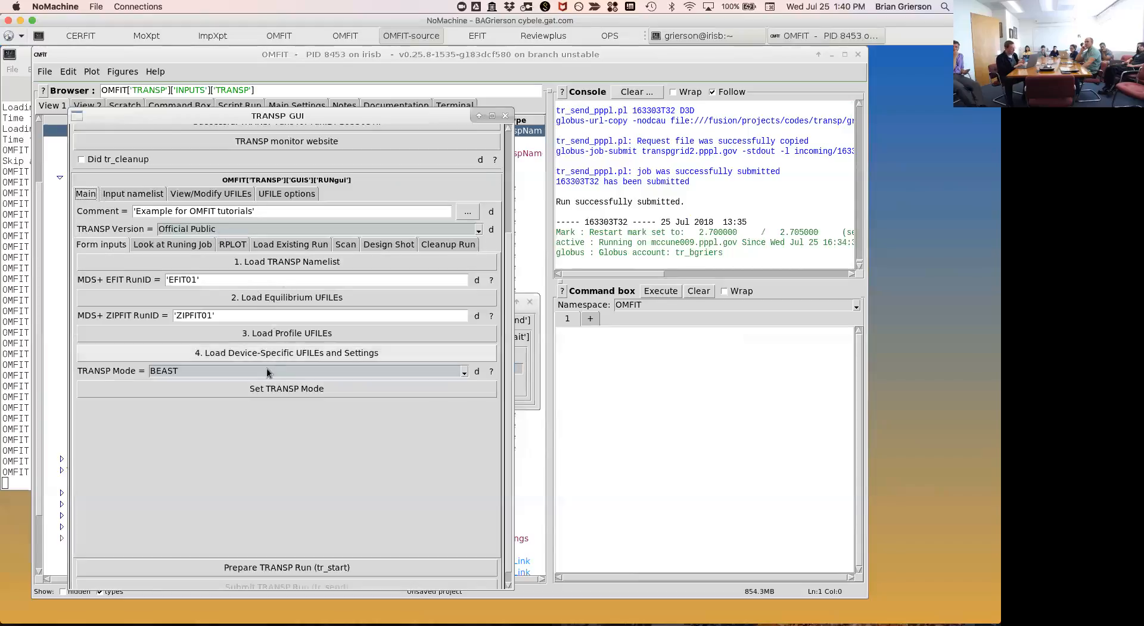
pyautogui.click(249, 372)
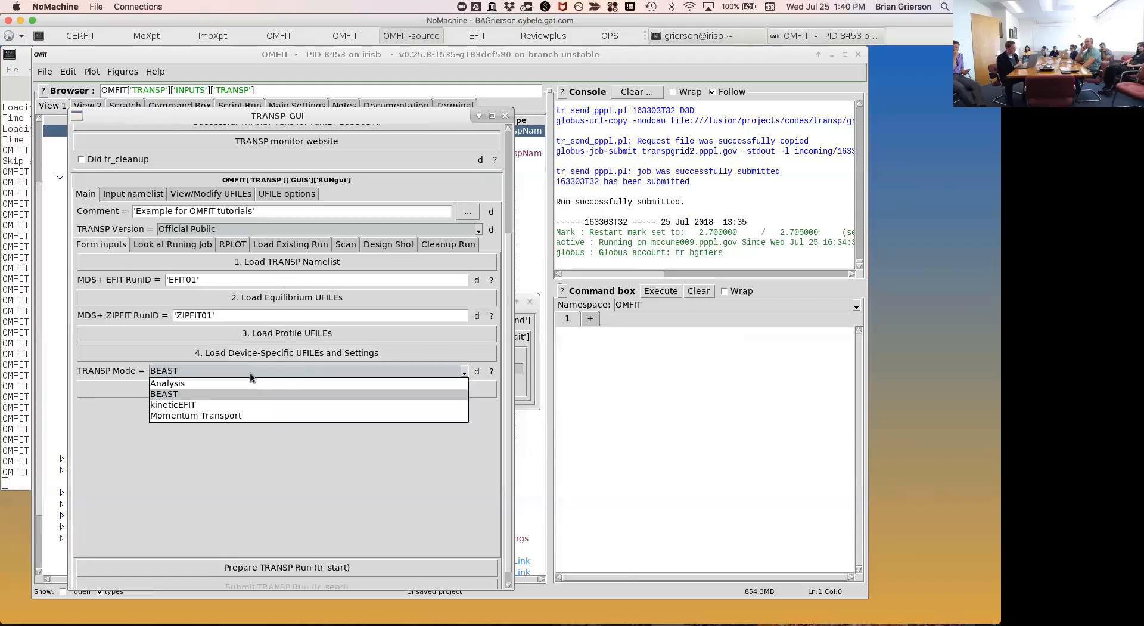
pyautogui.click(246, 414)
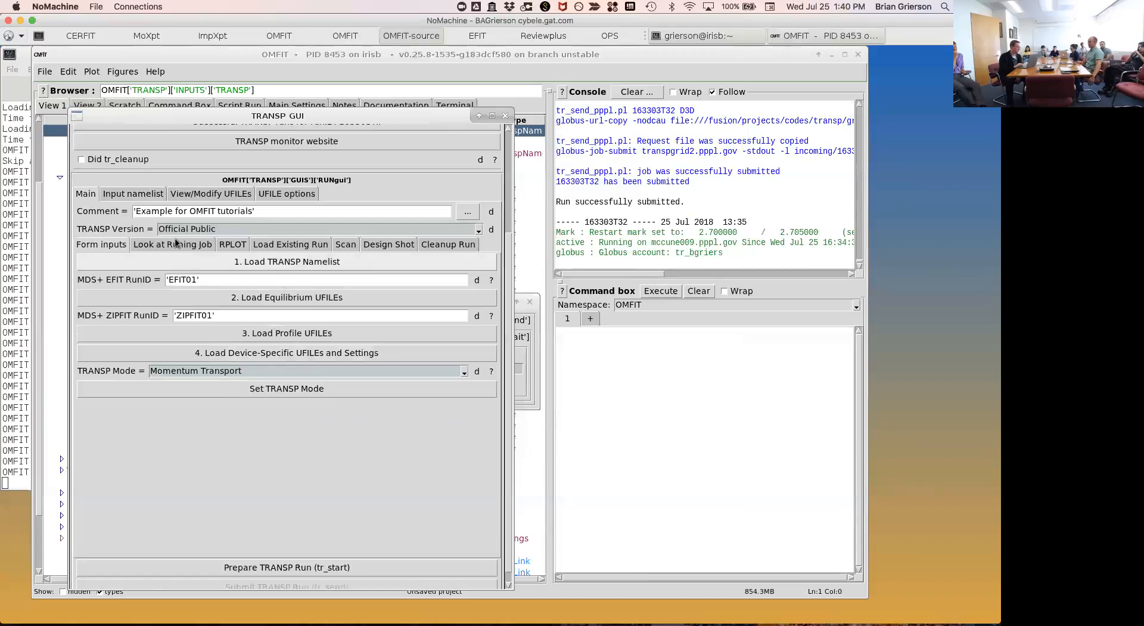
# Open the neutral beam heating settings in the input namelist and switch the NUBEAM settings GUI to Expert User.
pyautogui.click(132, 193)
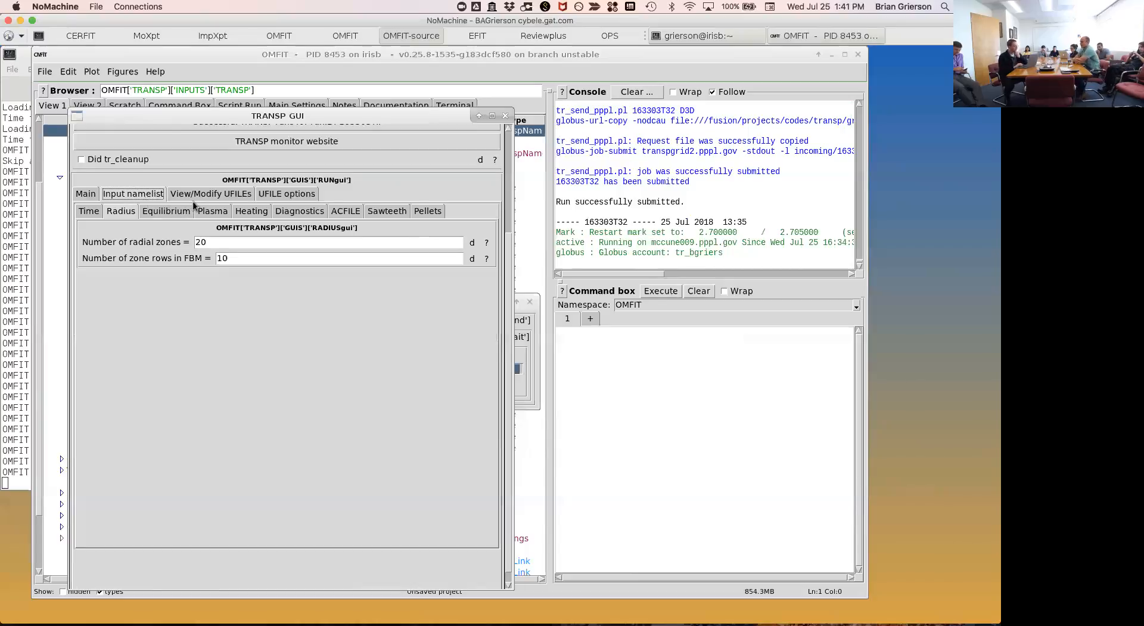
pyautogui.click(250, 213)
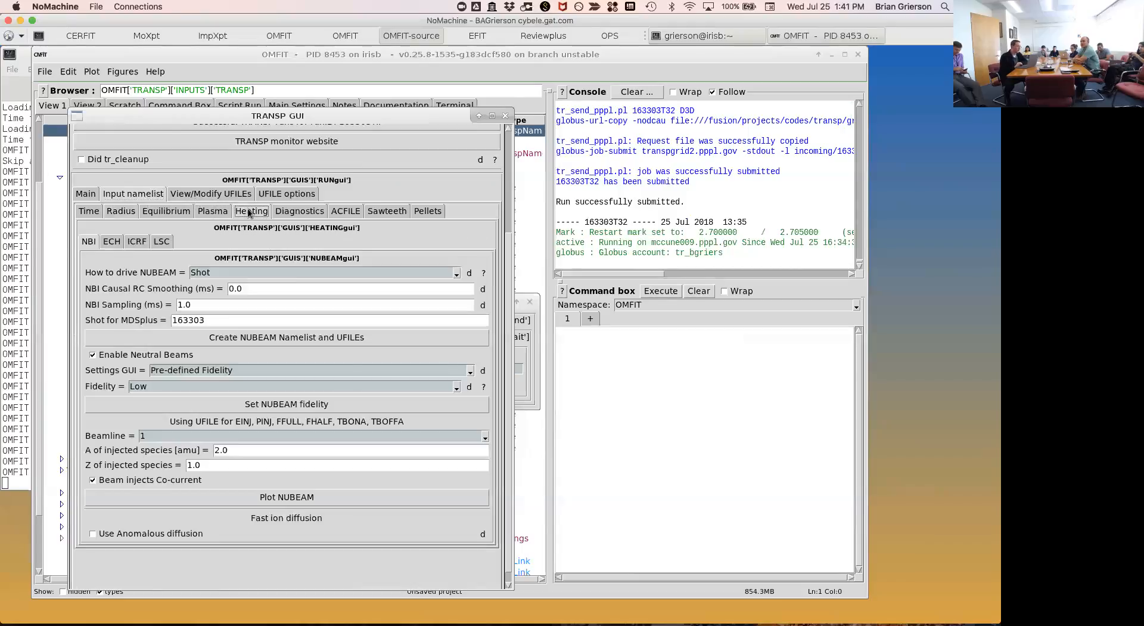
pyautogui.click(190, 370)
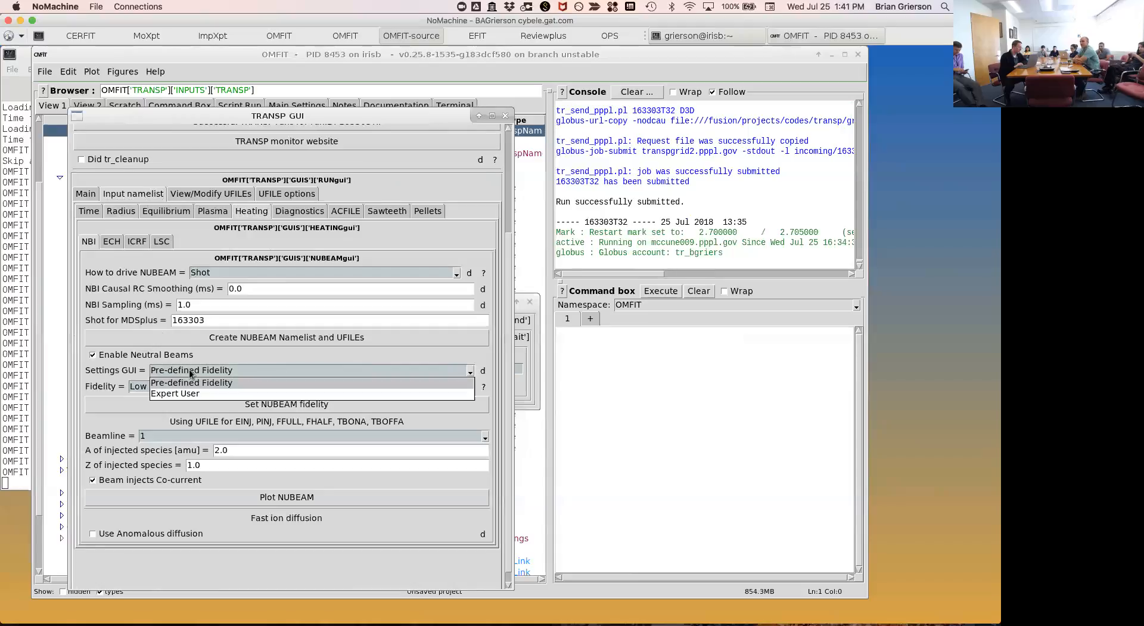
pyautogui.click(189, 393)
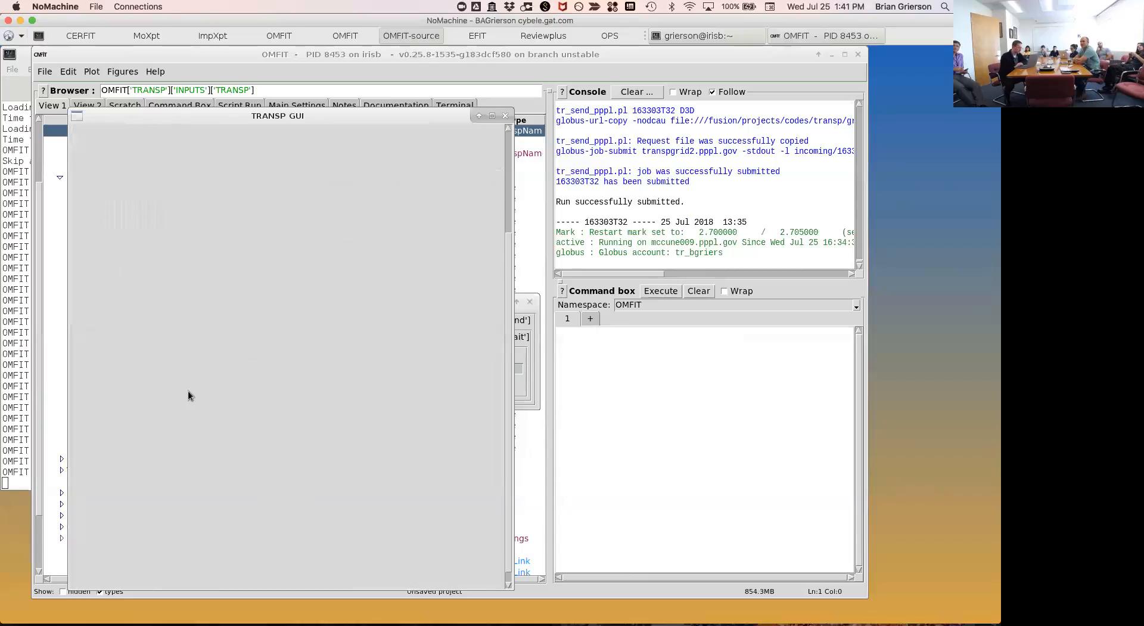
# Reposition the TRANSP GUI and review the expert NUBEAM options for Monte Carlo particles and number of cores.
pyautogui.moveTo(244, 116); pyautogui.dragTo(257, 84)
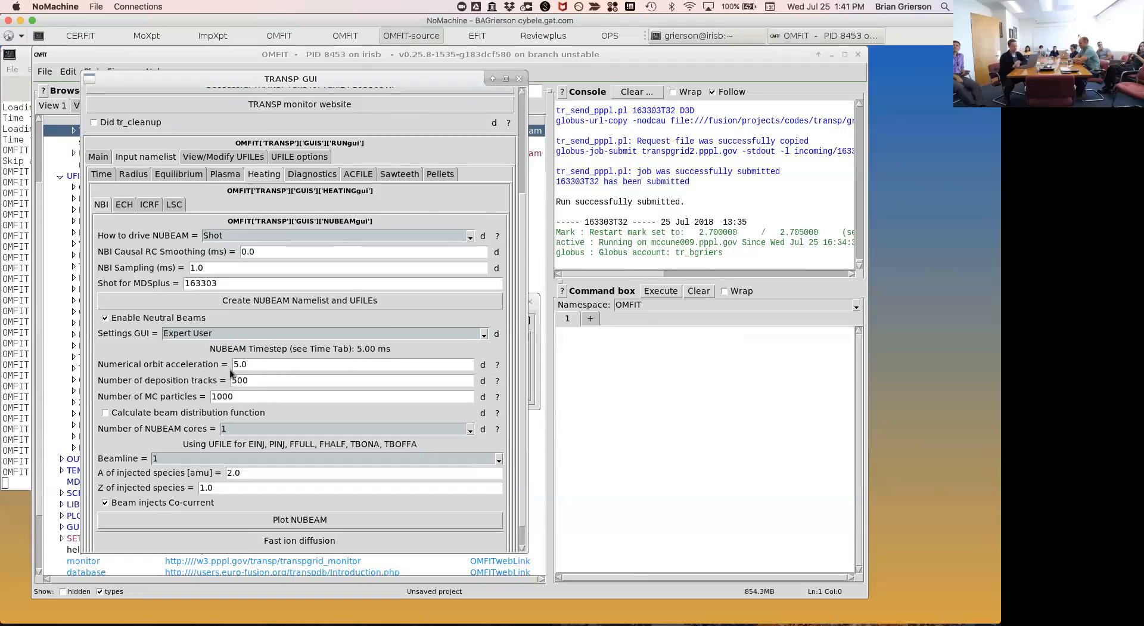
pyautogui.click(221, 396)
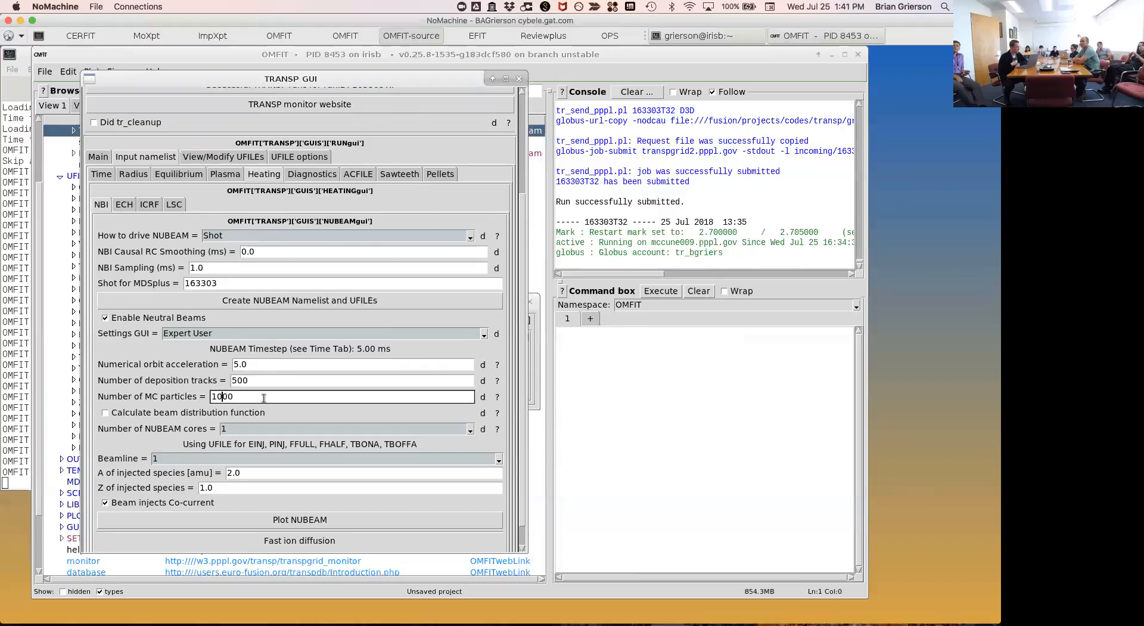
pyautogui.click(270, 427)
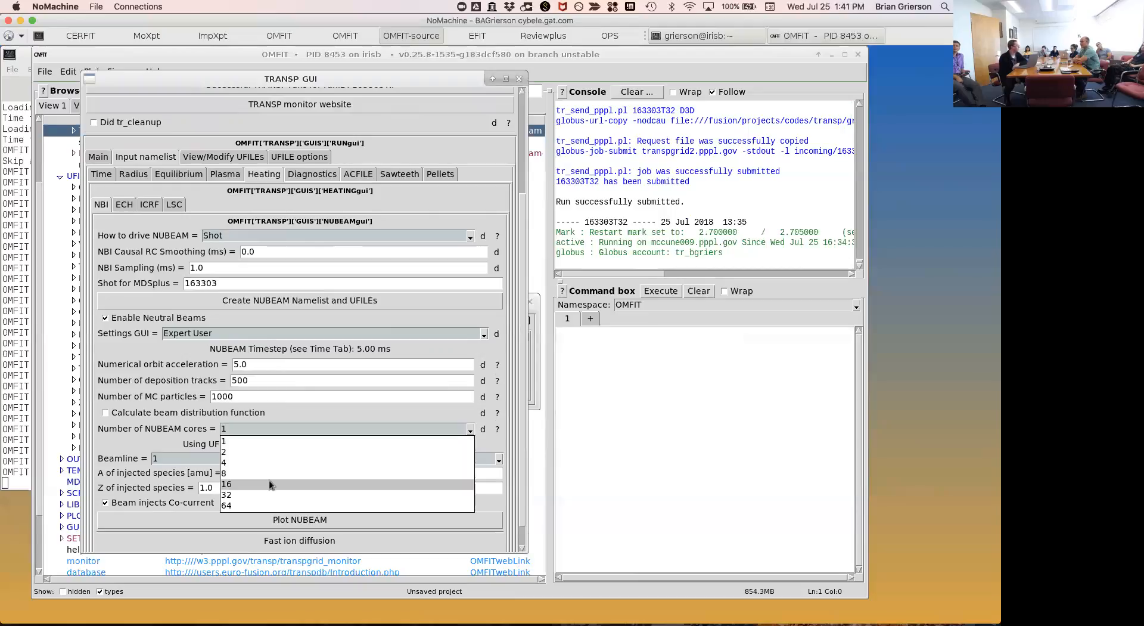
pyautogui.click(195, 410)
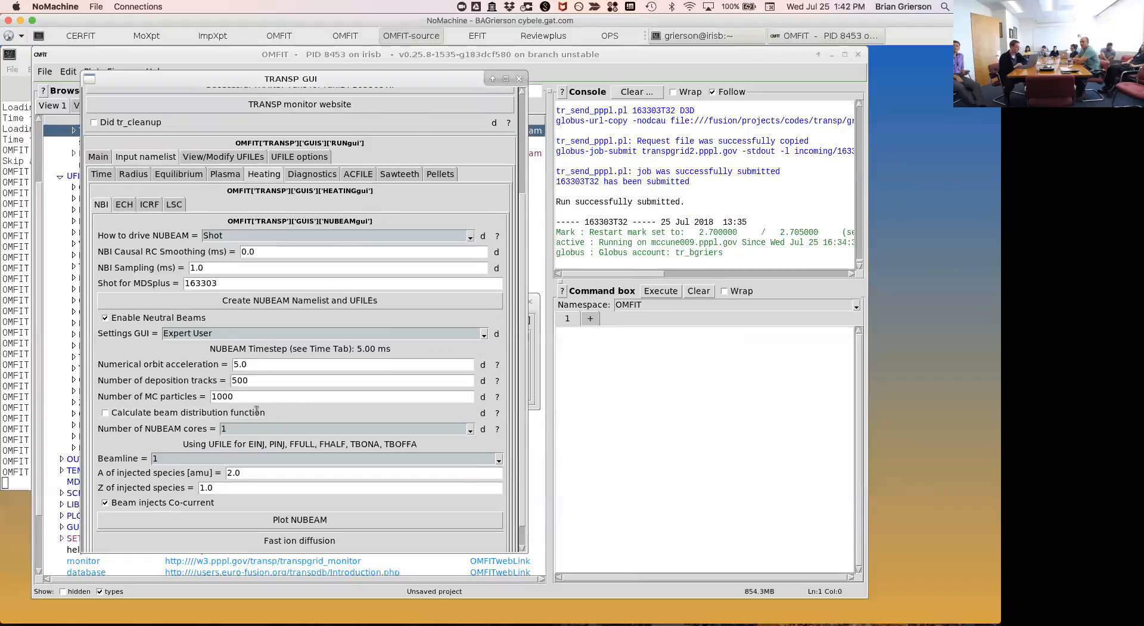
# Move the TRANSP GUI to uncover the tree, expand the TRANSP namelist's MPI group and select NBI_PSERVE.
pyautogui.moveTo(208, 86); pyautogui.dragTo(413, 123)
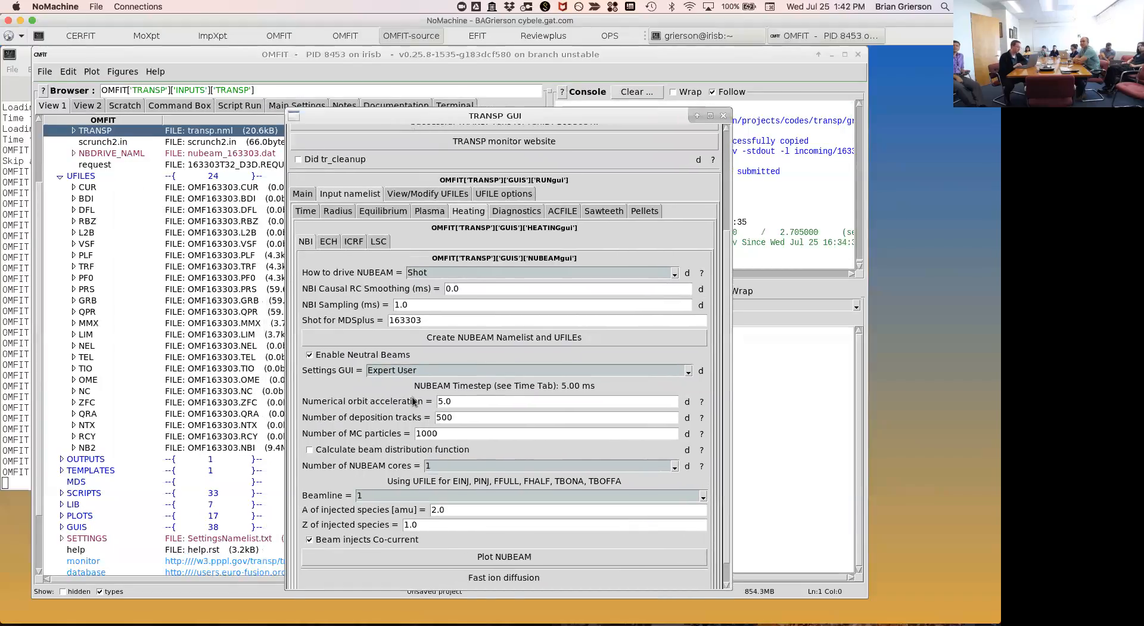
pyautogui.scroll(3, 95, 191)
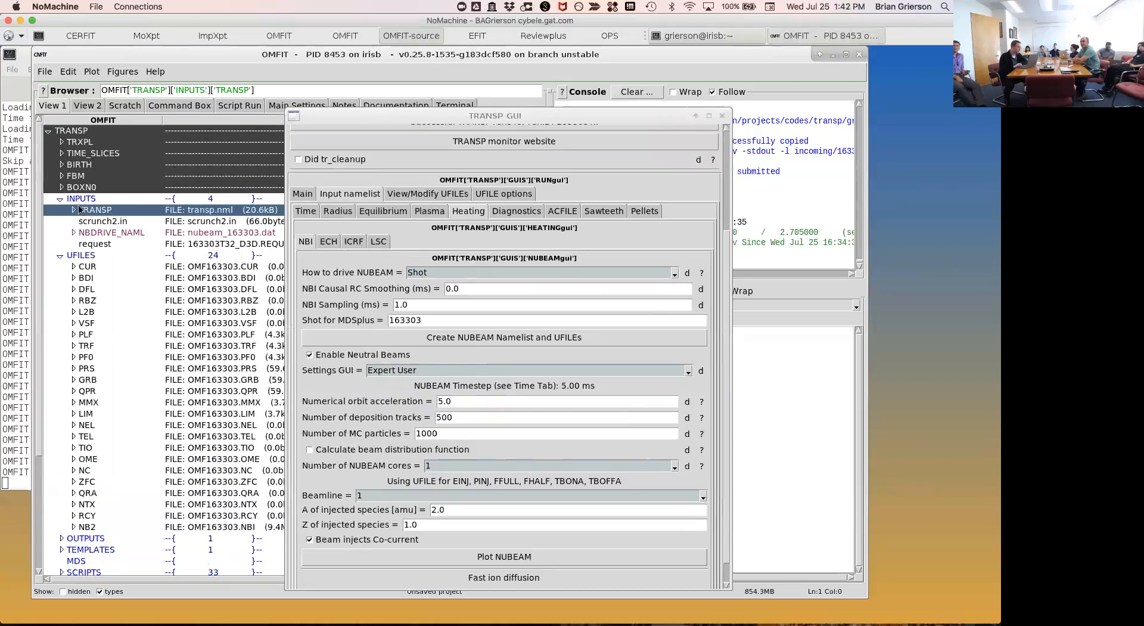
pyautogui.click(73, 210)
pyautogui.click(85, 233)
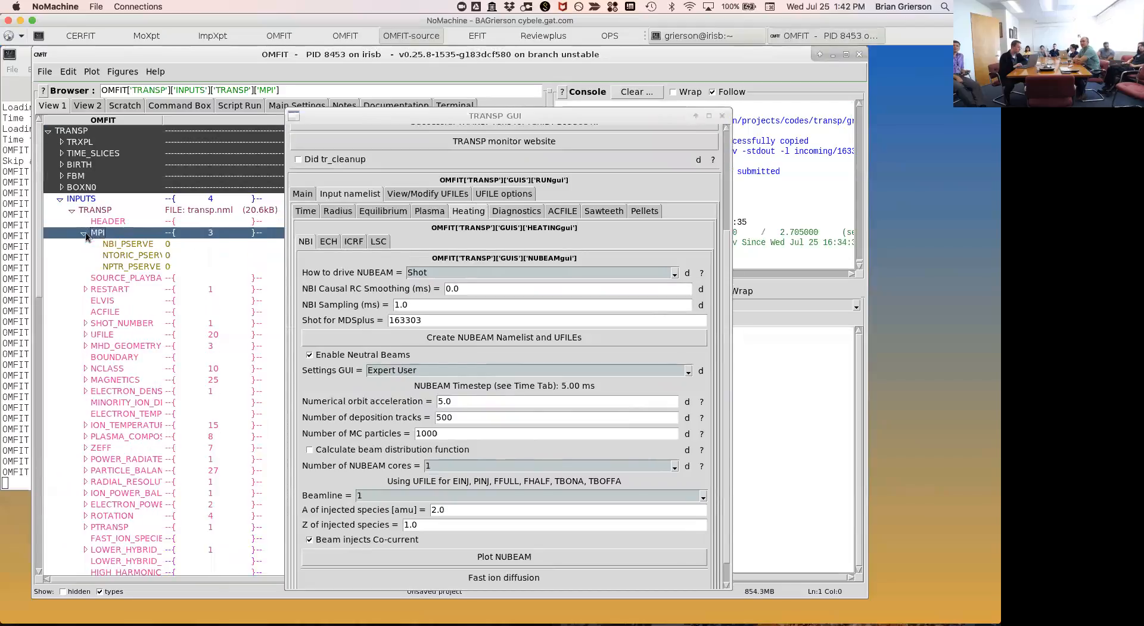
pyautogui.click(137, 246)
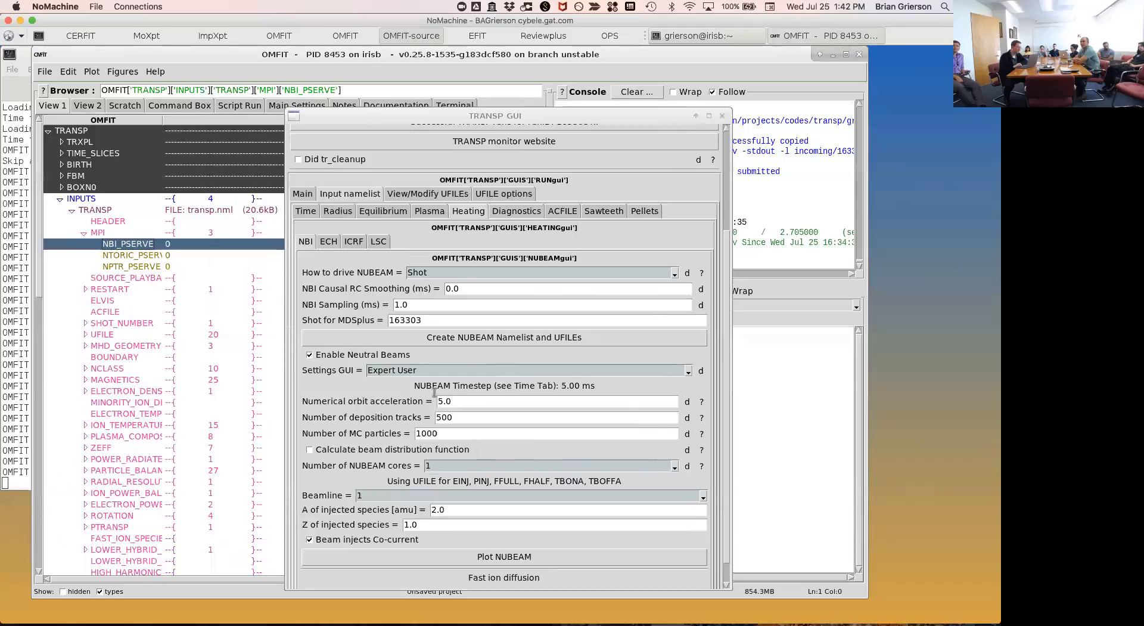
# Set the number of NUBEAM cores to 8 and select trmpi in the MPI group of the TRANSP physics settings in the tree.
pyautogui.click(463, 466)
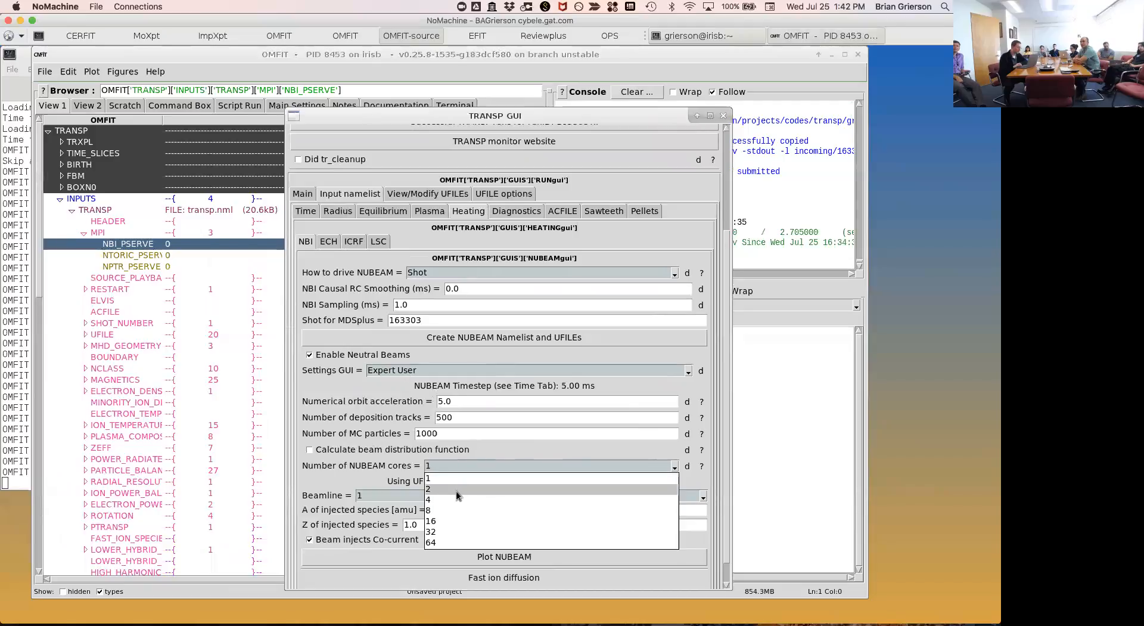
pyautogui.click(450, 510)
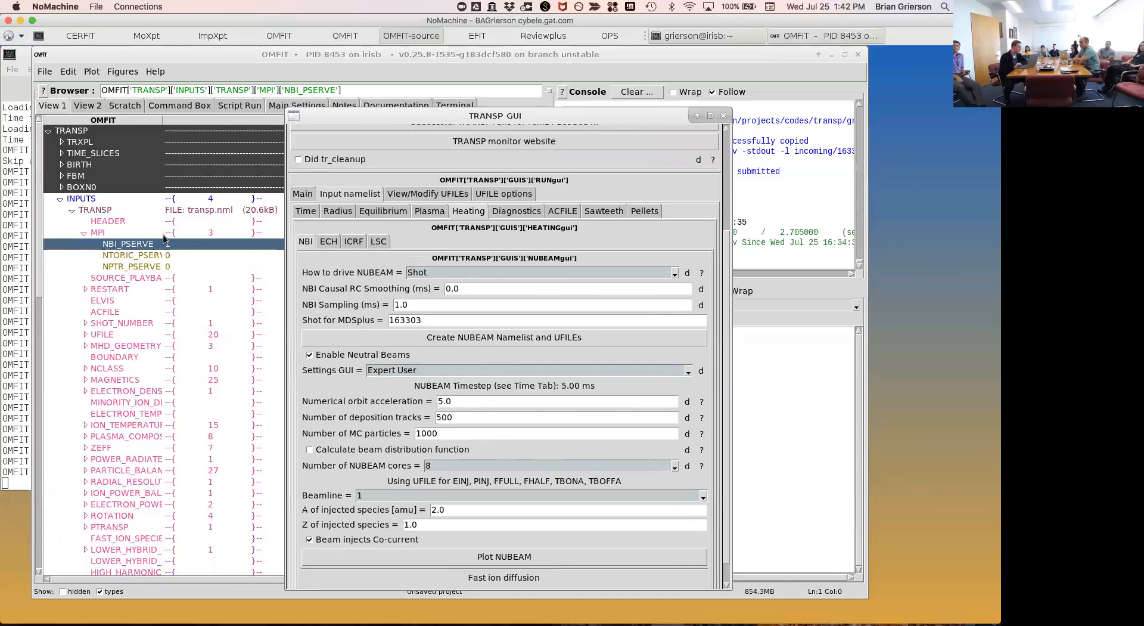
pyautogui.scroll(-10, 101, 438)
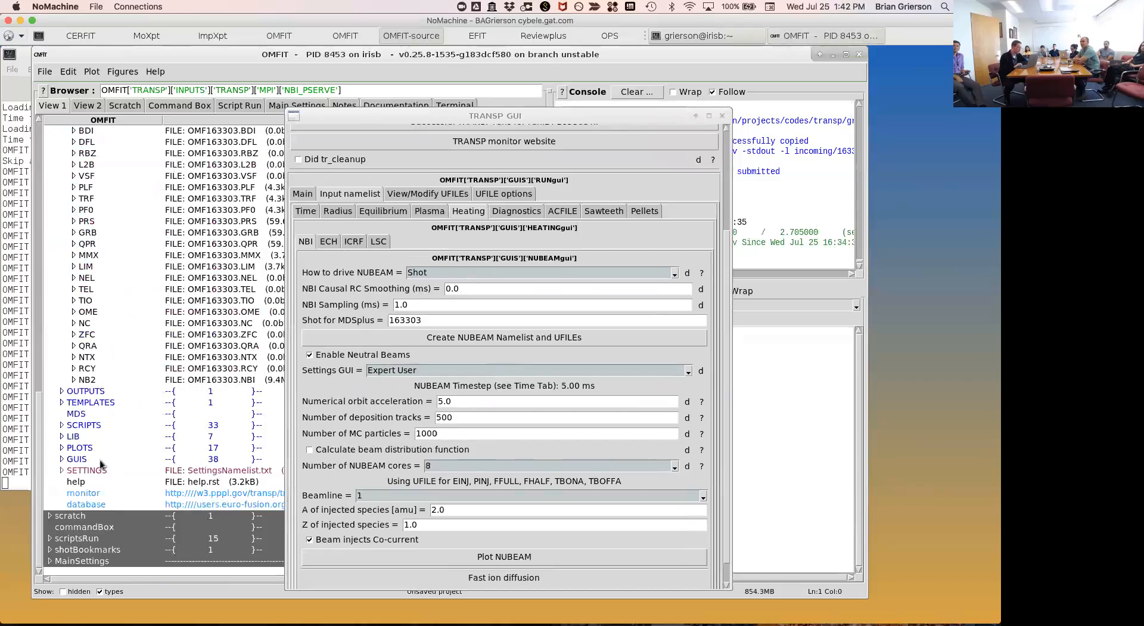
pyautogui.click(60, 470)
pyautogui.click(72, 482)
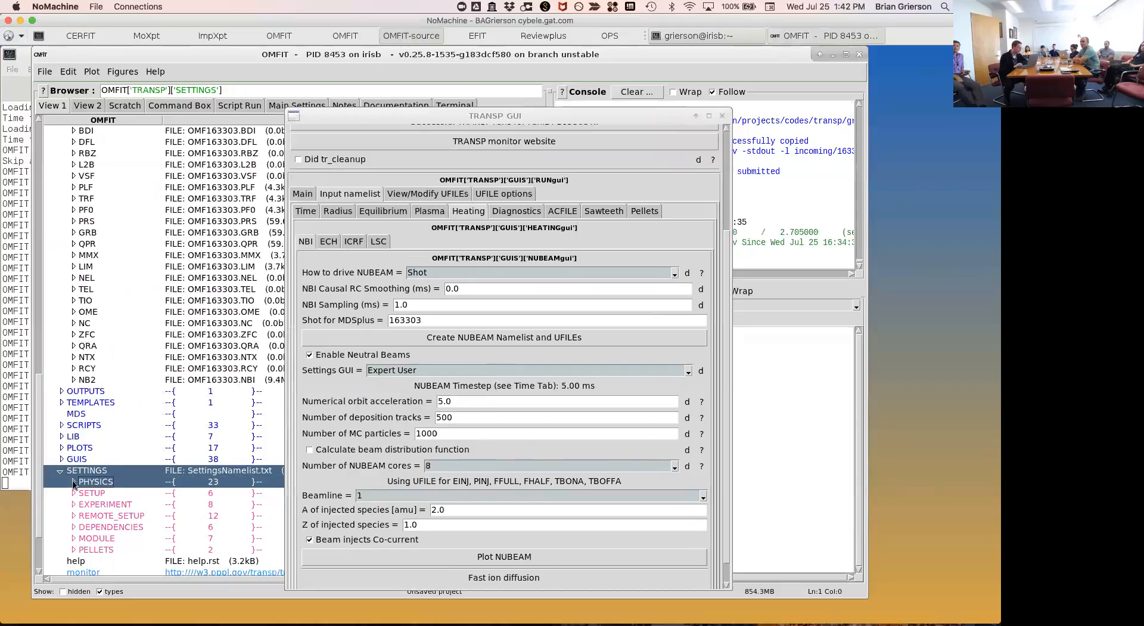
pyautogui.scroll(-5, 116, 513)
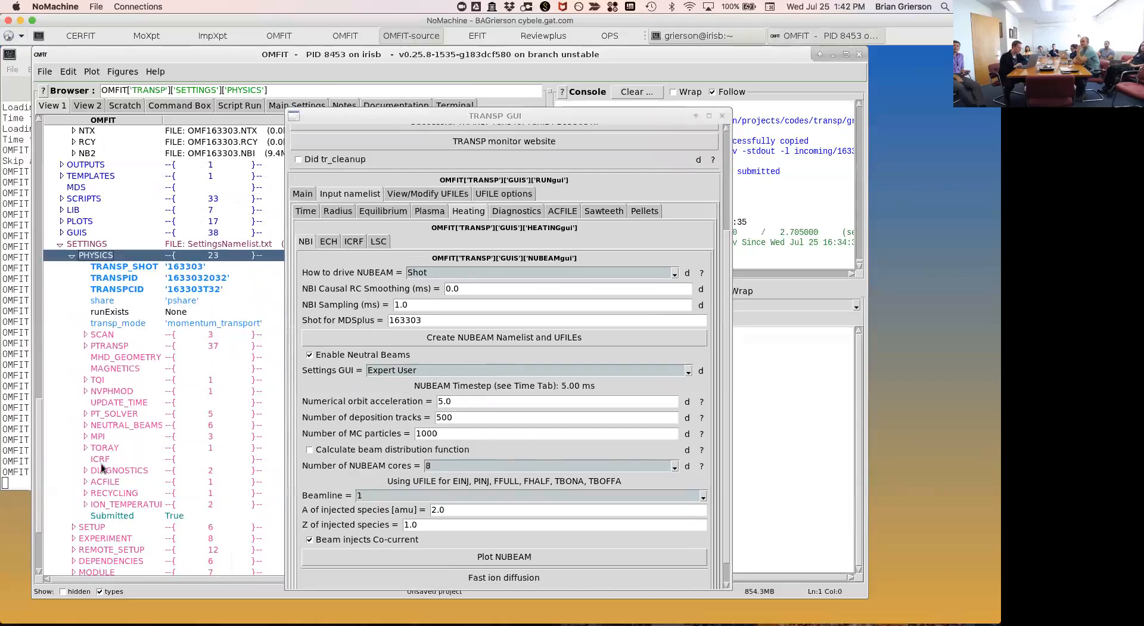
pyautogui.click(82, 439)
pyautogui.click(113, 447)
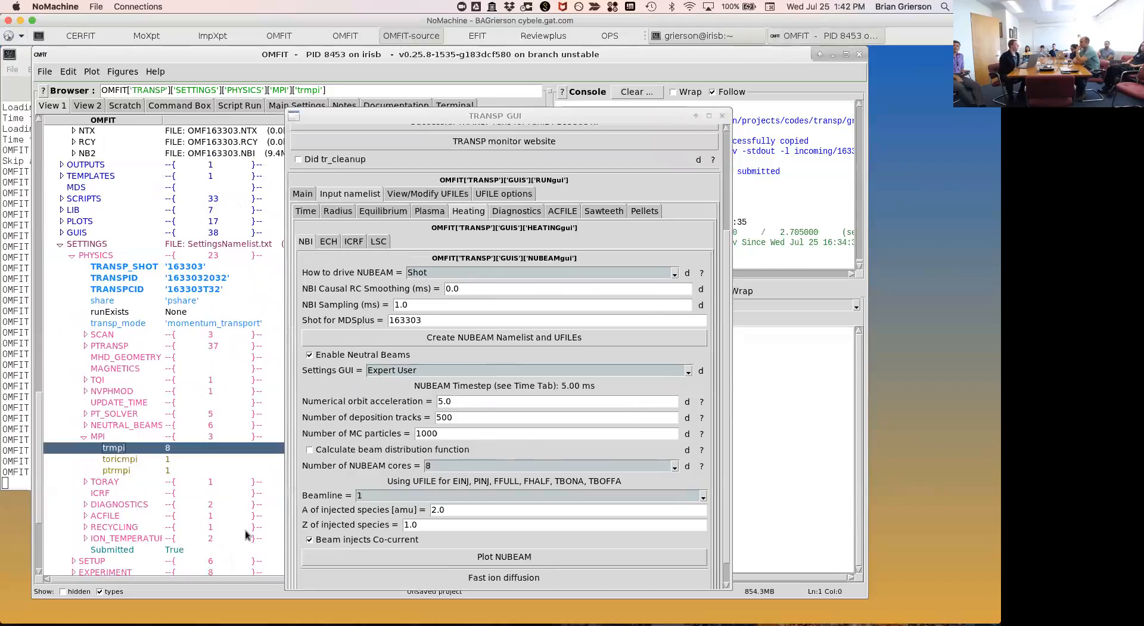
# Set the number of NUBEAM cores to 4, collapse the physics settings' MPI group and select NBI_PSERVE in the input namelist.
pyautogui.click(484, 463)
pyautogui.click(473, 499)
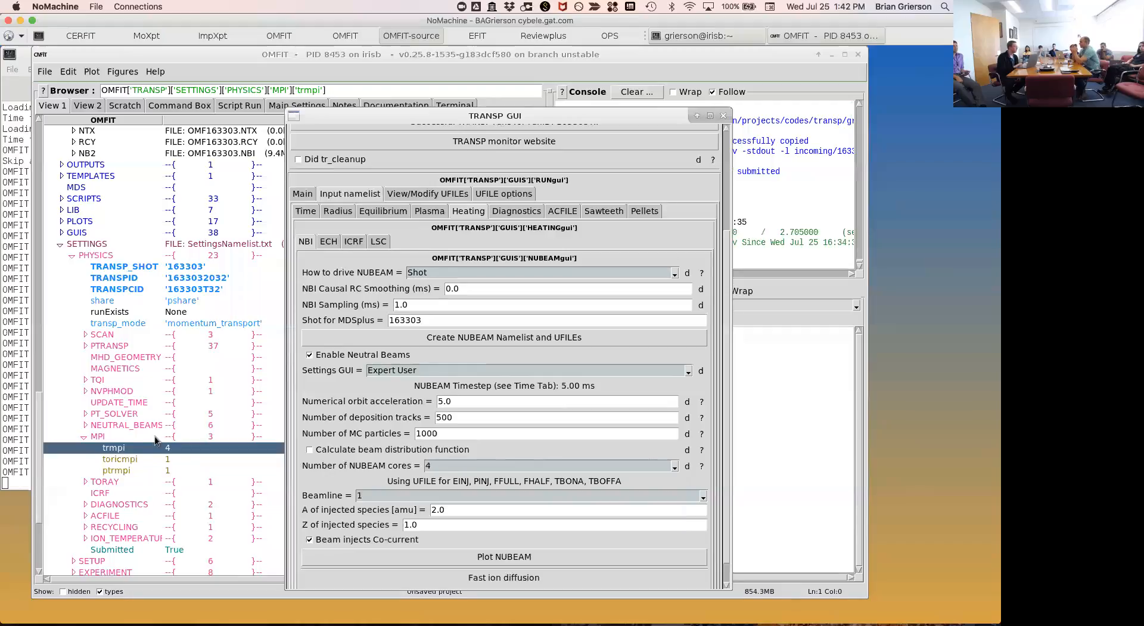
pyautogui.click(84, 437)
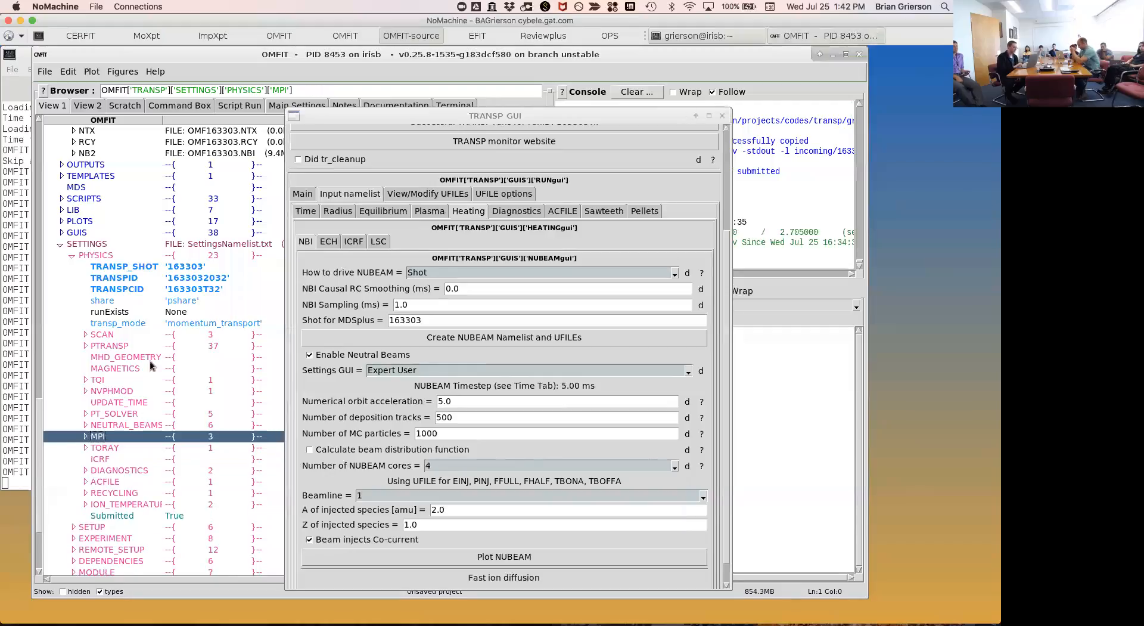
pyautogui.scroll(15, 148, 292)
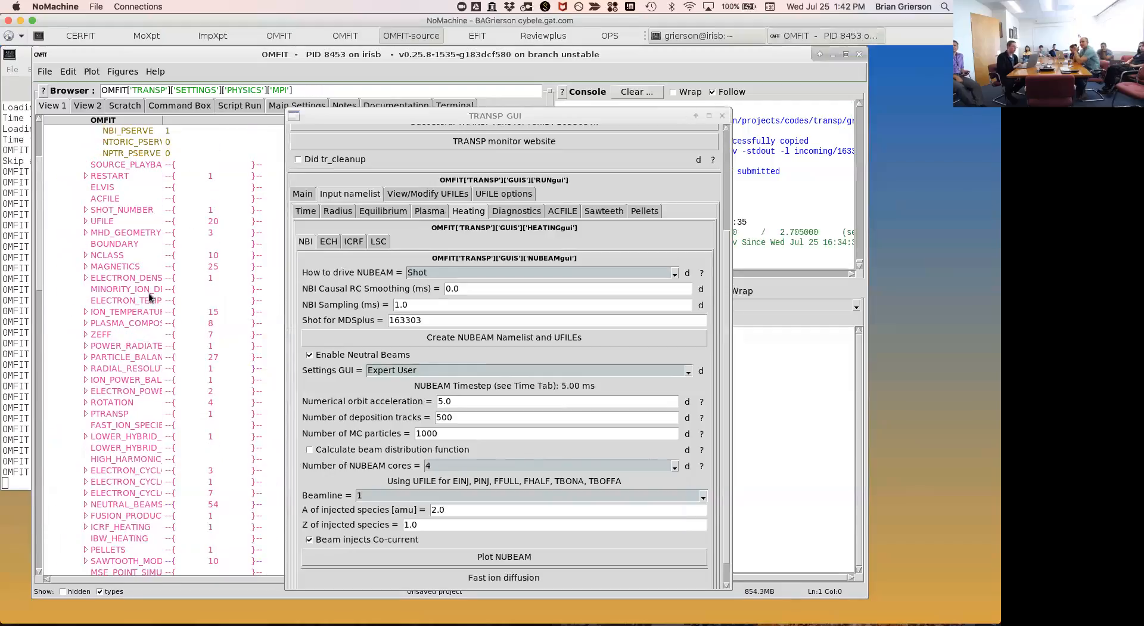
pyautogui.scroll(3, 149, 297)
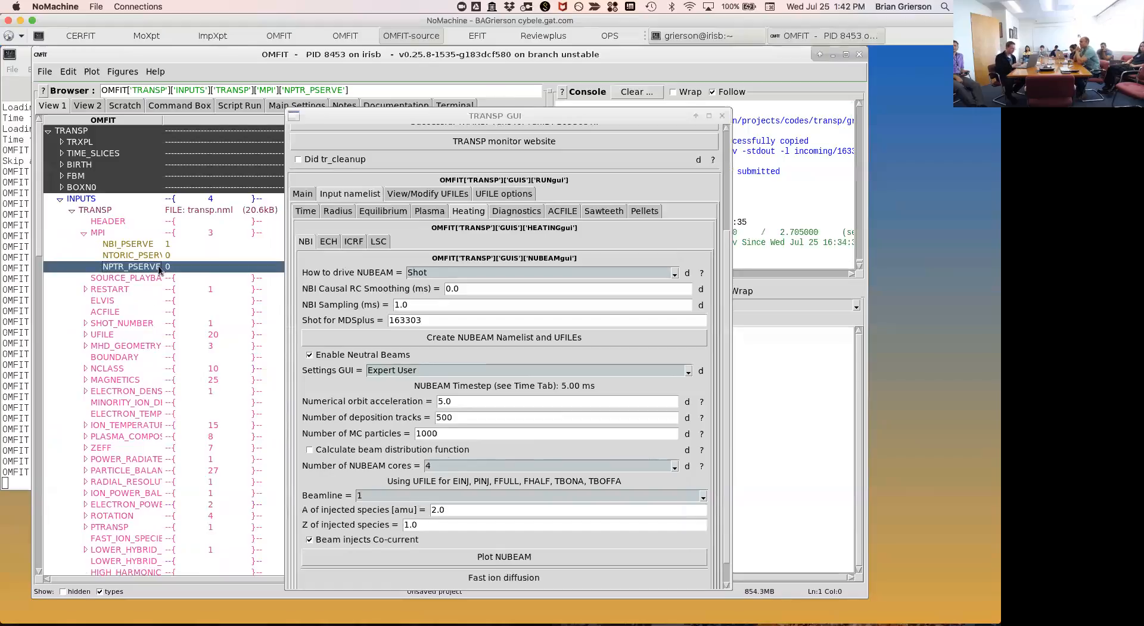
pyautogui.click(140, 244)
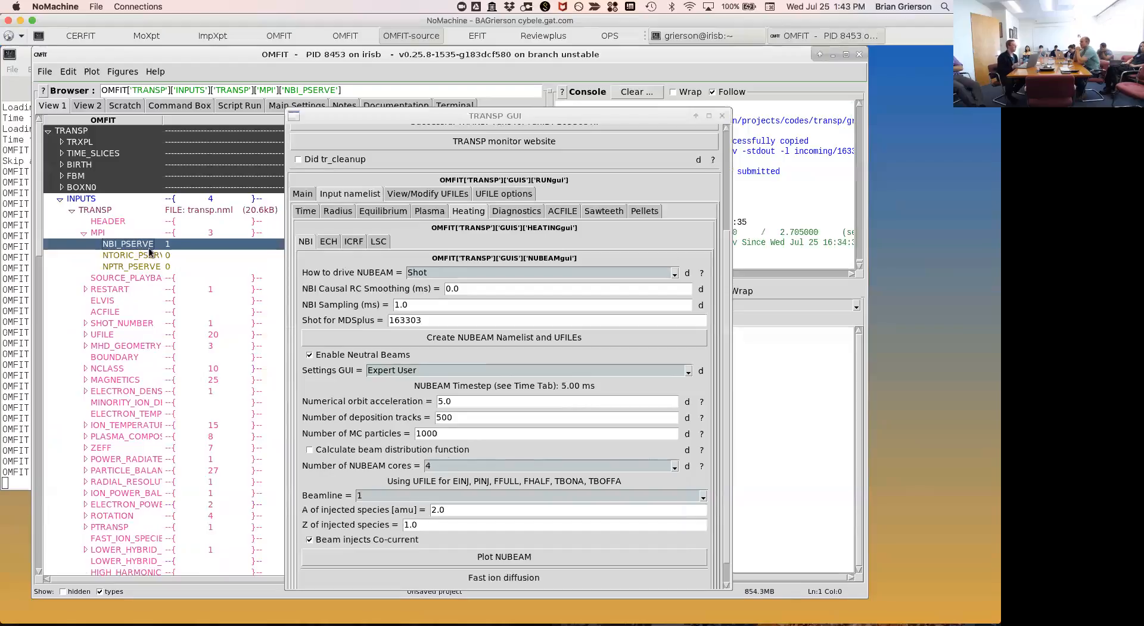
# Examine the trmpi and ptrmpi entries in the MPI group of the TRANSP physics settings.
pyautogui.scroll(-10, 148, 249)
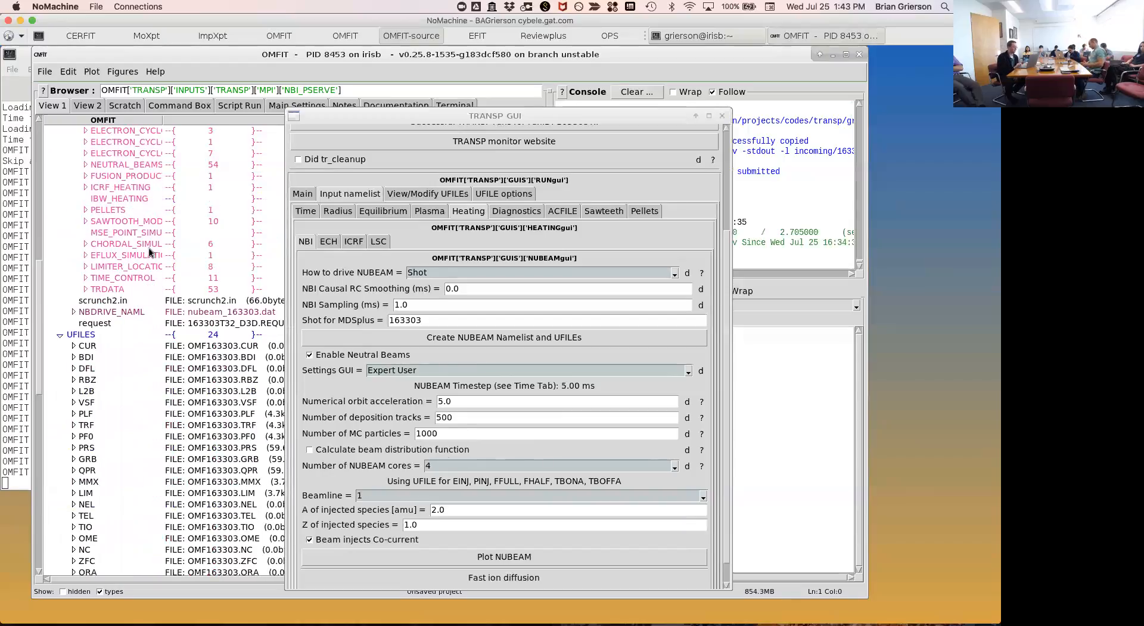
pyautogui.scroll(-12, 148, 249)
pyautogui.scroll(-3, 149, 250)
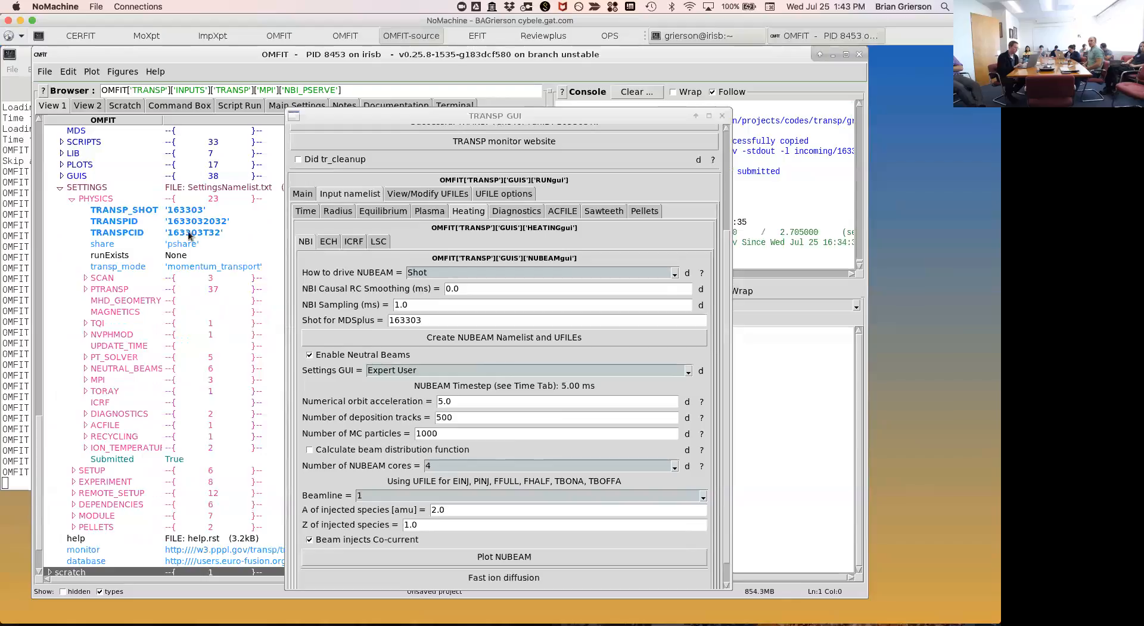
pyautogui.click(87, 380)
pyautogui.click(145, 391)
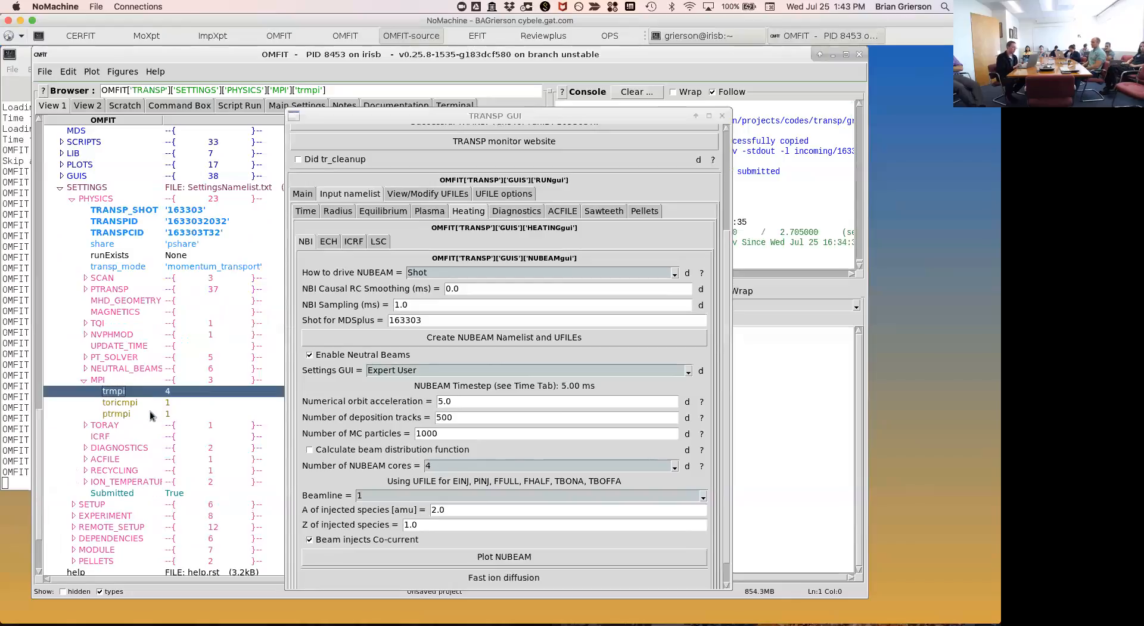
pyautogui.click(149, 413)
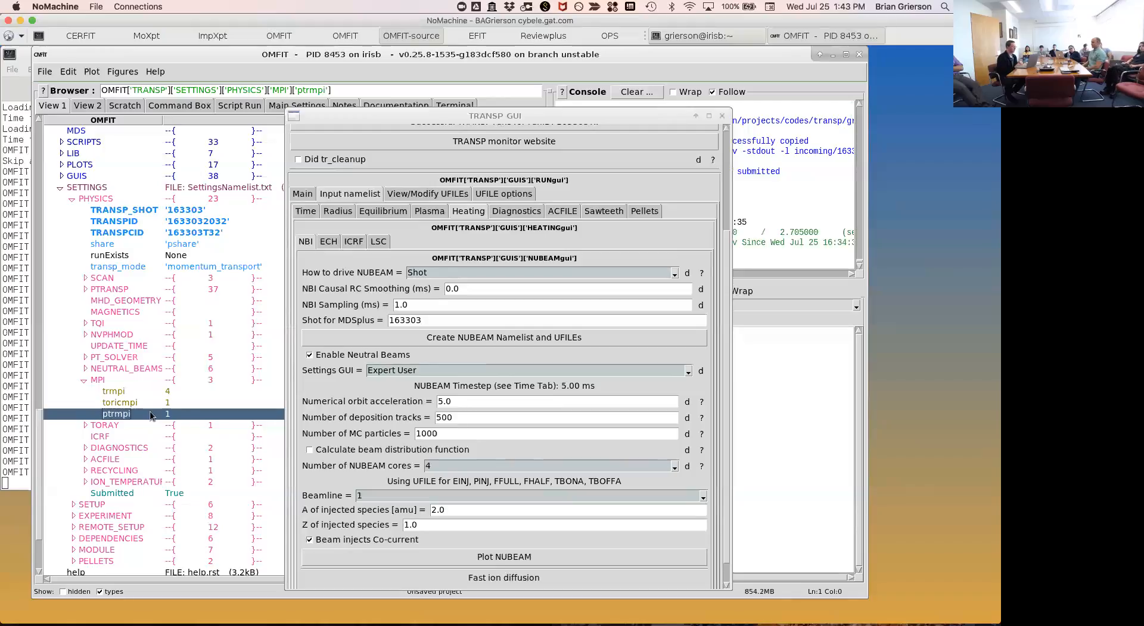
# Collapse the MPI group and the SETTINGS and UFILES branches of the TRANSP tree.
pyautogui.click(87, 382)
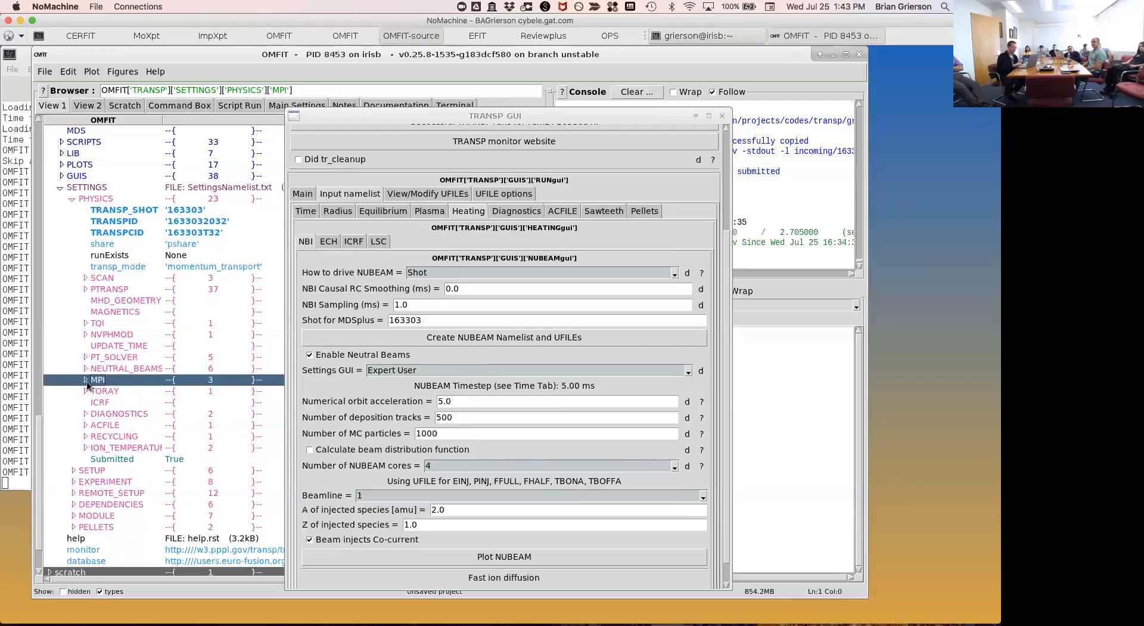
pyautogui.press('Left')
pyautogui.press('Left')
pyautogui.press('Left')
pyautogui.press('Left')
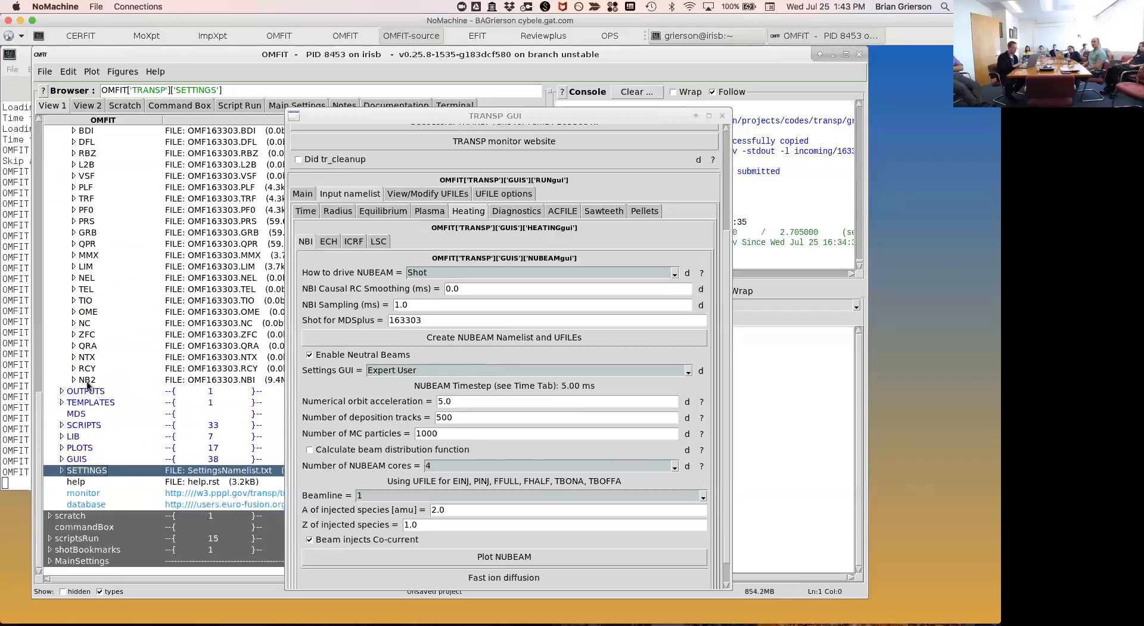
pyautogui.click(142, 299)
pyautogui.press('Left')
pyautogui.press('Left')
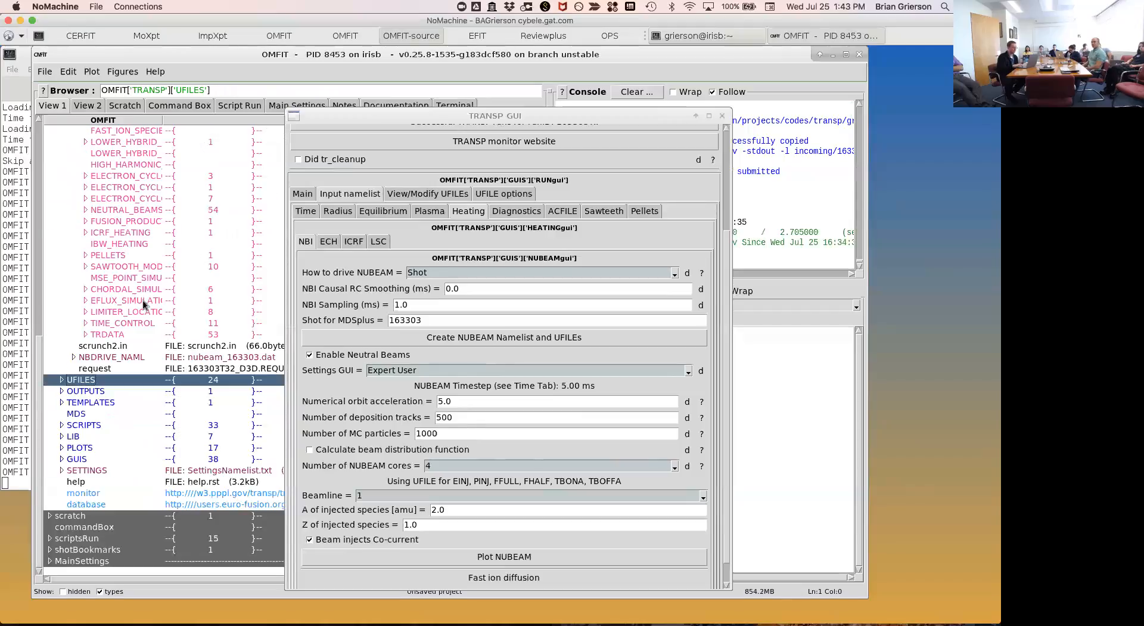
# Collapse the TRANSP namelist and its parent INPUTS branch in the tree.
pyautogui.press('Up')
pyautogui.press('Up')
pyautogui.press('Up')
pyautogui.press('Up')
pyautogui.press('Up')
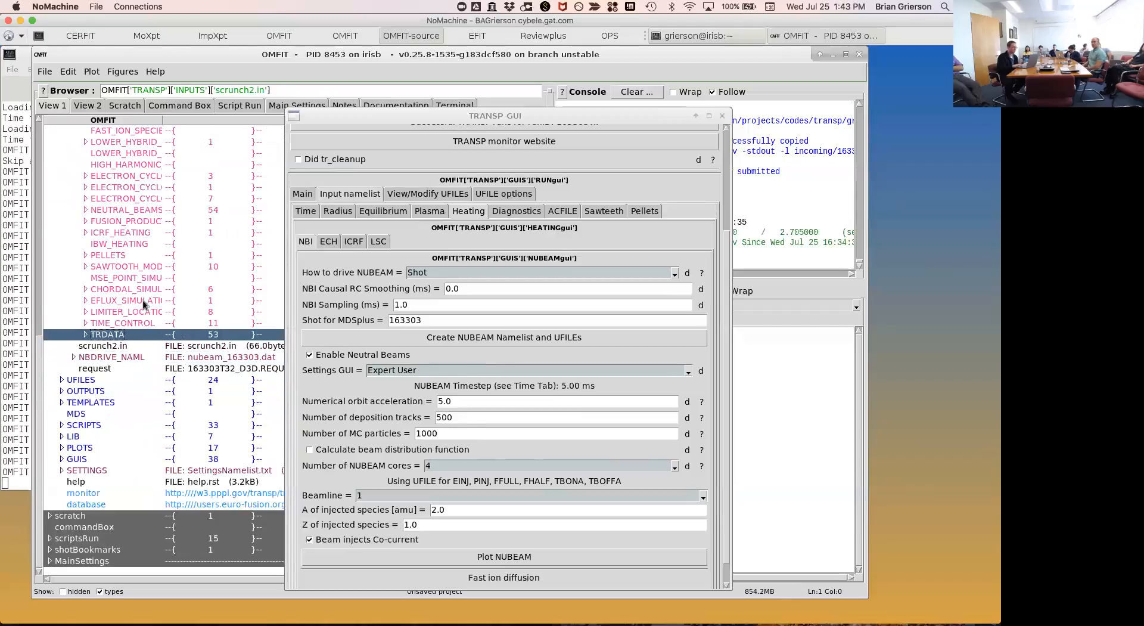
pyautogui.press('Left')
pyautogui.press('Left')
pyautogui.press('Left')
pyautogui.press('Left')
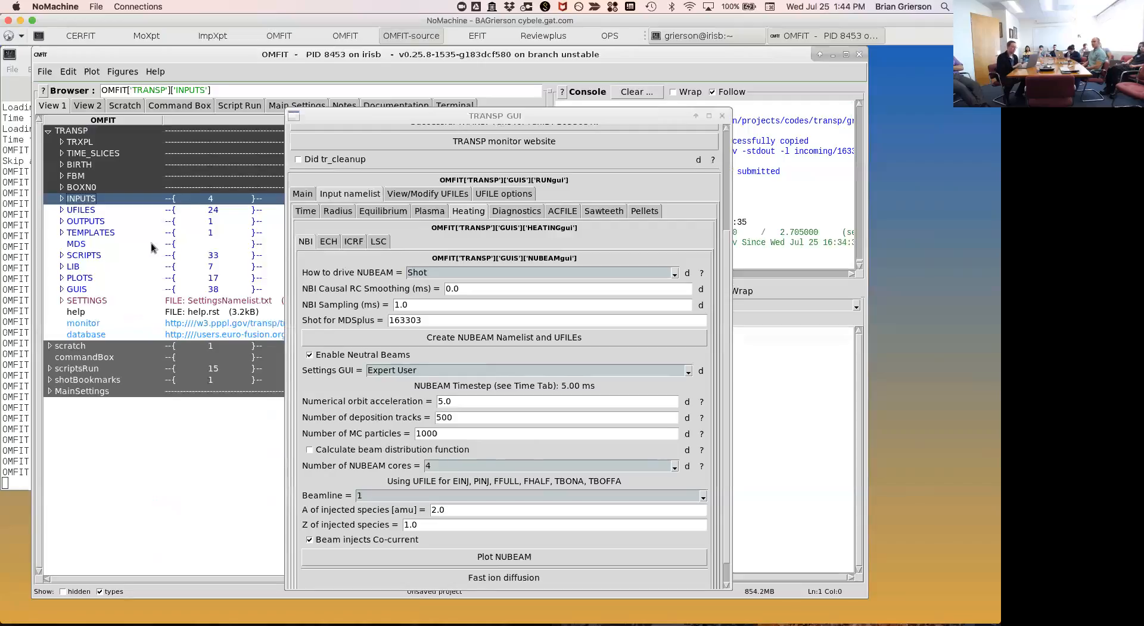
# Return to the run settings at the start of the TRANSP GUI, move its window aside and close it.
pyautogui.scroll(5, 345, 273)
pyautogui.moveTo(369, 118); pyautogui.dragTo(198, 91)
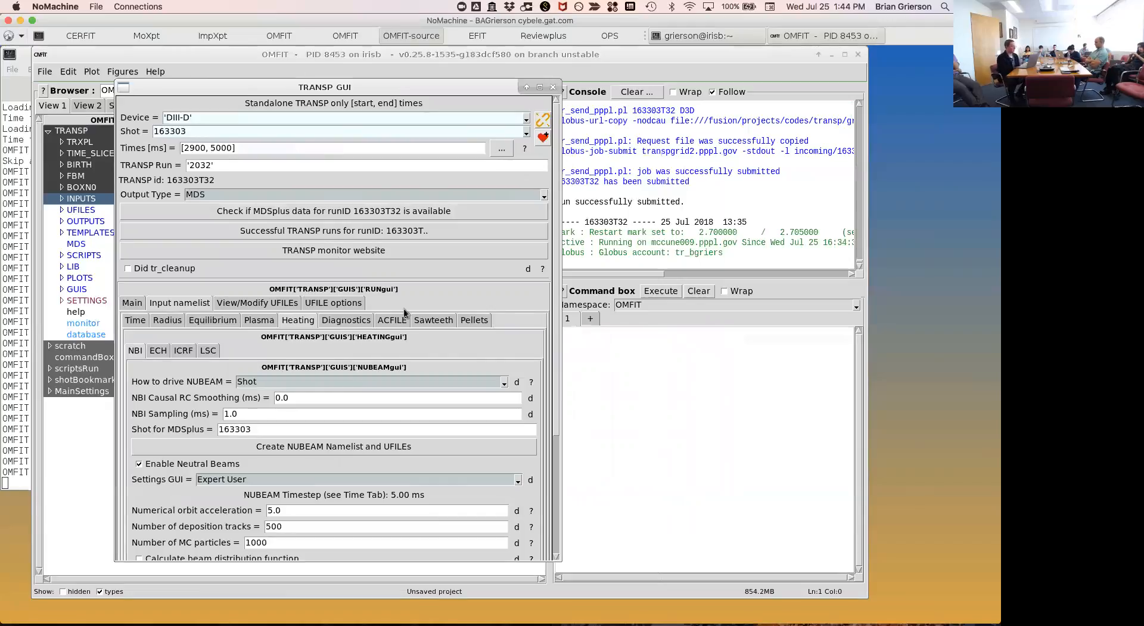
pyautogui.click(553, 87)
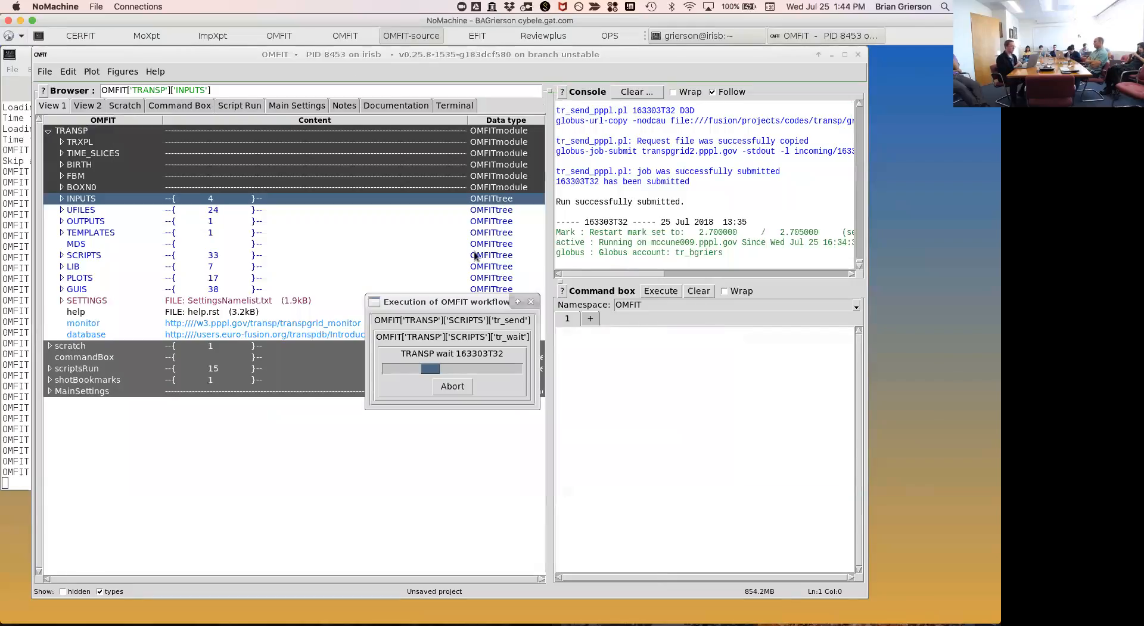
# Abort the workflow waiting for TRANSP run 163303T32 and clear all console output.
pyautogui.click(452, 386)
pyautogui.click(637, 92)
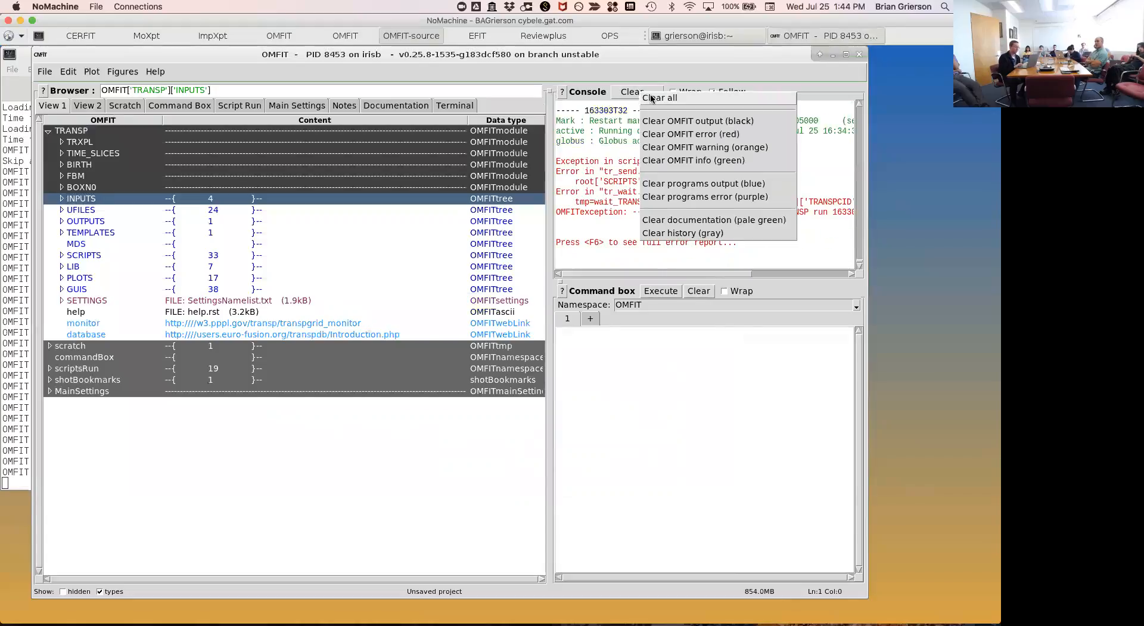
pyautogui.click(656, 98)
# Collapse the TRANSP module in the tree and reopen its GUI.
pyautogui.click(243, 221)
pyautogui.press('Left')
pyautogui.press('Left')
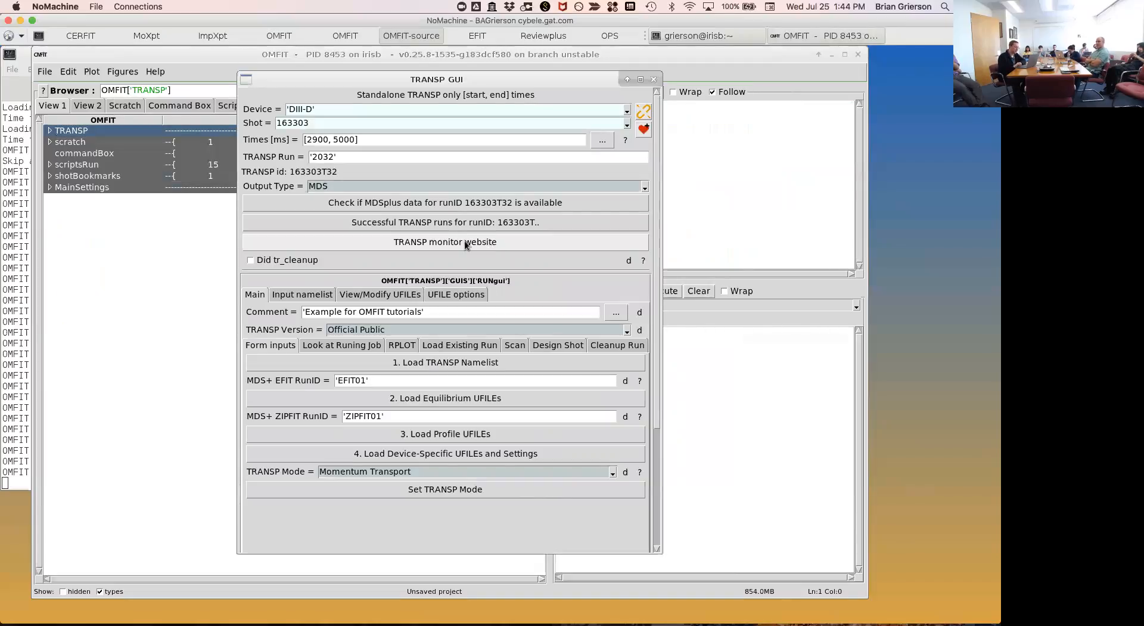
# Open the TRANSP monitor website, look through the grid run list for run 163303T32 and close the browser.
pyautogui.click(465, 243)
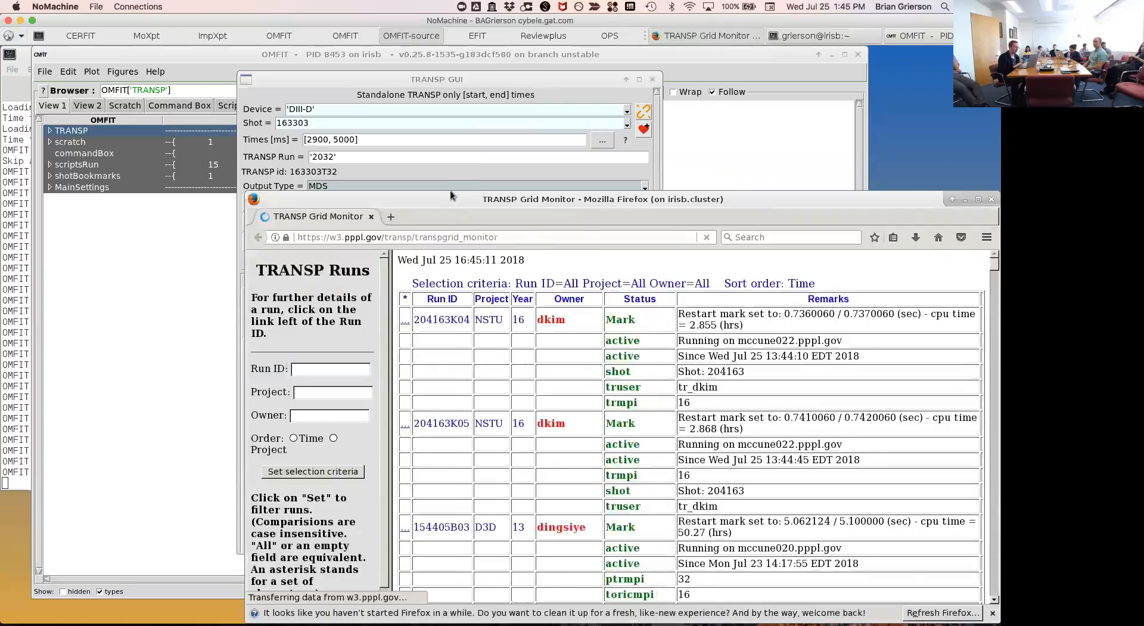
pyautogui.moveTo(451, 199); pyautogui.dragTo(290, 99)
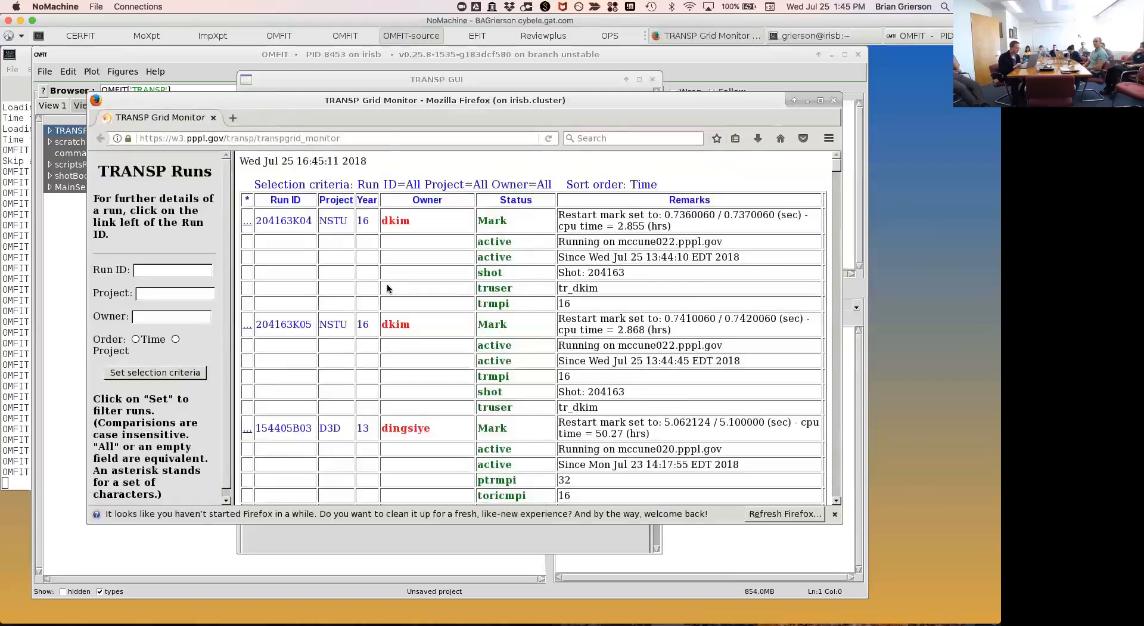
pyautogui.scroll(-2, 387, 288)
pyautogui.scroll(-15, 387, 289)
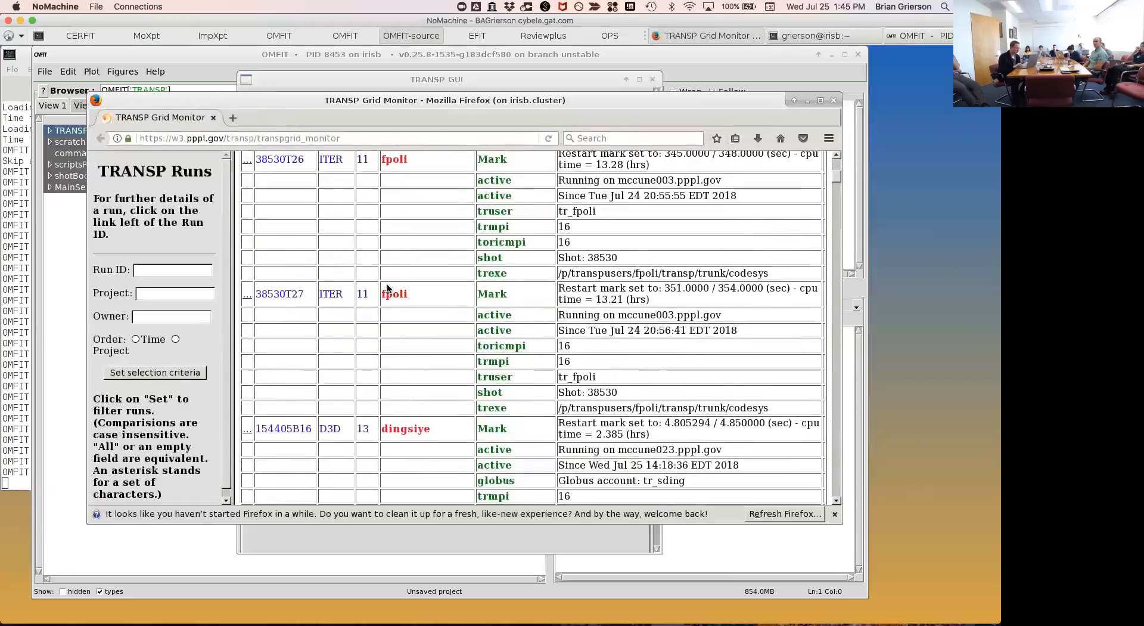
pyautogui.scroll(-10, 387, 288)
pyautogui.scroll(-10, 387, 289)
pyautogui.scroll(-10, 387, 288)
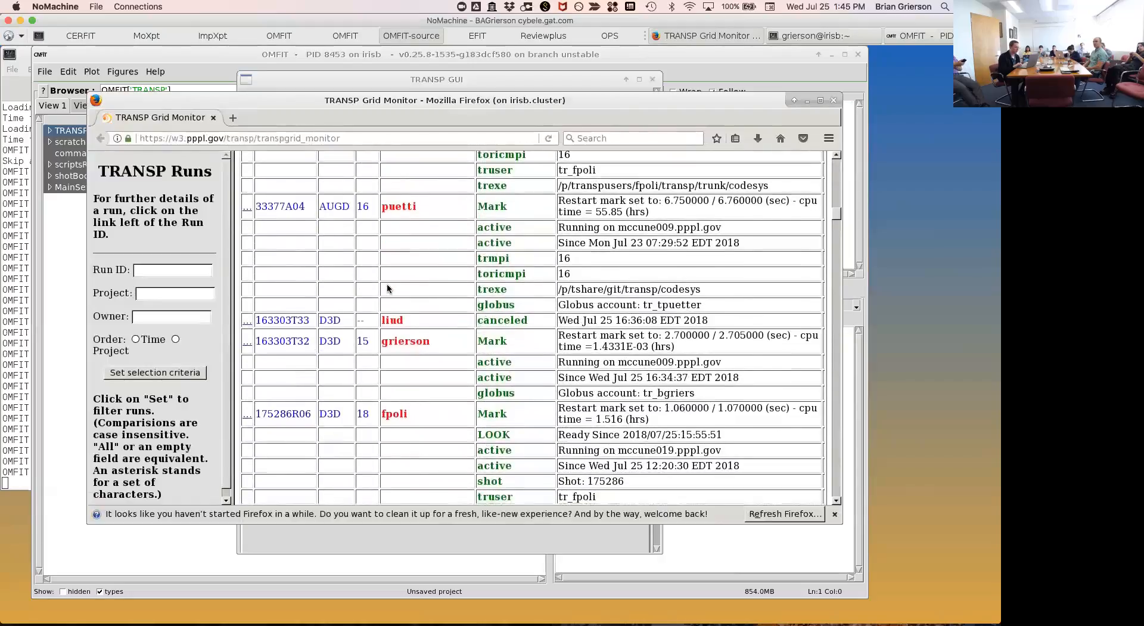
pyautogui.scroll(-1, 388, 288)
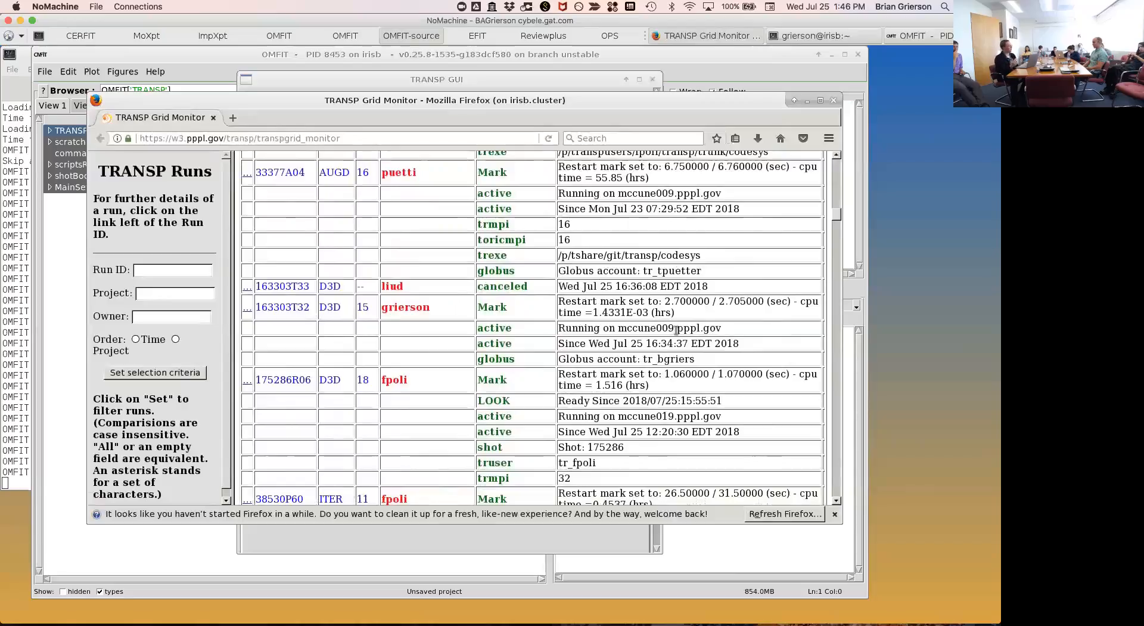
pyautogui.click(833, 100)
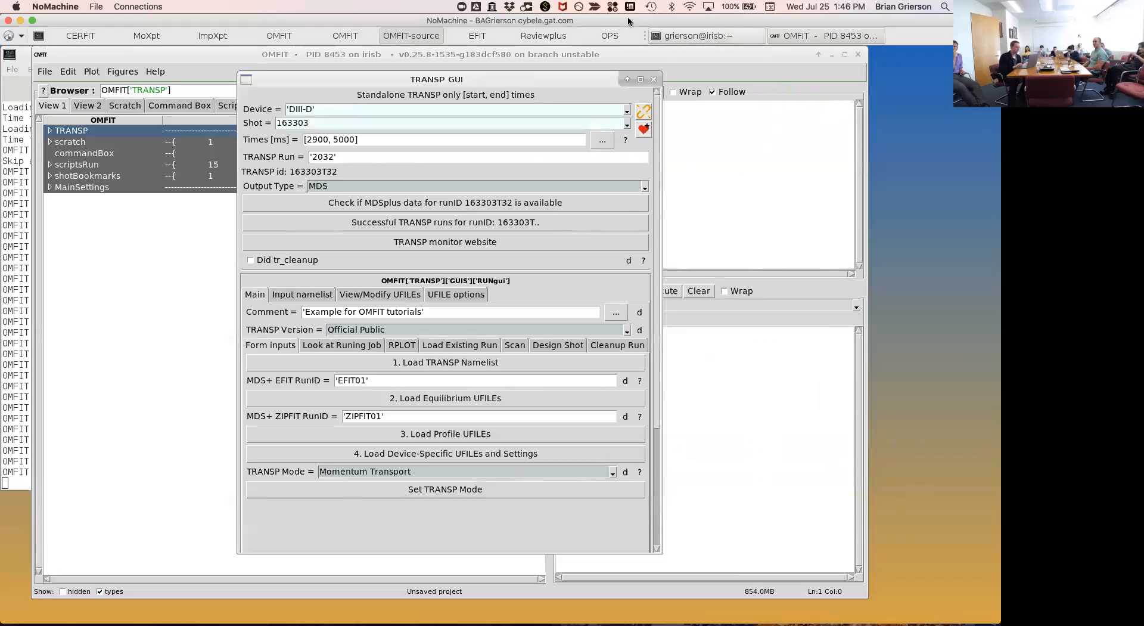
# Close the TRANSP GUI and expand the TRANSP module and its INPUTS branch in the tree.
pyautogui.moveTo(526, 75); pyautogui.dragTo(433, 96)
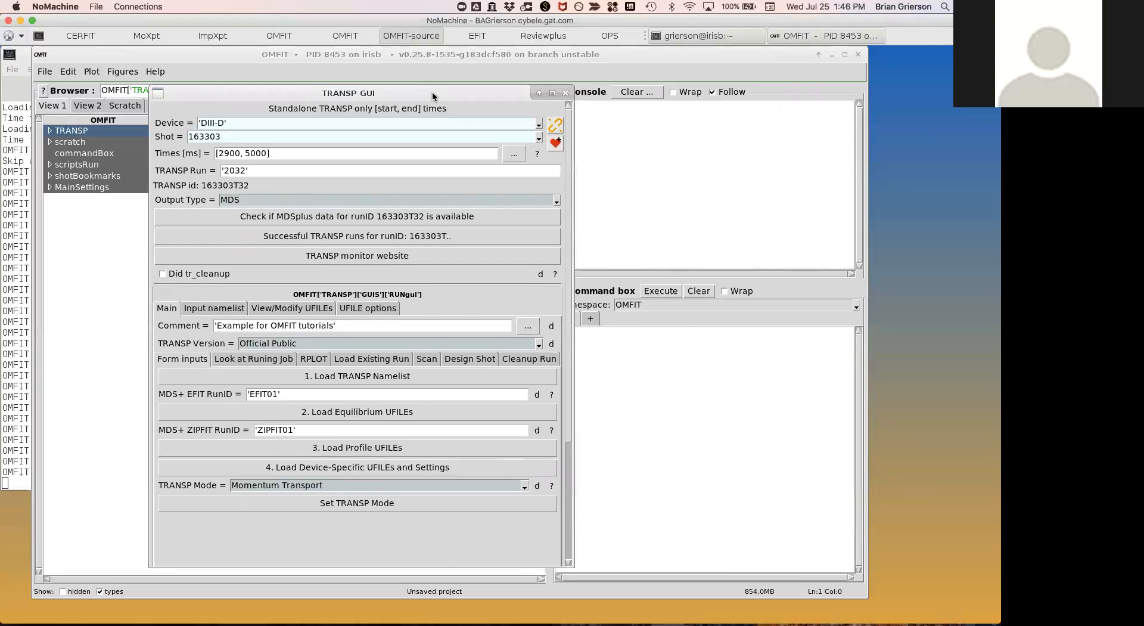
pyautogui.click(565, 93)
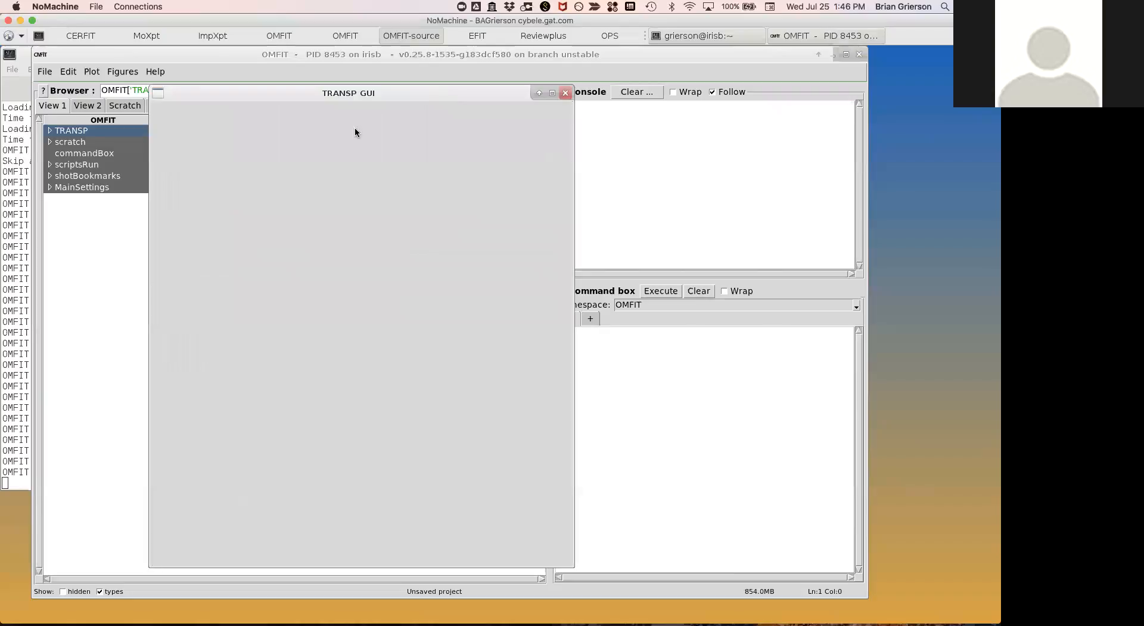
pyautogui.click(50, 131)
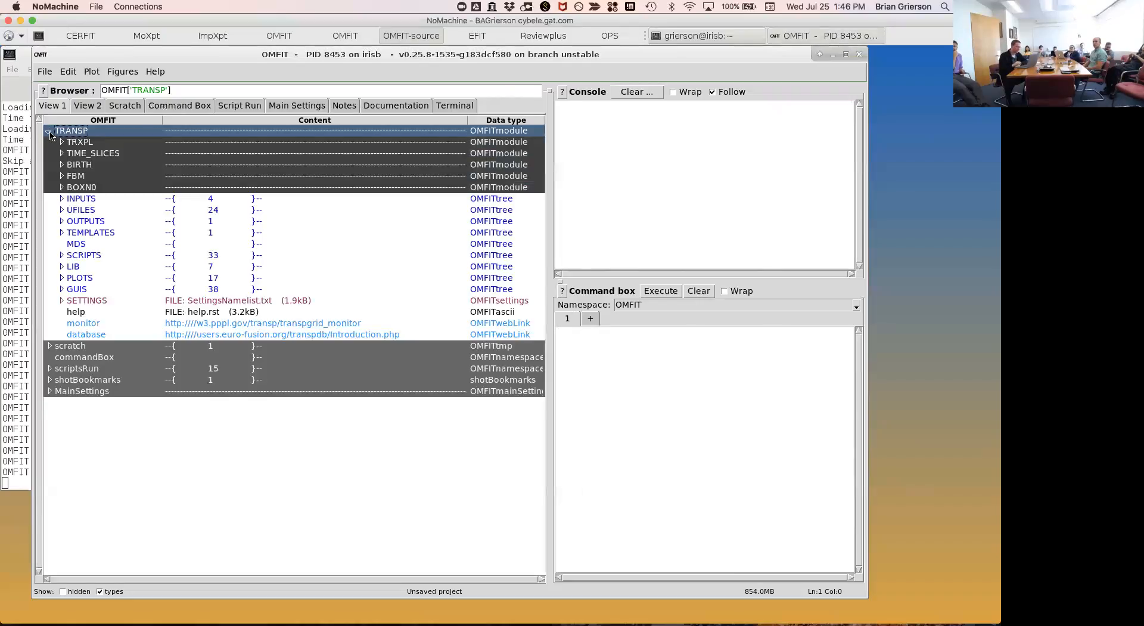
pyautogui.press('Down')
pyautogui.press('Down')
pyautogui.press('Down')
pyautogui.press('Down')
pyautogui.press('Down')
pyautogui.press('Down')
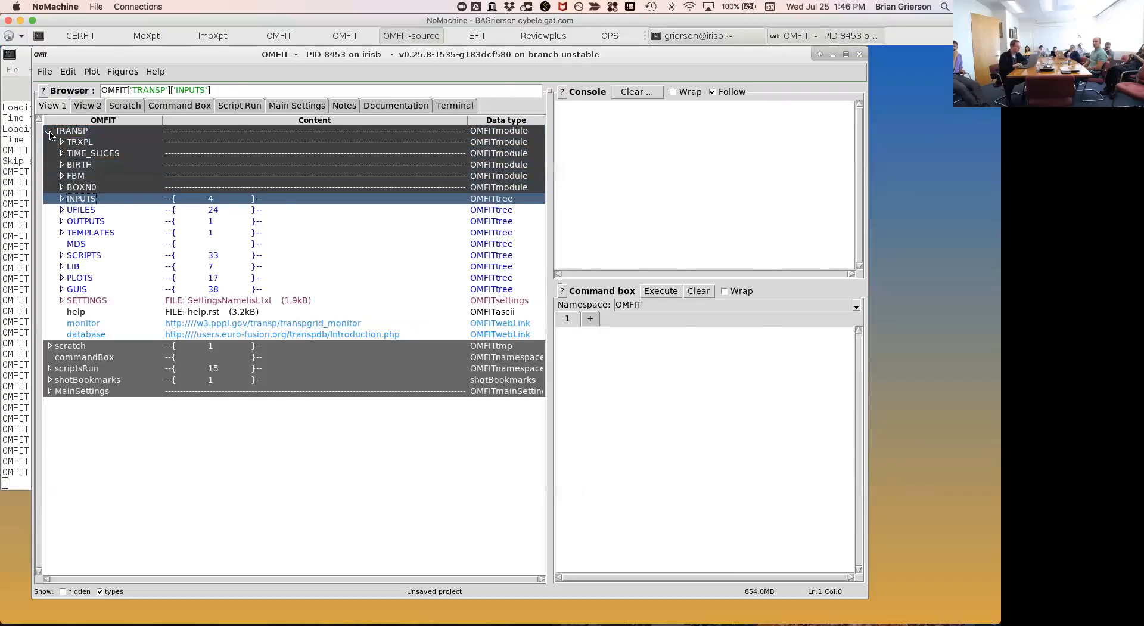
pyautogui.press('Right')
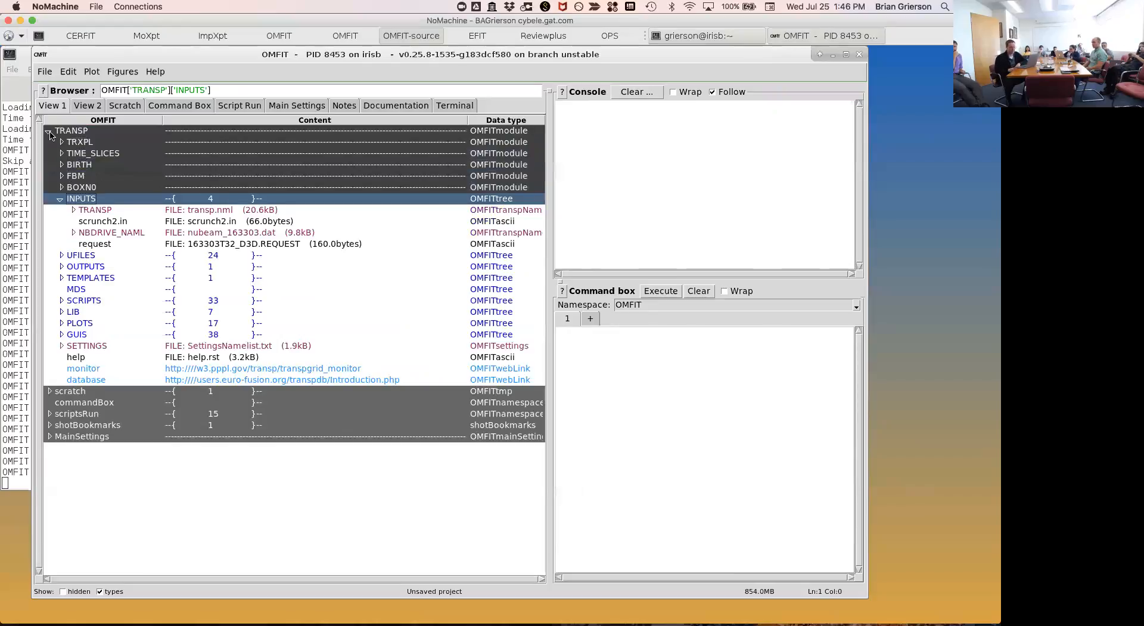
# Open the TRANSP namelist file transp.nml from the INPUTS branch in the text editor and place its window beside the tree.
pyautogui.press('Down')
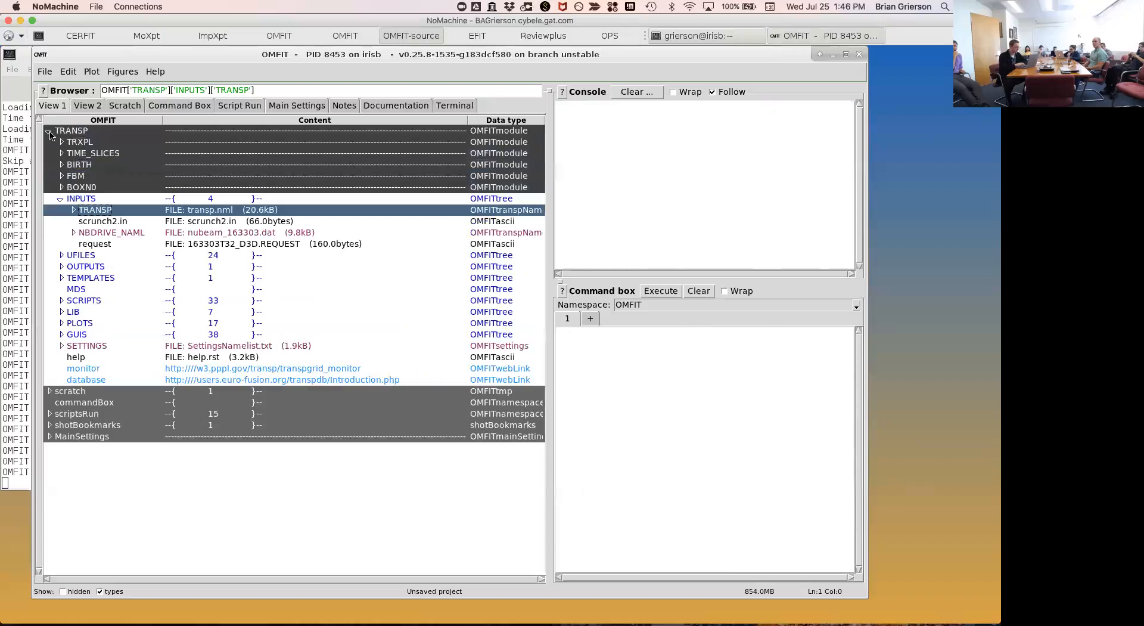
pyautogui.press('Return')
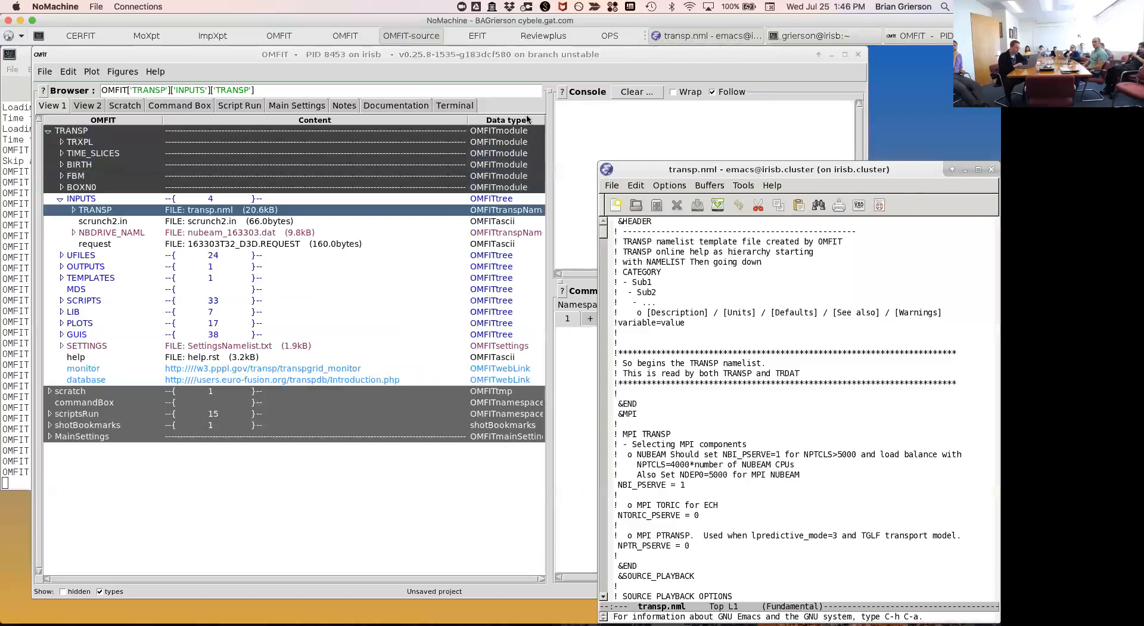
pyautogui.moveTo(703, 173); pyautogui.dragTo(500, 113)
pyautogui.click(581, 327)
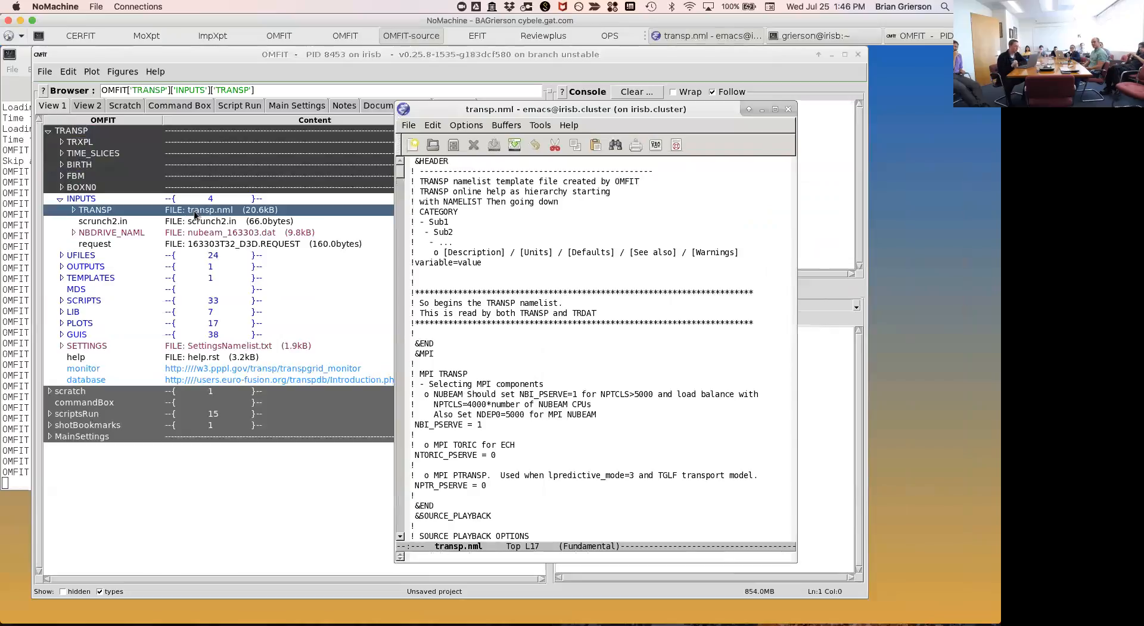
pyautogui.moveTo(635, 111); pyautogui.dragTo(763, 111)
# Locate NBI_PSERVE in the MPI section of transp.nml and in the expanded TRANSP namelist of the tree.
pyautogui.press('Right')
pyautogui.press('Down')
pyautogui.press('Down')
pyautogui.press('Down')
pyautogui.press('Down')
pyautogui.press('Down')
pyautogui.press('Down')
pyautogui.press('Down')
pyautogui.press('Down')
pyautogui.press('Down')
pyautogui.press('Down')
pyautogui.press('Down')
pyautogui.press('Down')
pyautogui.press('Down')
pyautogui.press('Down')
pyautogui.press('Down')
pyautogui.press('Down')
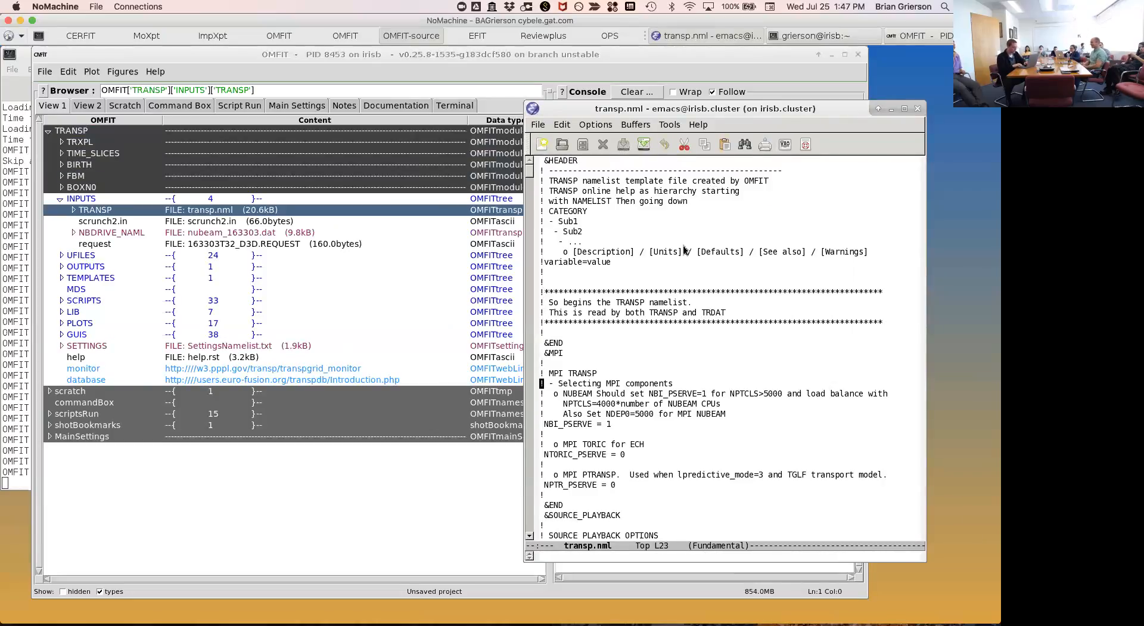
pyautogui.press('End')
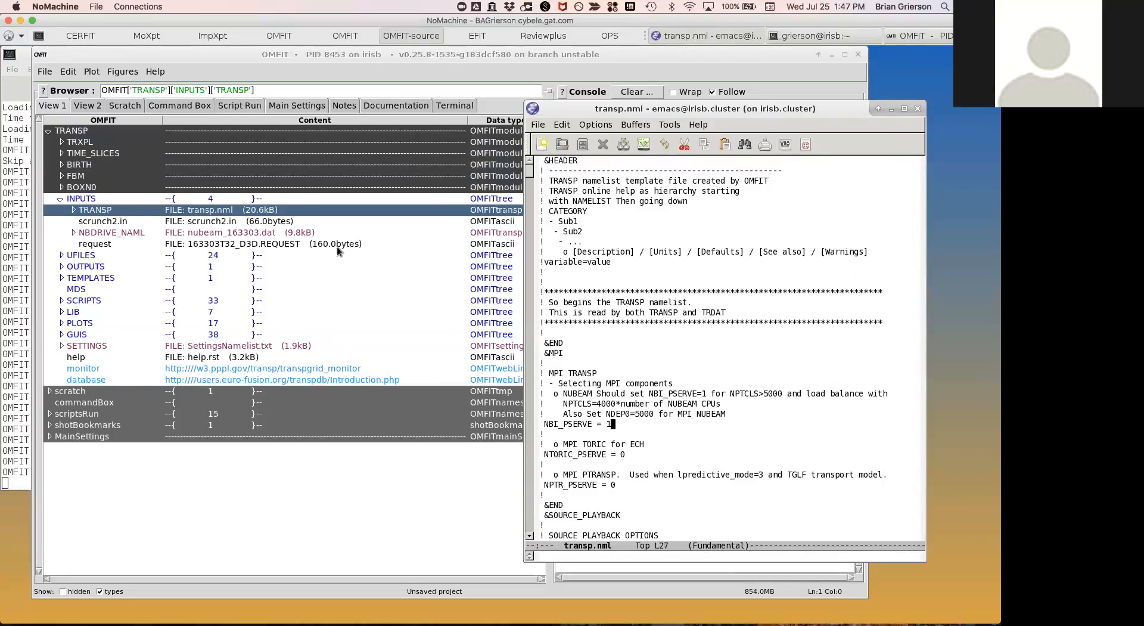
pyautogui.click(72, 212)
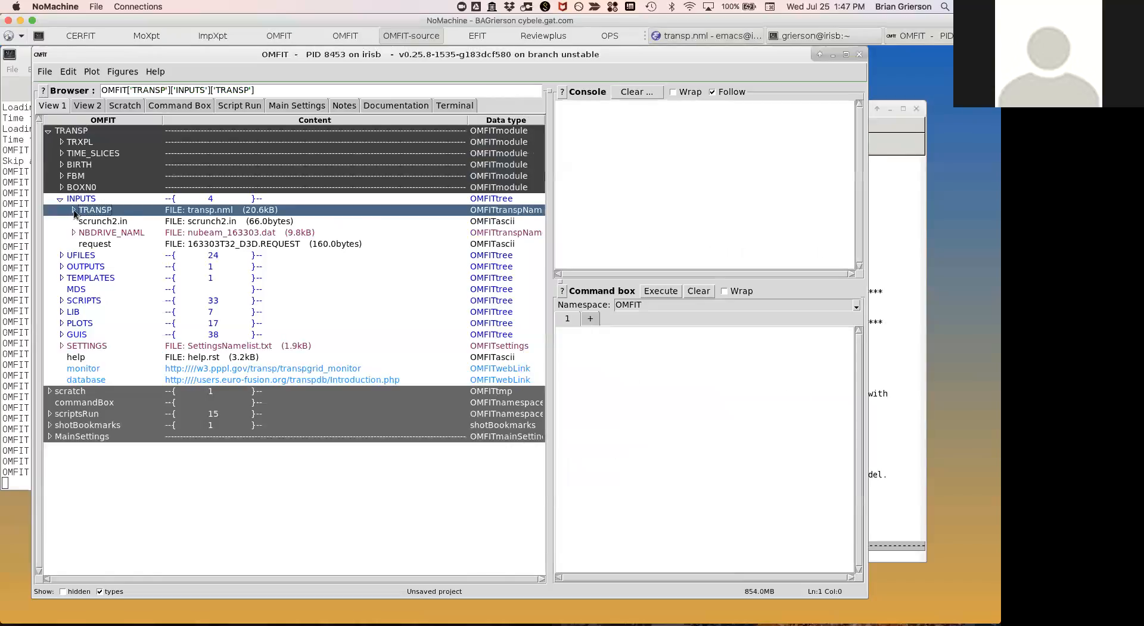
pyautogui.press('Down')
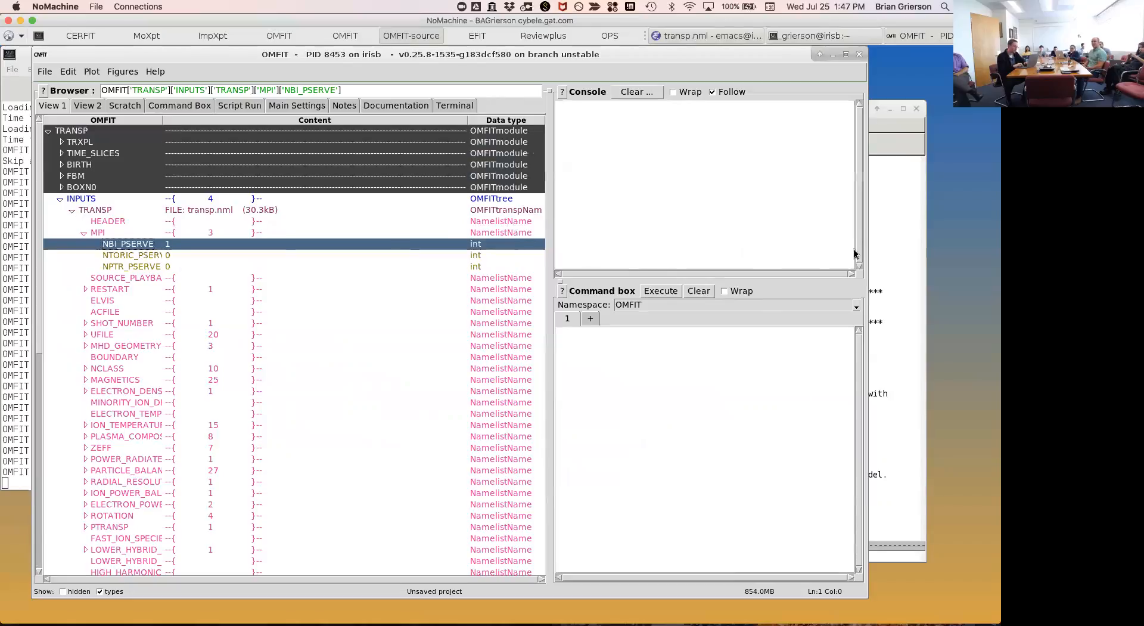
# Set NBI_PSERVE to 0 in the MPI section of transp.nml and save the file.
pyautogui.click(889, 262)
pyautogui.click(636, 417)
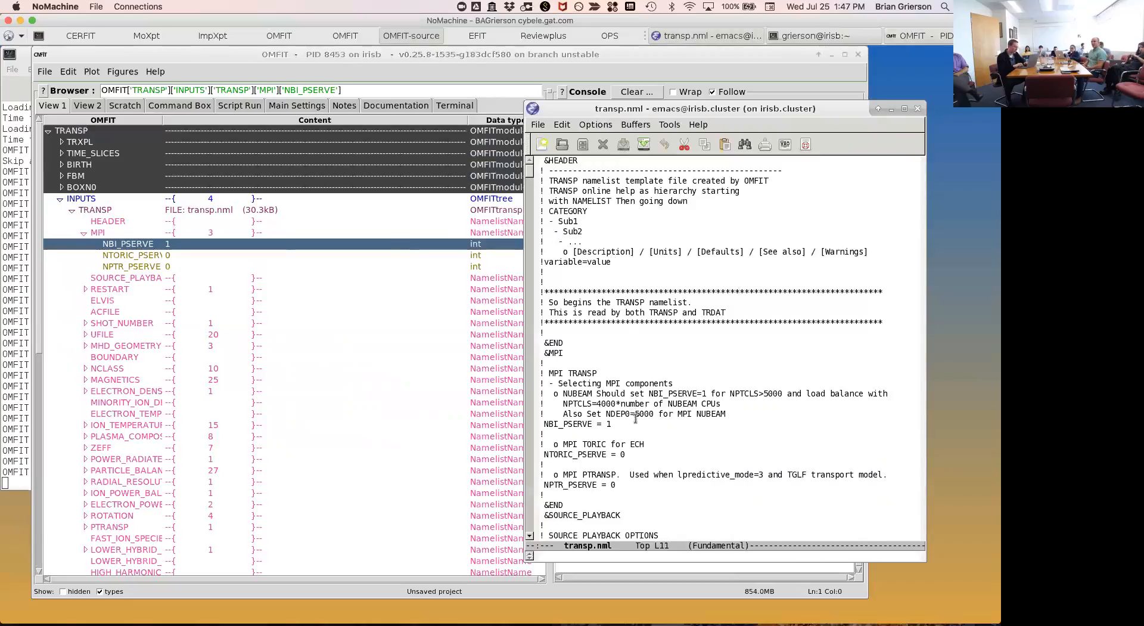
pyautogui.press('Down')
pyautogui.press('Right')
pyautogui.press('Up')
pyautogui.press('Down')
pyautogui.press('Left')
pyautogui.press('BackSpace')
pyautogui.write('0')
pyautogui.hotkey('ctrl', 'x')
pyautogui.hotkey('ctrl', 's')
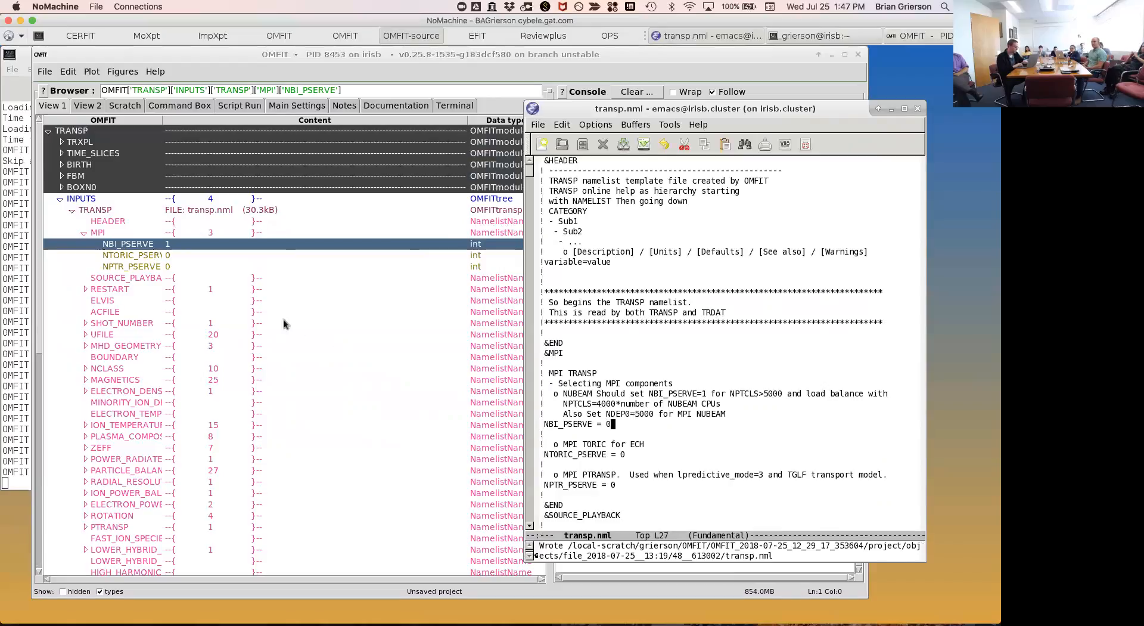
# Reload the TRANSP namelist in the tree from its file and check NBI_PSERVE under MPI.
pyautogui.click(163, 215)
pyautogui.rightClick(164, 216)
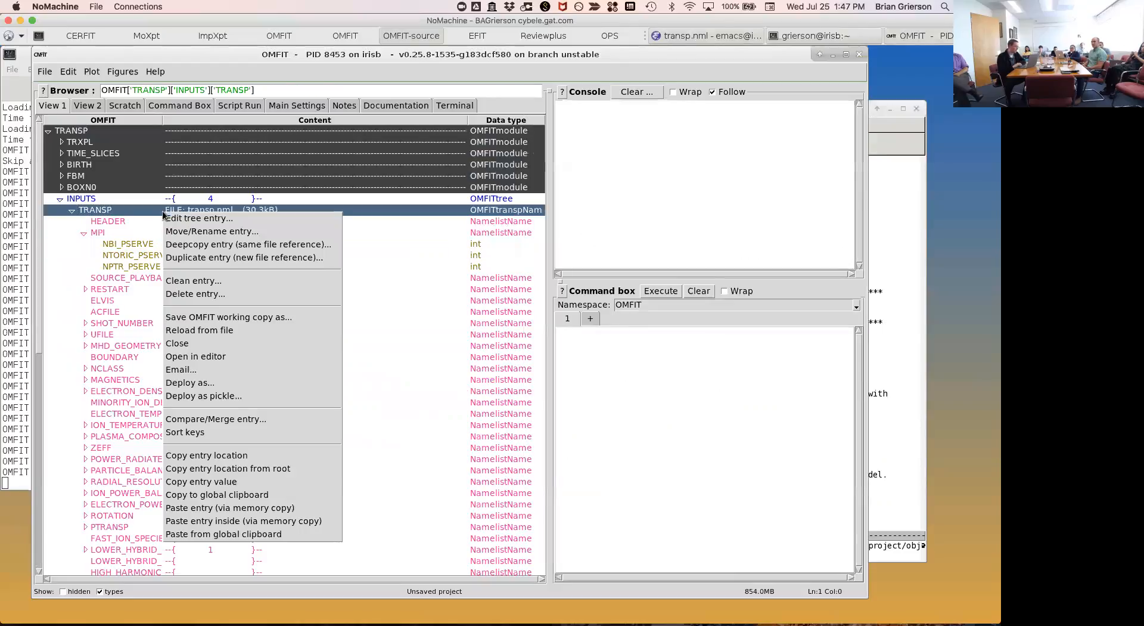
pyautogui.click(190, 330)
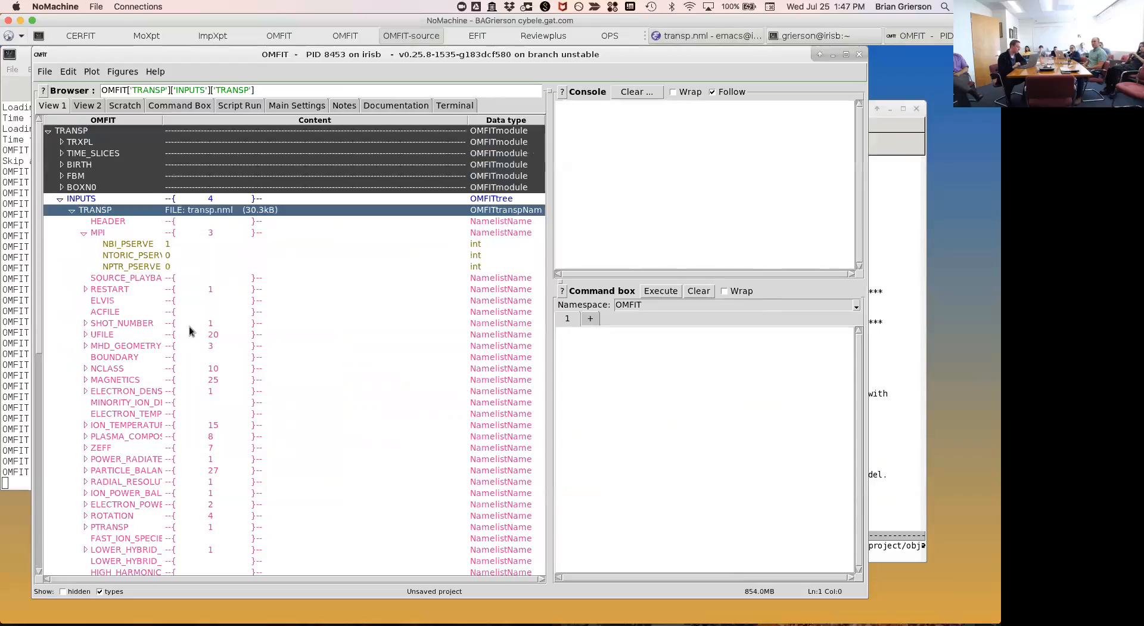
pyautogui.click(145, 245)
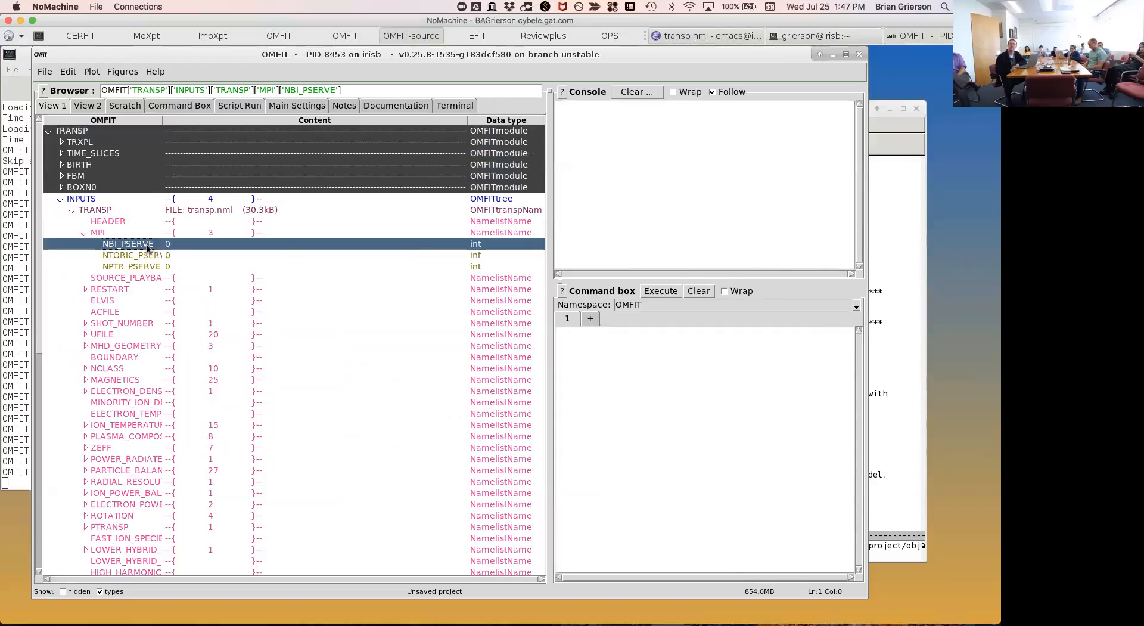
# Search transp.nml for nclass and go through the NCLASS section to the XL1NCJBS line.
pyautogui.click(885, 267)
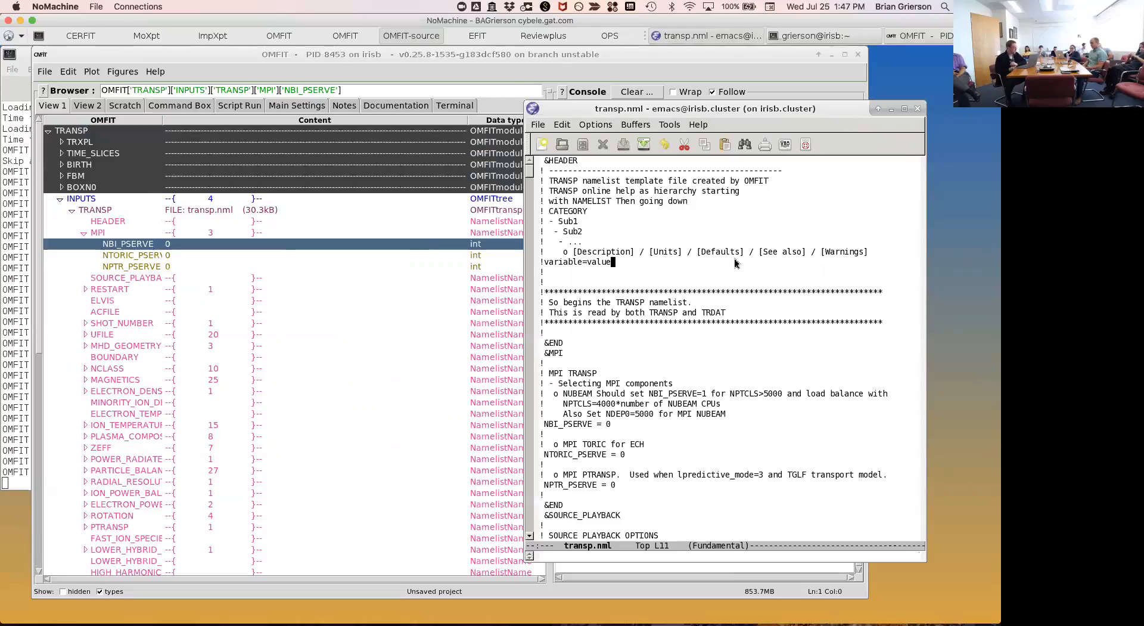
pyautogui.hotkey('ctrl', 's')
pyautogui.write('nclass')
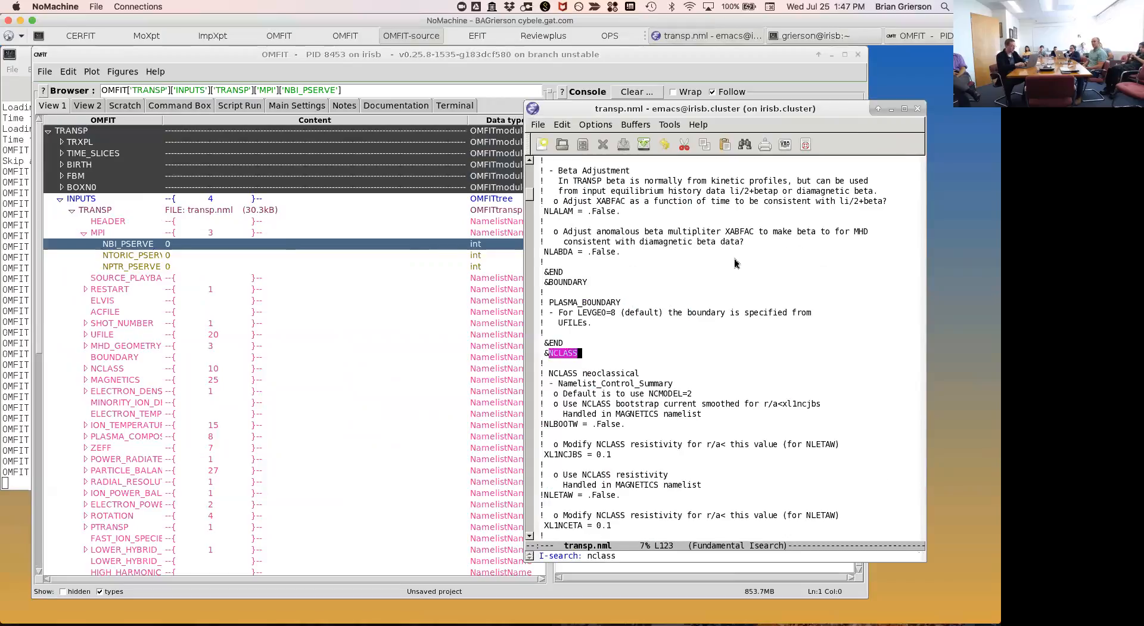
pyautogui.press('Down')
pyautogui.press('Down')
pyautogui.press('Down')
pyautogui.press('Down')
pyautogui.press('Down')
pyautogui.press('Down')
pyautogui.press('Down')
pyautogui.press('Down')
pyautogui.press('Down')
pyautogui.press('Down')
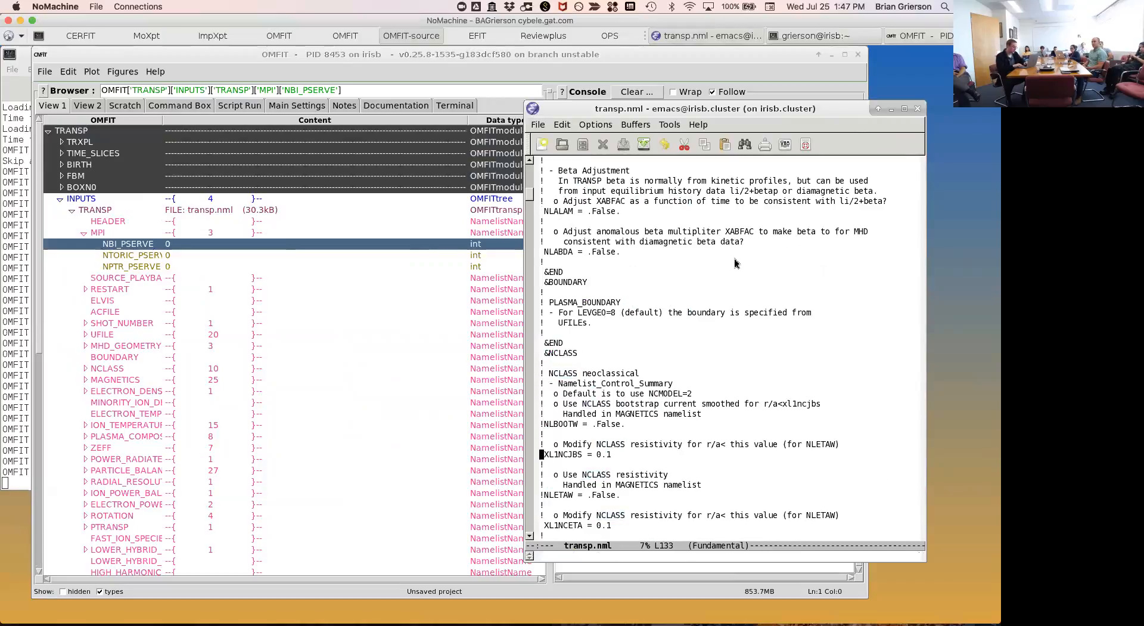
# Uncomment the NLETAW line in the NCLASS section of transp.nml and comment it out again.
pyautogui.press('Down')
pyautogui.press('Down')
pyautogui.press('Down')
pyautogui.press('Down')
pyautogui.press('Right')
pyautogui.press('BackSpace')
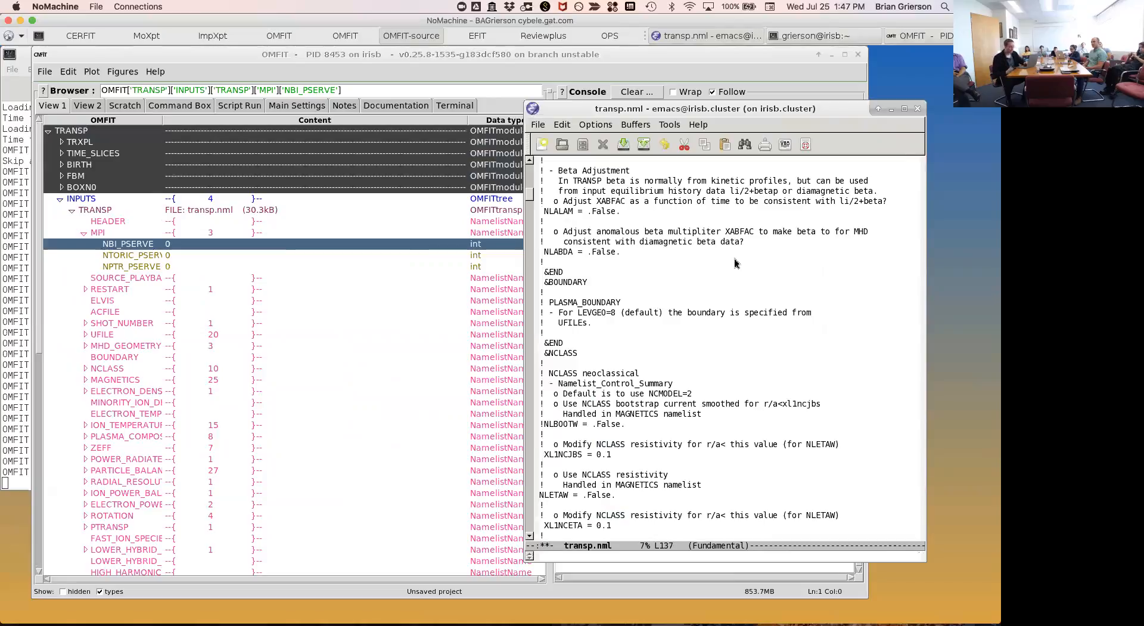
pyautogui.write('!')
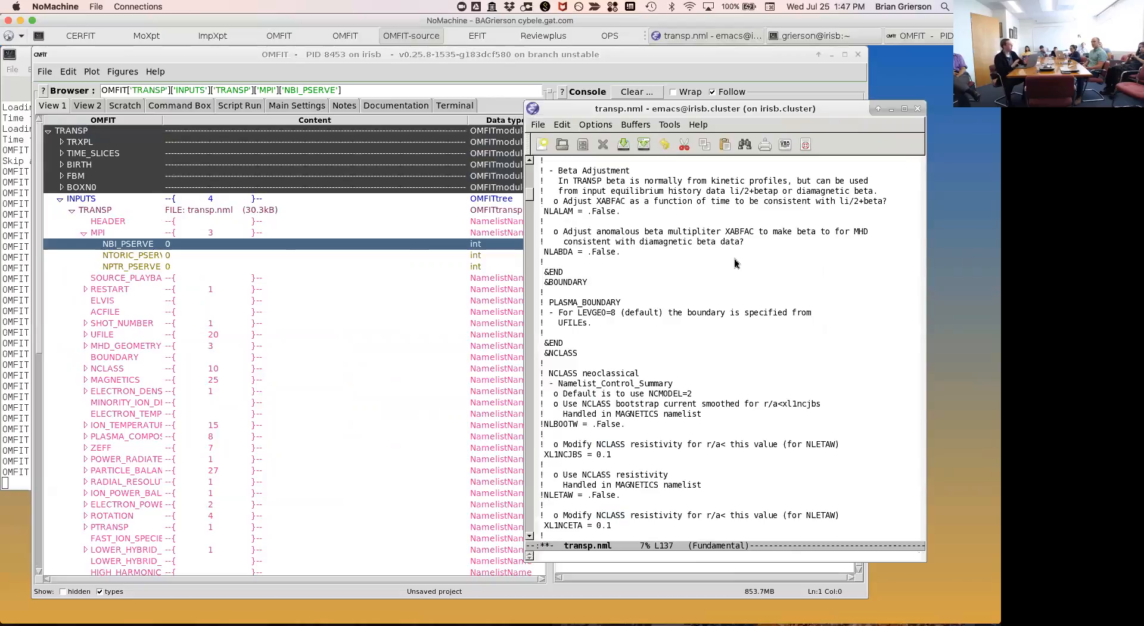
# Collapse the MPI group in the tree and close the transp.nml editor without saving.
pyautogui.click(299, 251)
pyautogui.press('Left')
pyautogui.press('Left')
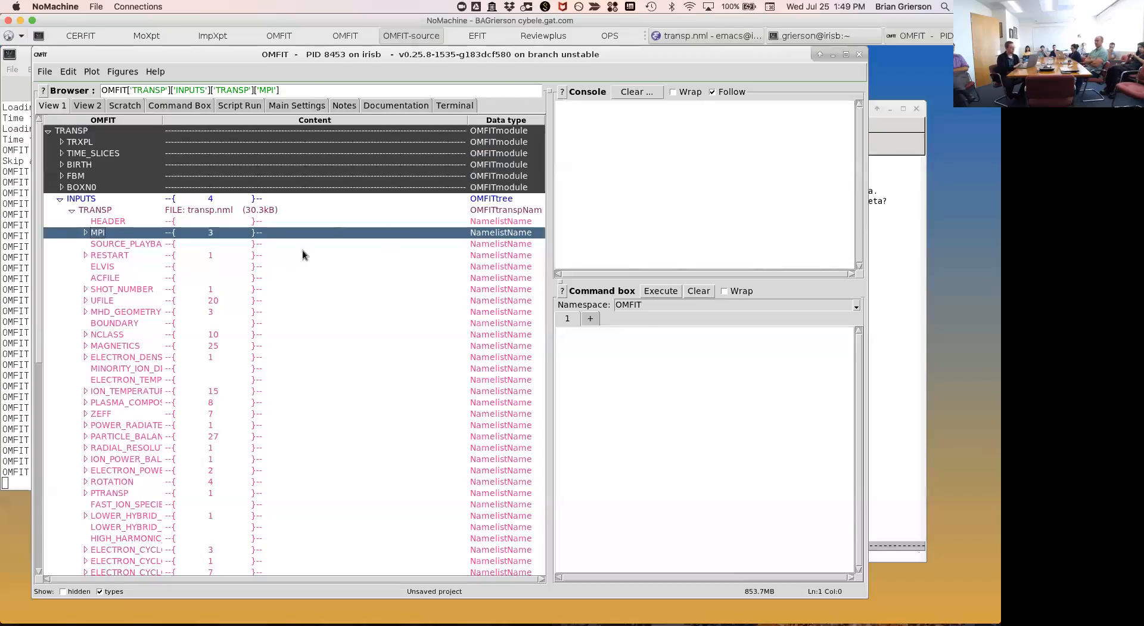
pyautogui.click(918, 110)
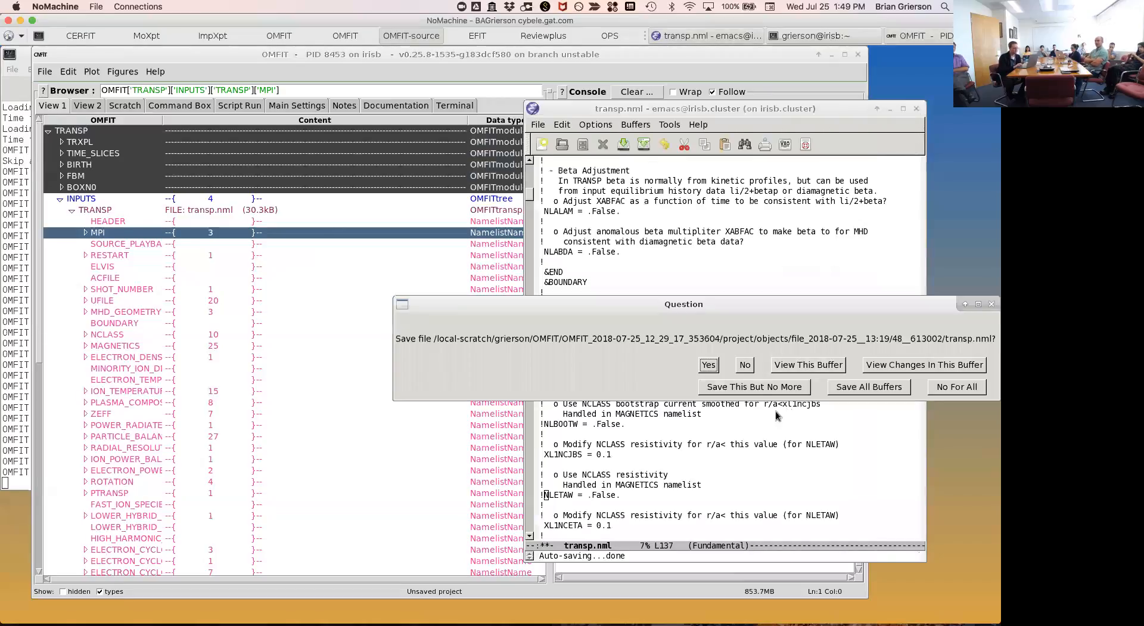
pyautogui.click(745, 365)
pyautogui.click(682, 371)
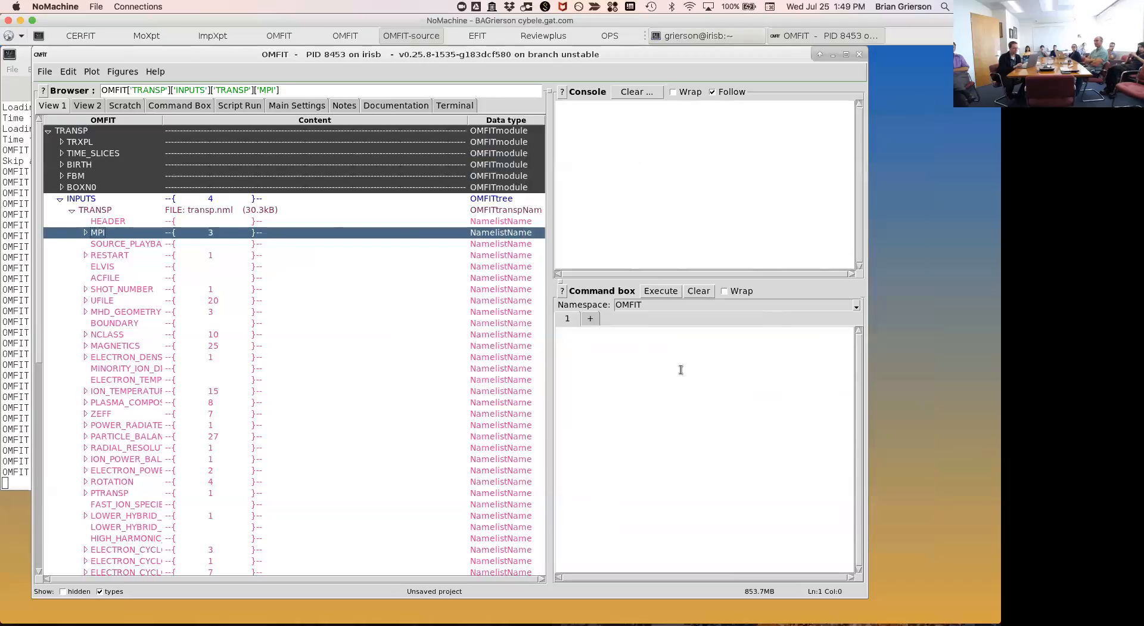
# Set MRSTRT to -10 in the RESTART group of the TRANSP namelist.
pyautogui.click(84, 255)
pyautogui.press('Down')
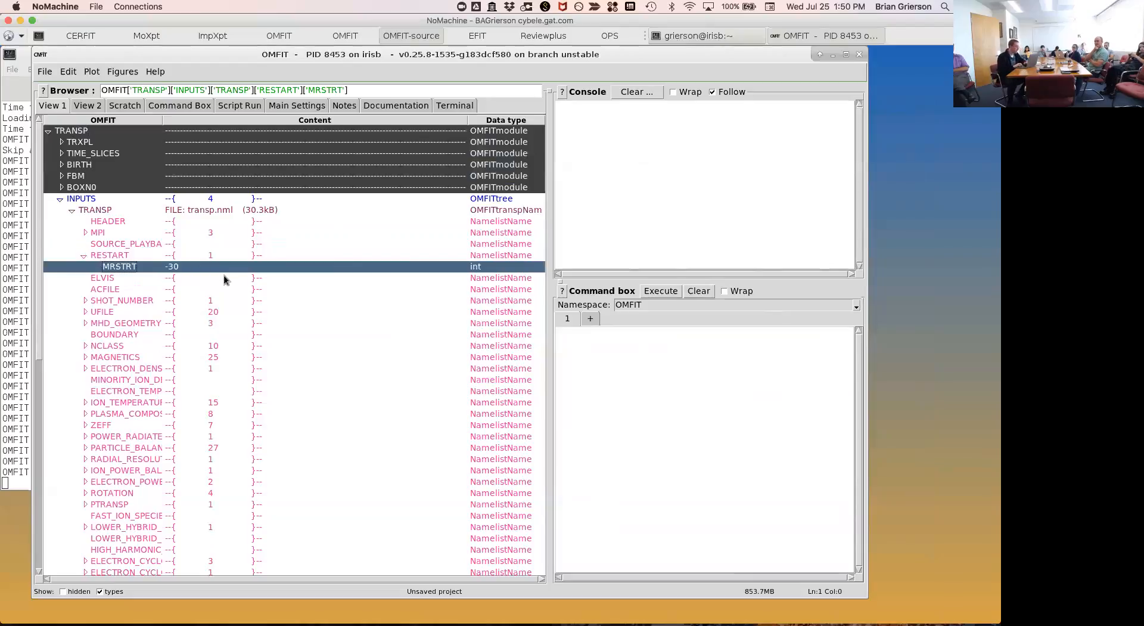
pyautogui.press('Up')
pyautogui.press('Down')
pyautogui.press('Return')
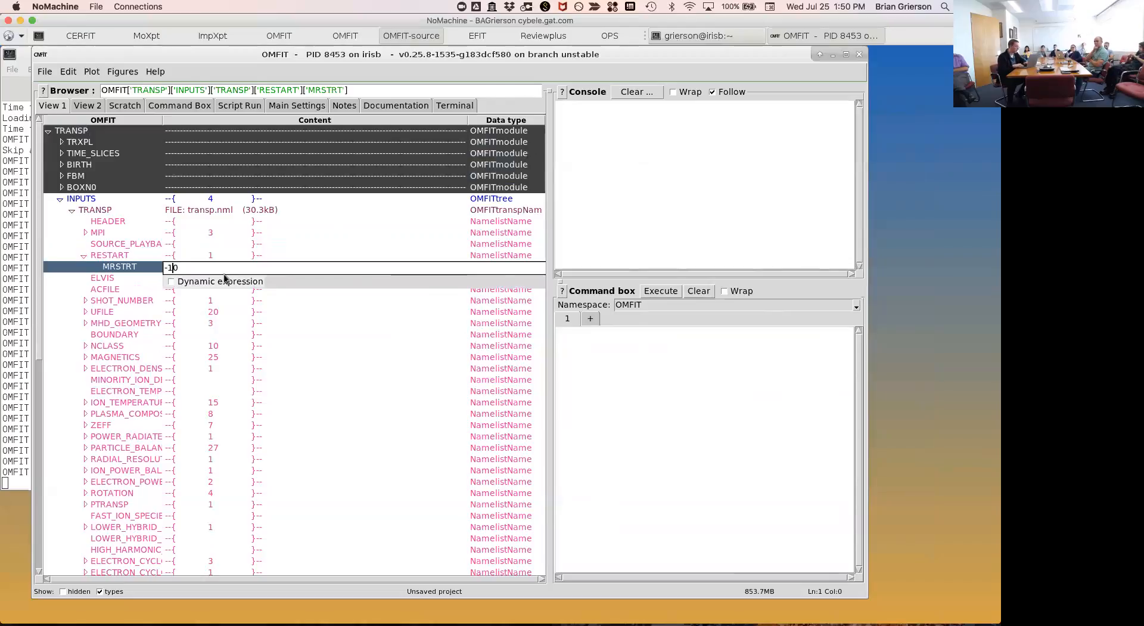
pyautogui.press('Return')
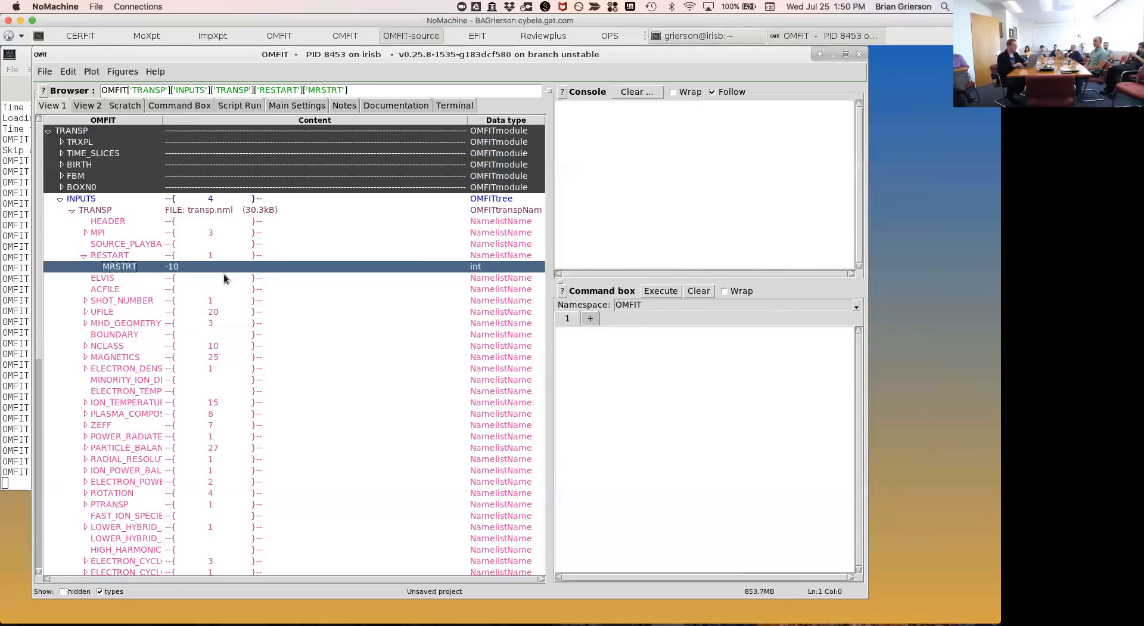
# Collapse the RESTART group, the TRANSP namelist and the INPUTS branch in the tree.
pyautogui.press('Left')
pyautogui.press('Left')
pyautogui.press('Left')
pyautogui.press('Left')
pyautogui.press('Left')
pyautogui.press('Left')
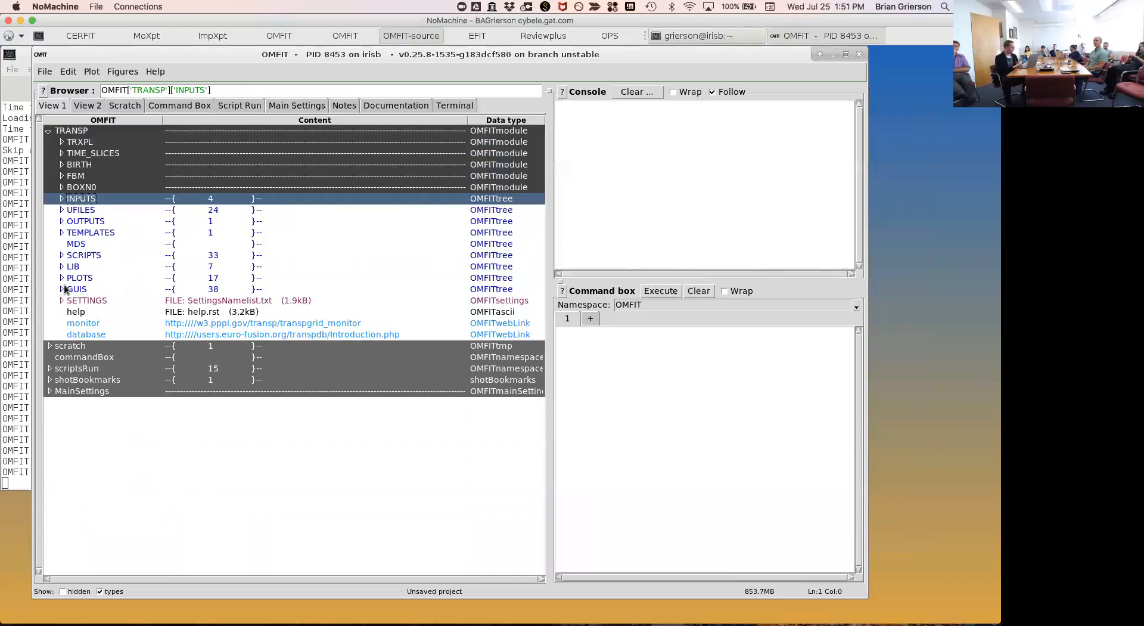
# Expand the INPUTS branch to its TRANSP namelist again and clear all console output.
pyautogui.click(15, 309)
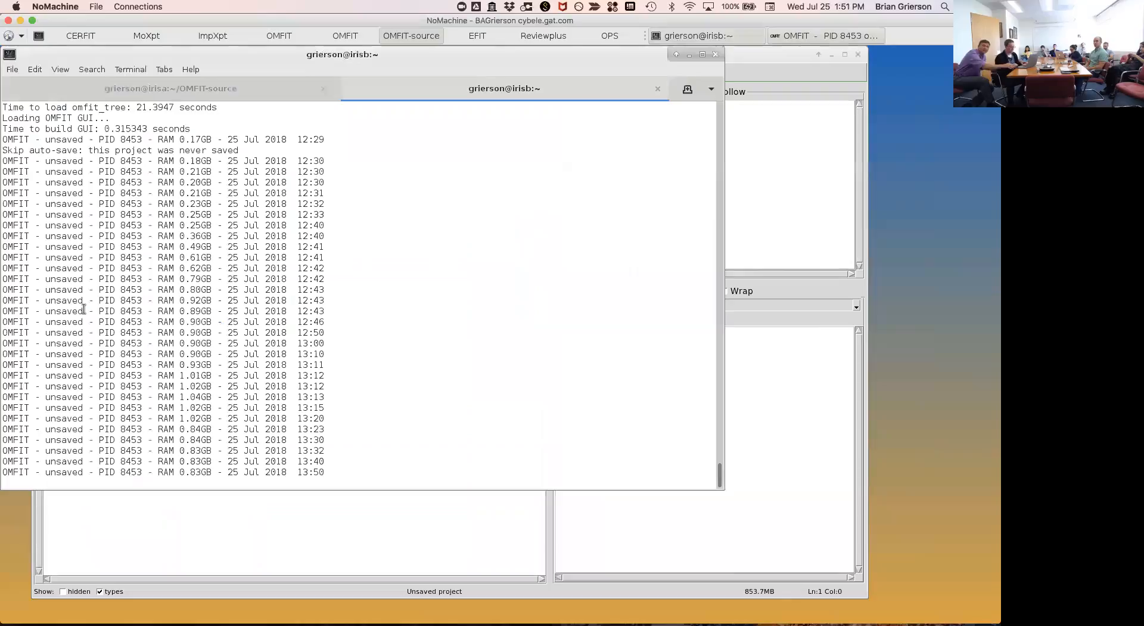
pyautogui.click(430, 528)
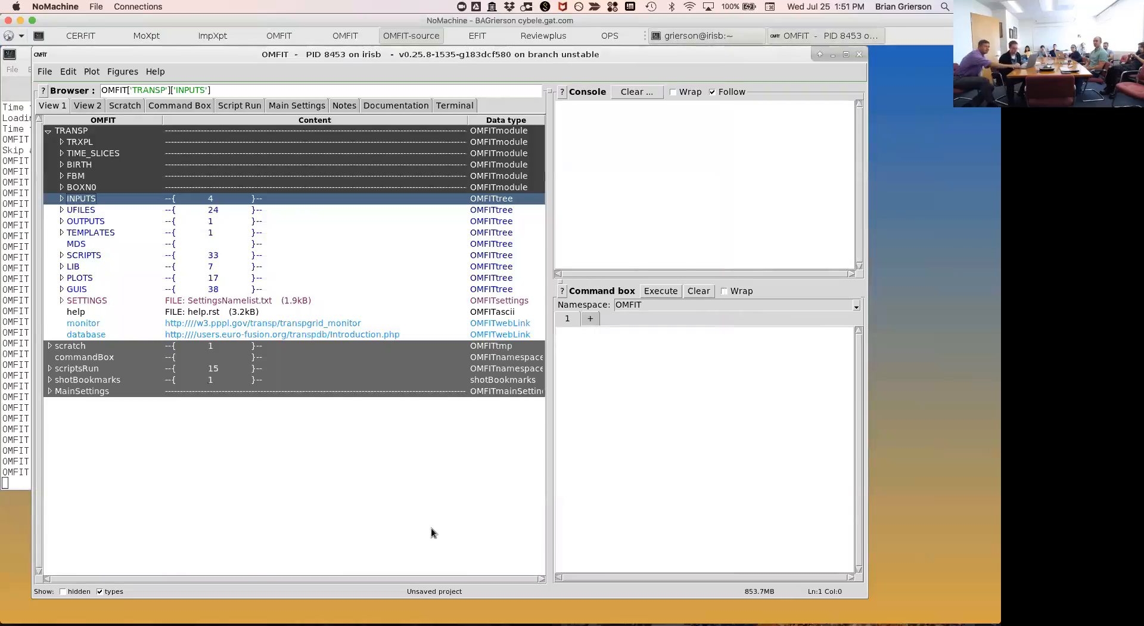
pyautogui.press('Down')
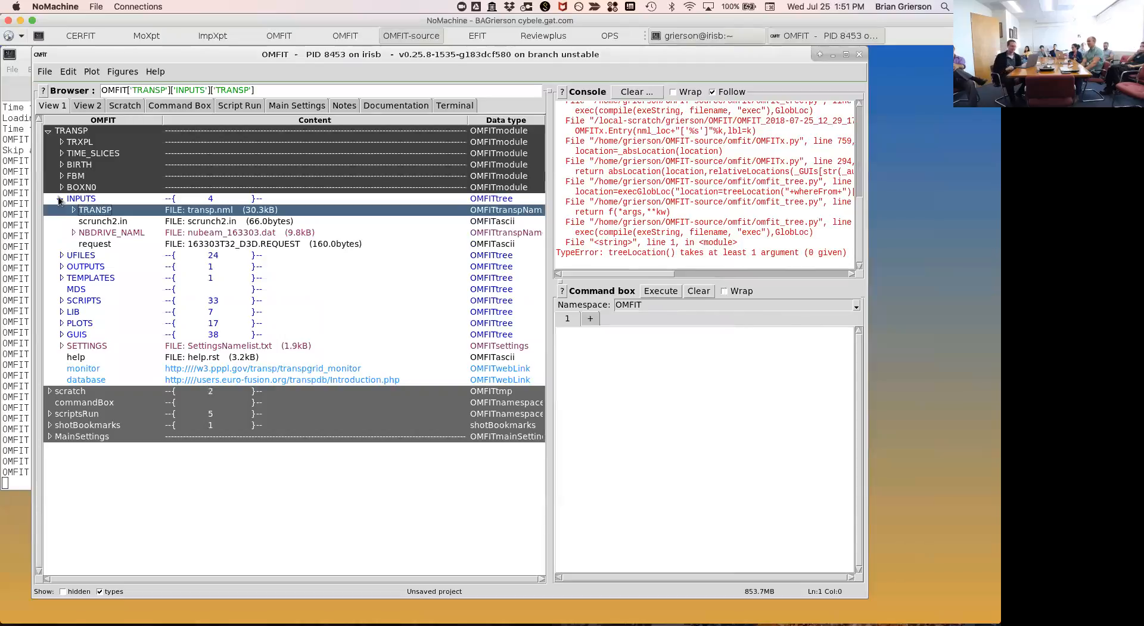
pyautogui.click(637, 93)
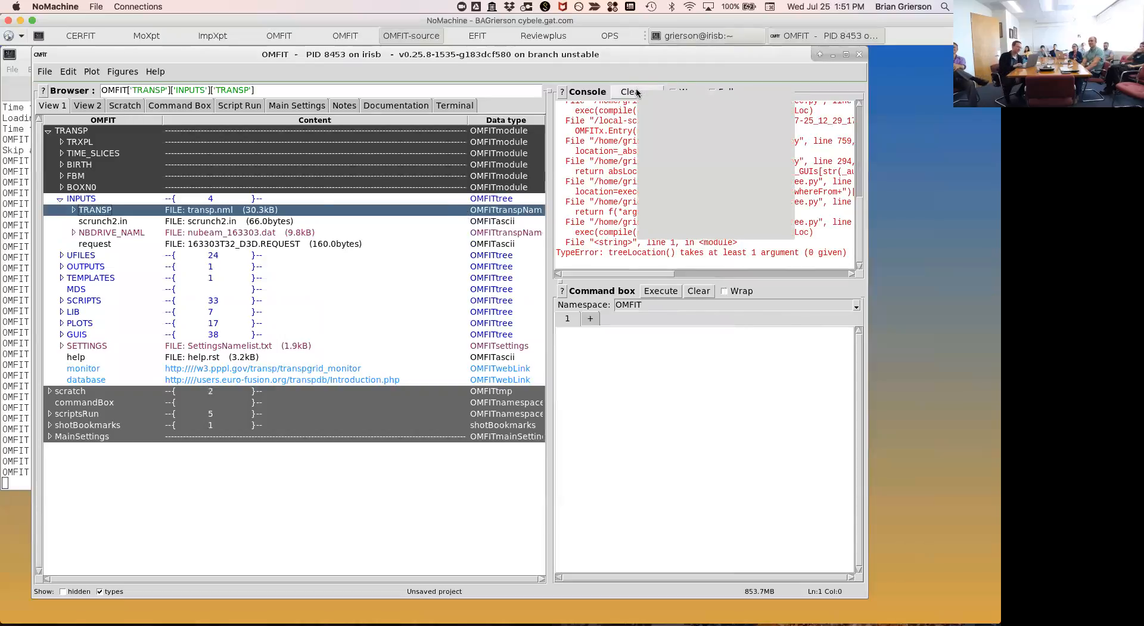
pyautogui.click(673, 112)
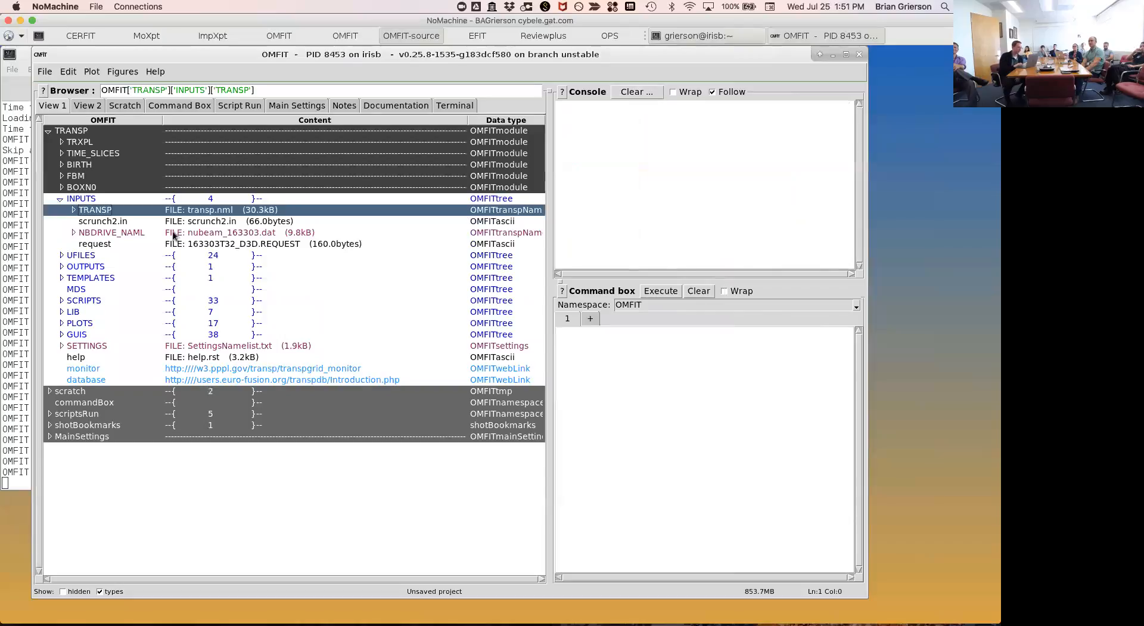
# Switch to the terminal's OMFIT-source session and change to the user's own directory under /fusion/projects/codes/transp.
pyautogui.click(23, 317)
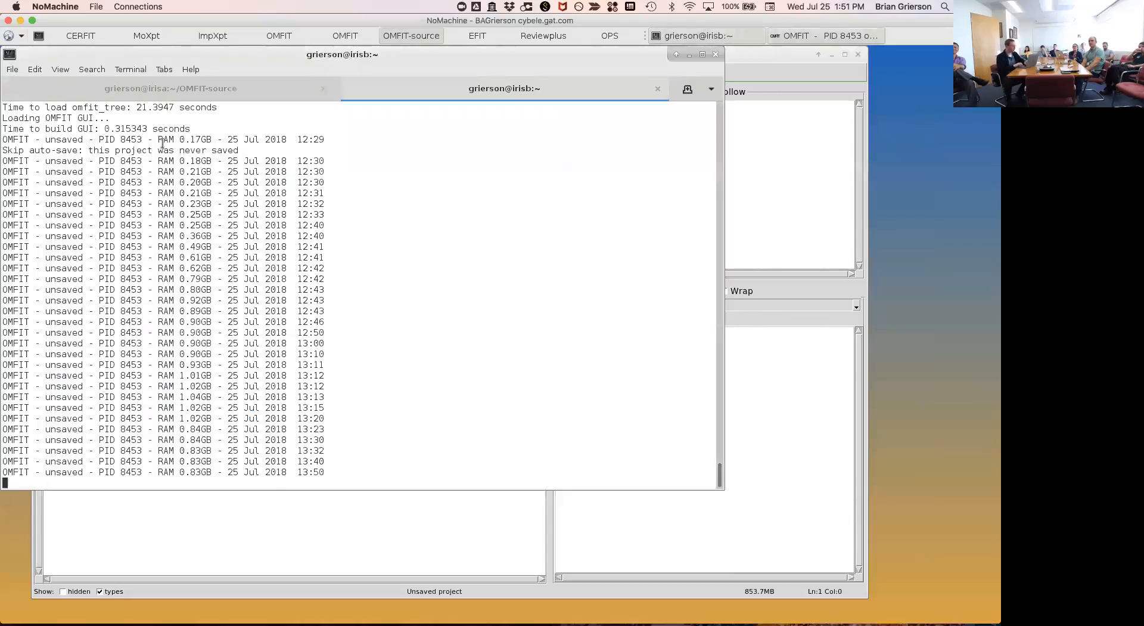
pyautogui.click(171, 94)
pyautogui.write('cd /fusion/projects/tran')
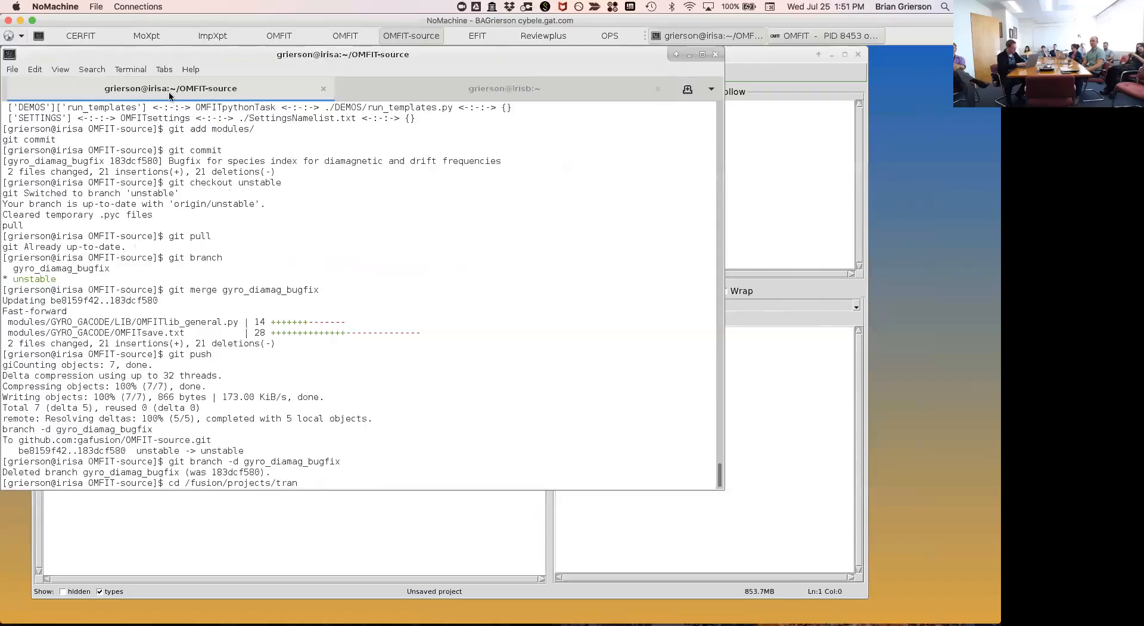
pyautogui.press('BackSpace')
pyautogui.press('BackSpace')
pyautogui.press('BackSpace')
pyautogui.press('BackSpace')
pyautogui.write('codes/transp/grie')
pyautogui.press('Tab')
pyautogui.press('Return')
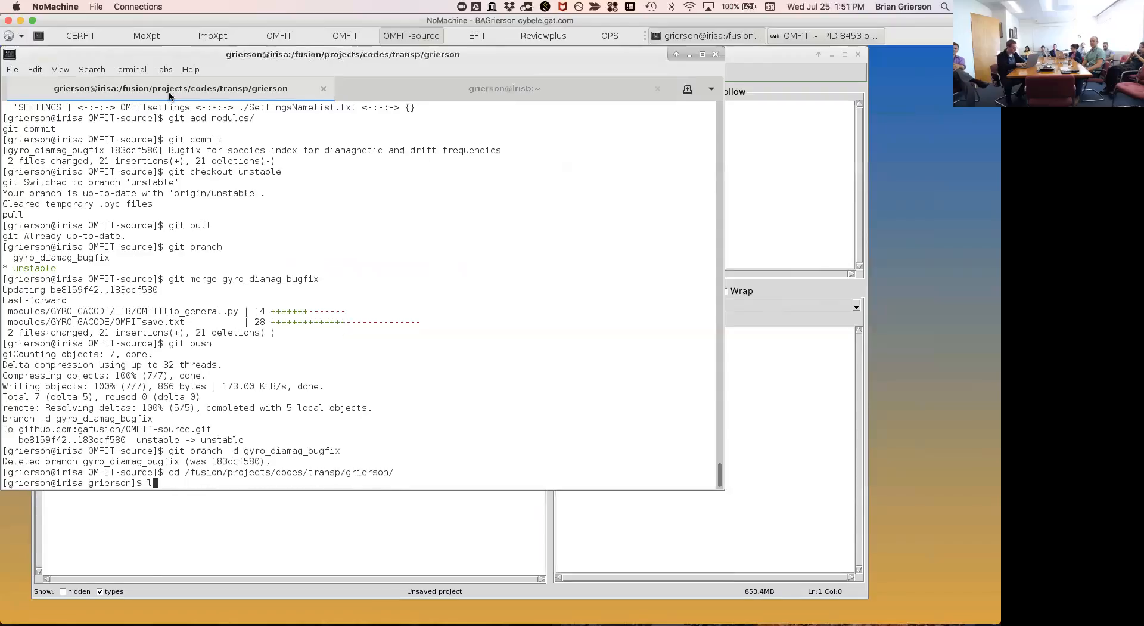
# List the contents of the current directory and look over the TRANSP run directories.
pyautogui.write('ls')
pyautogui.press('Return')
pyautogui.scroll(15, 407, 265)
pyautogui.scroll(-15, 409, 265)
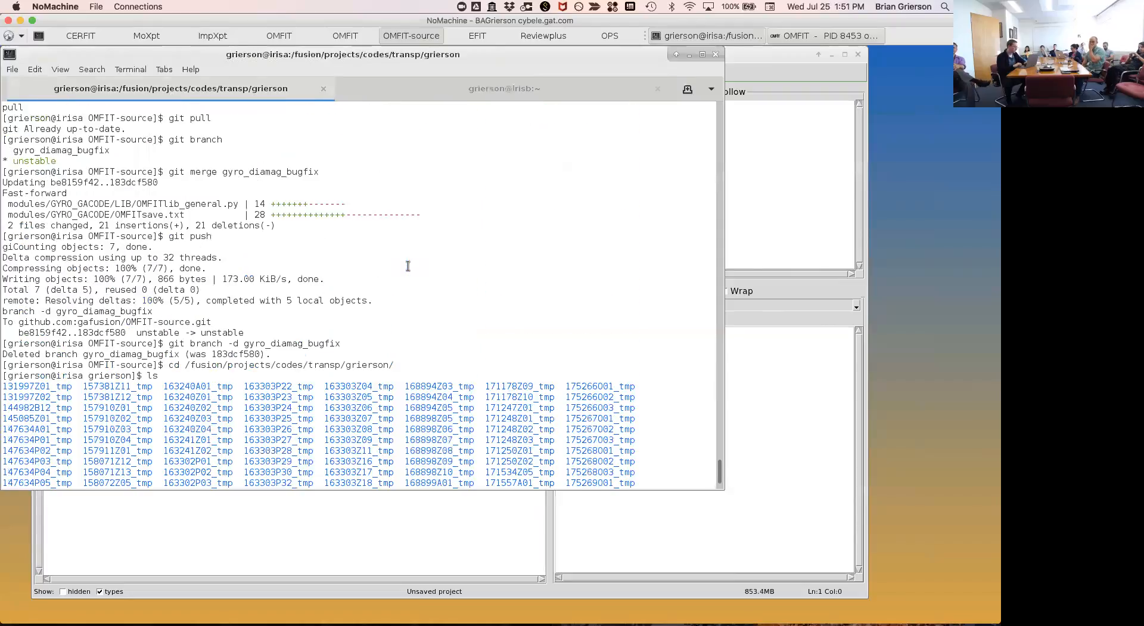
# Change into the 163303T32_tmp run directory and list its files.
pyautogui.write('cd 16')
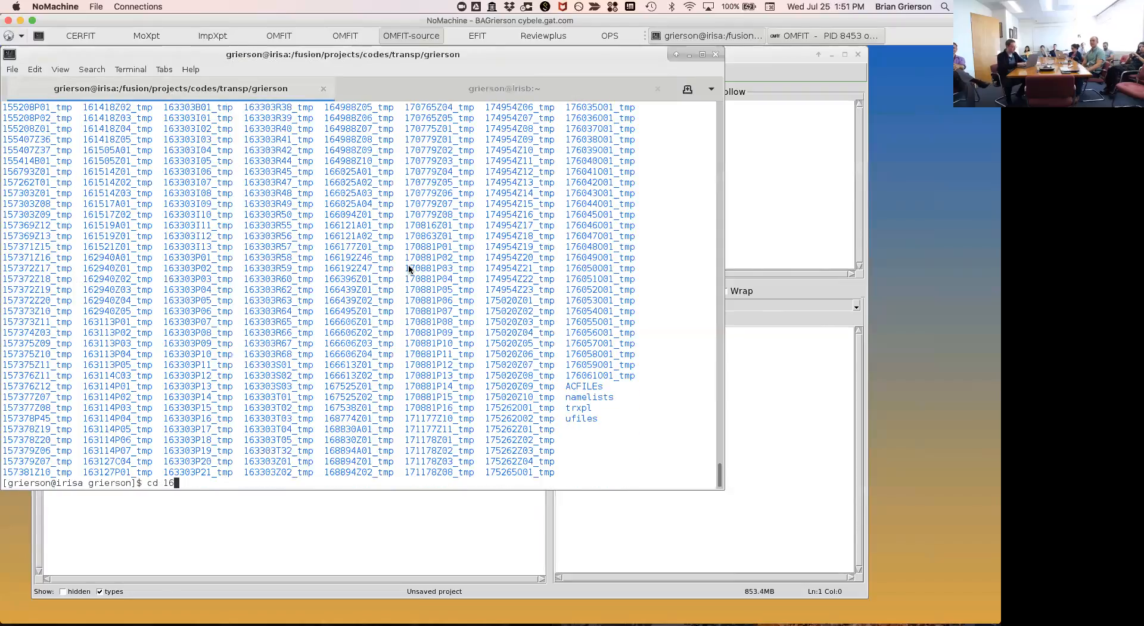
pyautogui.write('3303T35')
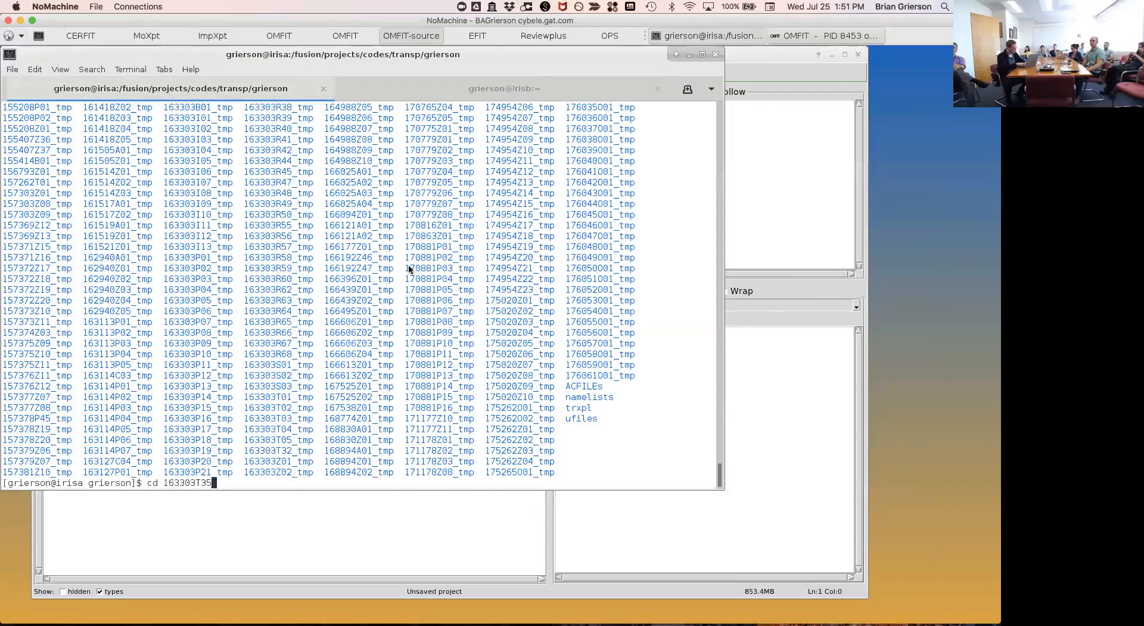
pyautogui.press('BackSpace')
pyautogui.write('2')
pyautogui.press('Tab')
pyautogui.press('Return')
pyautogui.write('ls')
pyautogui.press('Return')
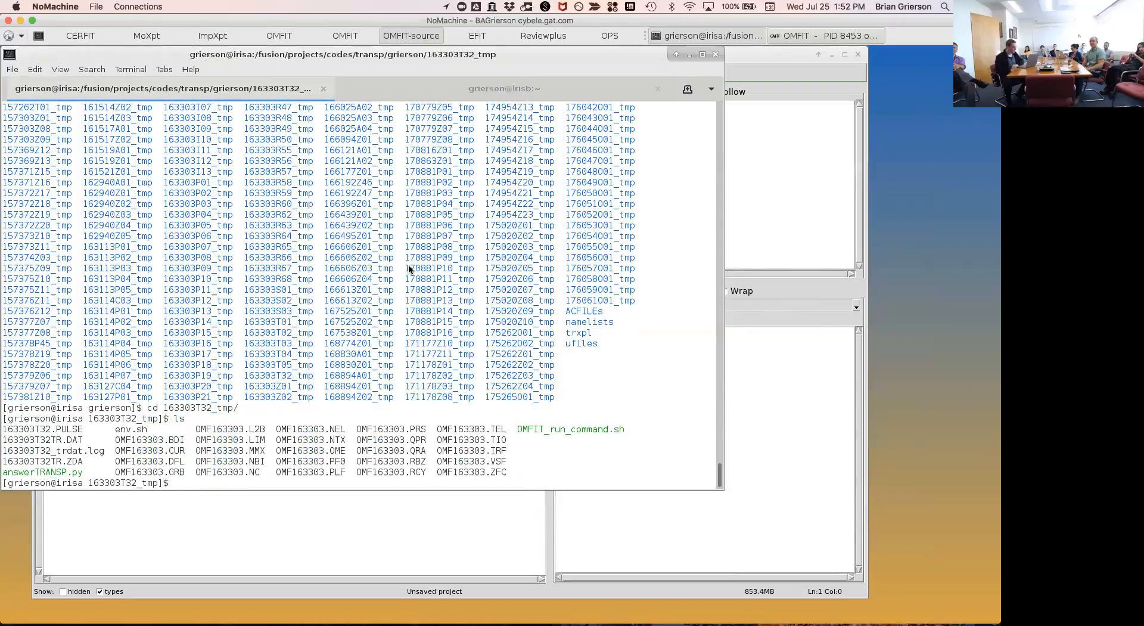
# Page through the first part of 163303T32TR.DAT with more, quit the pager and list the run directory's files again.
pyautogui.write('more 1')
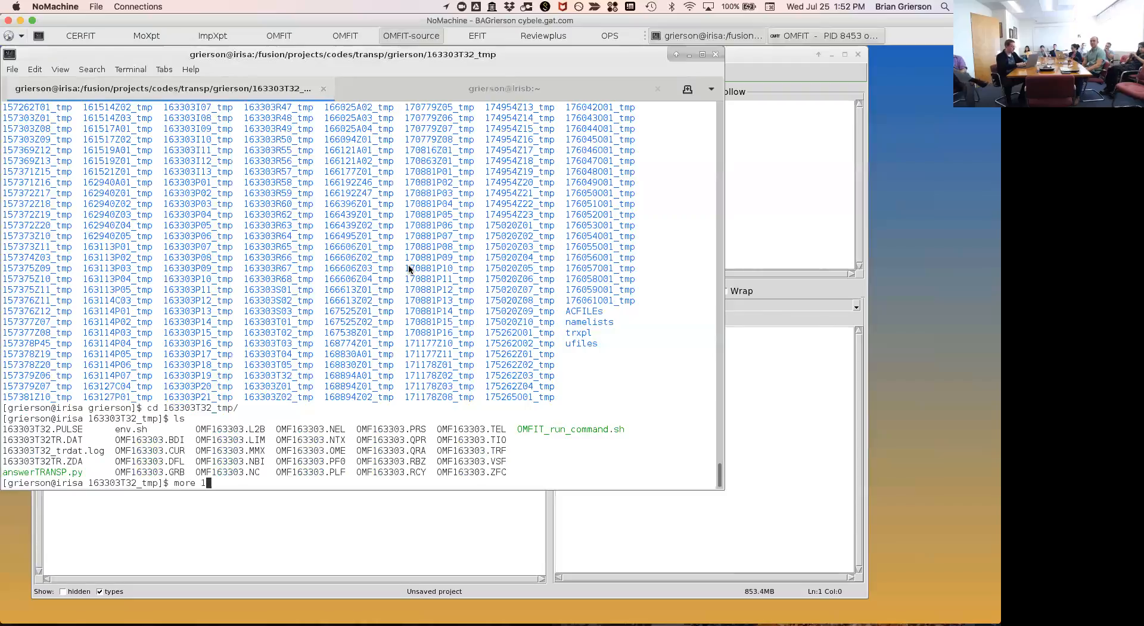
pyautogui.press('Tab')
pyautogui.write('TR.DAT')
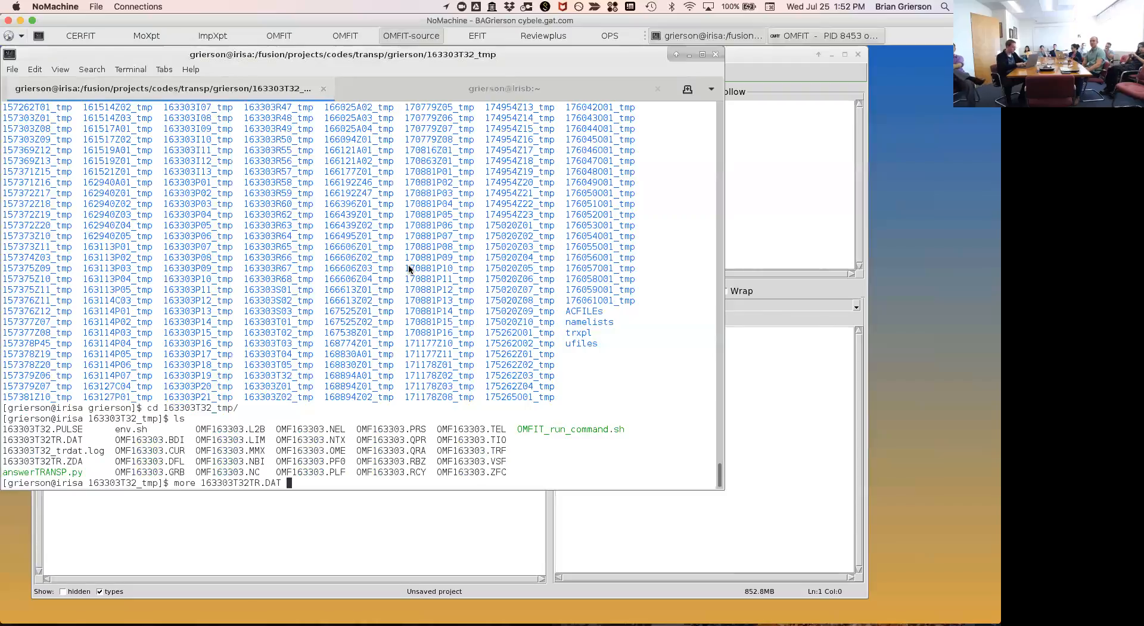
pyautogui.press('Return')
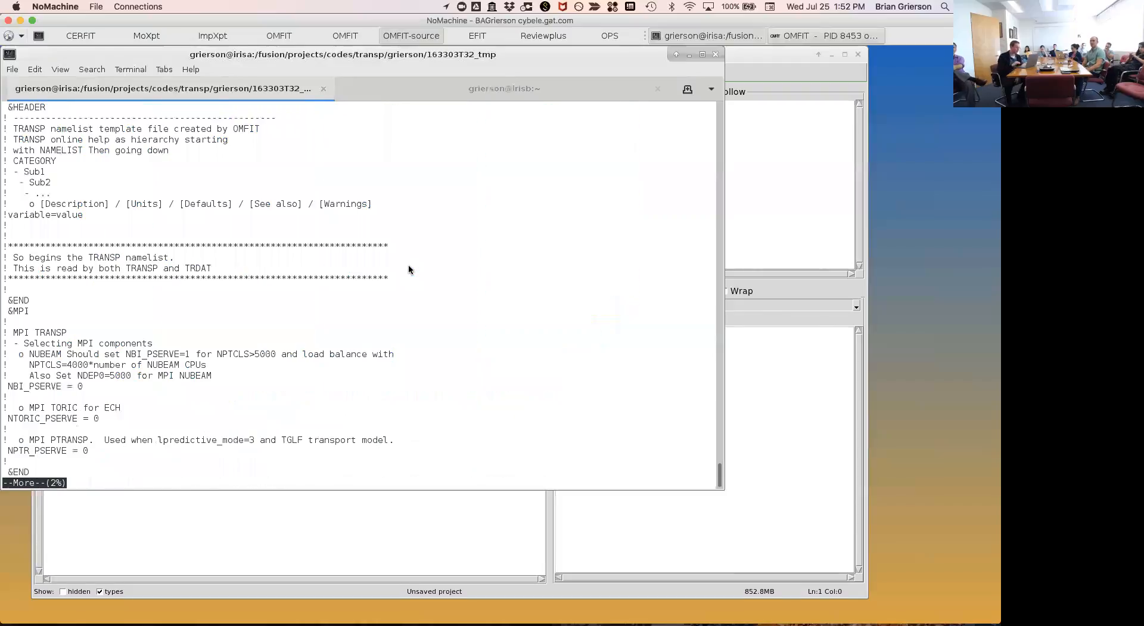
pyautogui.press('space')
pyautogui.press('space')
pyautogui.press('space')
pyautogui.press('space')
pyautogui.press('space')
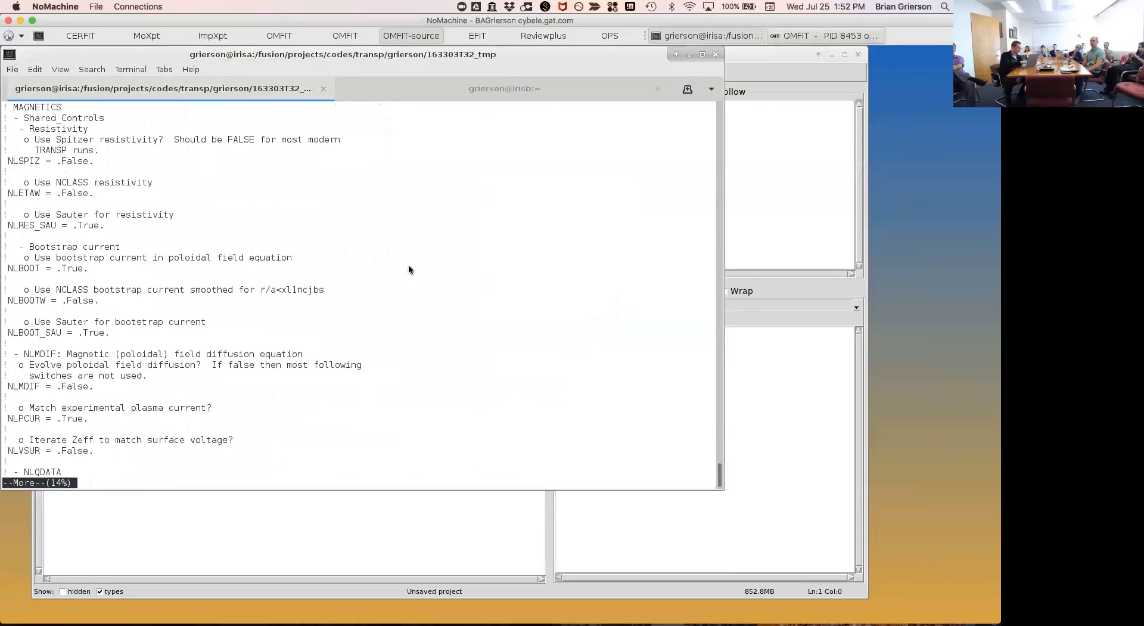
pyautogui.press('q')
pyautogui.write('ls')
pyautogui.press('Return')
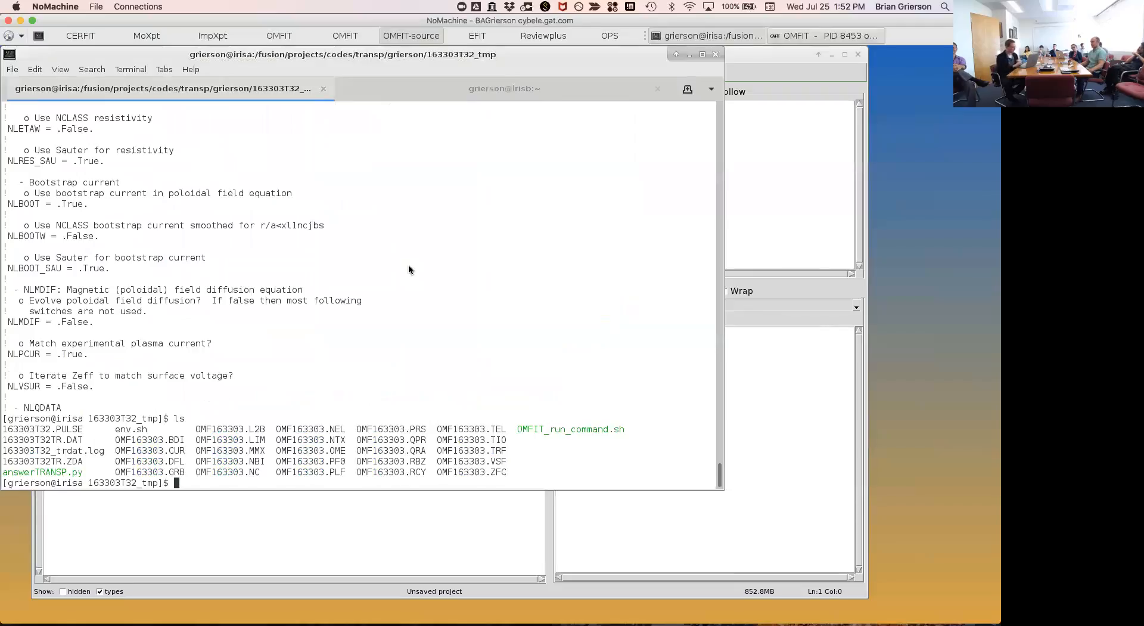
# Switch back to the OMFIT window and collapse the INPUTS branch and the whole TRANSP module in the tree.
pyautogui.click(313, 531)
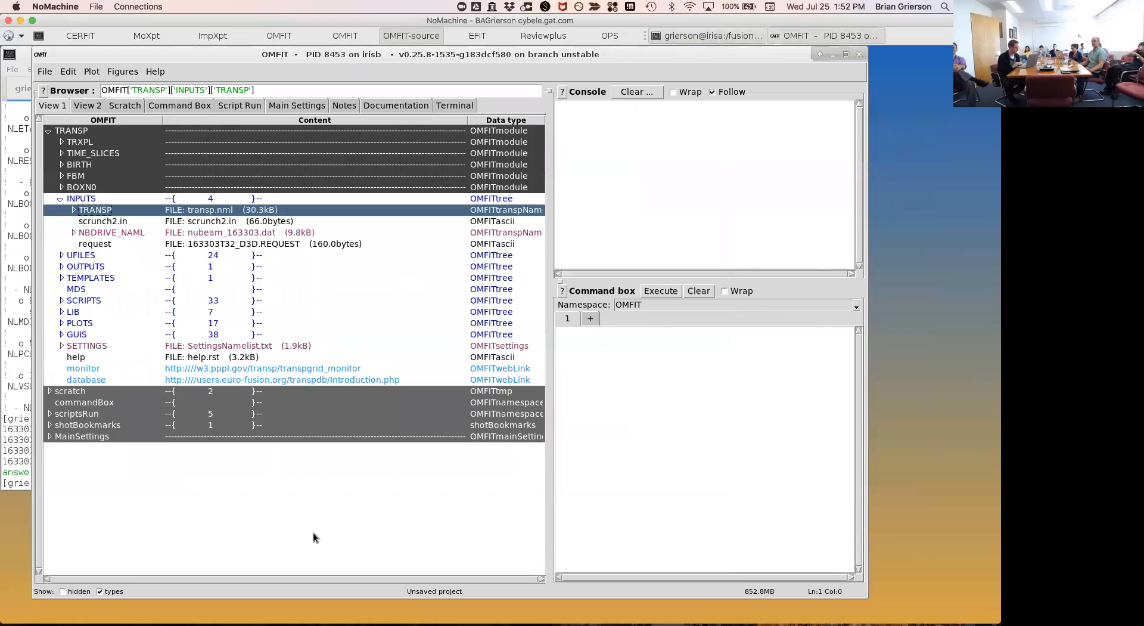
pyautogui.click(207, 234)
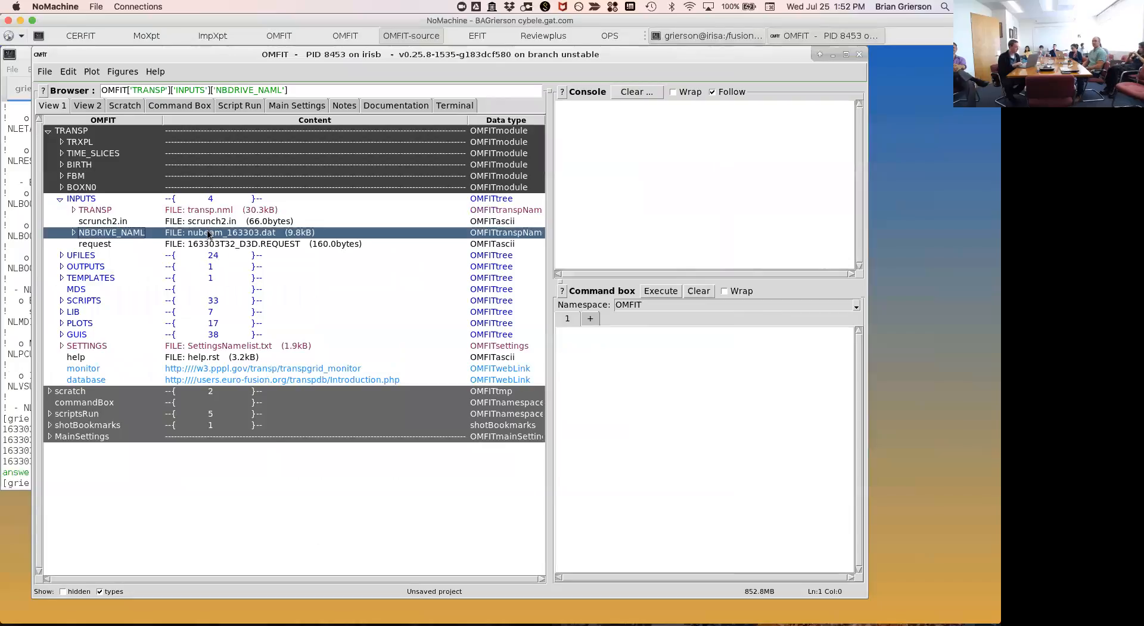
pyautogui.press('Left')
pyautogui.press('Left')
pyautogui.press('Left')
pyautogui.press('Left')
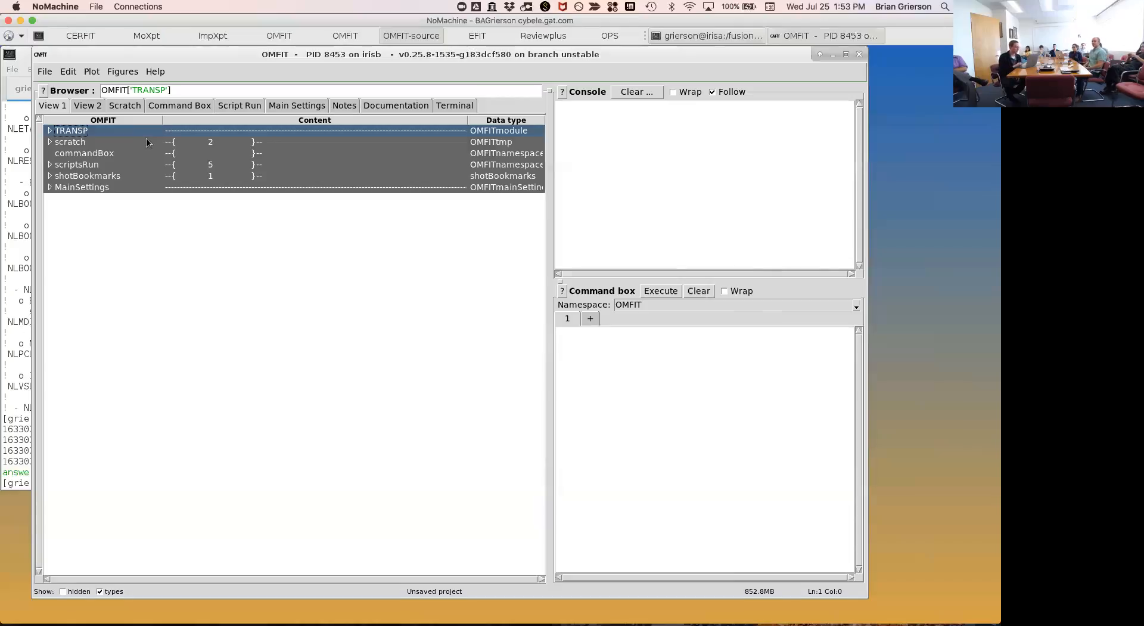
# Import the OMFITprofiles module into the project, filtering the module list by "omf".
pyautogui.click(44, 71)
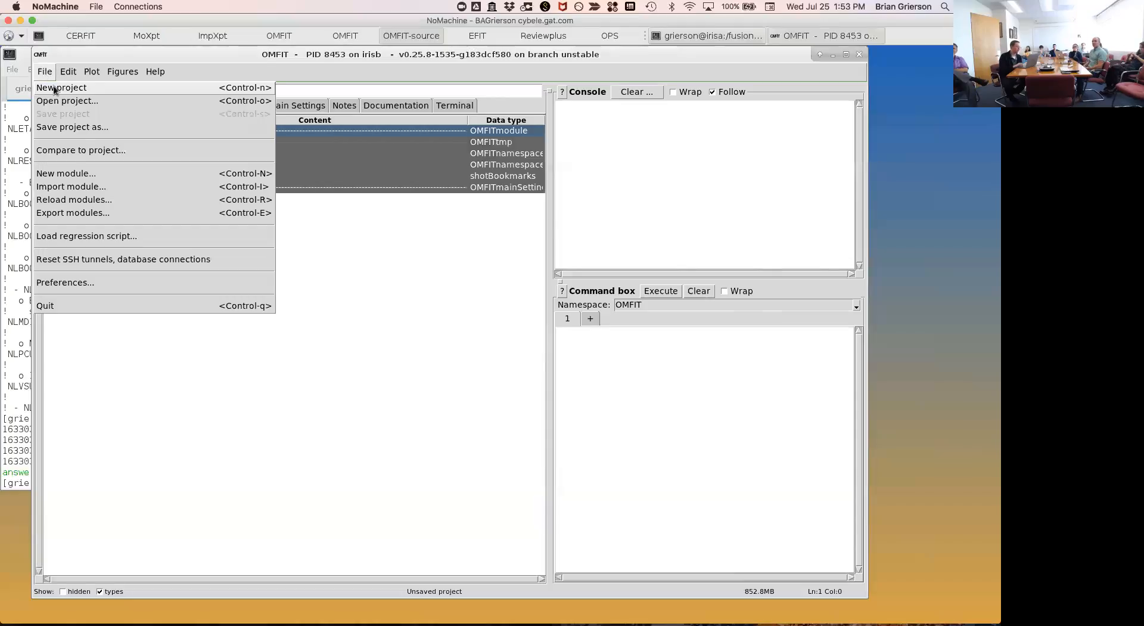
pyautogui.click(96, 186)
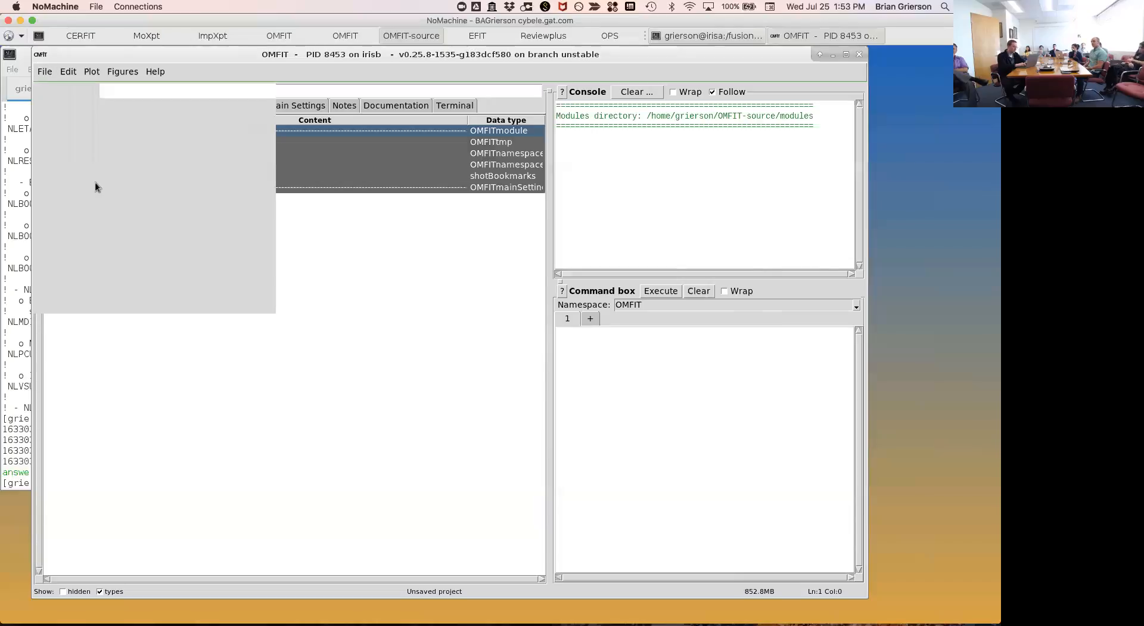
pyautogui.write('omif')
pyautogui.press('BackSpace')
pyautogui.press('BackSpace')
pyautogui.write('fit')
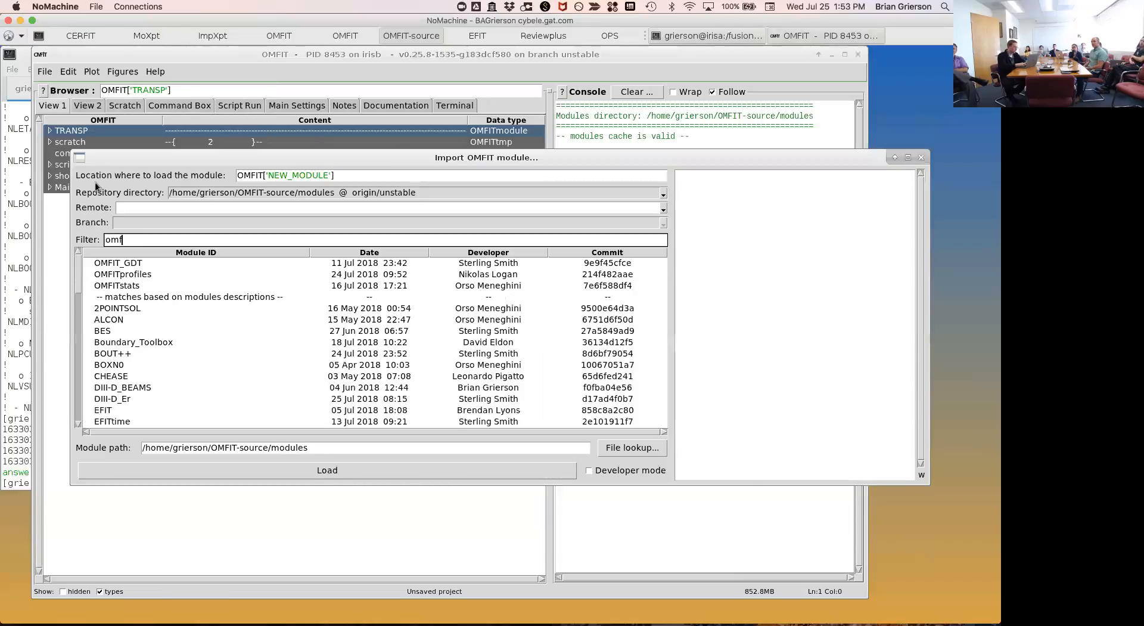
pyautogui.click(157, 278)
pyautogui.doubleClick(158, 277)
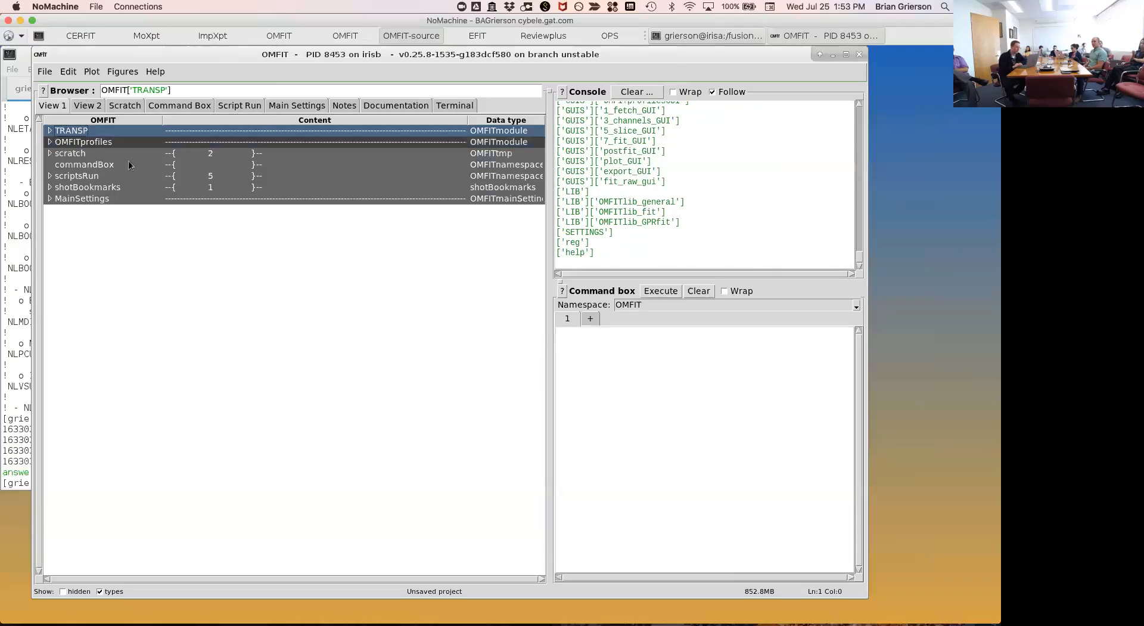
# Open the OMFITprofiles GUI, look over its Fetch settings and close it.
pyautogui.click(116, 141)
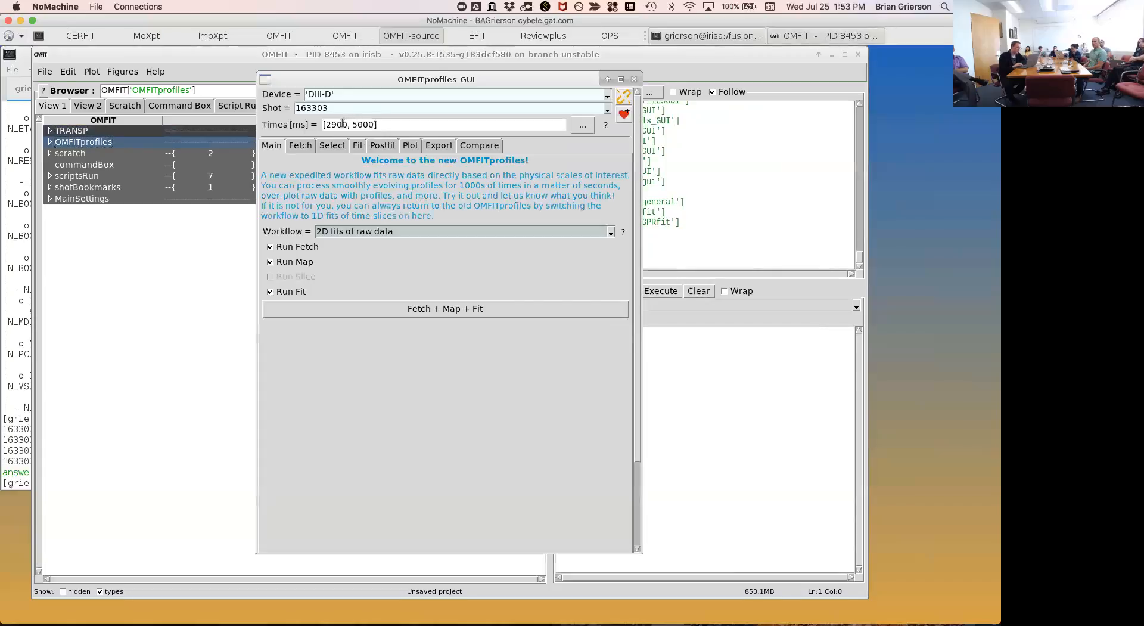
pyautogui.click(302, 147)
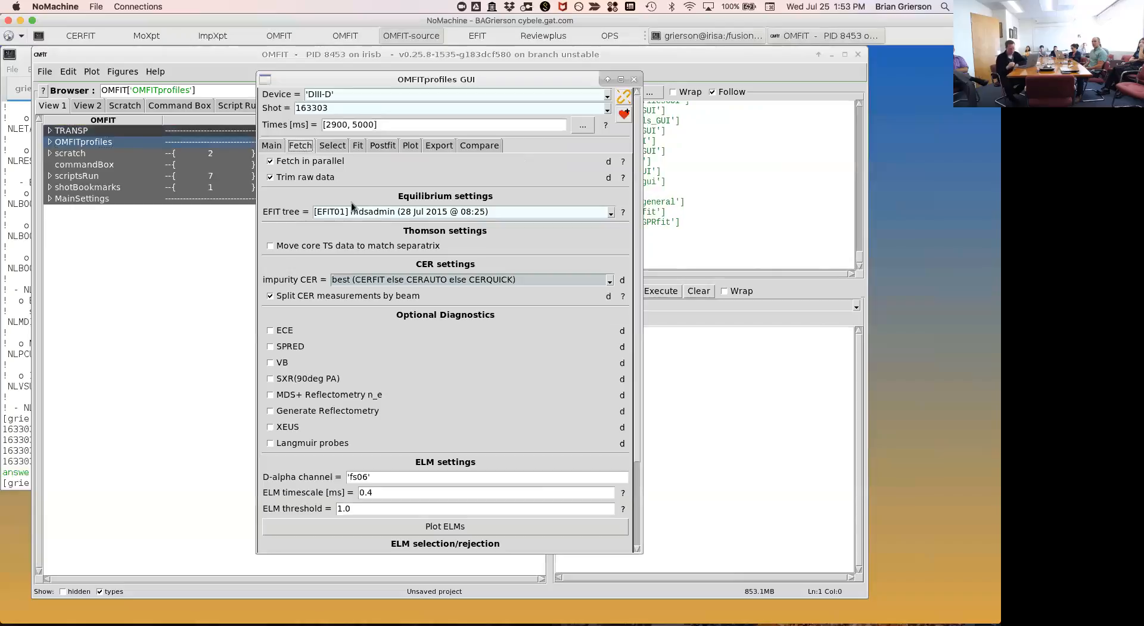
pyautogui.click(635, 77)
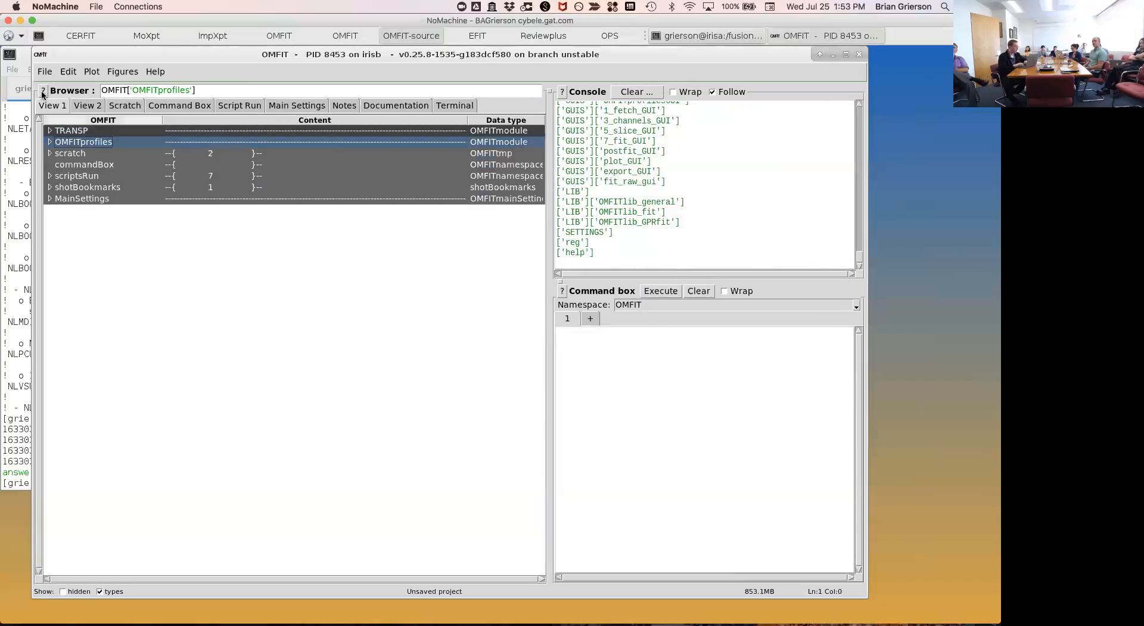
# Import a second copy of the TRANSP module, filtering the module list by "trans".
pyautogui.click(44, 72)
pyautogui.click(76, 181)
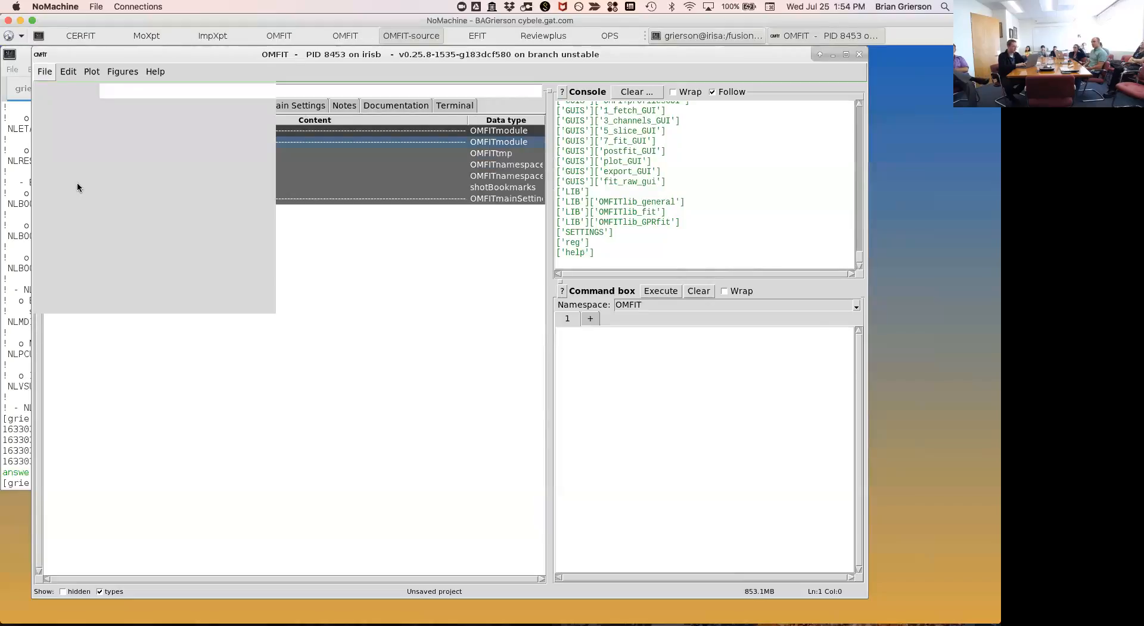
pyautogui.write('trans')
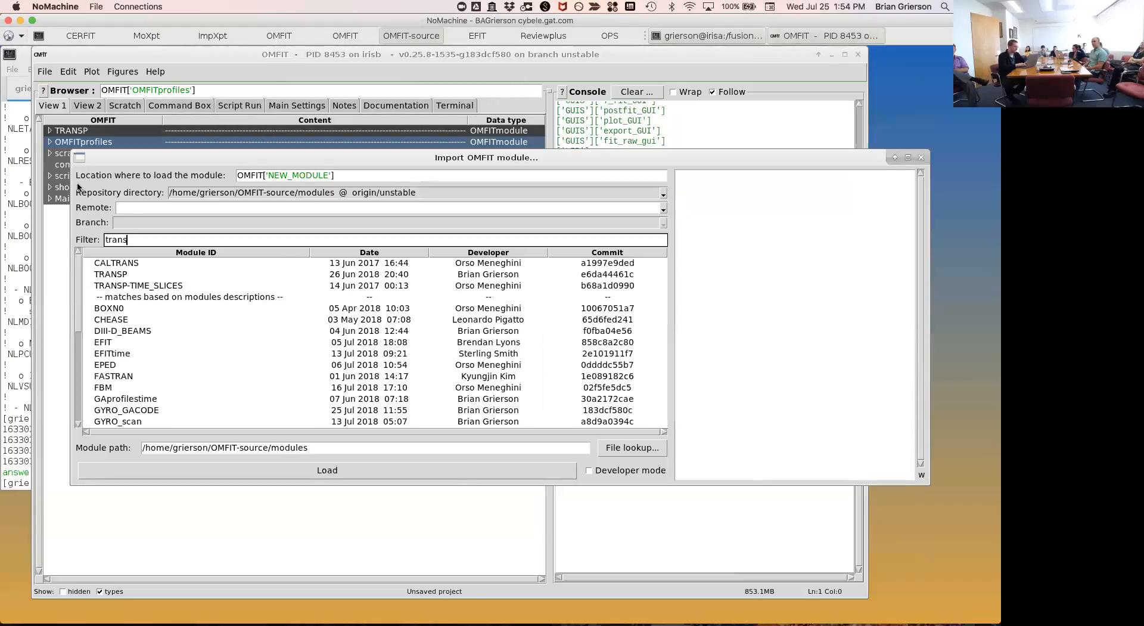
pyautogui.doubleClick(143, 274)
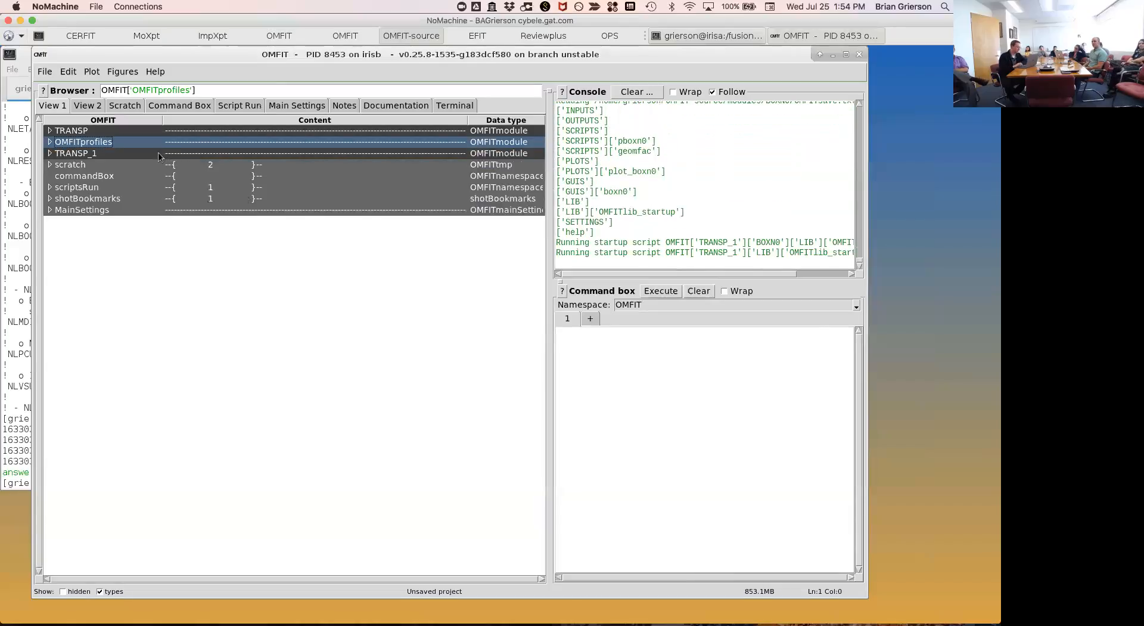
# Open the GUI of the TRANSP_1 module, set its TRANSP Run to W99 and move the GUI clear of the console.
pyautogui.click(122, 154)
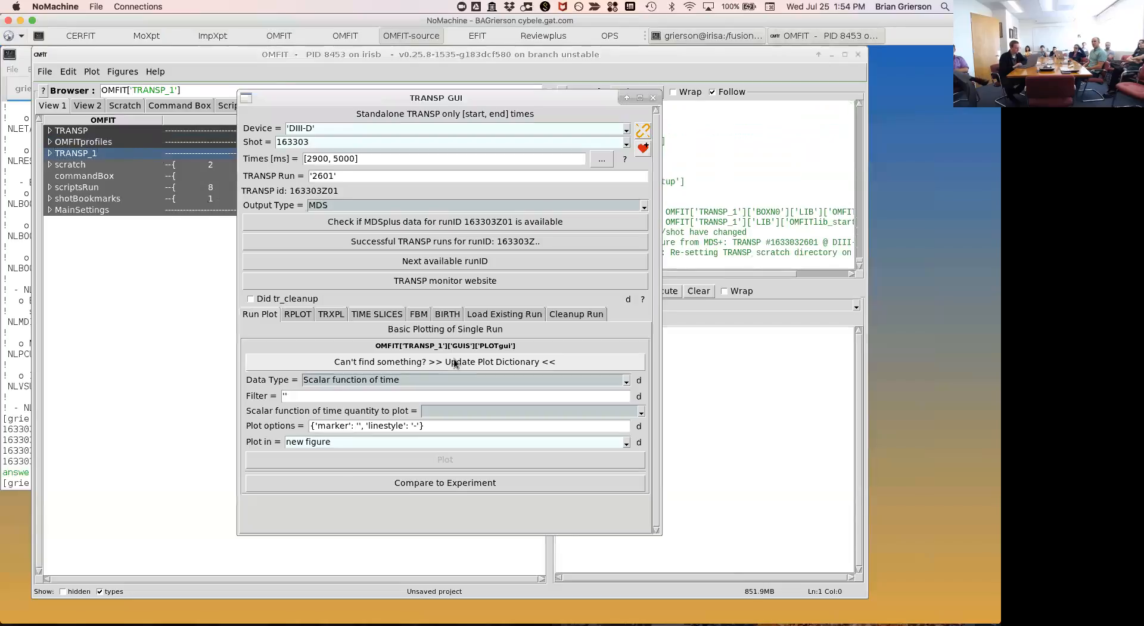
pyautogui.click(364, 177)
pyautogui.press('Left')
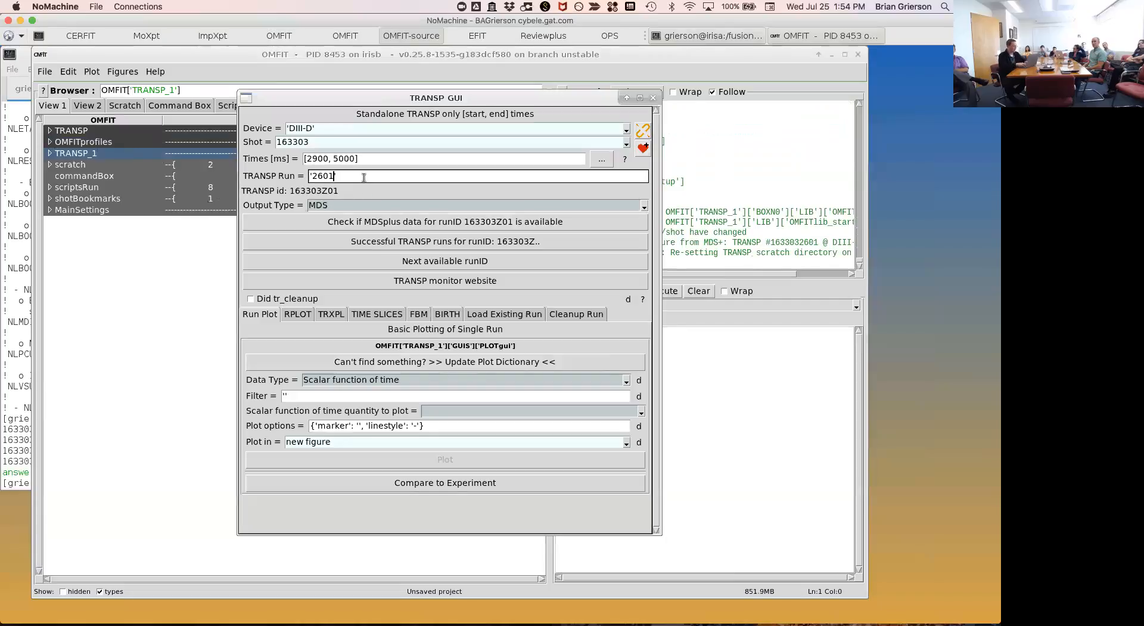
pyautogui.press('BackSpace')
pyautogui.press('BackSpace')
pyautogui.press('BackSpace')
pyautogui.press('BackSpace')
pyautogui.write('W99')
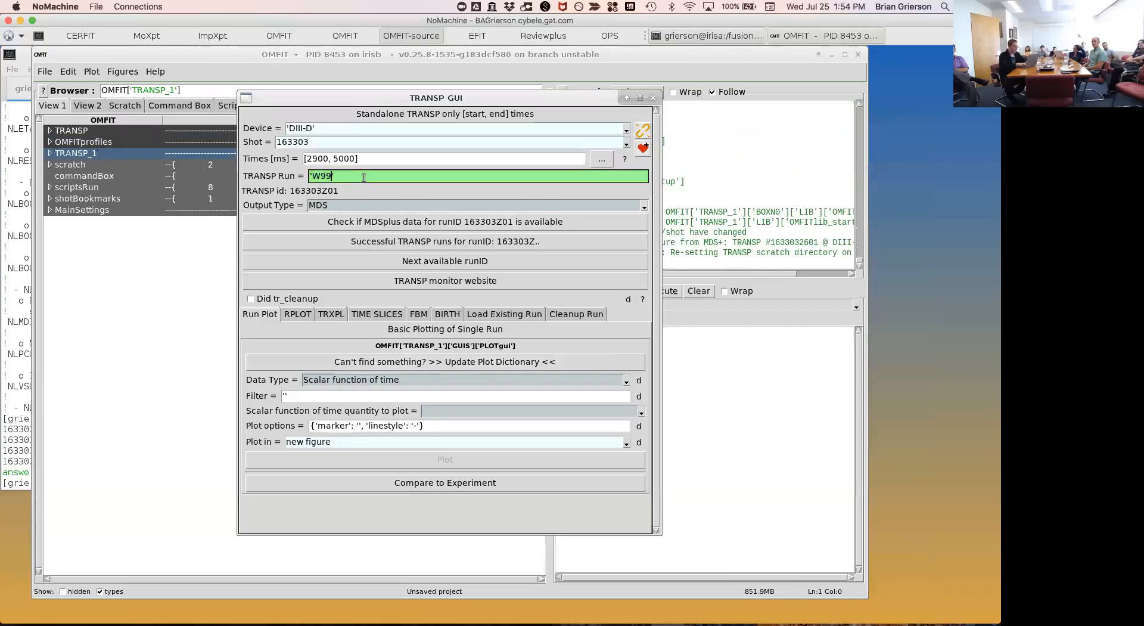
pyautogui.press('Return')
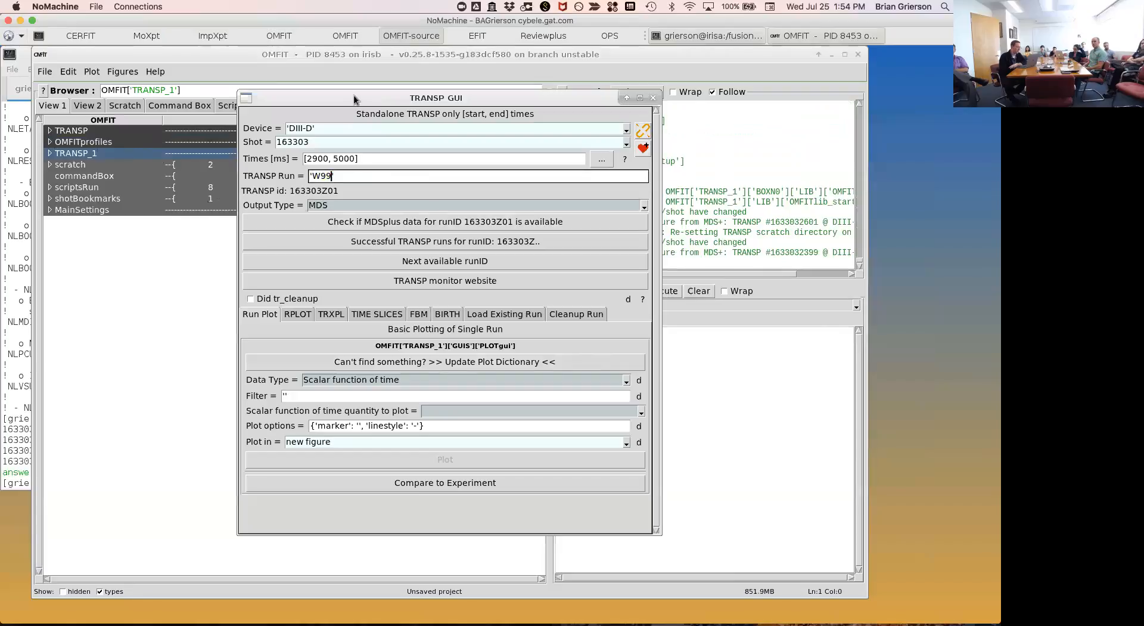
pyautogui.moveTo(353, 95); pyautogui.dragTo(249, 101)
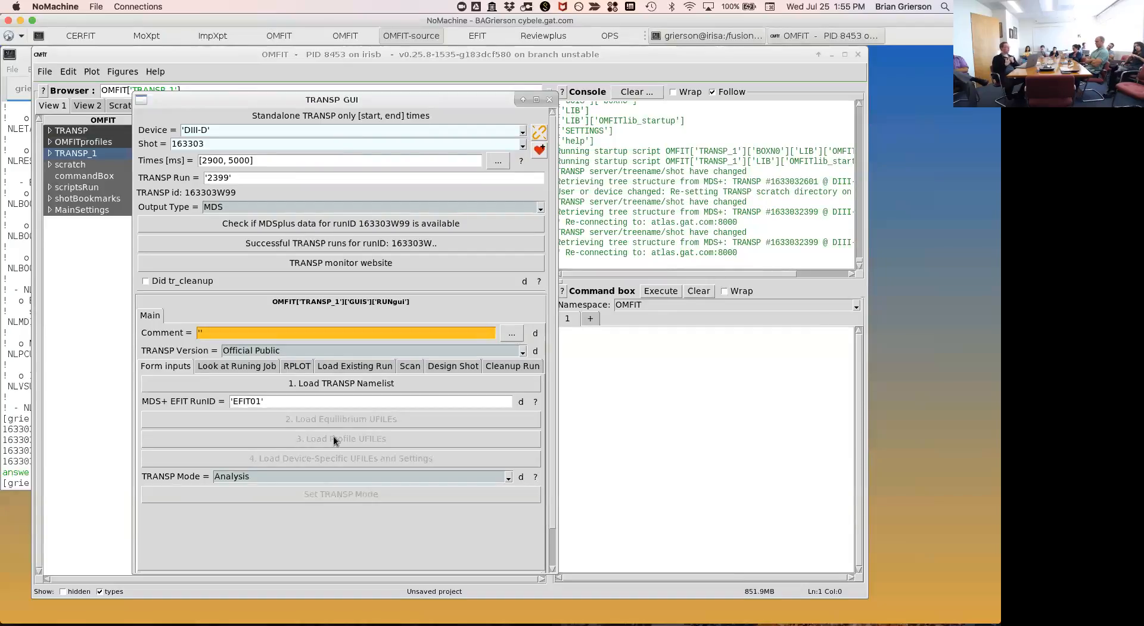
# Close the TRANSP GUI and expand the TRANSP_1 module and its SETTINGS namelist in the tree.
pyautogui.click(548, 94)
pyautogui.click(50, 155)
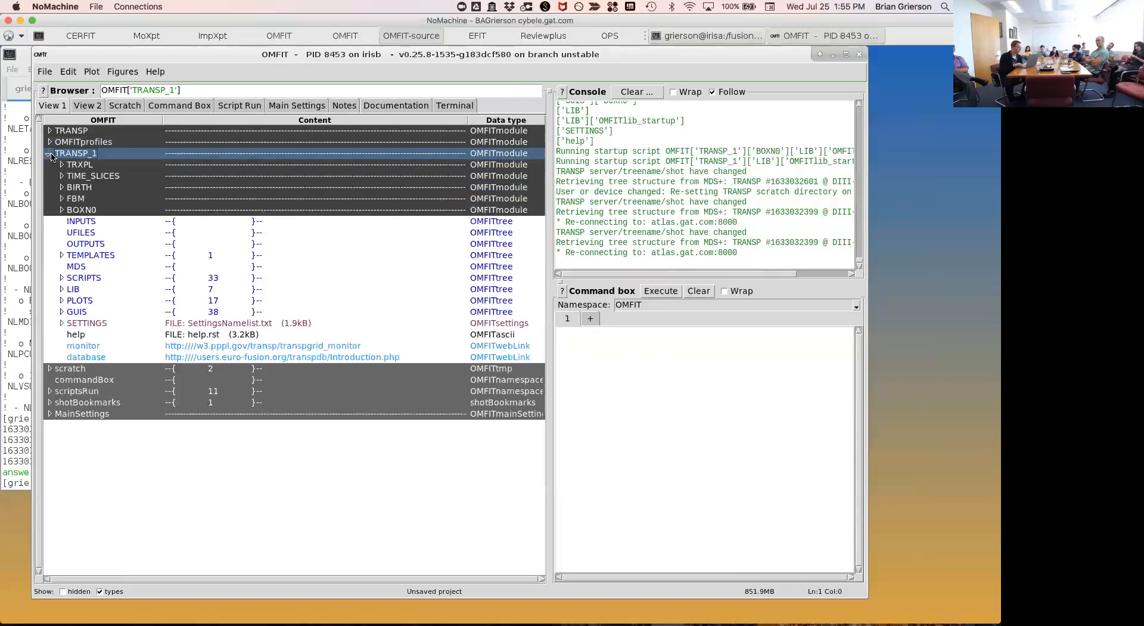
pyautogui.press('Down')
pyautogui.press('Down')
pyautogui.press('Down')
pyautogui.press('Down')
pyautogui.press('Down')
pyautogui.press('Down')
pyautogui.press('Down')
pyautogui.press('Down')
pyautogui.press('Down')
pyautogui.press('Down')
pyautogui.press('Down')
pyautogui.press('Down')
pyautogui.press('Down')
pyautogui.press('Down')
pyautogui.press('Down')
pyautogui.press('Down')
pyautogui.press('Up')
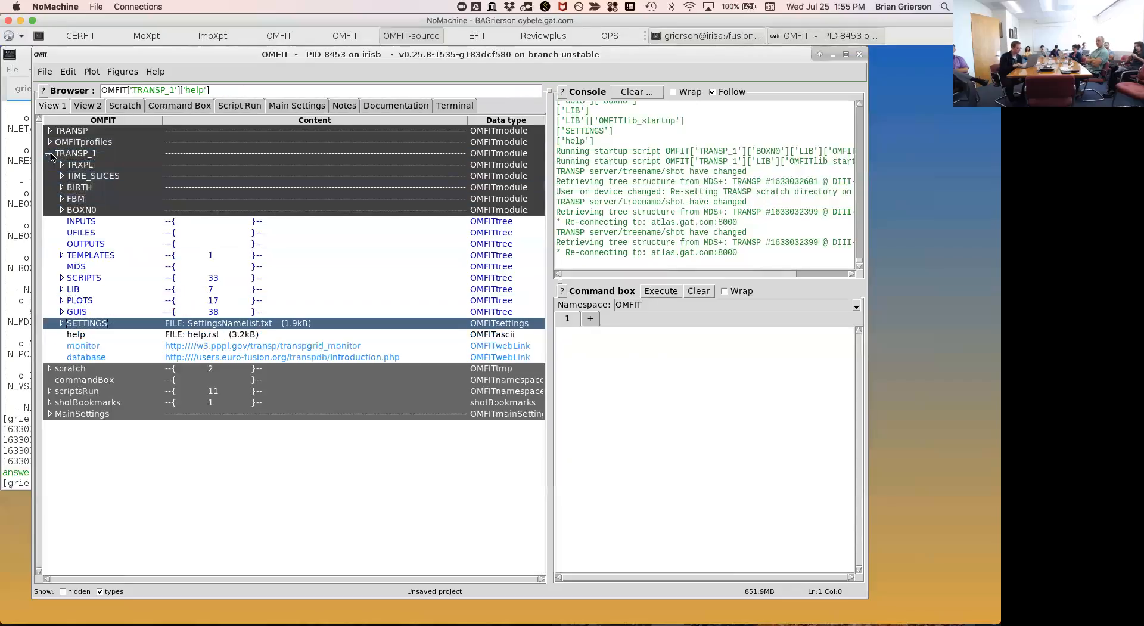
pyautogui.press('Right')
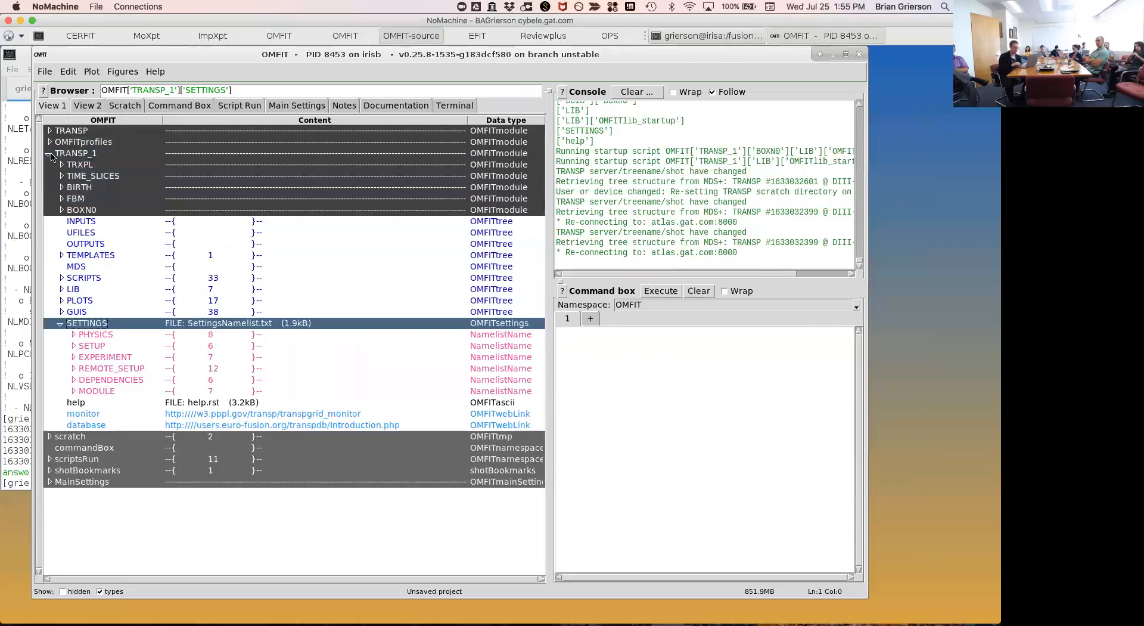
# Expand the DEPENDENCIES group in the TRANSP_1 settings and select its OMFITprofiles entry for inspection.
pyautogui.press('Down')
pyautogui.press('Down')
pyautogui.press('Down')
pyautogui.press('Down')
pyautogui.press('Down')
pyautogui.press('Right')
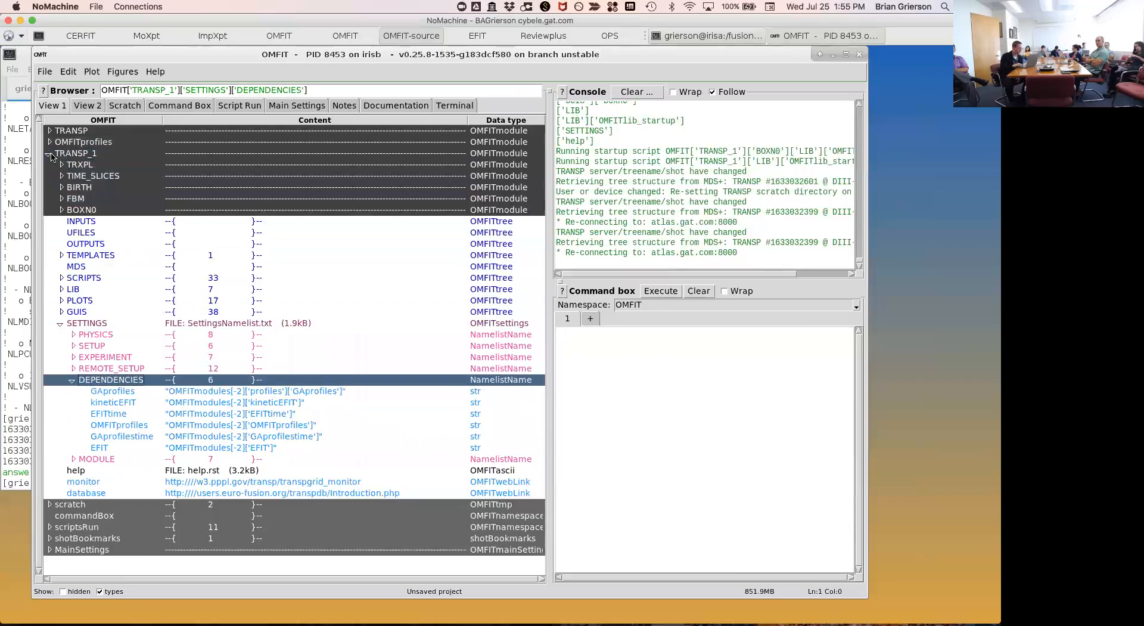
pyautogui.press('Down')
pyautogui.press('Down')
pyautogui.press('Down')
pyautogui.press('Down')
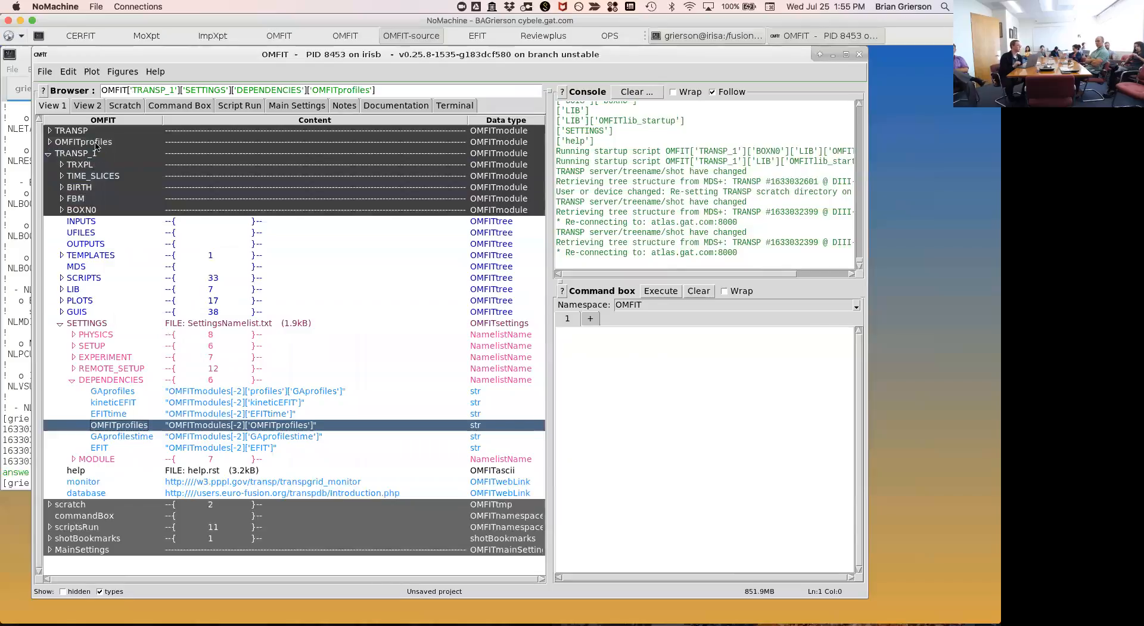
# Collapse the TRANSP_1 module, delete it from the tree and select the original TRANSP module.
pyautogui.click(48, 154)
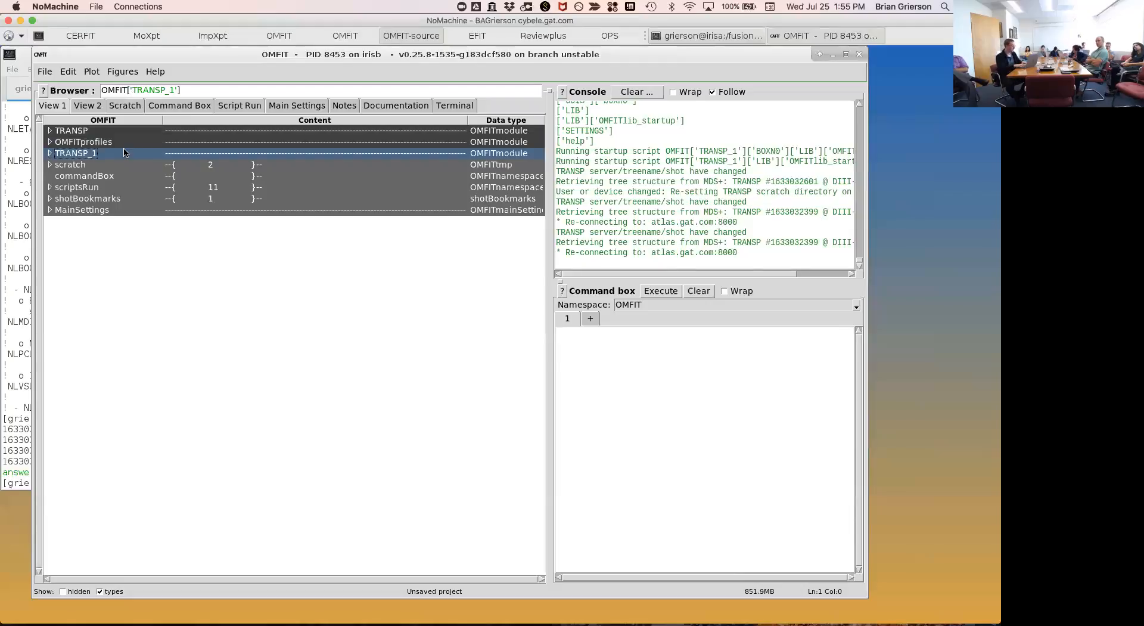
pyautogui.press('Delete')
pyautogui.press('Up')
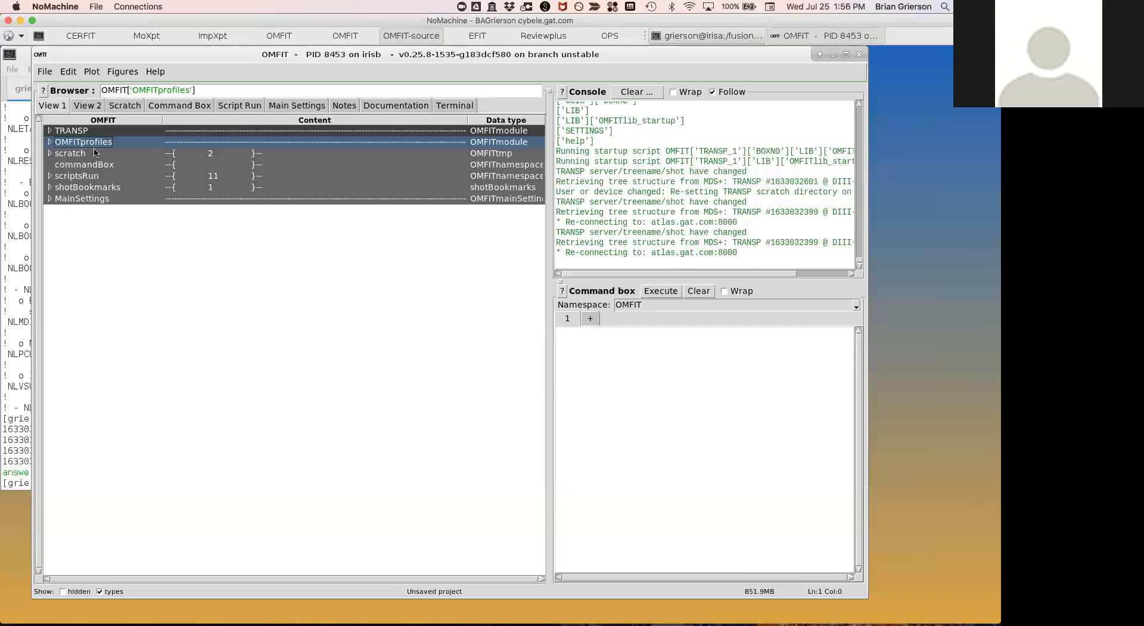
pyautogui.press('Up')
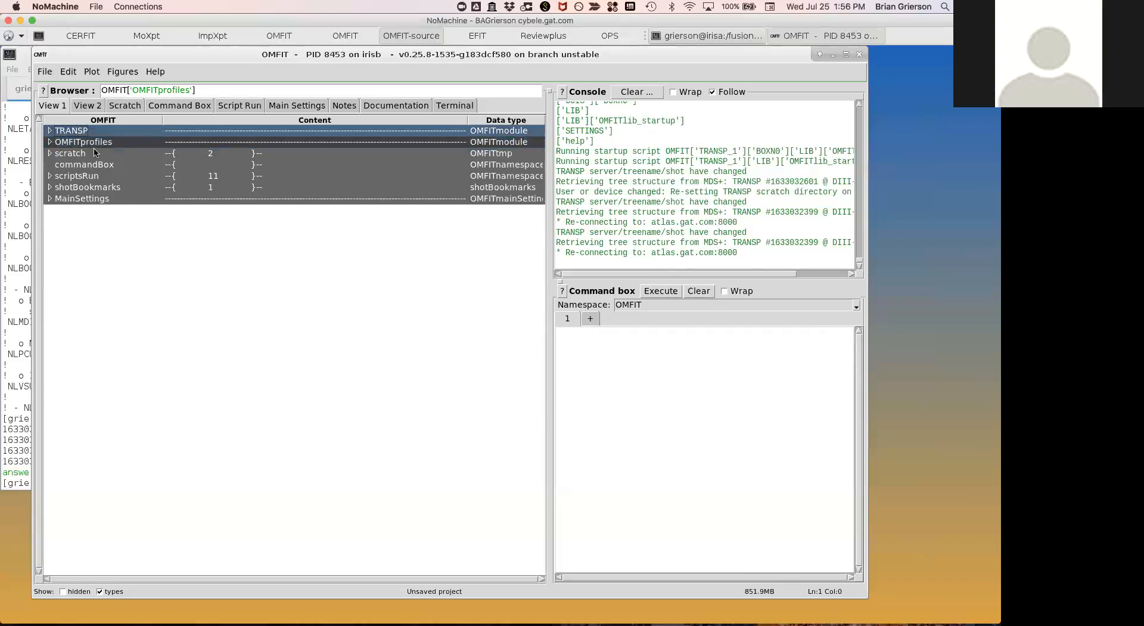
# Expand the TRANSP module in the tree and select its SETTINGS namelist.
pyautogui.press('Right')
pyautogui.press('Down')
pyautogui.press('Down')
pyautogui.press('Down')
pyautogui.press('Down')
pyautogui.press('Down')
pyautogui.press('Down')
pyautogui.press('Down')
pyautogui.press('Down')
pyautogui.press('Down')
pyautogui.press('Down')
pyautogui.press('Down')
pyautogui.press('Down')
pyautogui.press('Down')
pyautogui.press('Down')
pyautogui.press('Down')
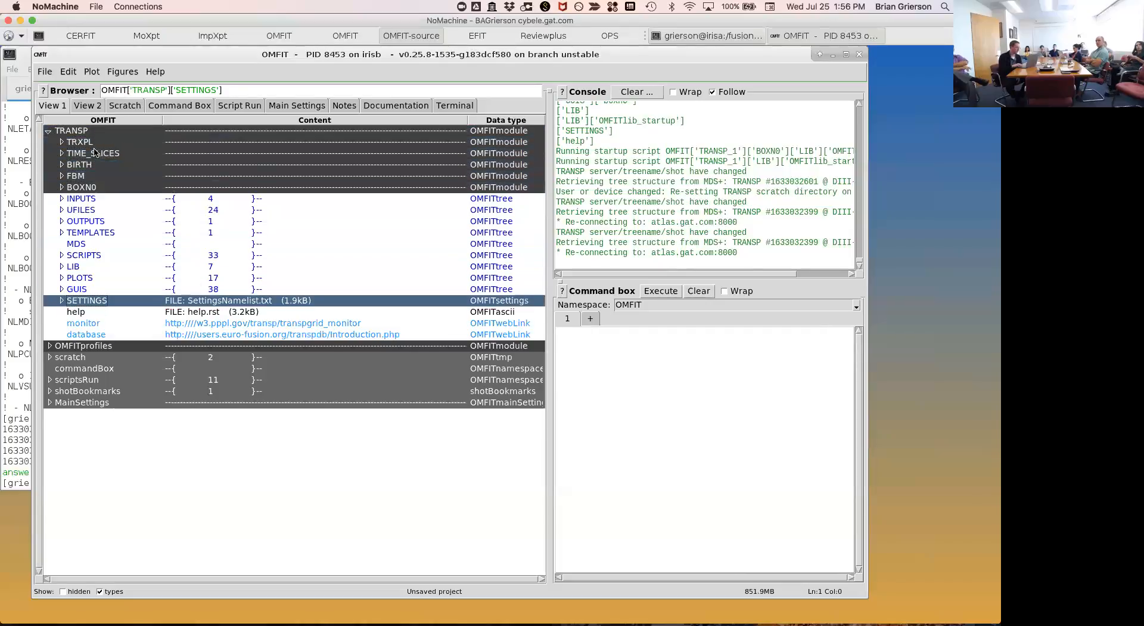
# Expand the TRANSP SETTINGS namelist and its DEPENDENCIES group, and select the GAprofiles entry.
pyautogui.press('Right')
pyautogui.press('Down')
pyautogui.press('Down')
pyautogui.press('Down')
pyautogui.press('Down')
pyautogui.press('Down')
pyautogui.press('Right')
pyautogui.press('Down')
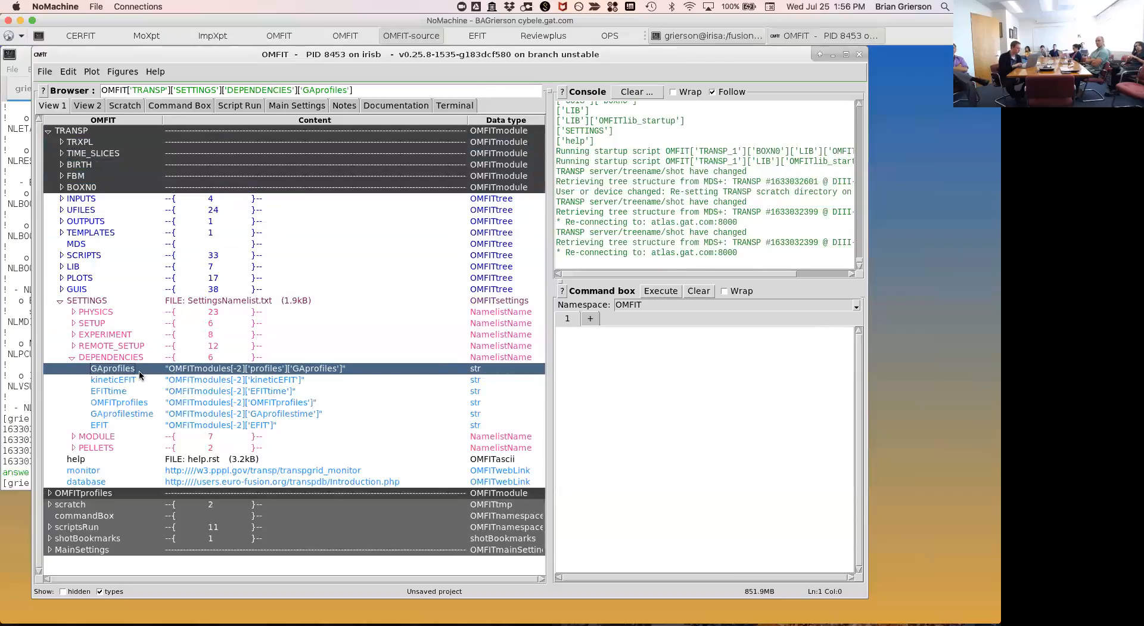
# Examine the module paths of the TRANSP dependencies, from the GAprofilestime and EFIT entries back to kineticEFIT.
pyautogui.click(173, 415)
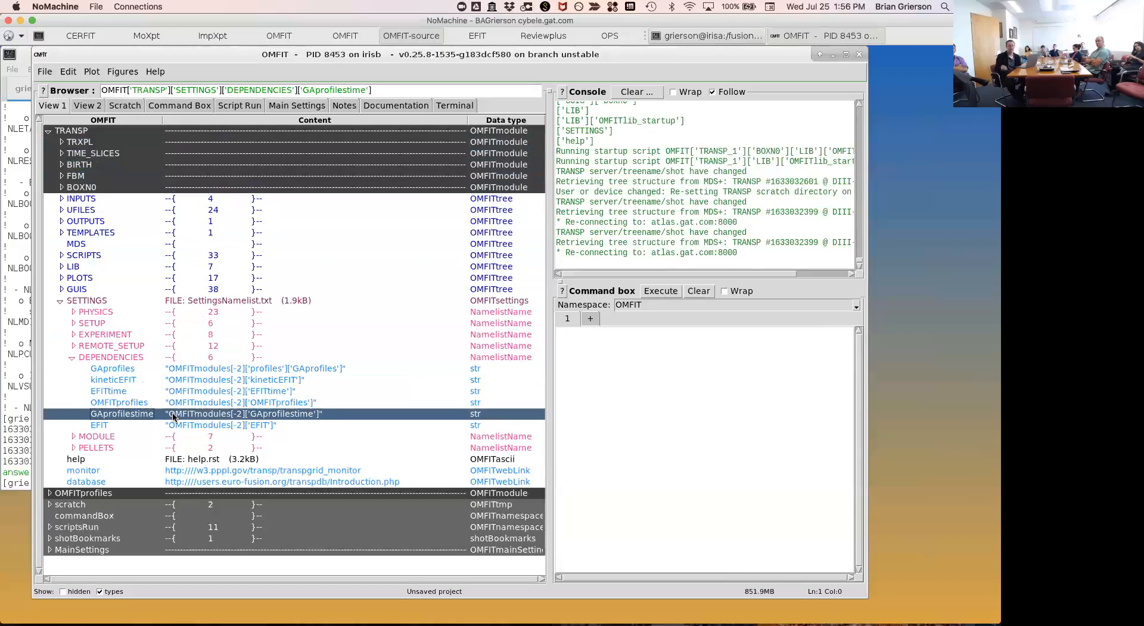
pyautogui.press('Down')
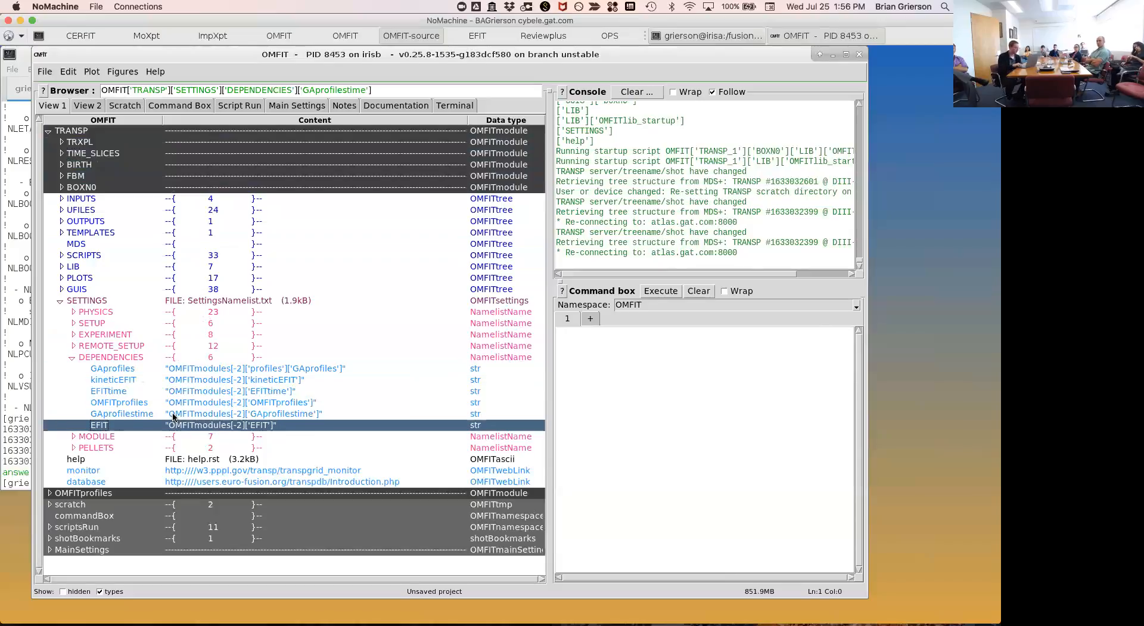
pyautogui.press('Up')
pyautogui.press('Up')
pyautogui.press('Up')
pyautogui.press('Up')
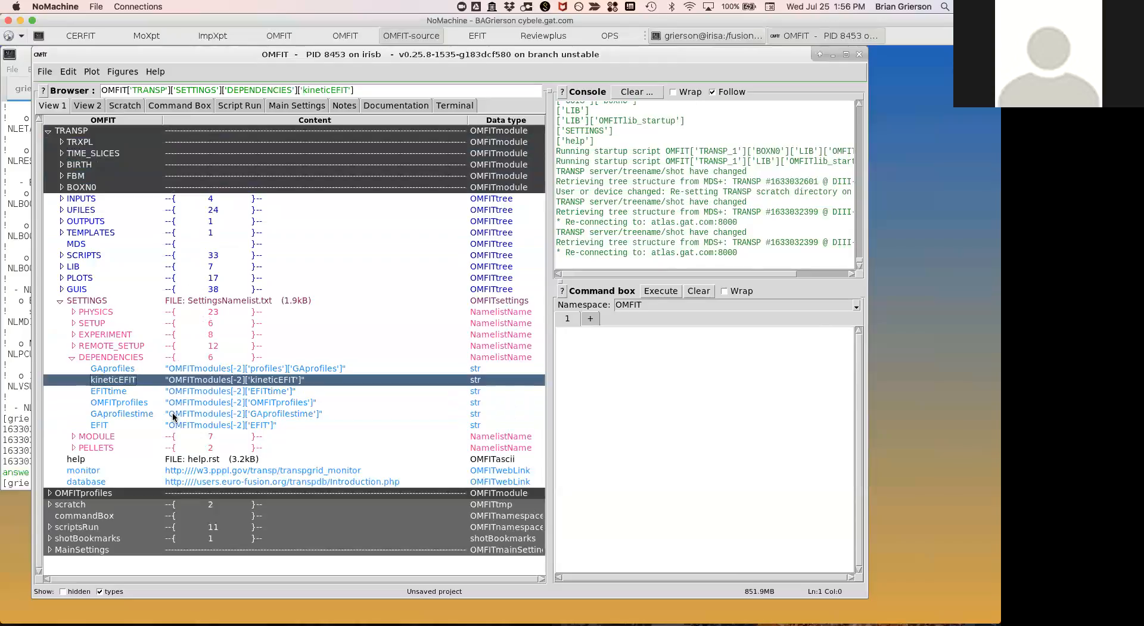
# Collapse the DEPENDENCIES group and the SETTINGS namelist, and select the INPUTS tree of the TRANSP module.
pyautogui.press('Left')
pyautogui.press('Left')
pyautogui.press('Left')
pyautogui.press('Left')
pyautogui.press('Left')
pyautogui.press('Left')
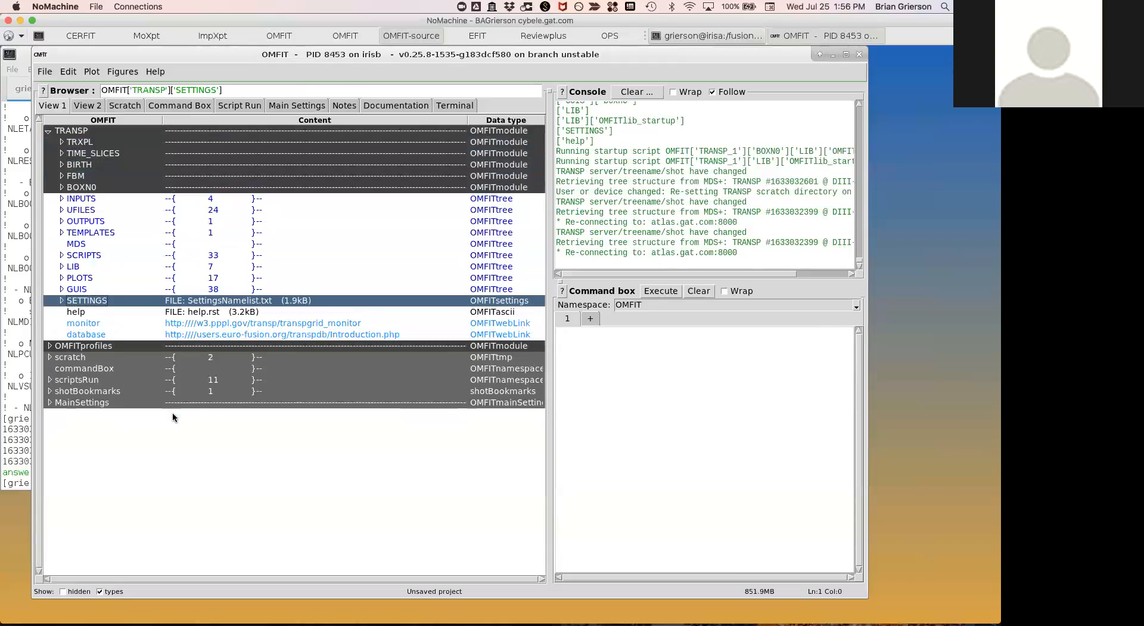
pyautogui.press('Right')
pyautogui.press('Down')
pyautogui.press('Down')
pyautogui.press('Down')
pyautogui.press('Down')
pyautogui.press('Down')
pyautogui.press('Down')
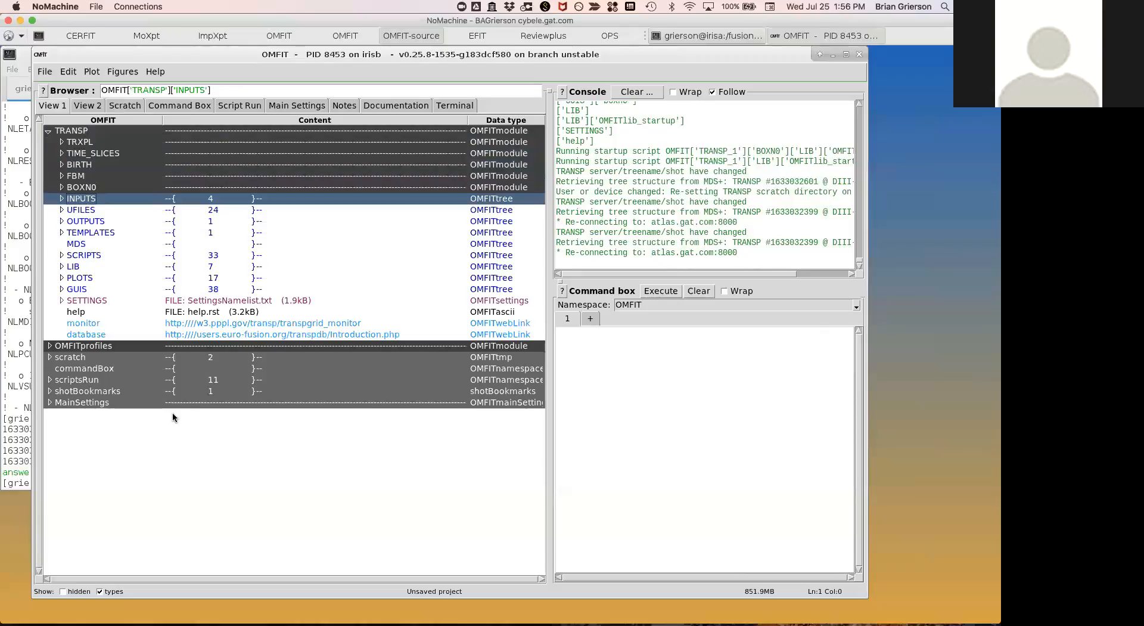
pyautogui.press('Down')
pyautogui.press('Up')
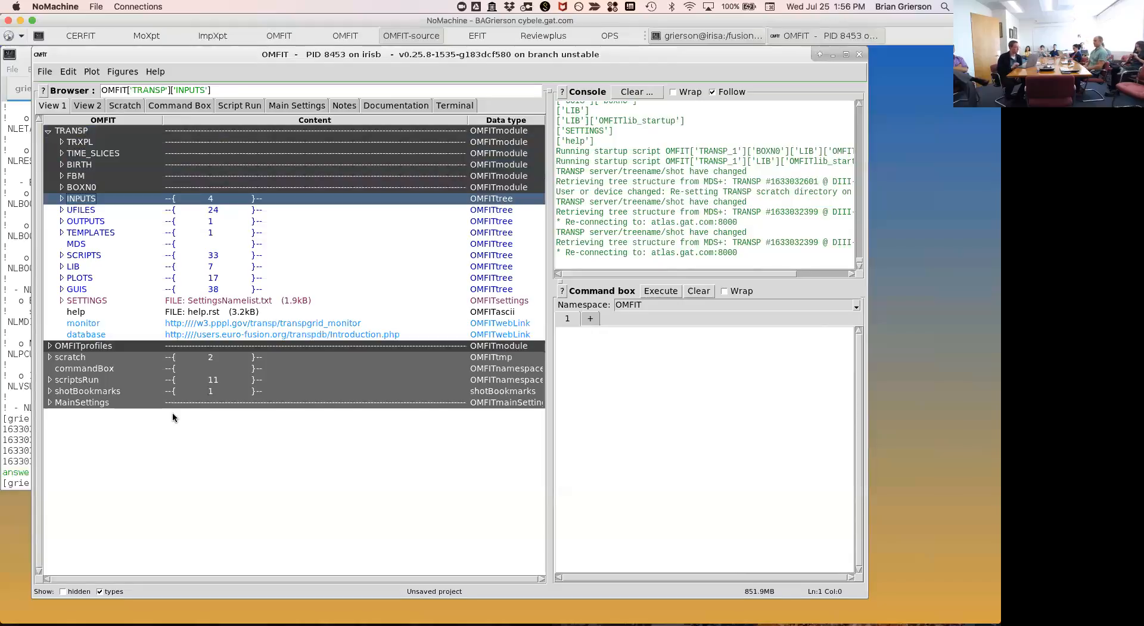
# Collapse the TRANSP module and delete the top-level OMFITprofiles module from the tree.
pyautogui.click(50, 132)
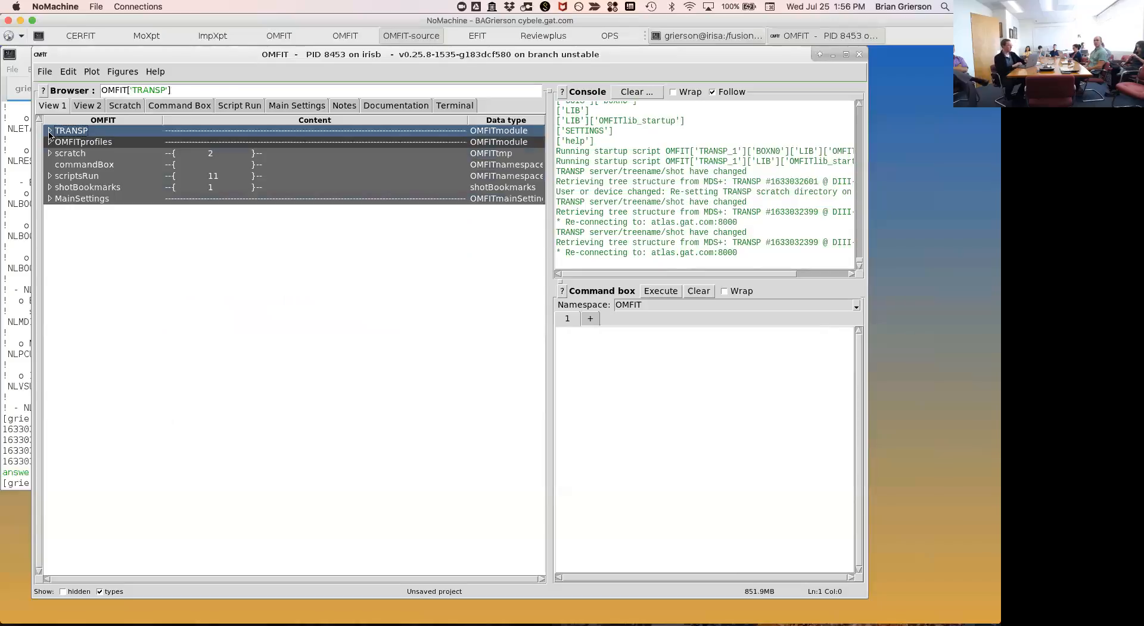
pyautogui.click(123, 148)
pyautogui.press('Delete')
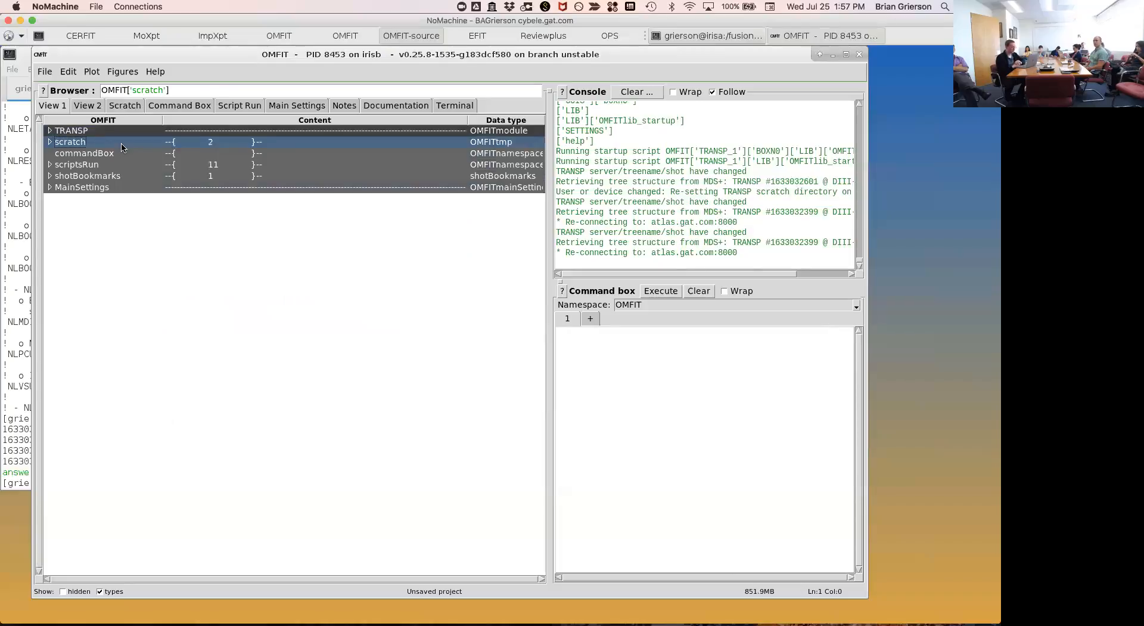
# Filter the importable OMFIT modules by "kine" and load the kineticEFITtime module into the project.
pyautogui.hotkey('ctrl', 'm')
pyautogui.write('kine')
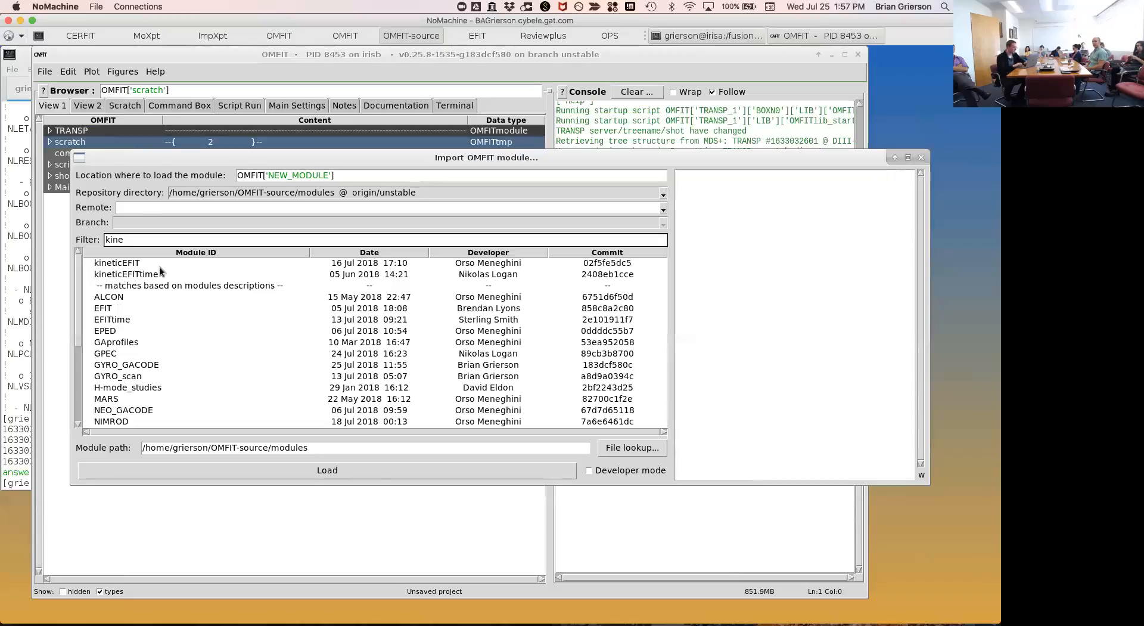
pyautogui.doubleClick(155, 273)
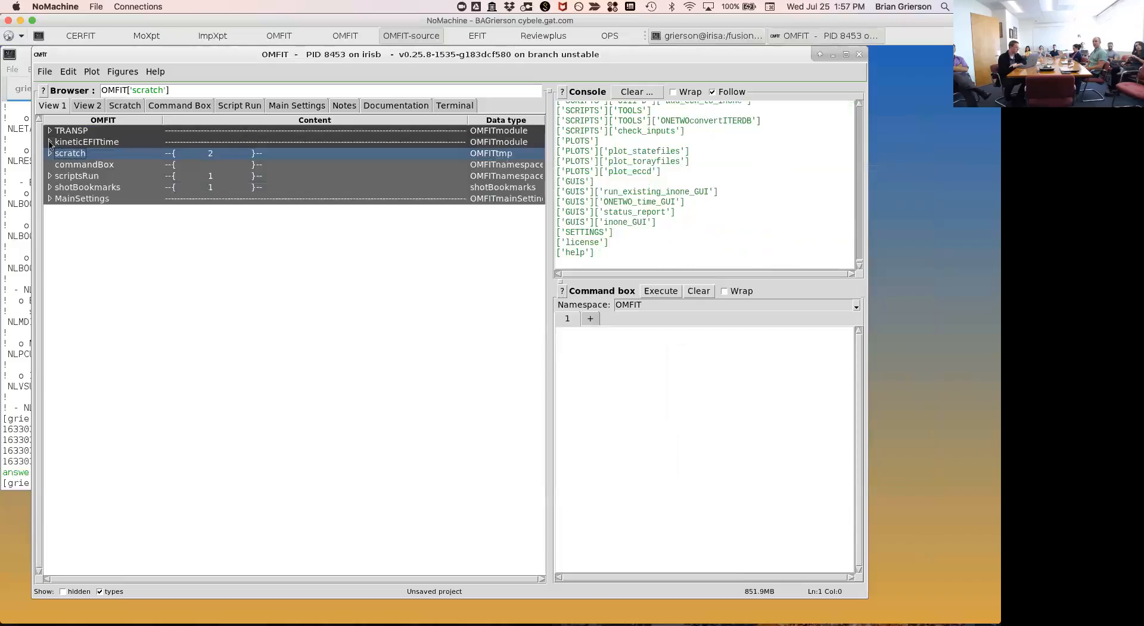
# Expand the kineticEFITtime module and step through its EFITtime, OMFITprofiles, TRANSP and ONETWOtime submodules.
pyautogui.click(50, 142)
pyautogui.click(135, 156)
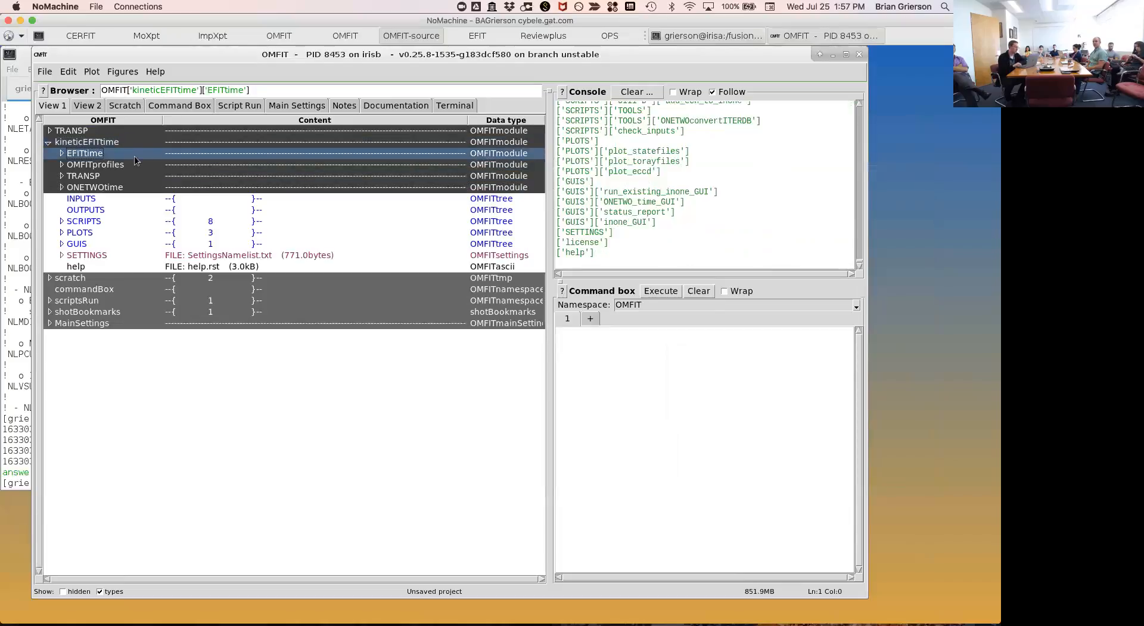
pyautogui.press('Down')
pyautogui.press('Down')
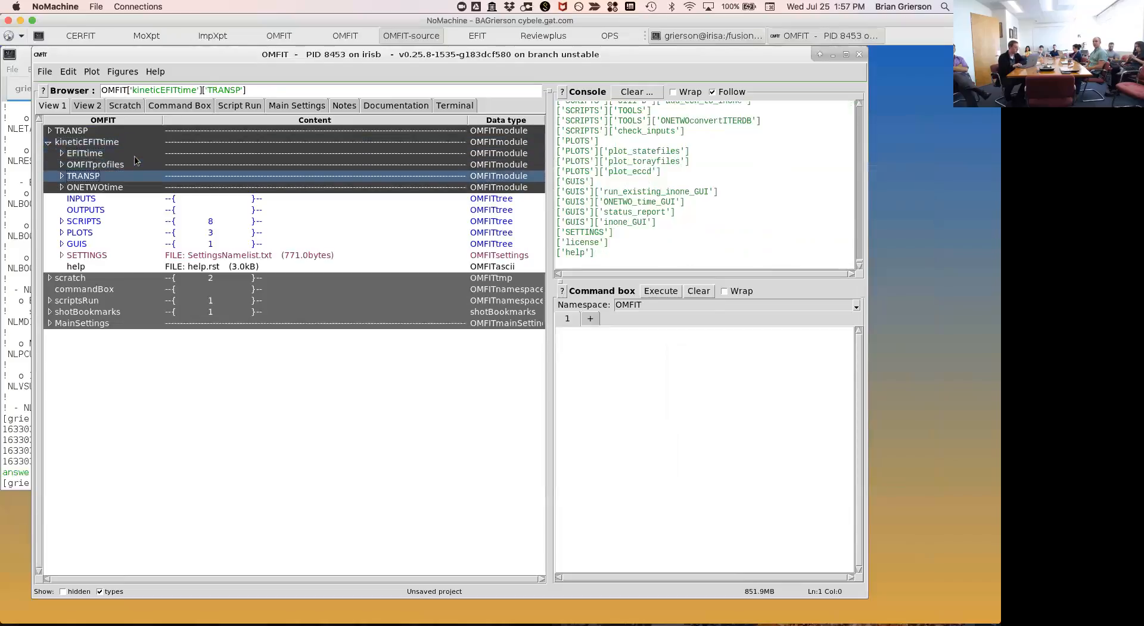
pyautogui.press('Down')
# Compare the standalone TRANSP module with the submodules nested in kineticEFITtime, ending on its OMFITprofiles submodule.
pyautogui.press('Up')
pyautogui.press('Up')
pyautogui.press('Up')
pyautogui.press('Up')
pyautogui.press('Up')
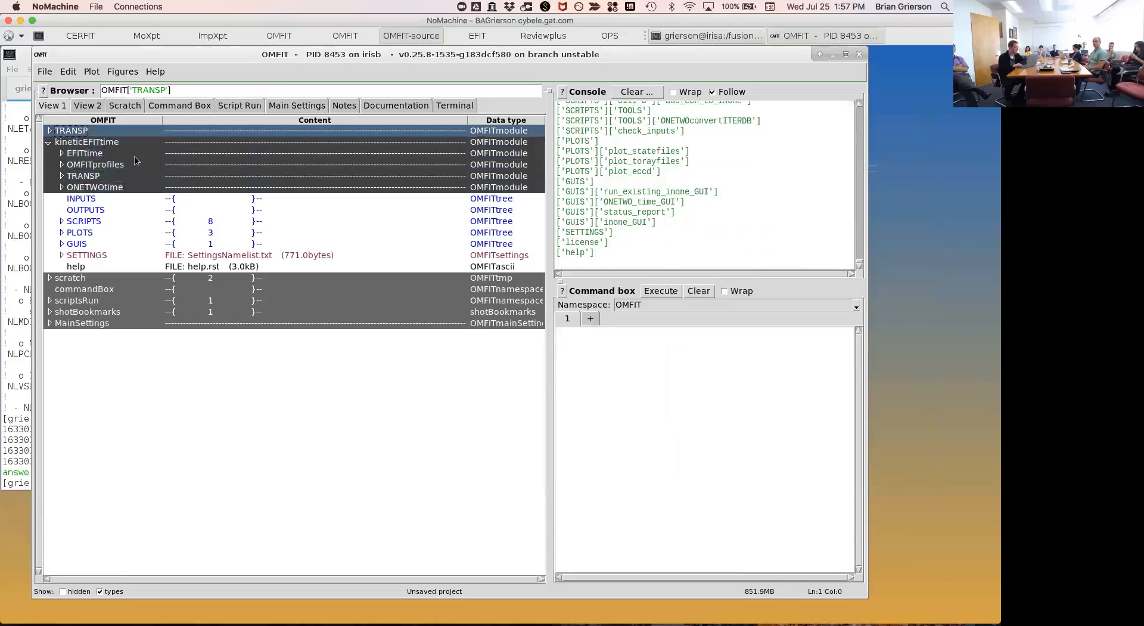
pyautogui.press('Down')
pyautogui.press('Down')
pyautogui.press('Down')
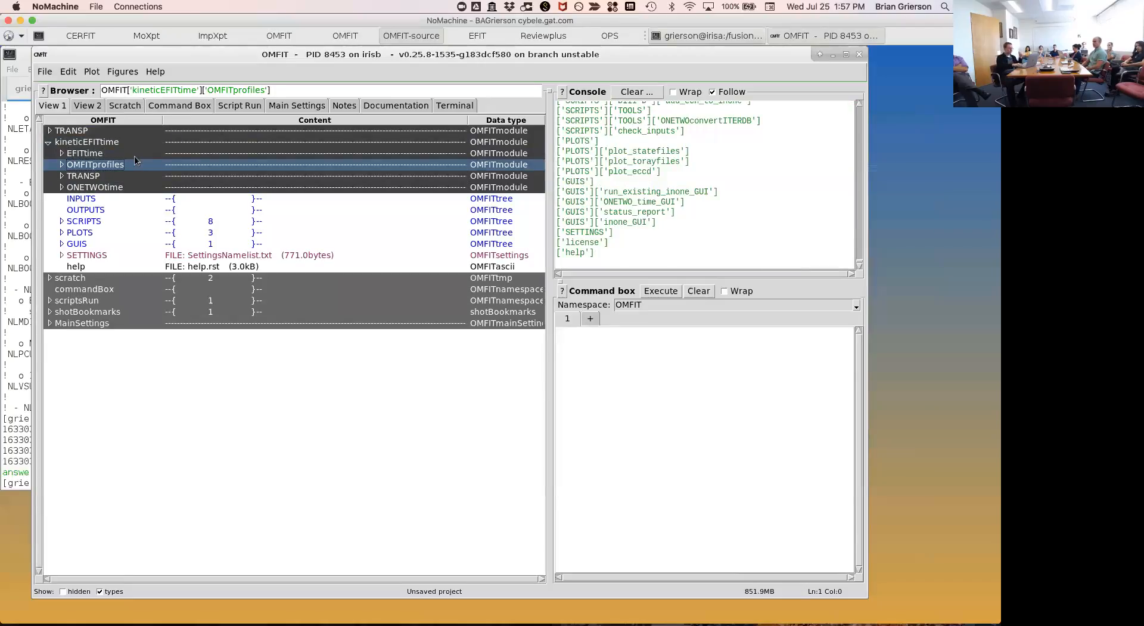
pyautogui.press('Up')
pyautogui.press('Down')
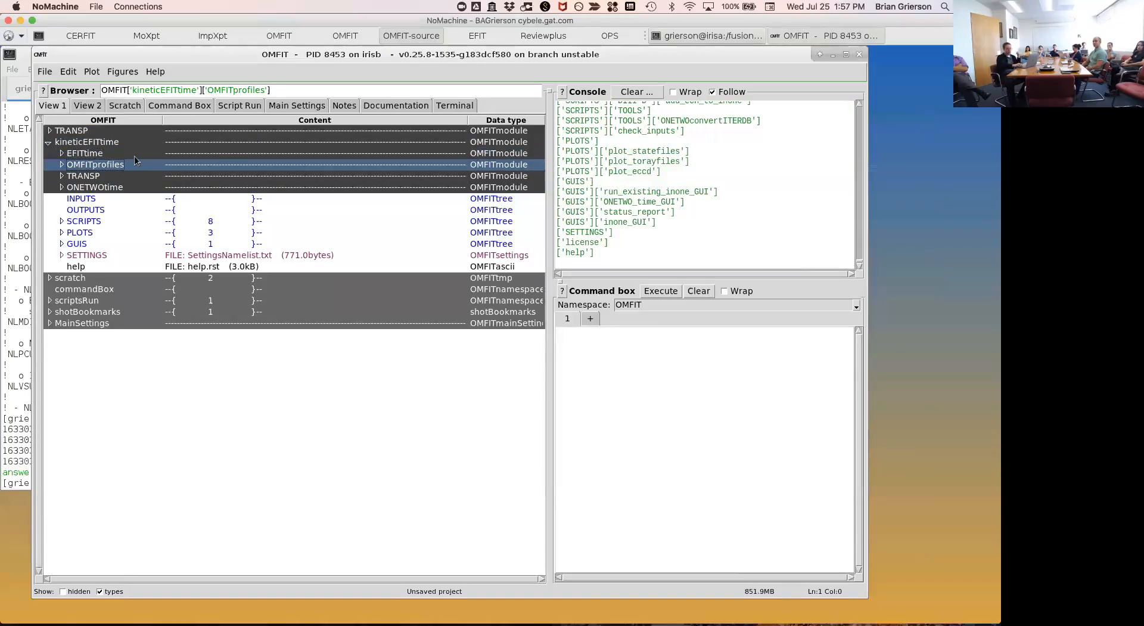
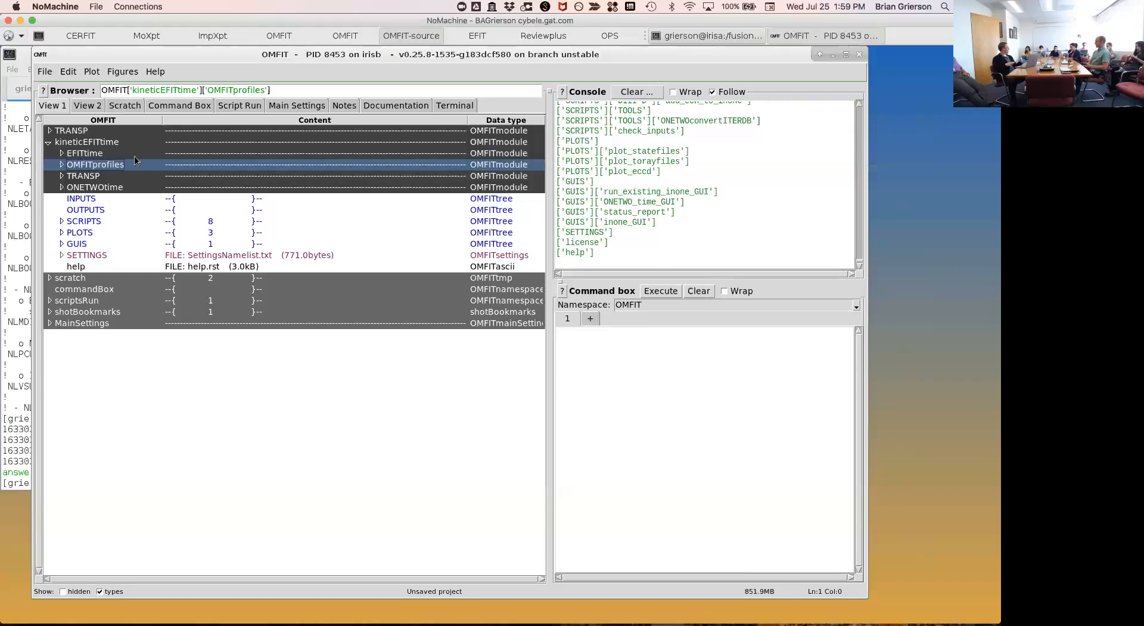
# Open the GUI of the standalone TRANSP module and show the Heating settings of its input namelist.
pyautogui.click(90, 133)
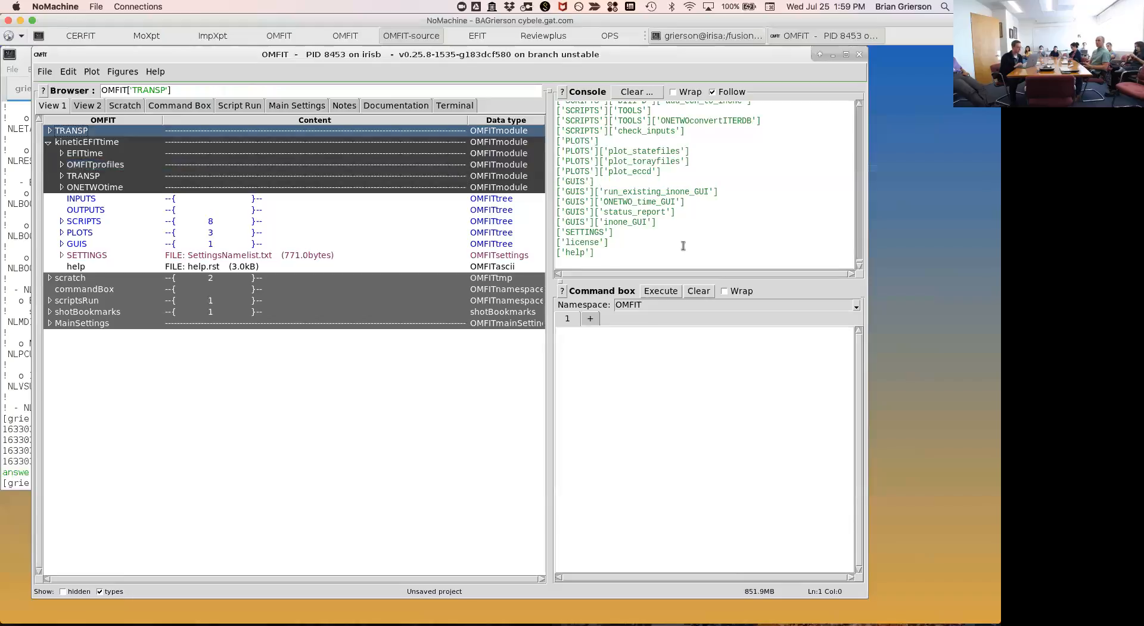
pyautogui.doubleClick(178, 132)
pyautogui.moveTo(307, 84); pyautogui.dragTo(216, 78)
pyautogui.click(221, 288)
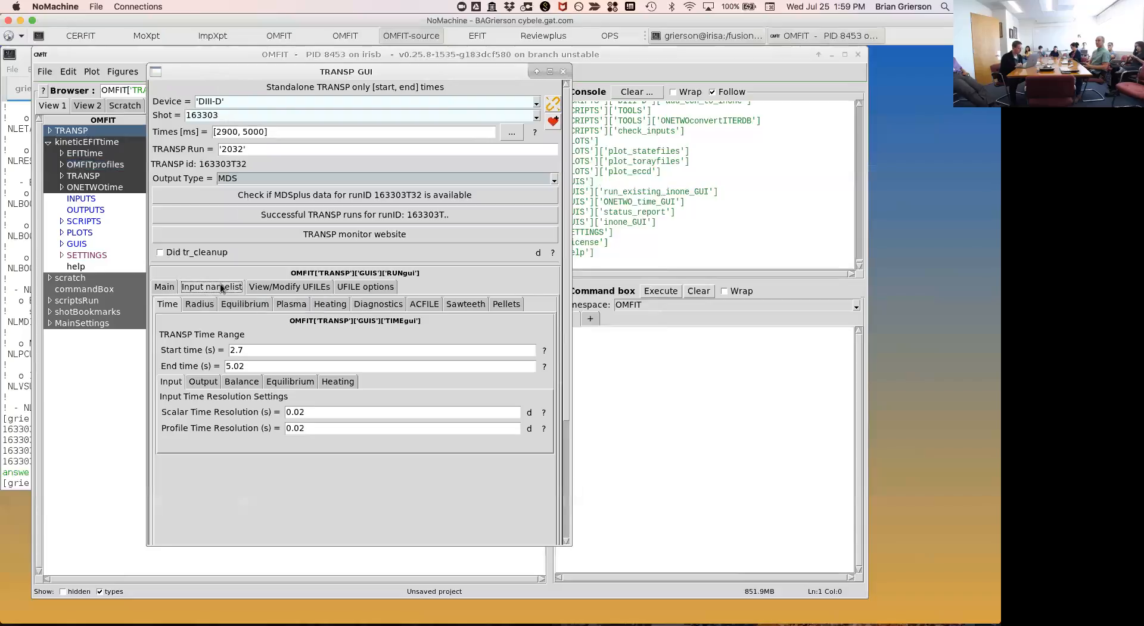
pyautogui.click(328, 306)
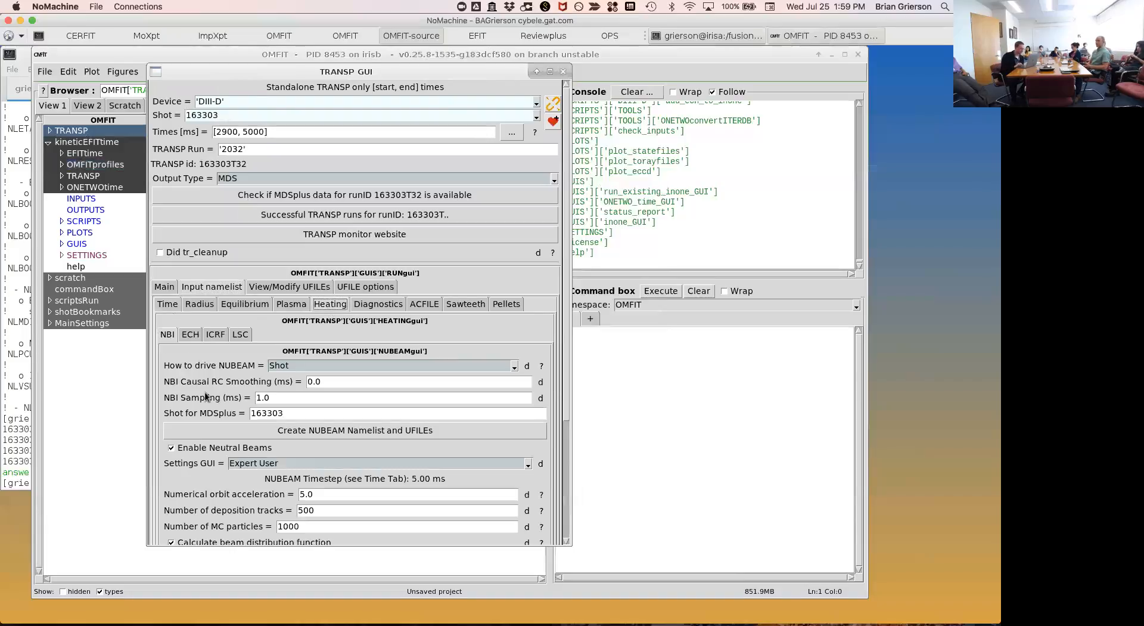
# Enable anomalous diffusion for the fast ions in the NBI settings and bring its diffusion limits into view.
pyautogui.scroll(-5, 205, 392)
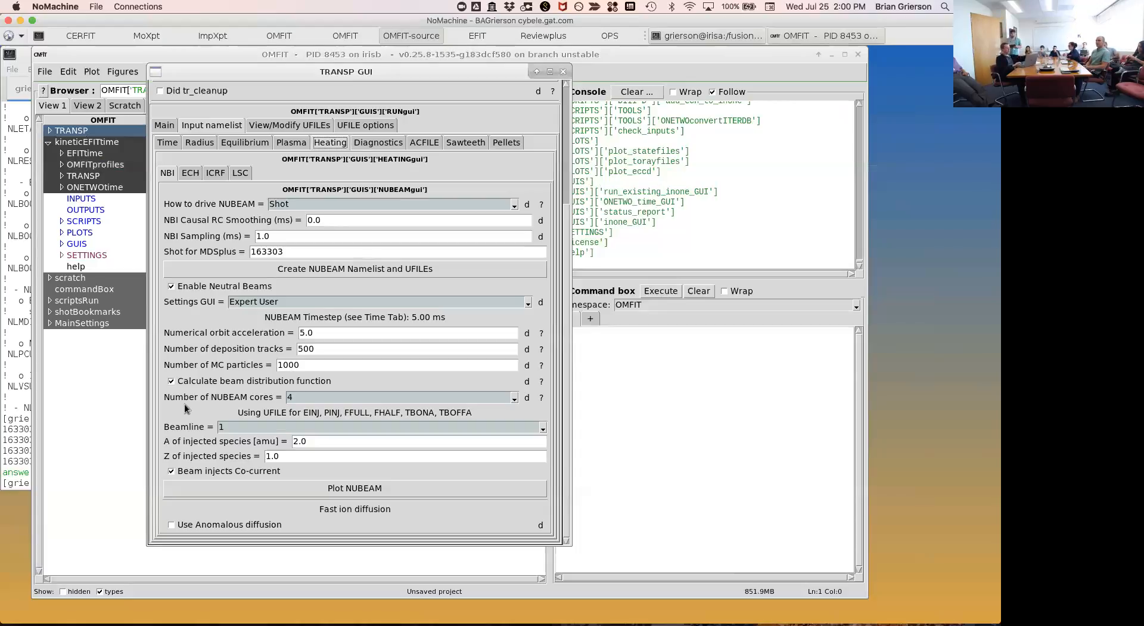
pyautogui.click(169, 525)
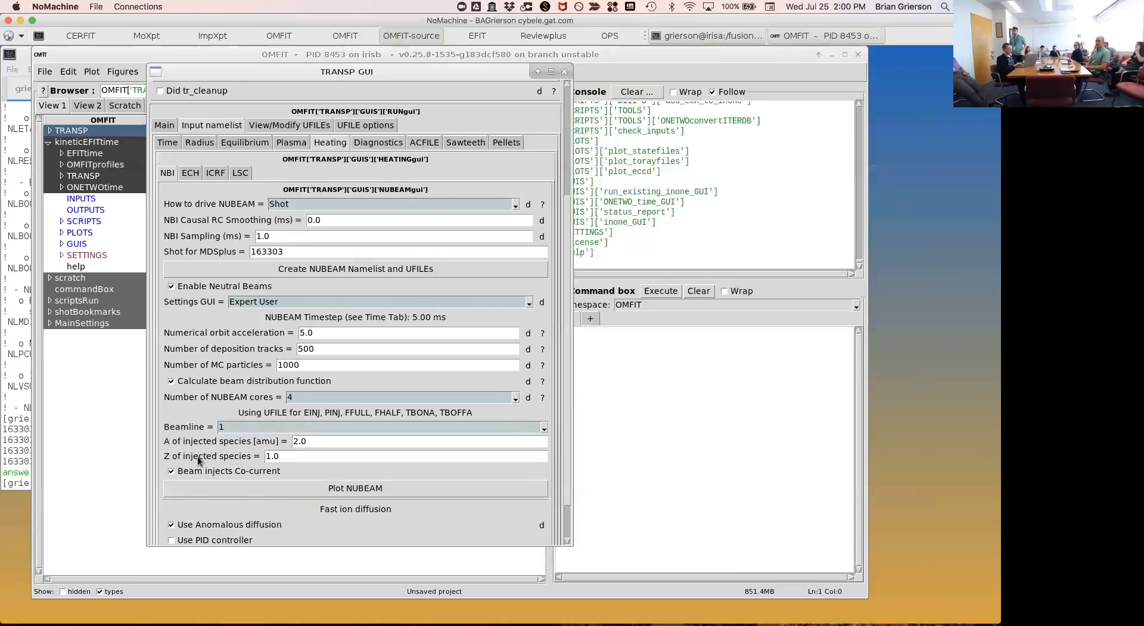
pyautogui.scroll(-2, 309, 514)
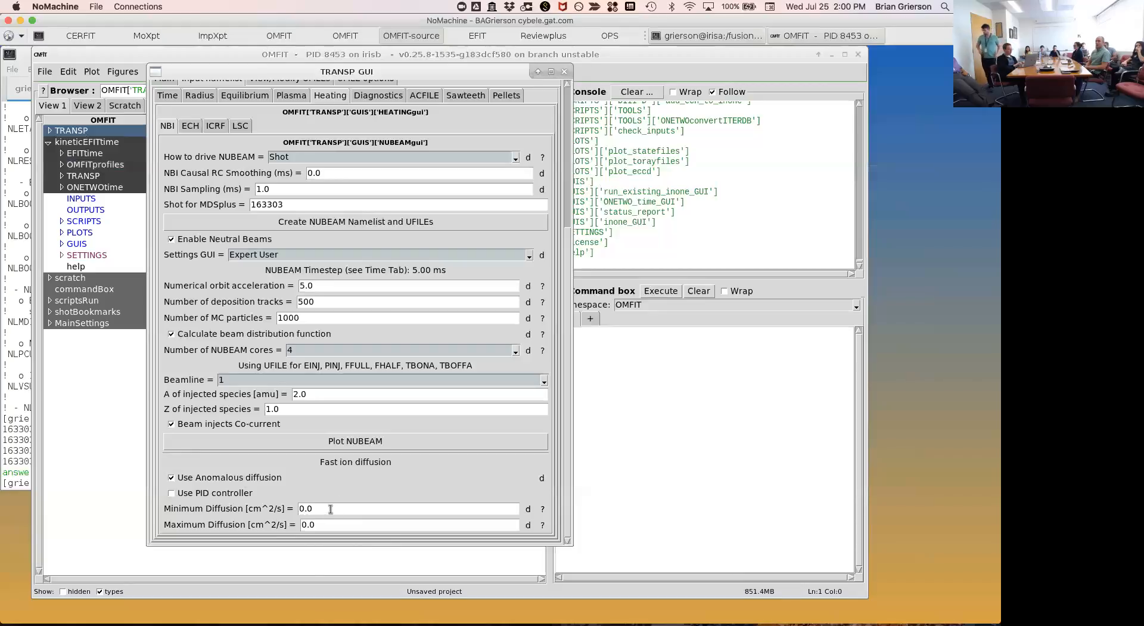